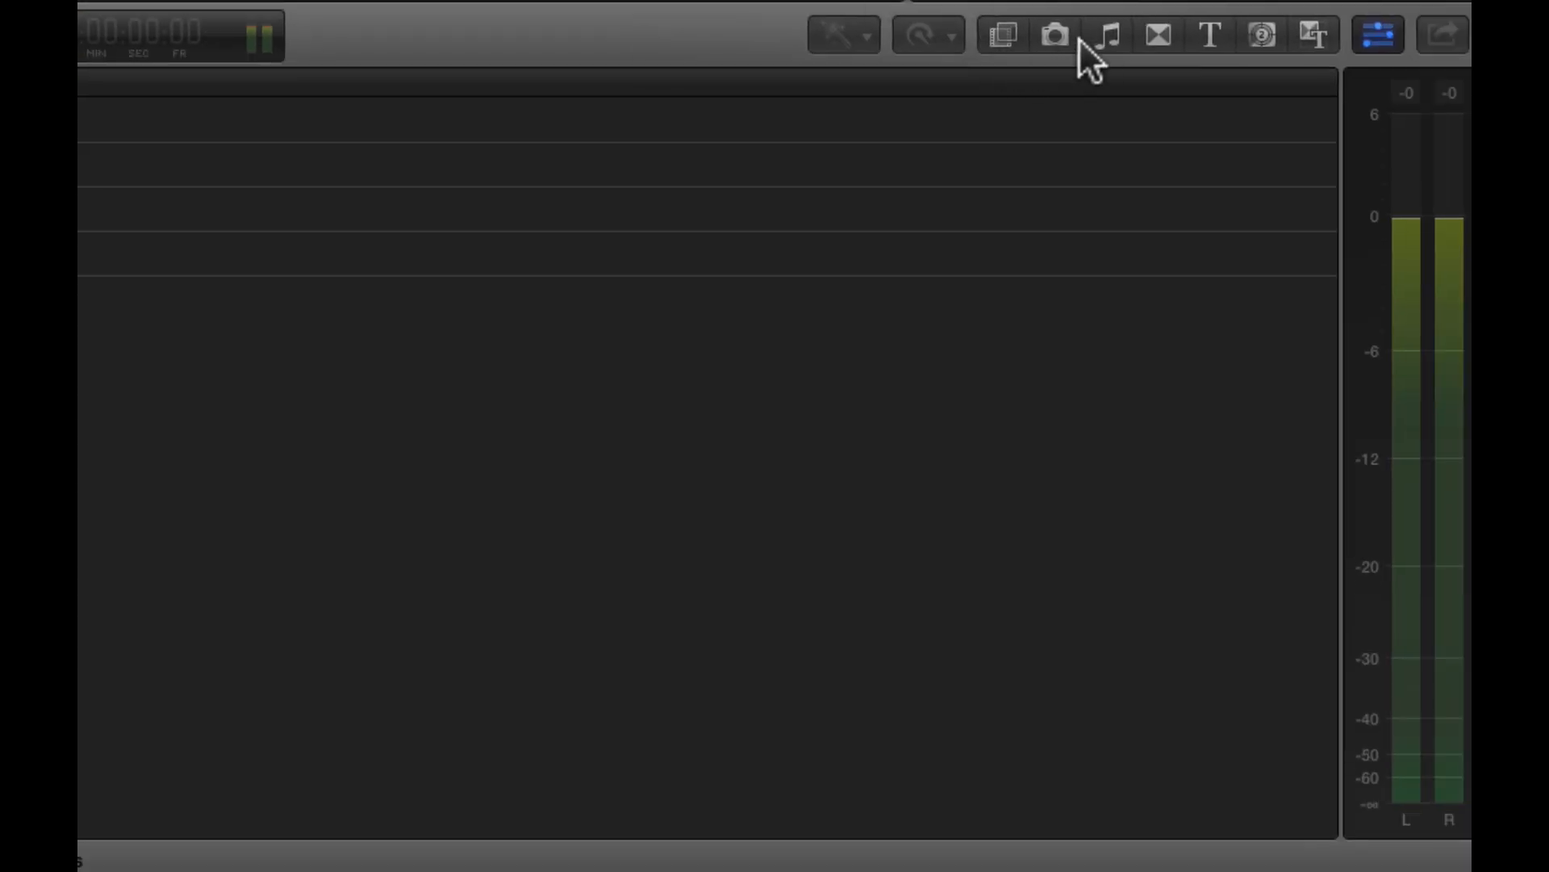
Look through the music and sound browser and the photo browser, and close the browser
left_click(1106, 36)
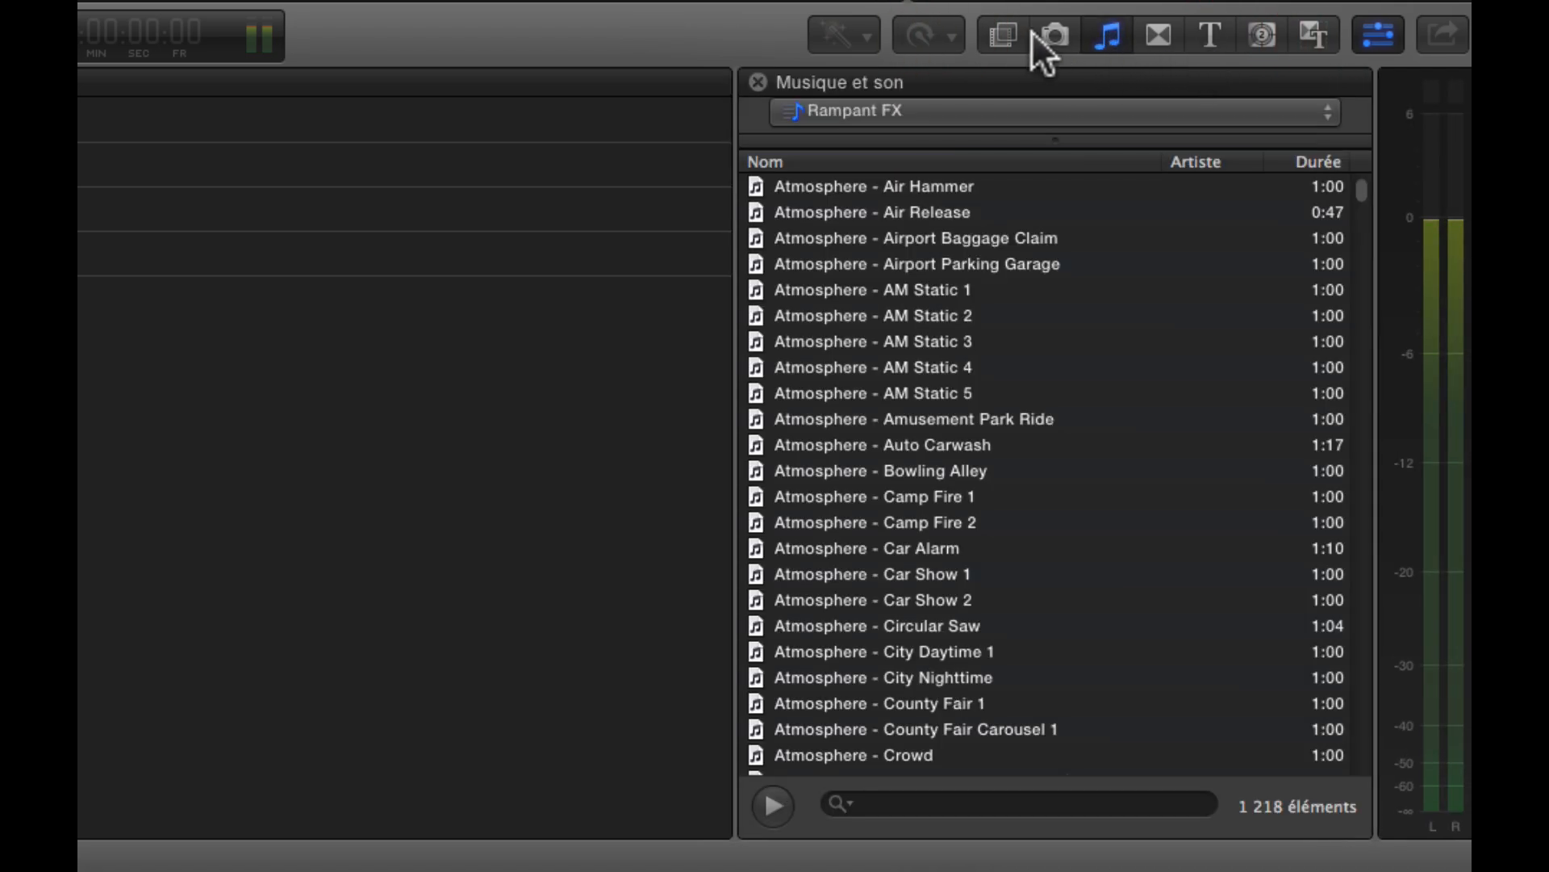
left_click(1055, 27)
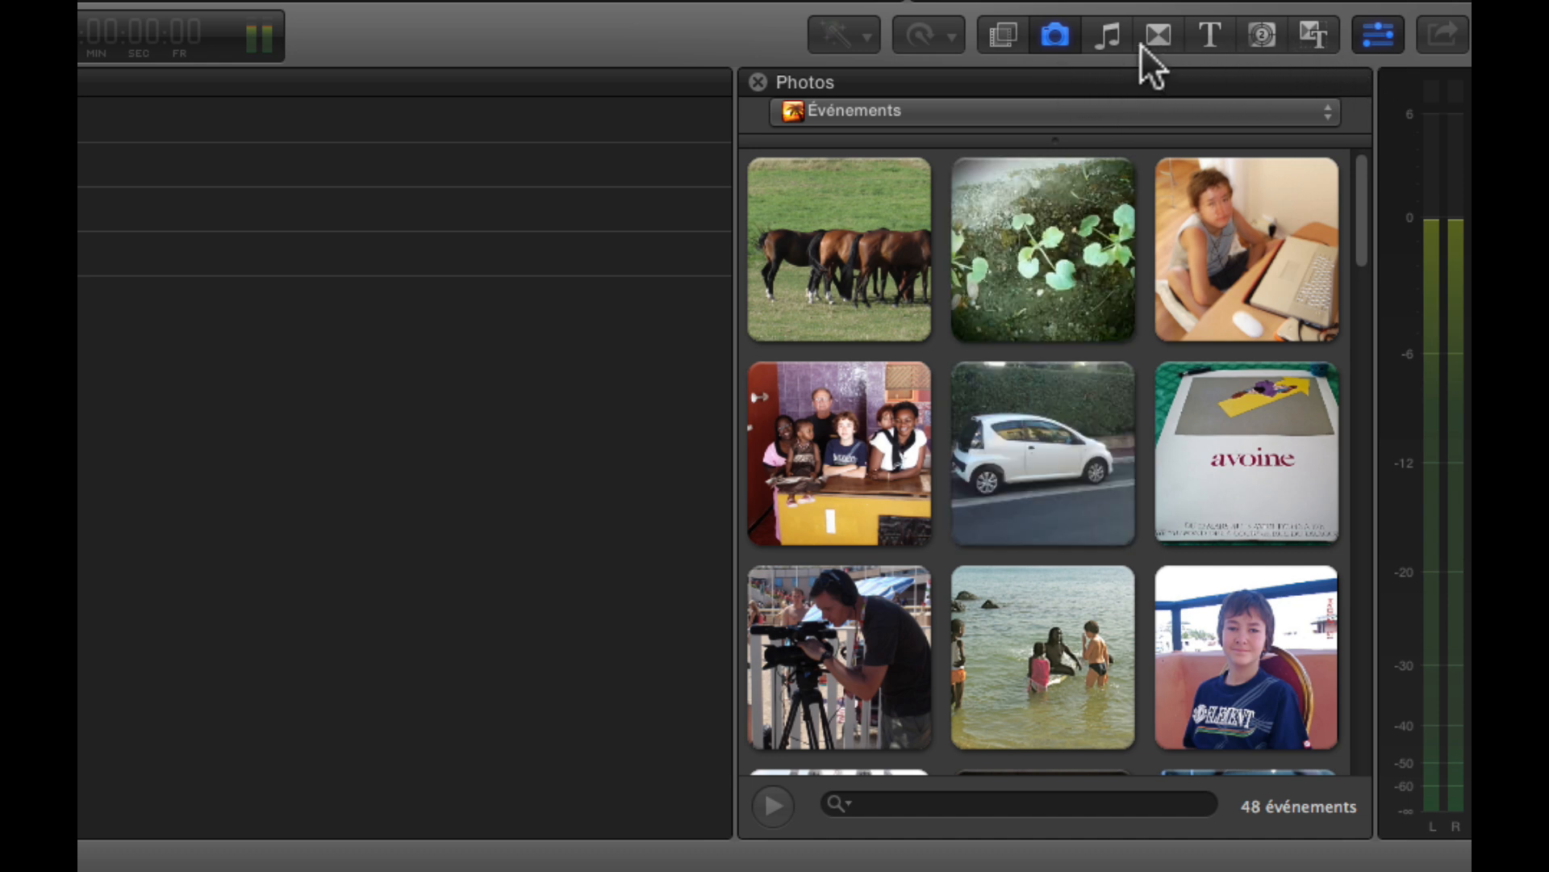
left_click(757, 81)
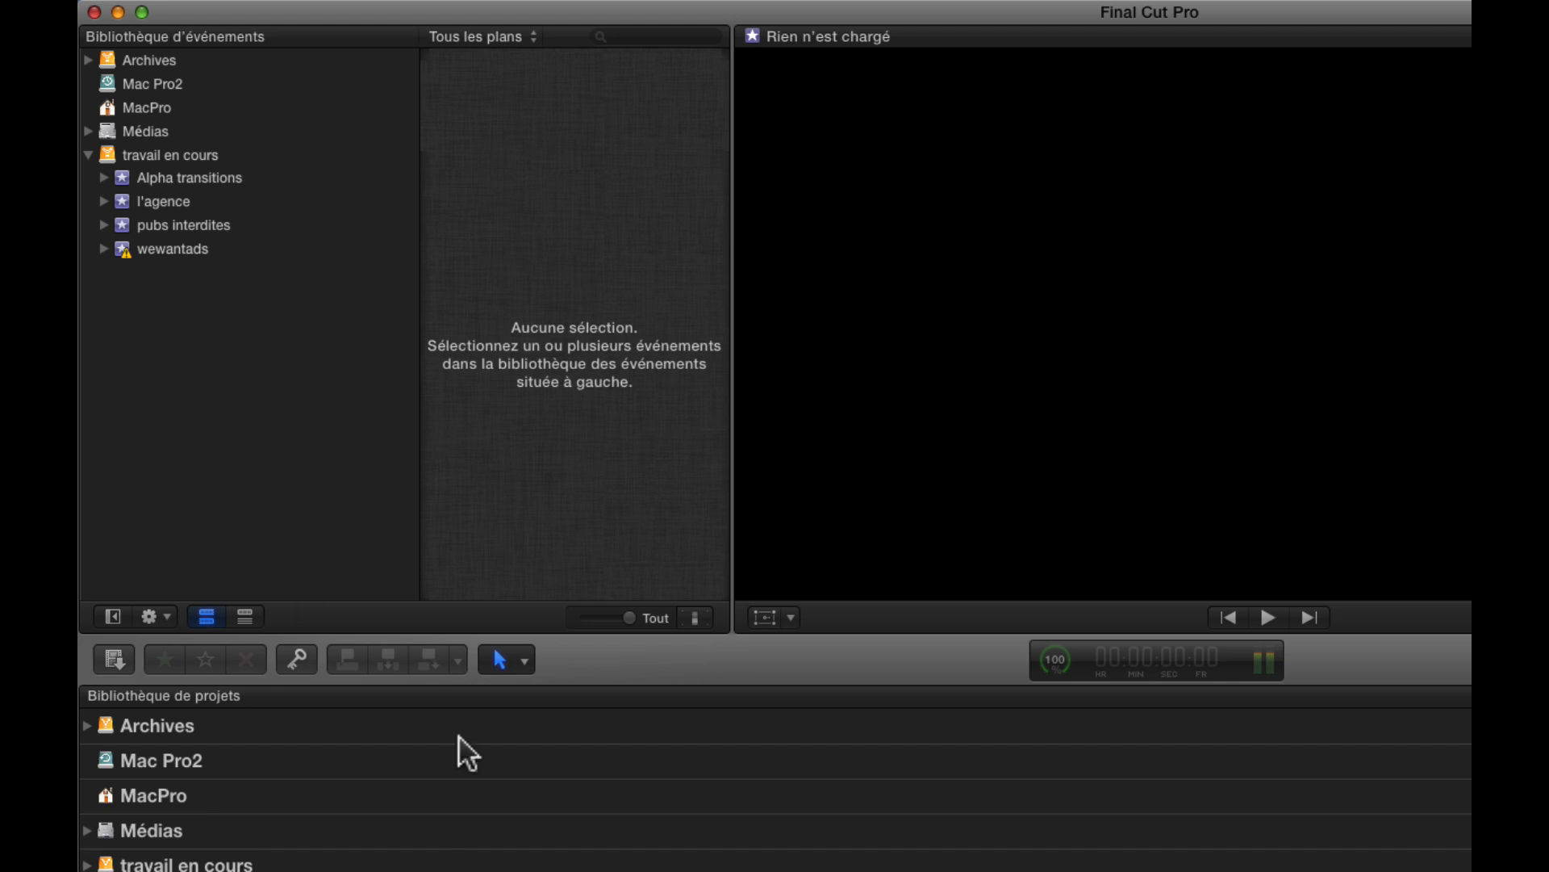
Expand the Médias and travail en cours drives in the project library to show their projects
left_click(86, 155)
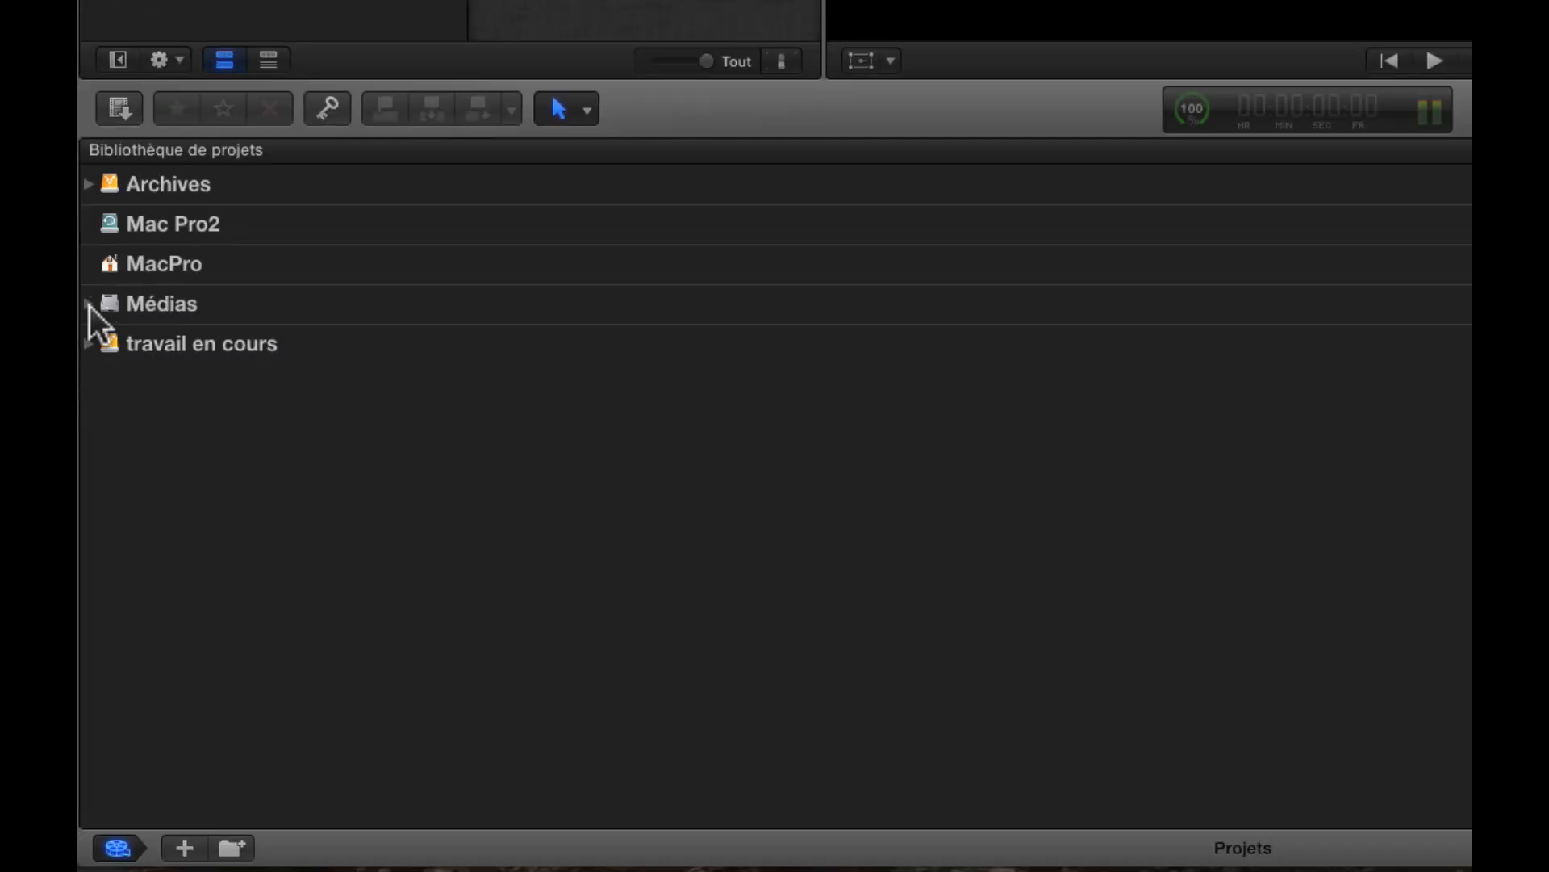
left_click(89, 305)
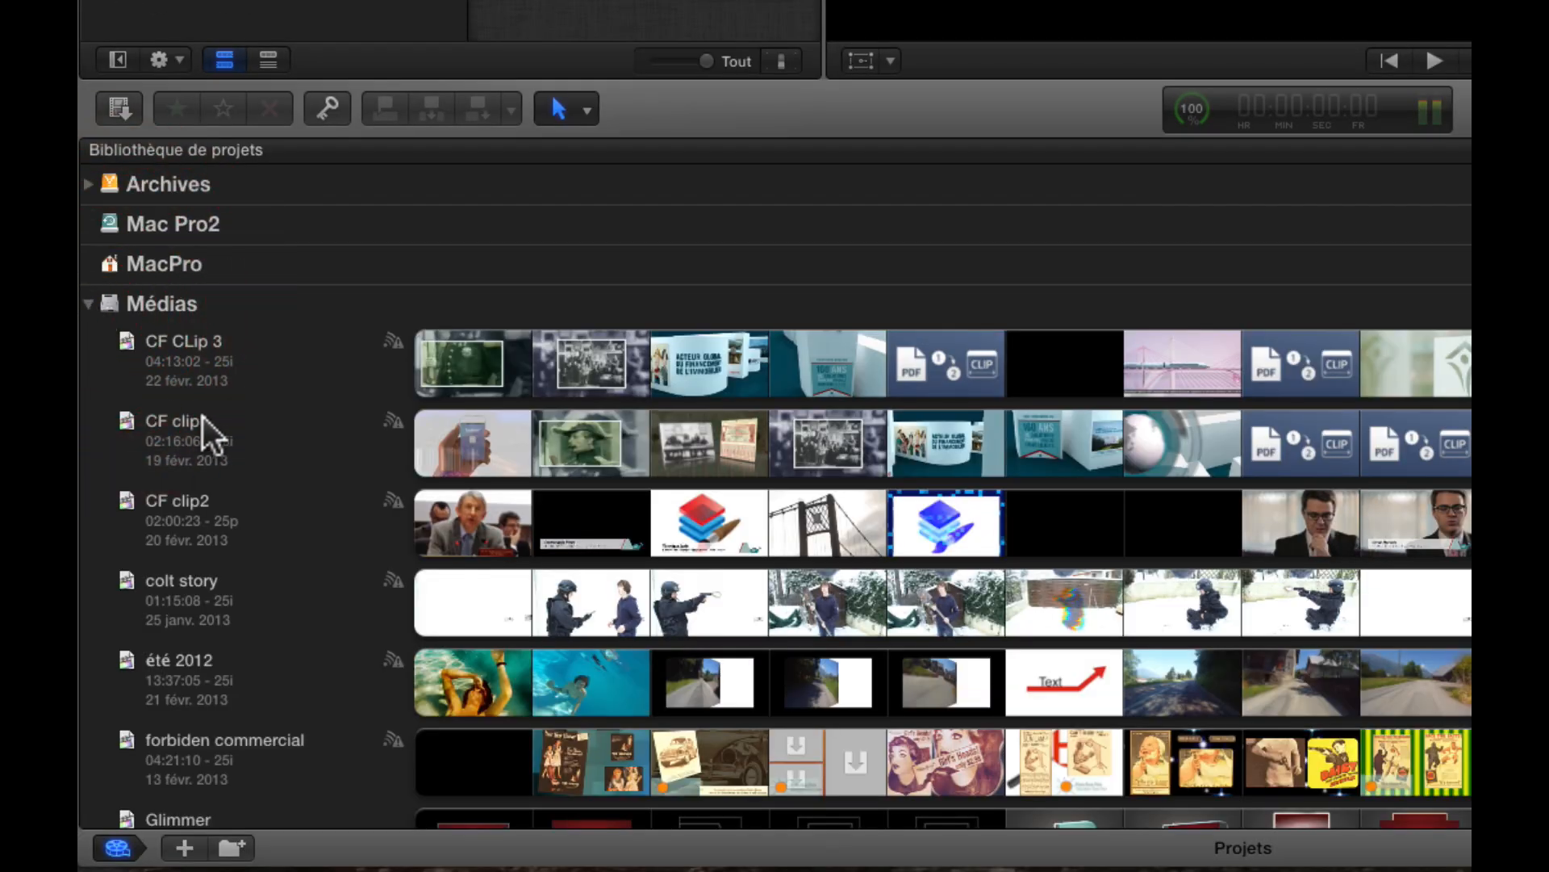
scroll(204, 418, "down", 10)
left_click(90, 808)
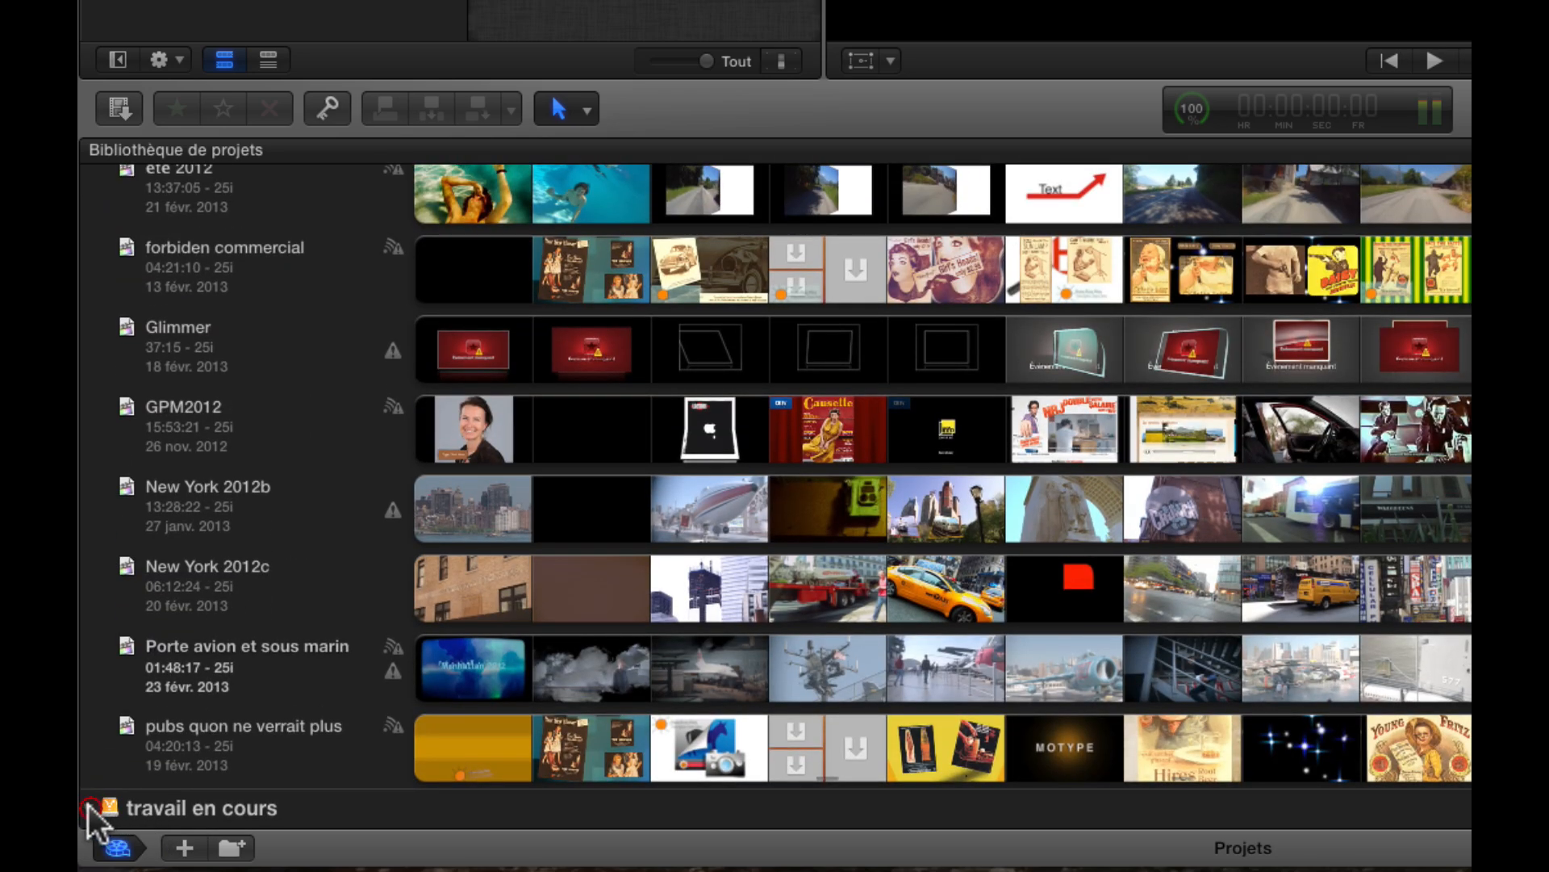
scroll(298, 680, "down", 5)
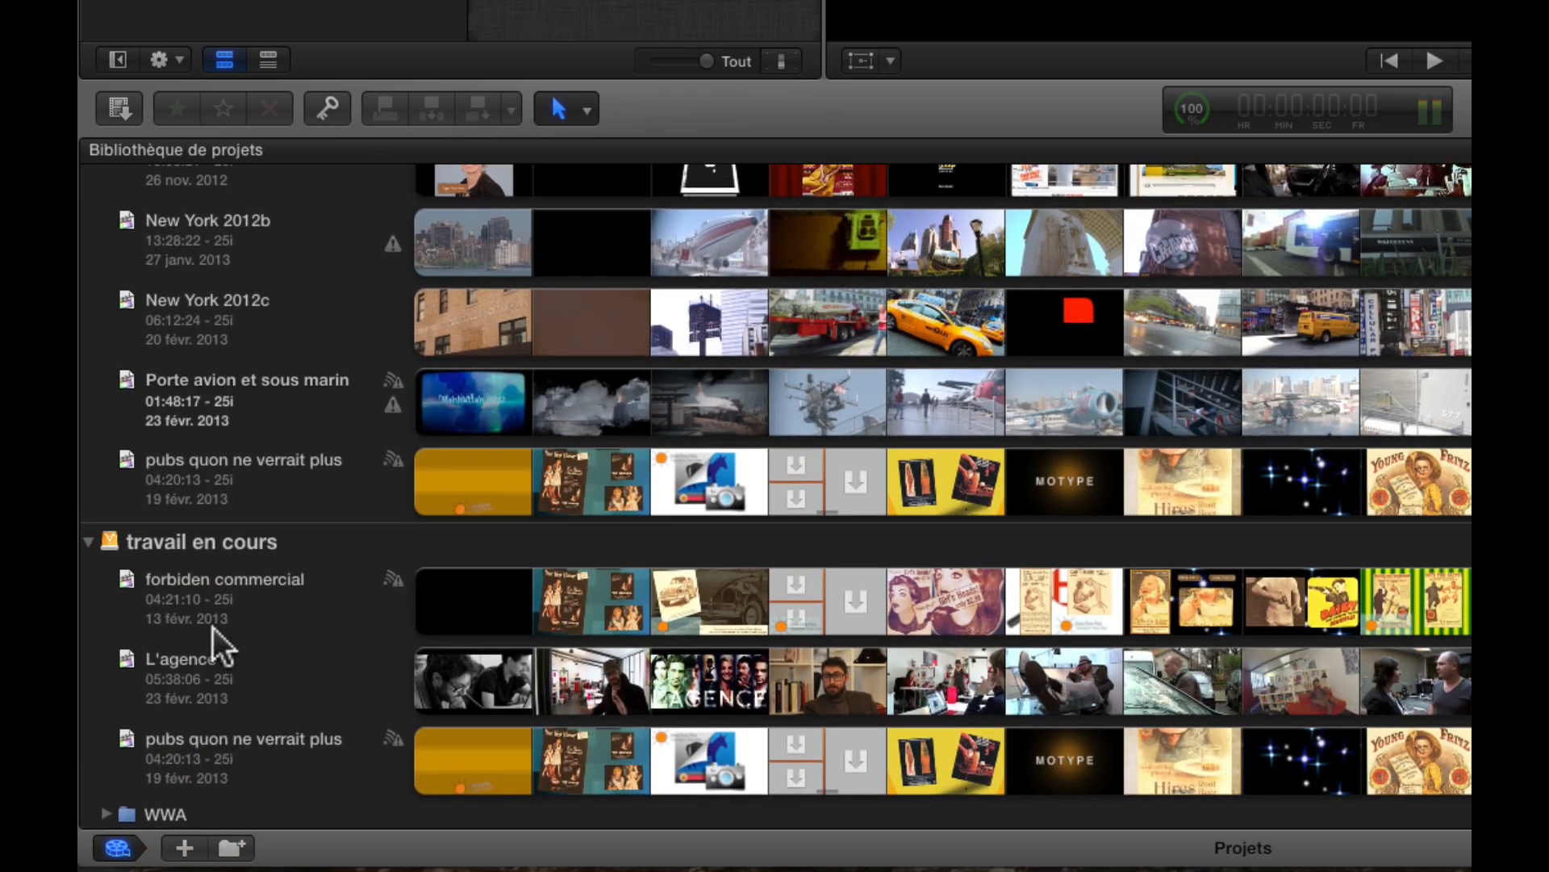
Examine the projects stored on the Médias and travail en cours drives, including their names, dates and filmstrips
scroll(269, 476, "up", 15)
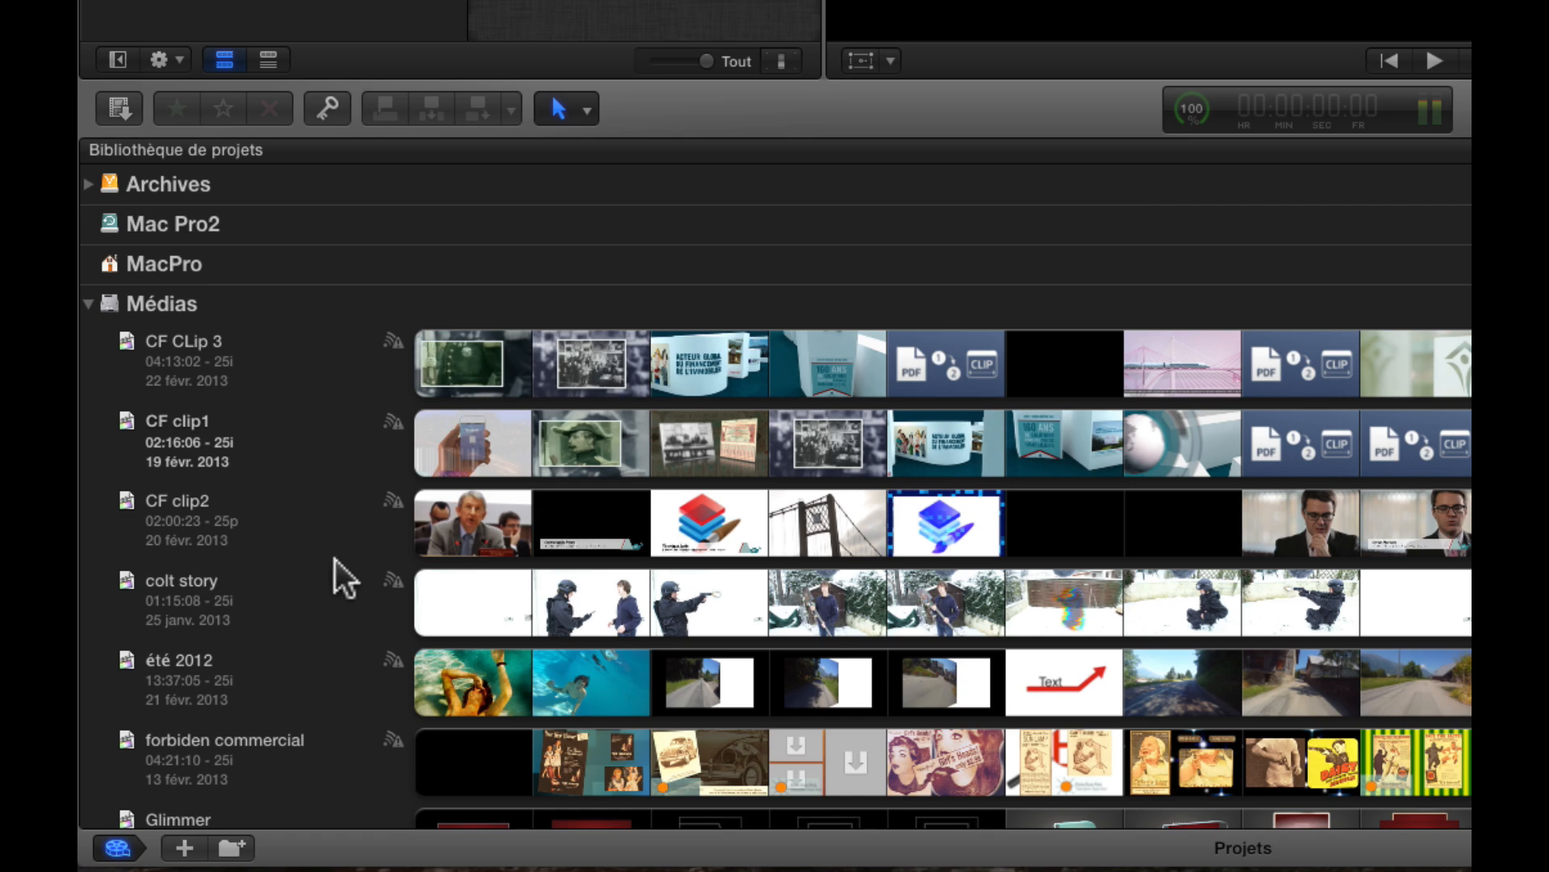
scroll(335, 559, "down", 15)
scroll(336, 559, "up", 15)
scroll(235, 797, "down", 10)
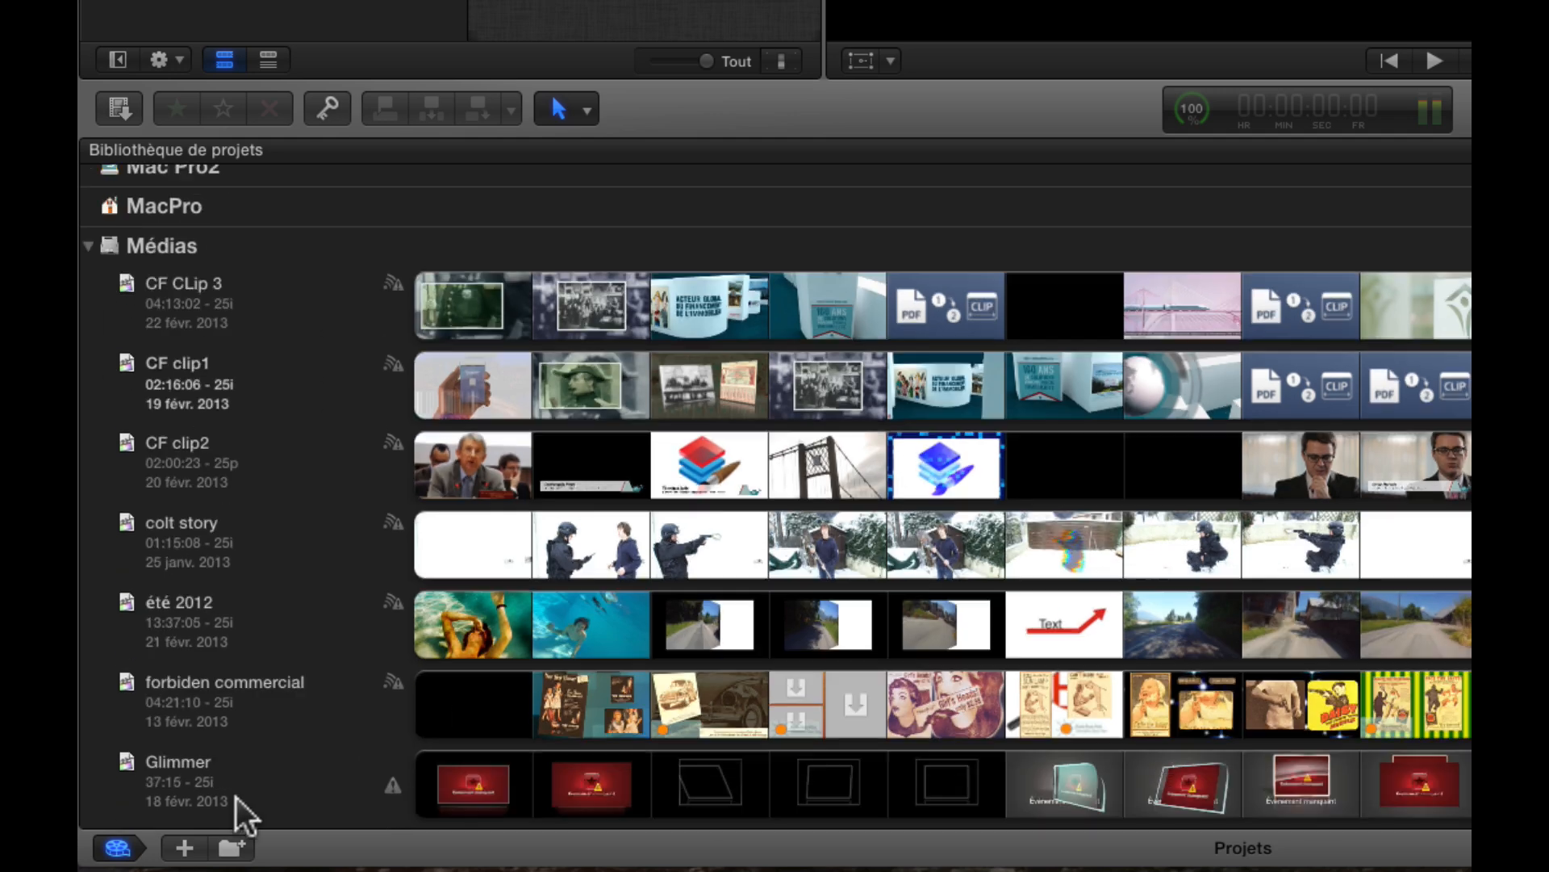
scroll(289, 415, "down", 3)
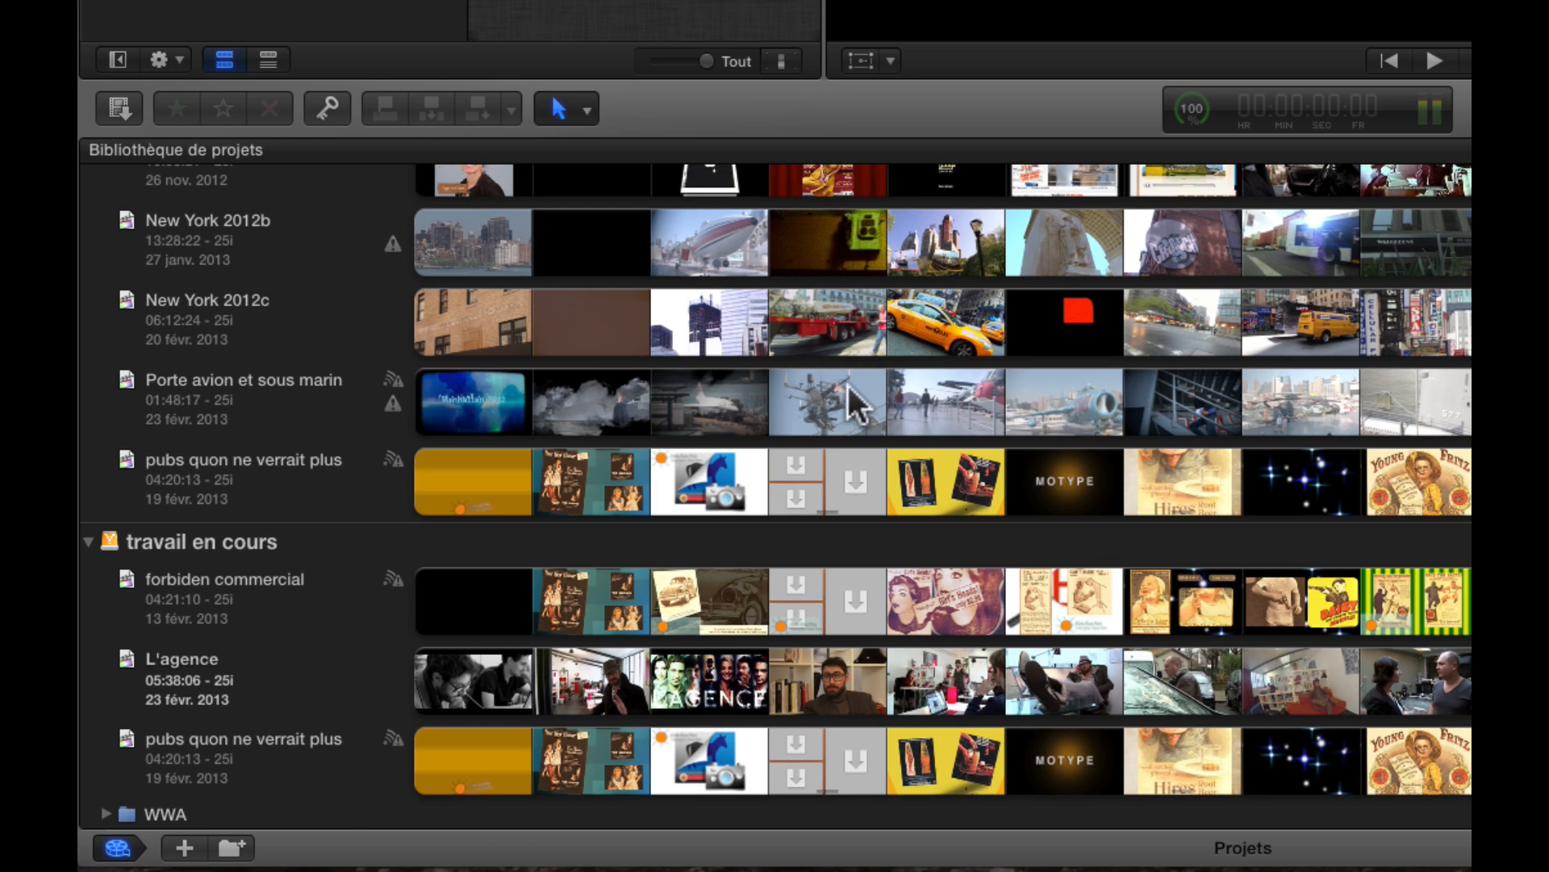
scroll(776, 495, "up", 12)
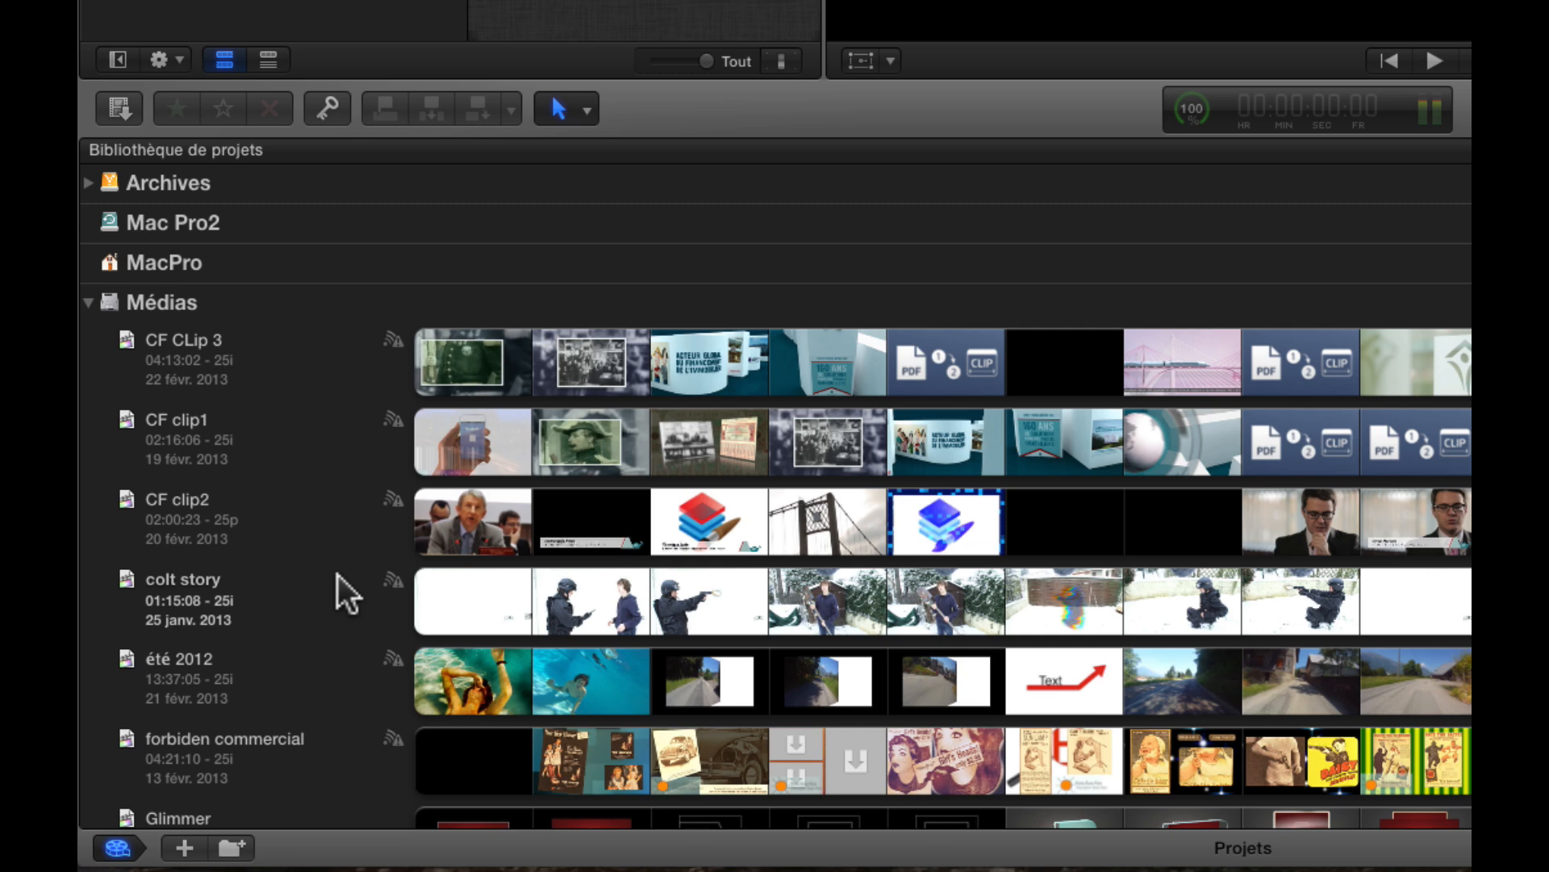
scroll(338, 574, "down", 10)
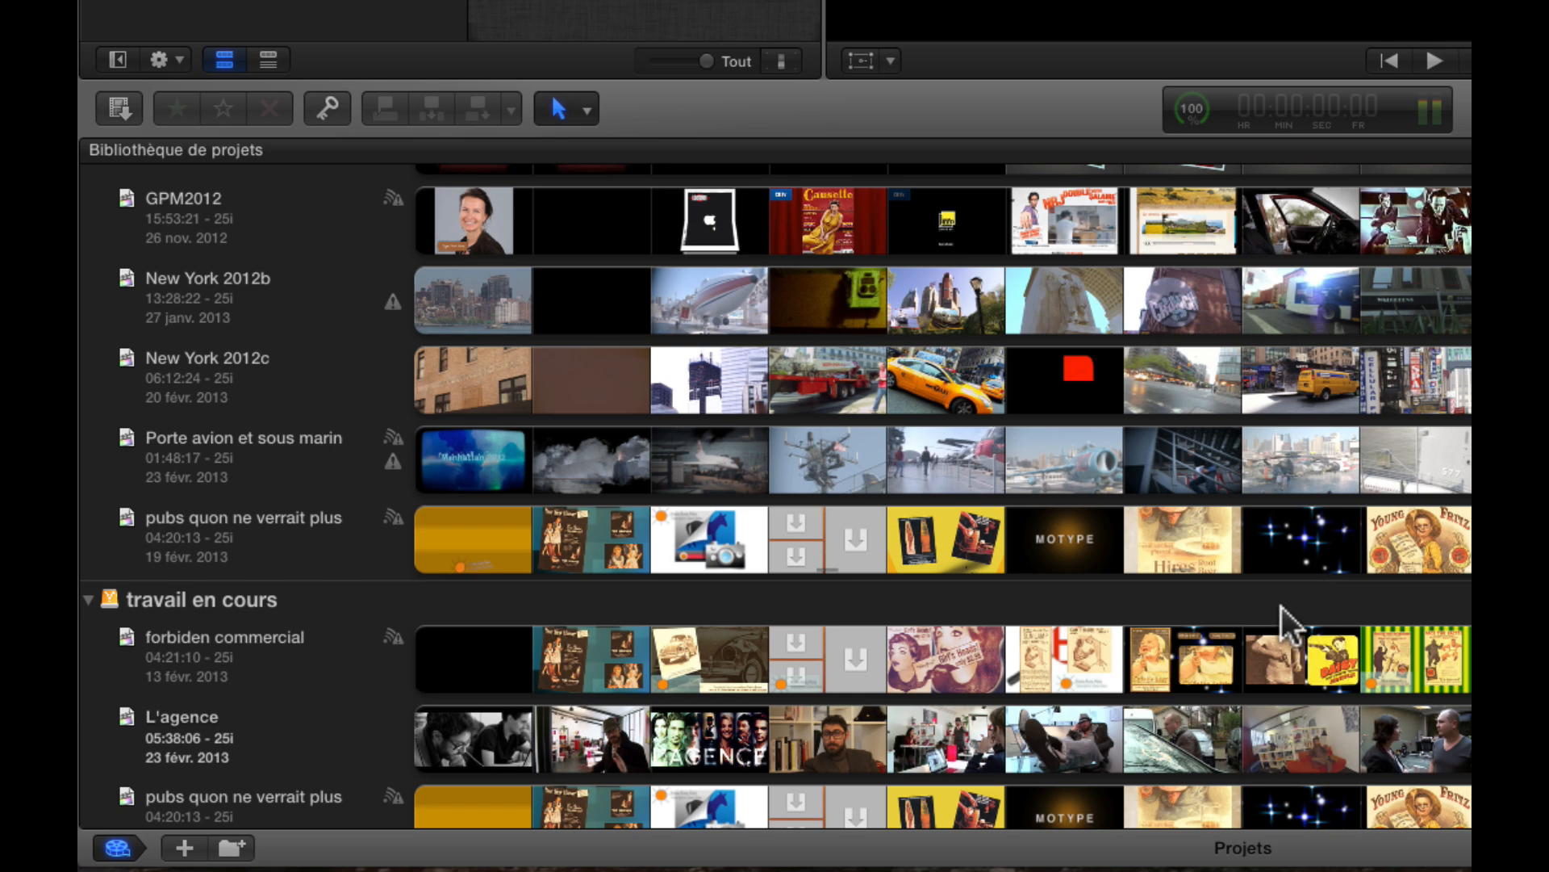
scroll(1283, 607, "down", 3)
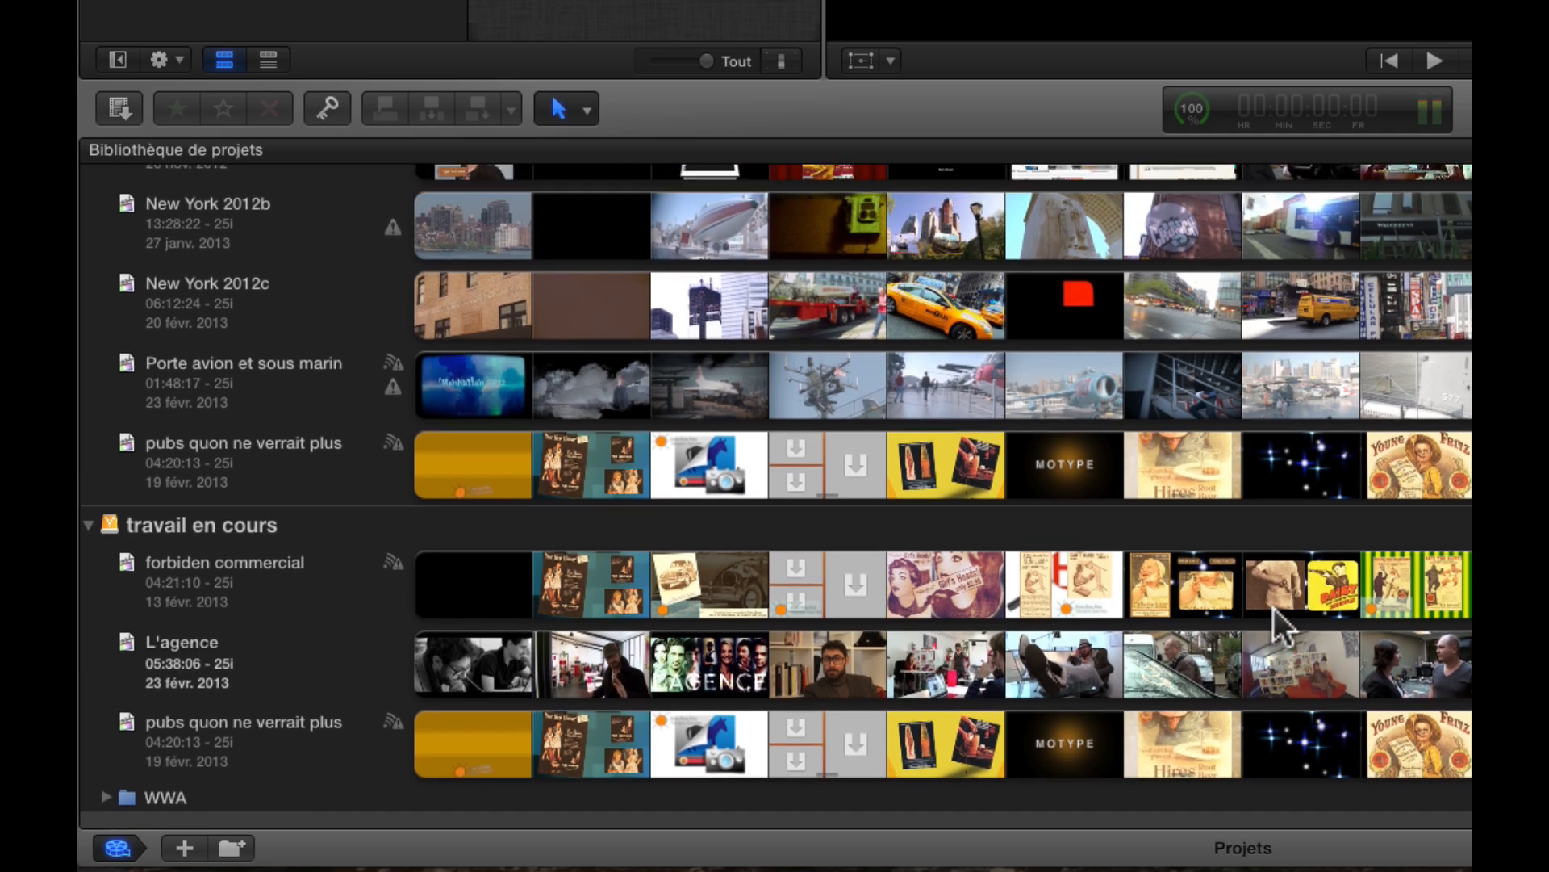
scroll(1281, 602, "up", 10)
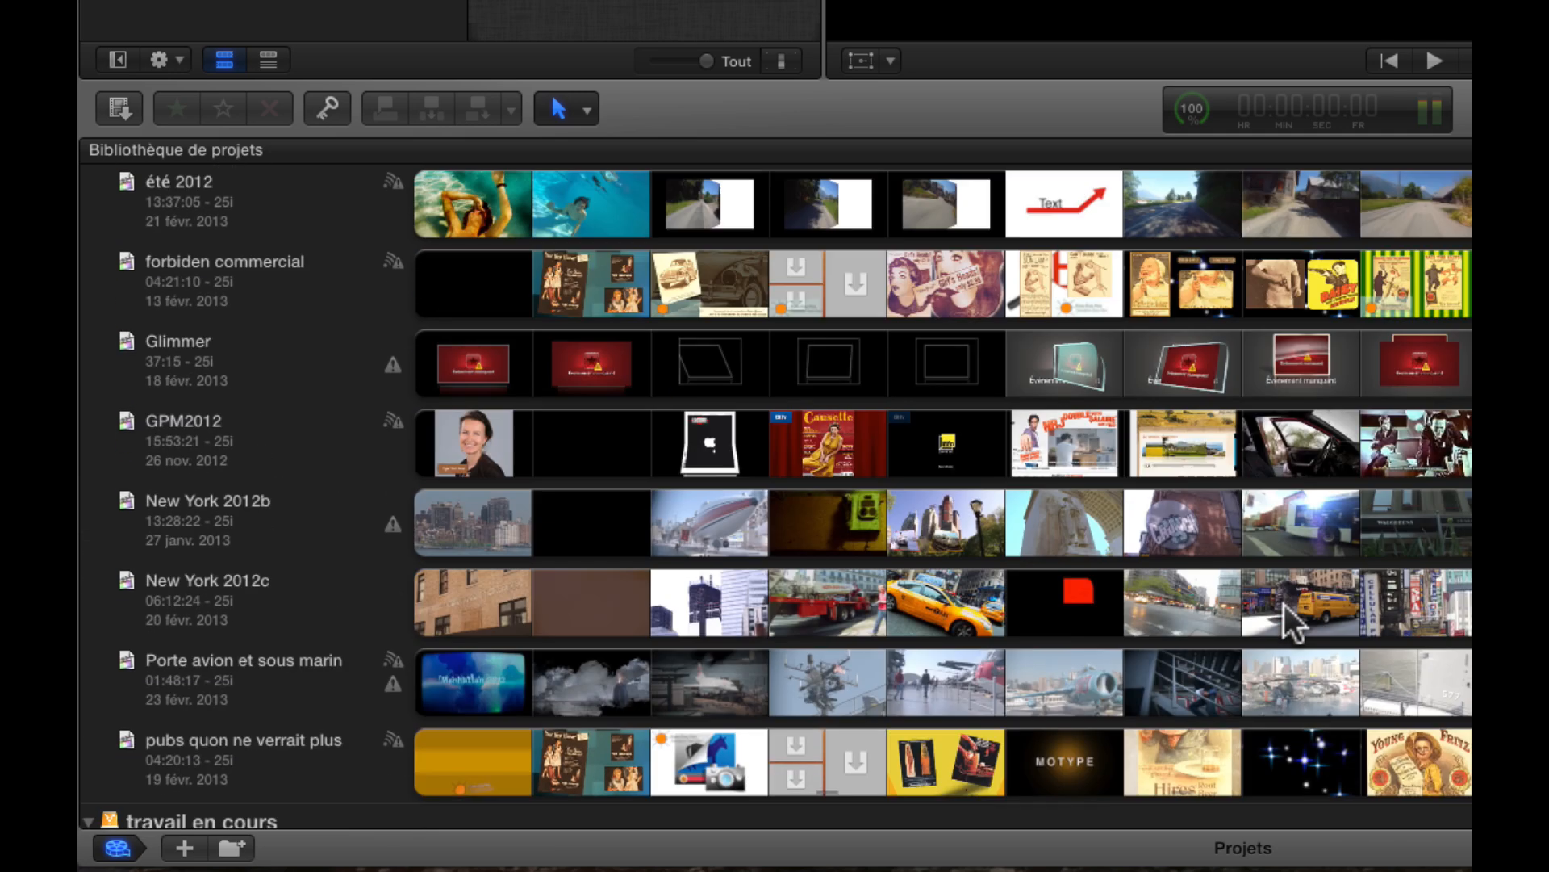
scroll(1284, 605, "up", 10)
scroll(825, 674, "up", 5)
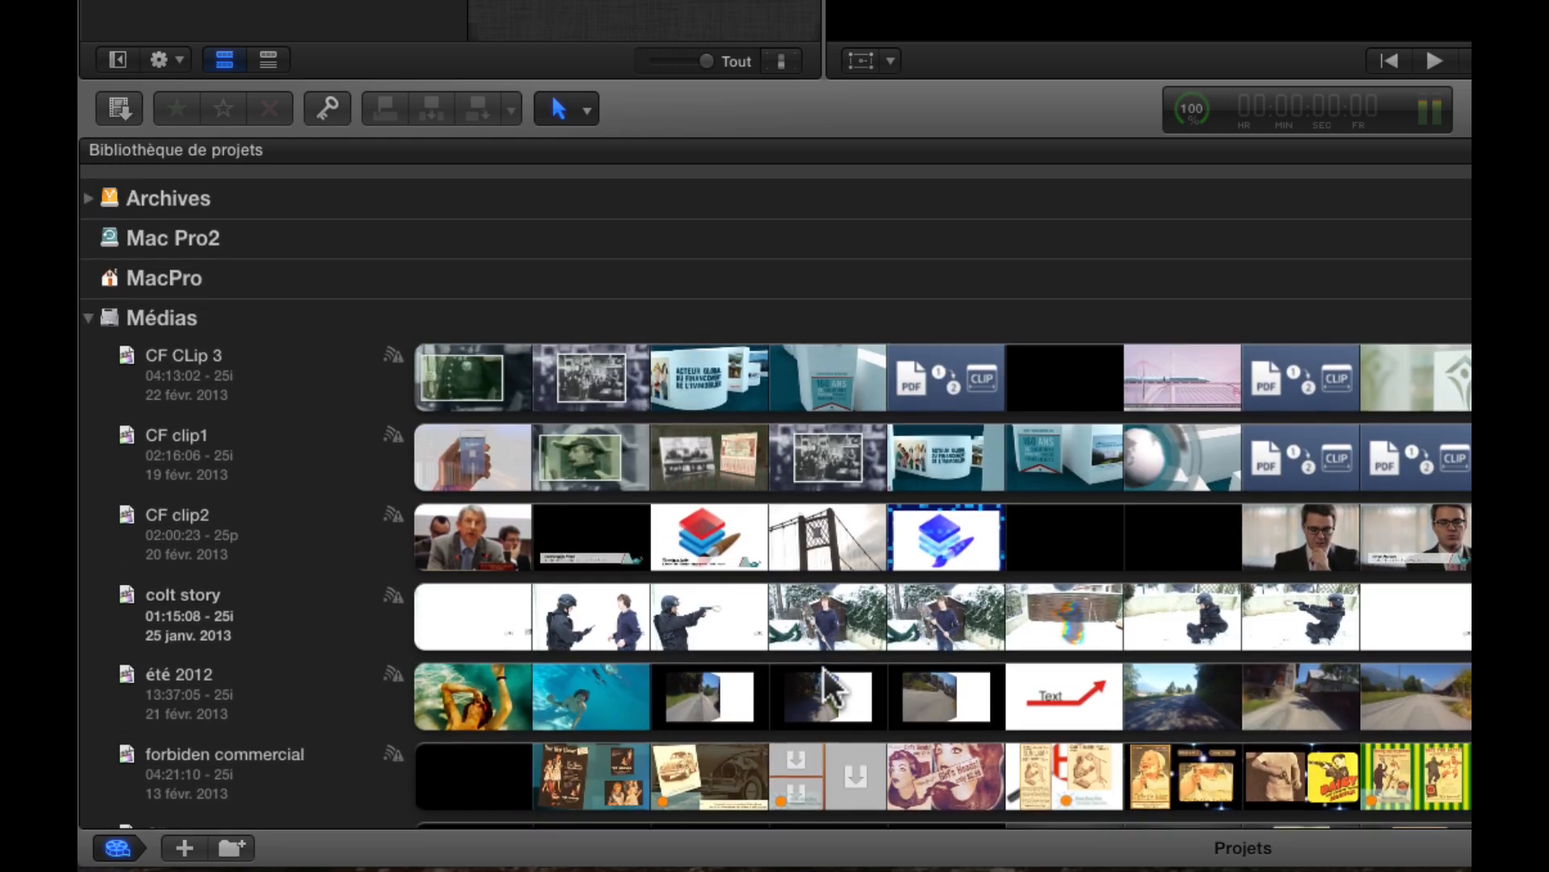
scroll(676, 638, "down", 4)
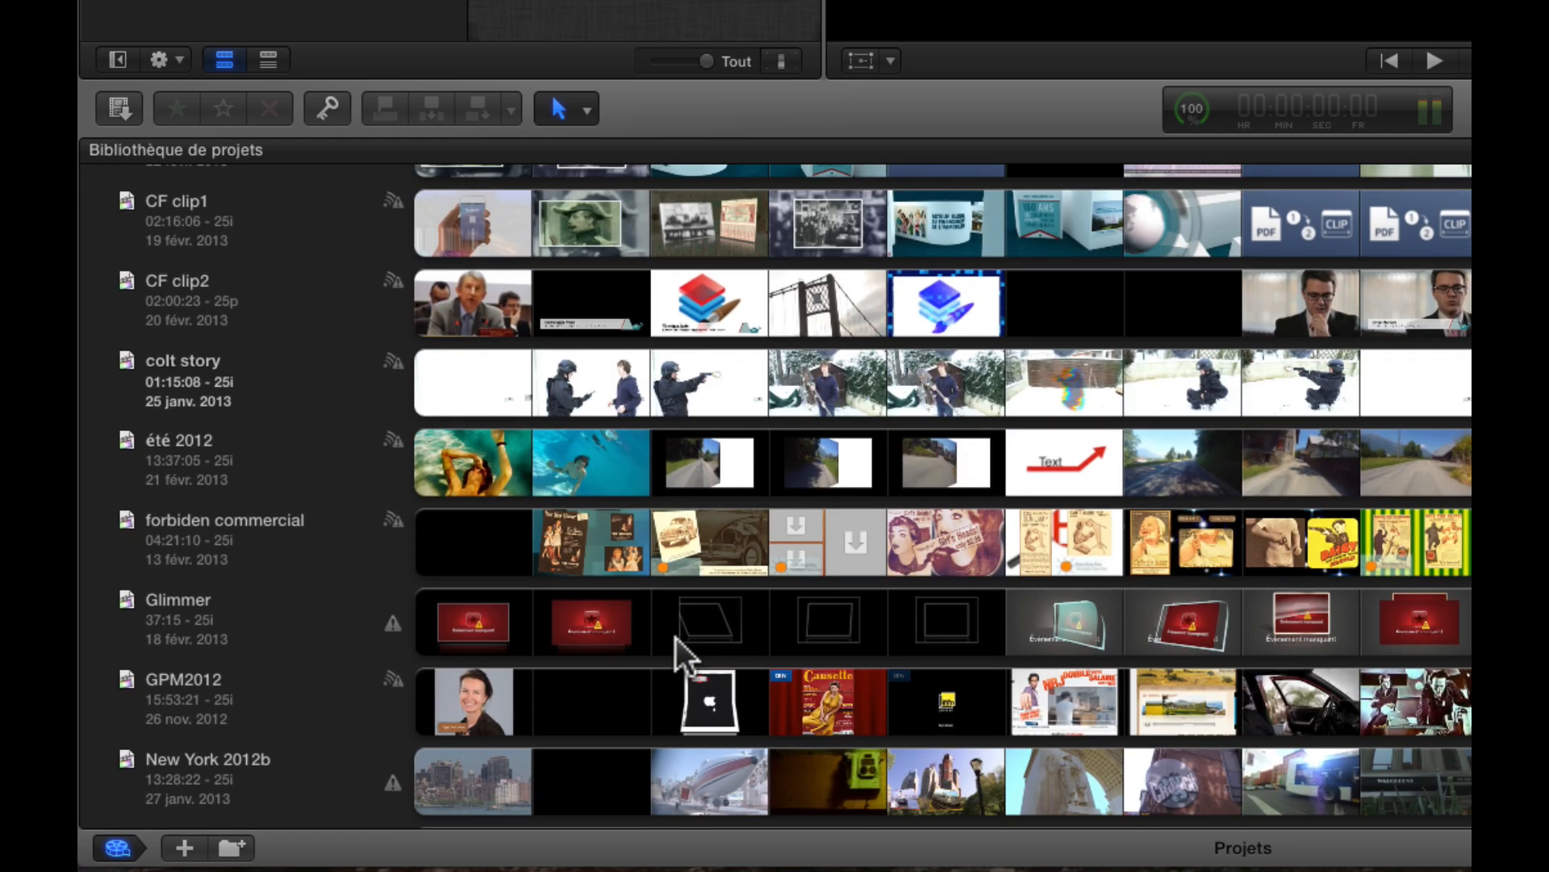
scroll(675, 637, "down", 4)
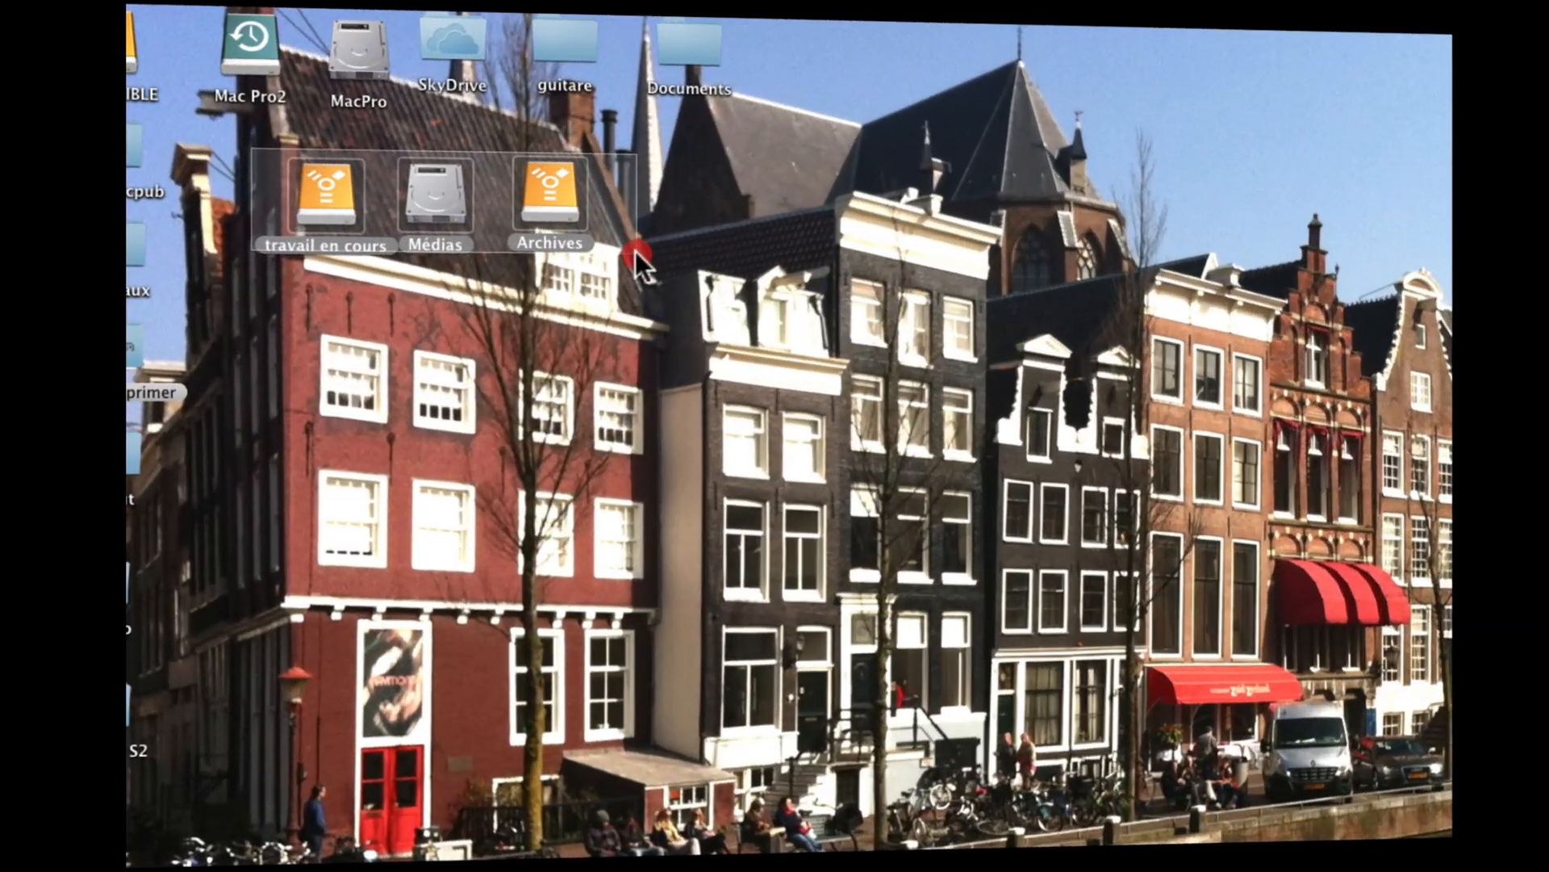
On the desktop, move the travail en cours, Médias and Archives drive icons to an open area and space Archives apart
left_click_drag(507, 198, 960, 460)
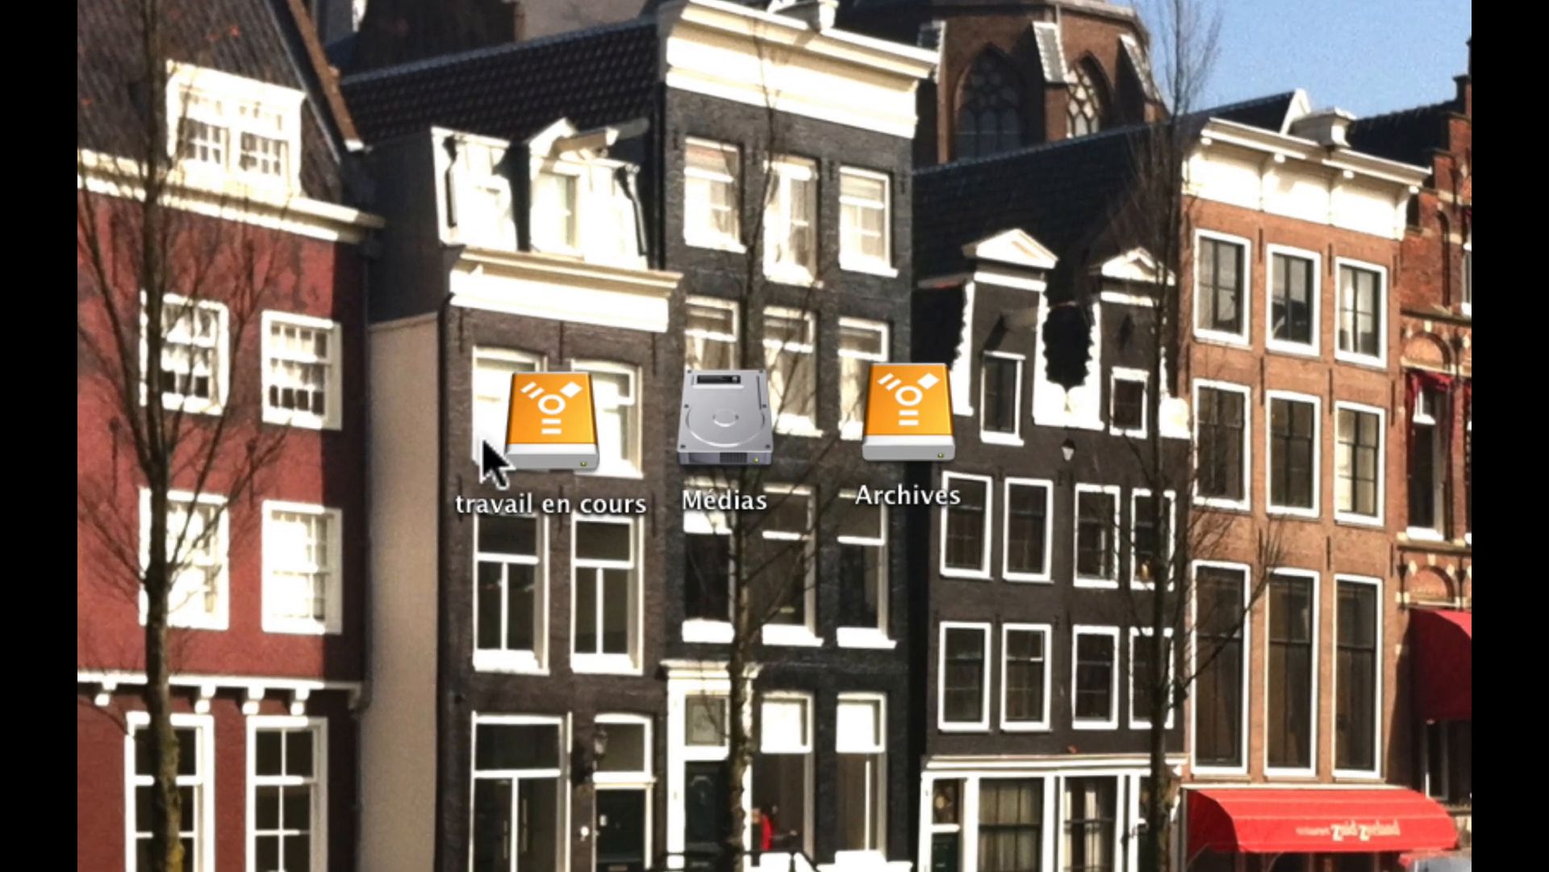
left_click_drag(715, 469, 683, 466)
left_click_drag(420, 440, 421, 440)
left_click(682, 407)
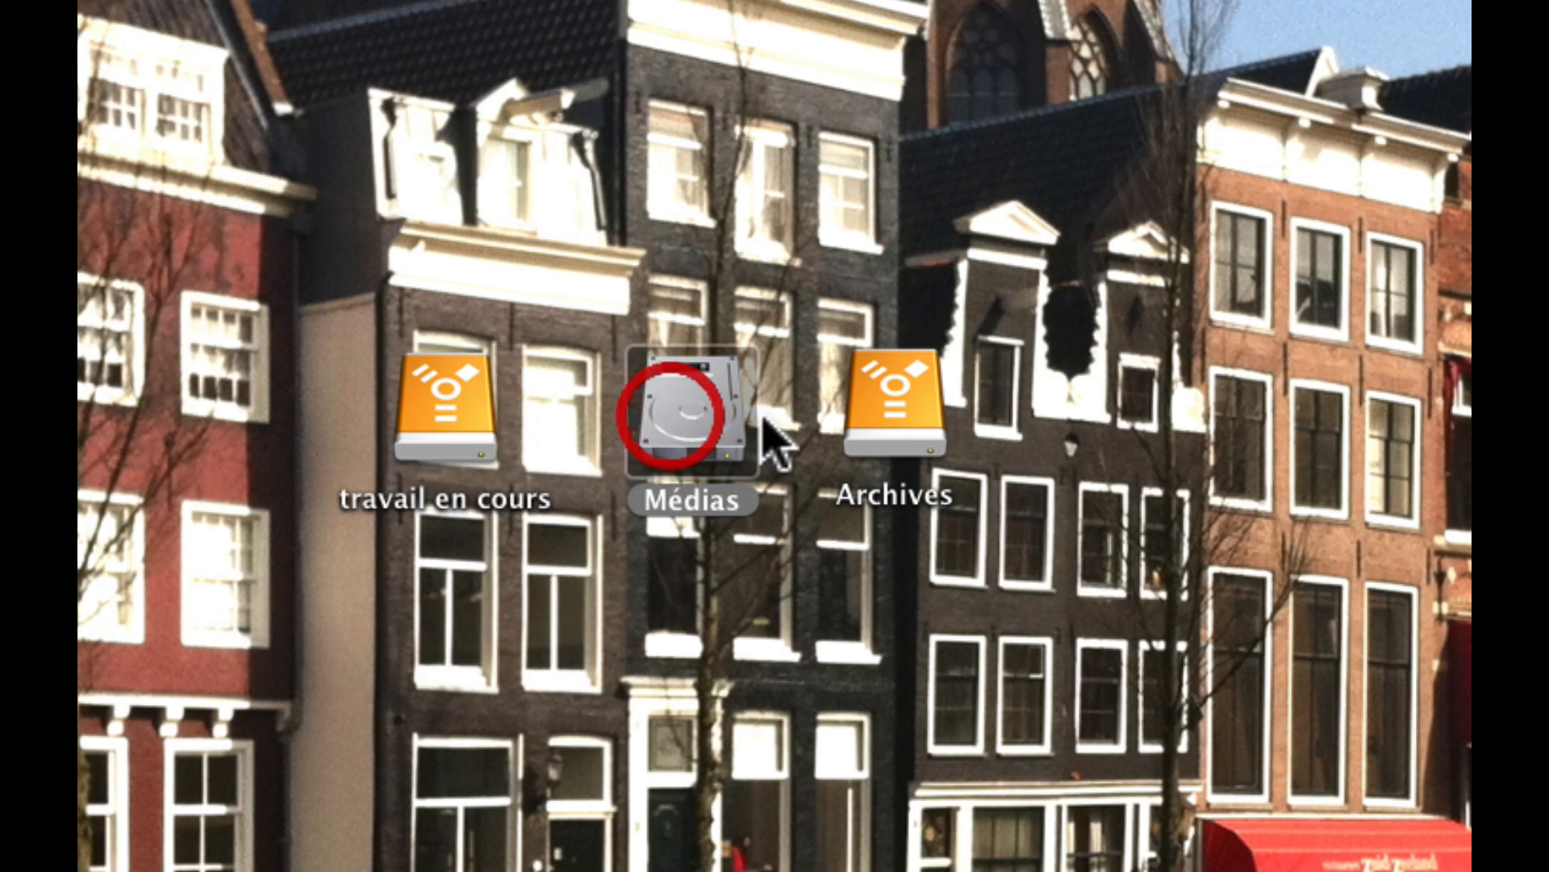
left_click_drag(885, 415, 967, 416)
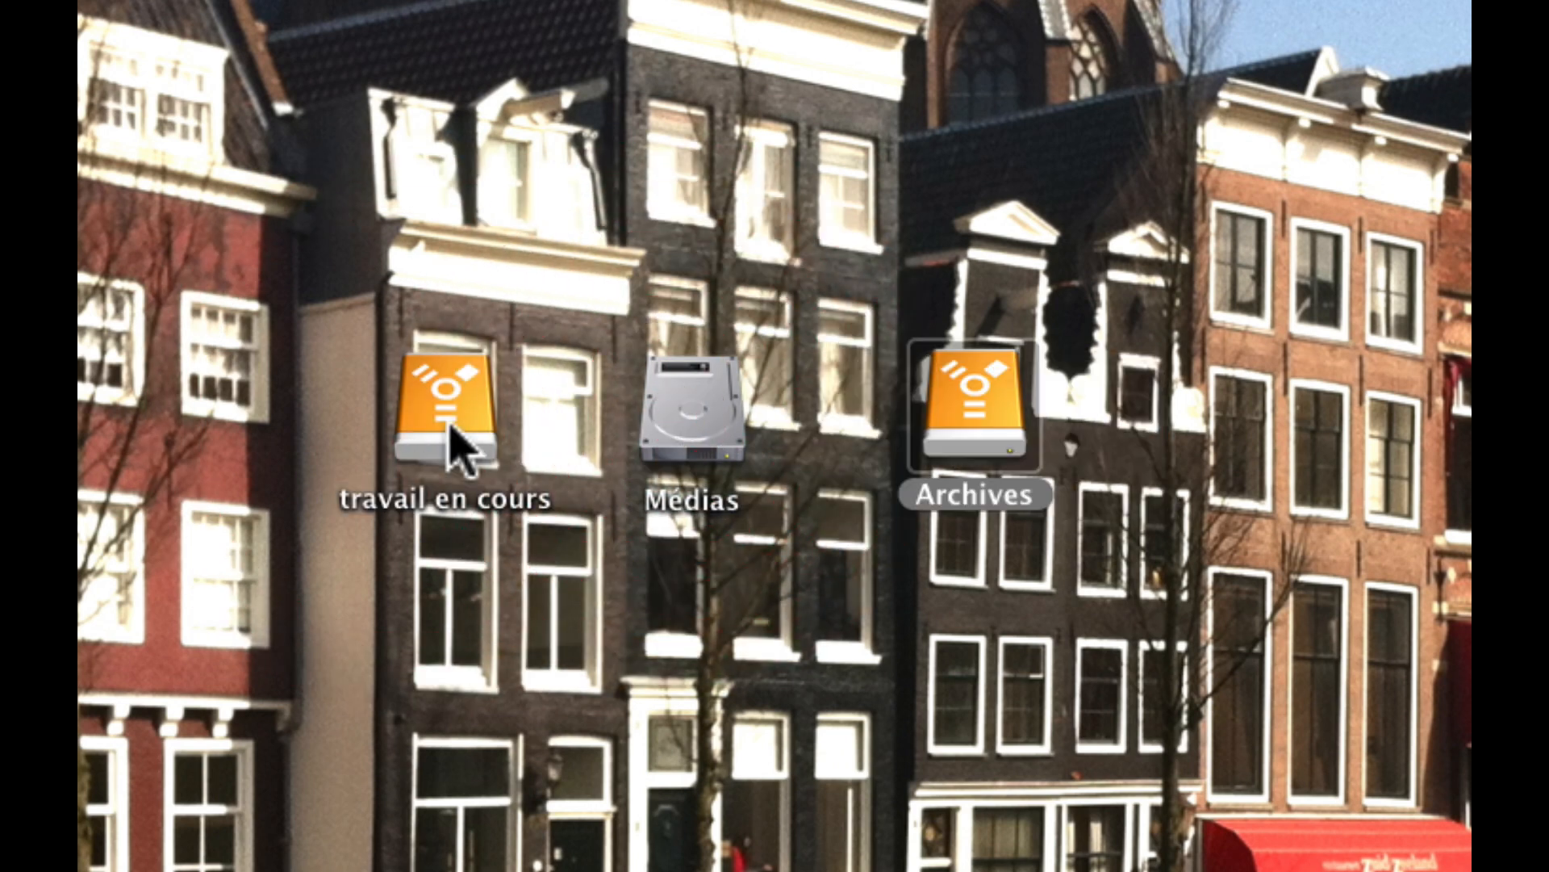
Open the travail en cours drive in Finder, compare its Final Cut Events and Final Cut Events - Hidden folders, and close the window
double_click(448, 427)
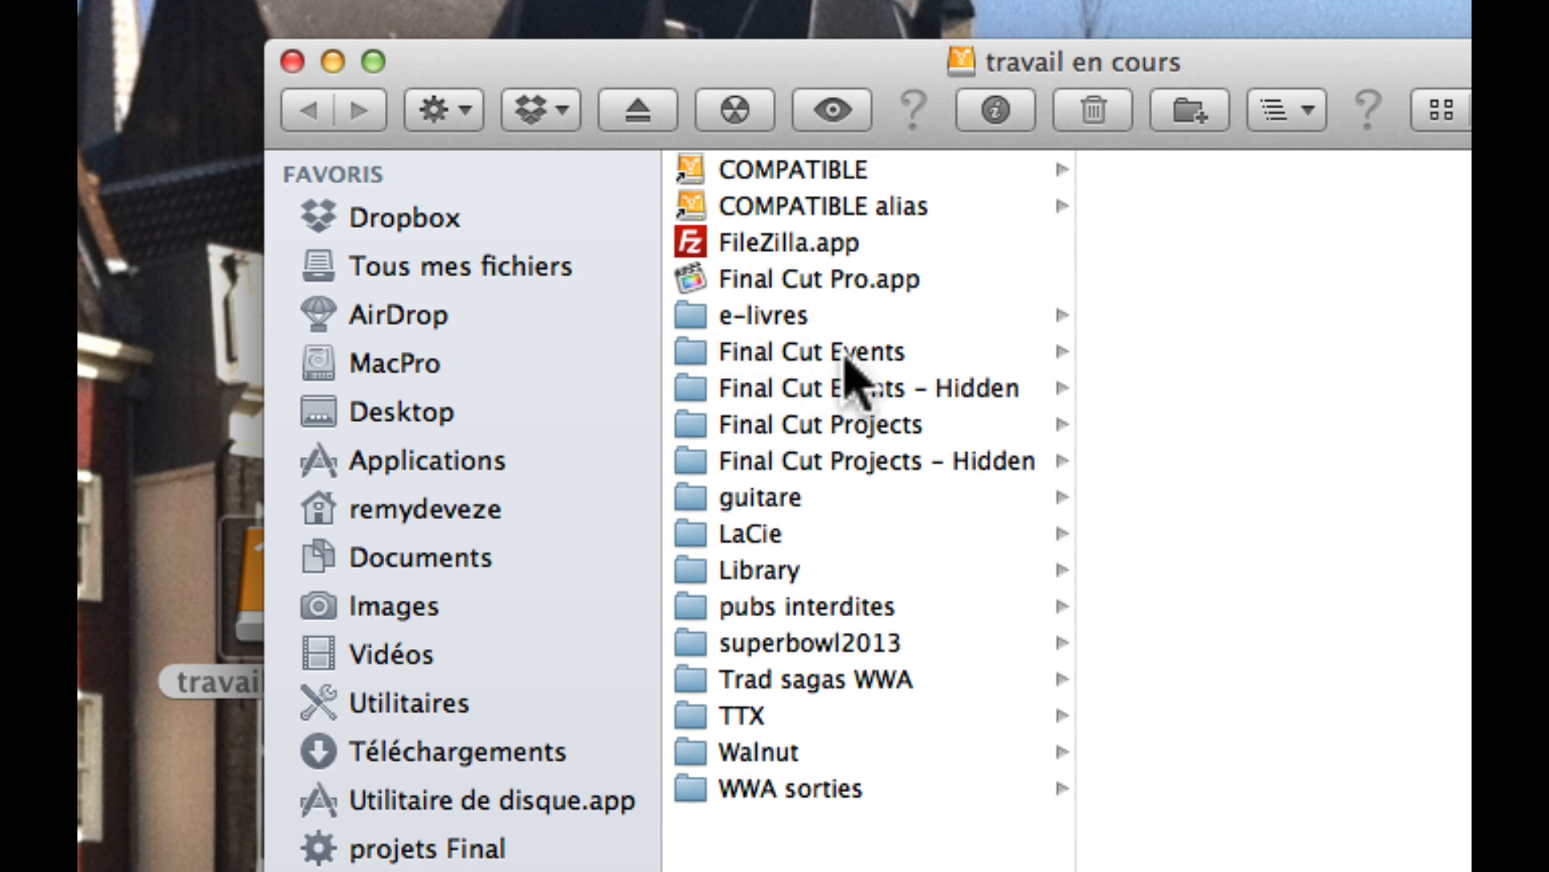
left_click(845, 359)
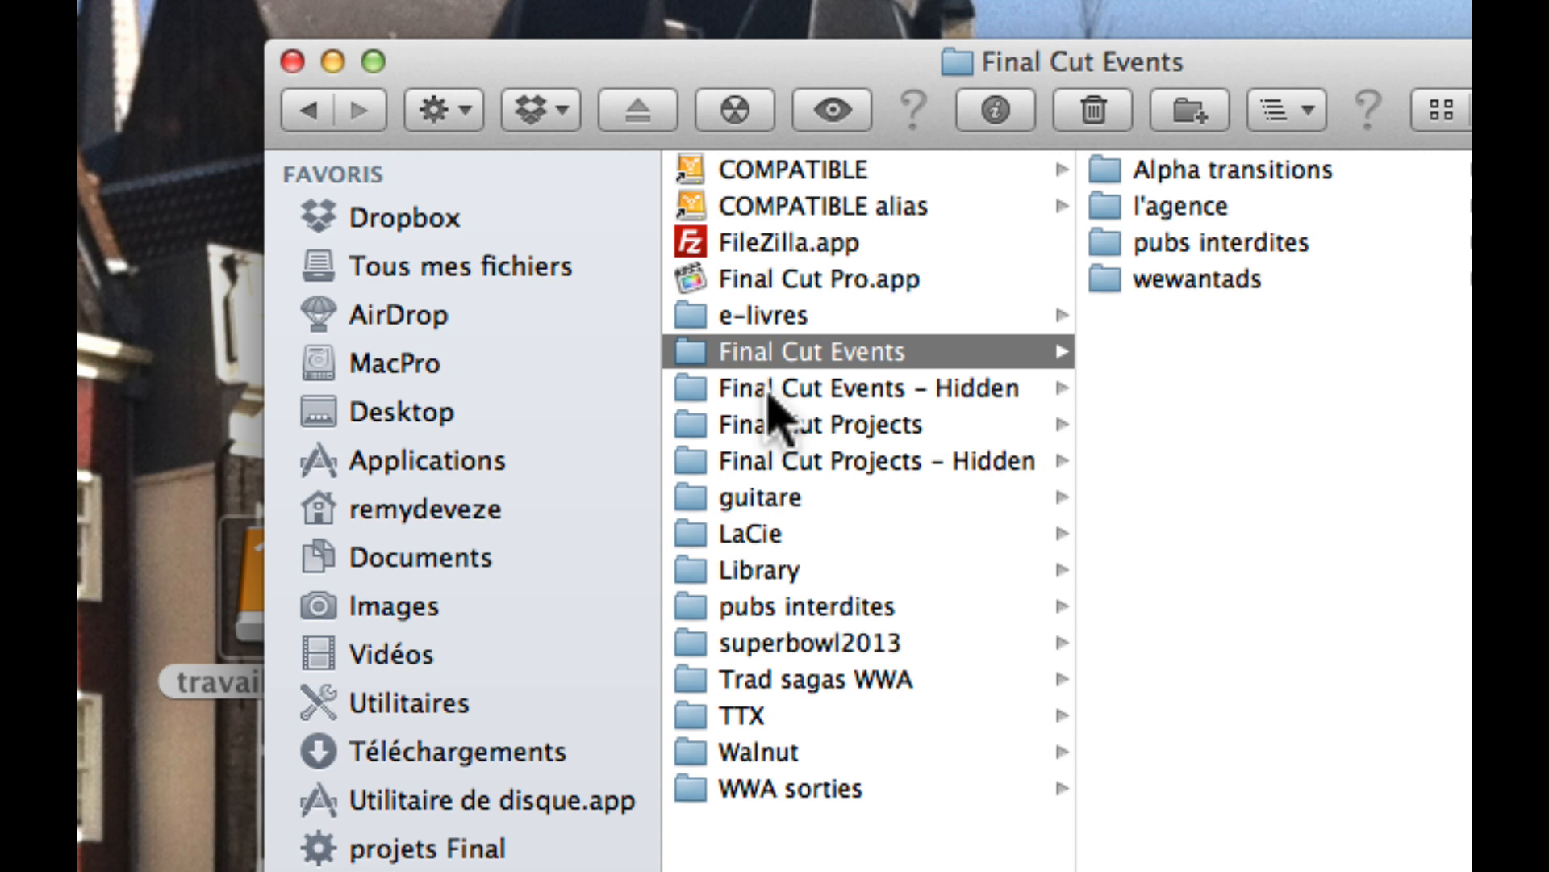
left_click(768, 391)
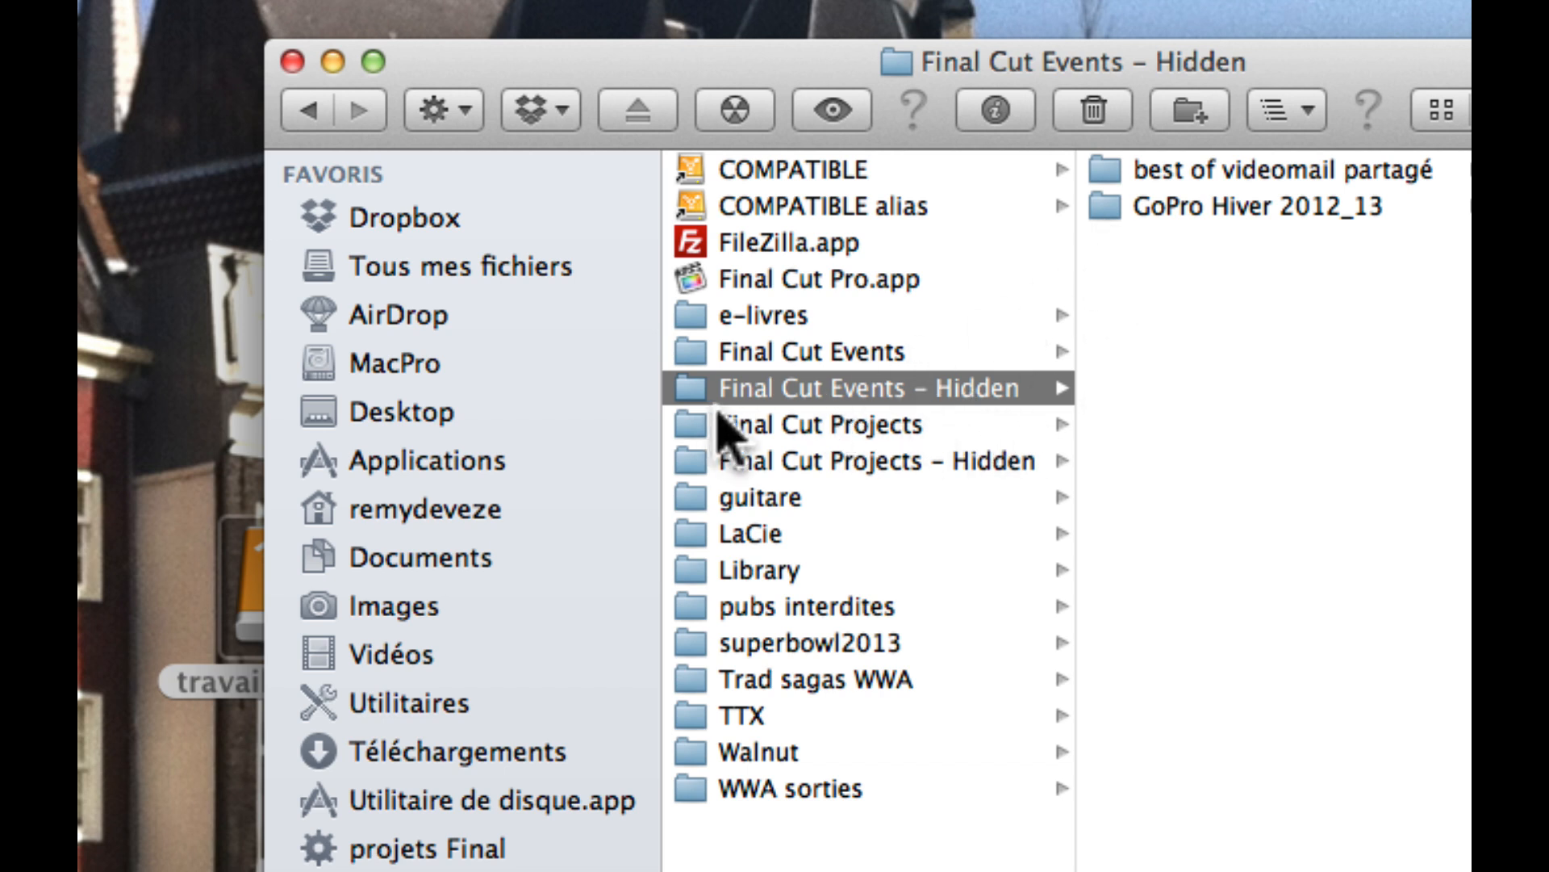
left_click(819, 351)
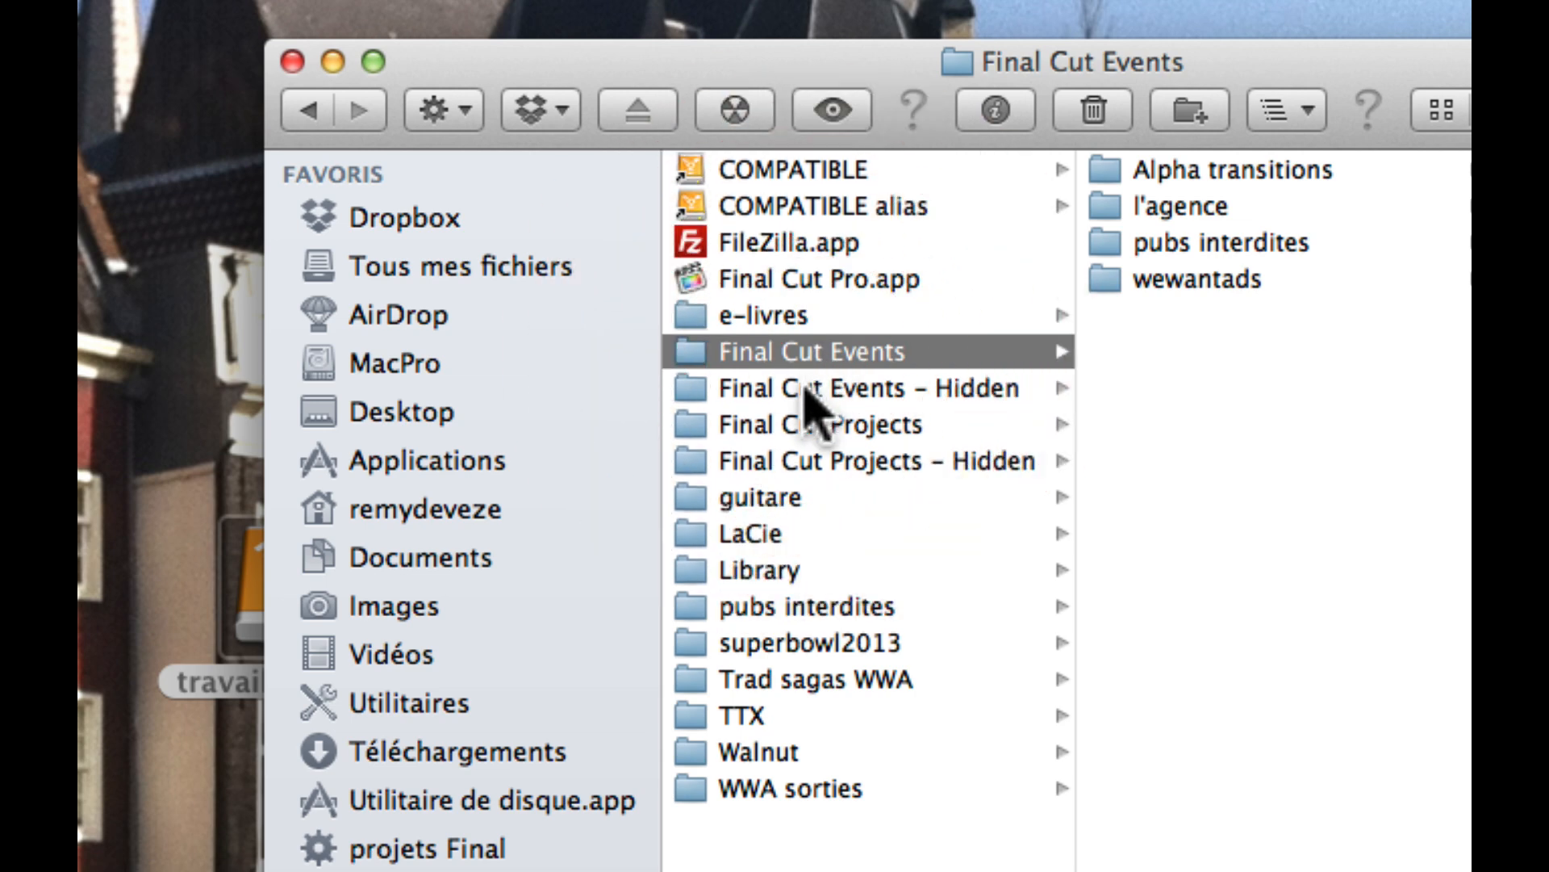
left_click(807, 389)
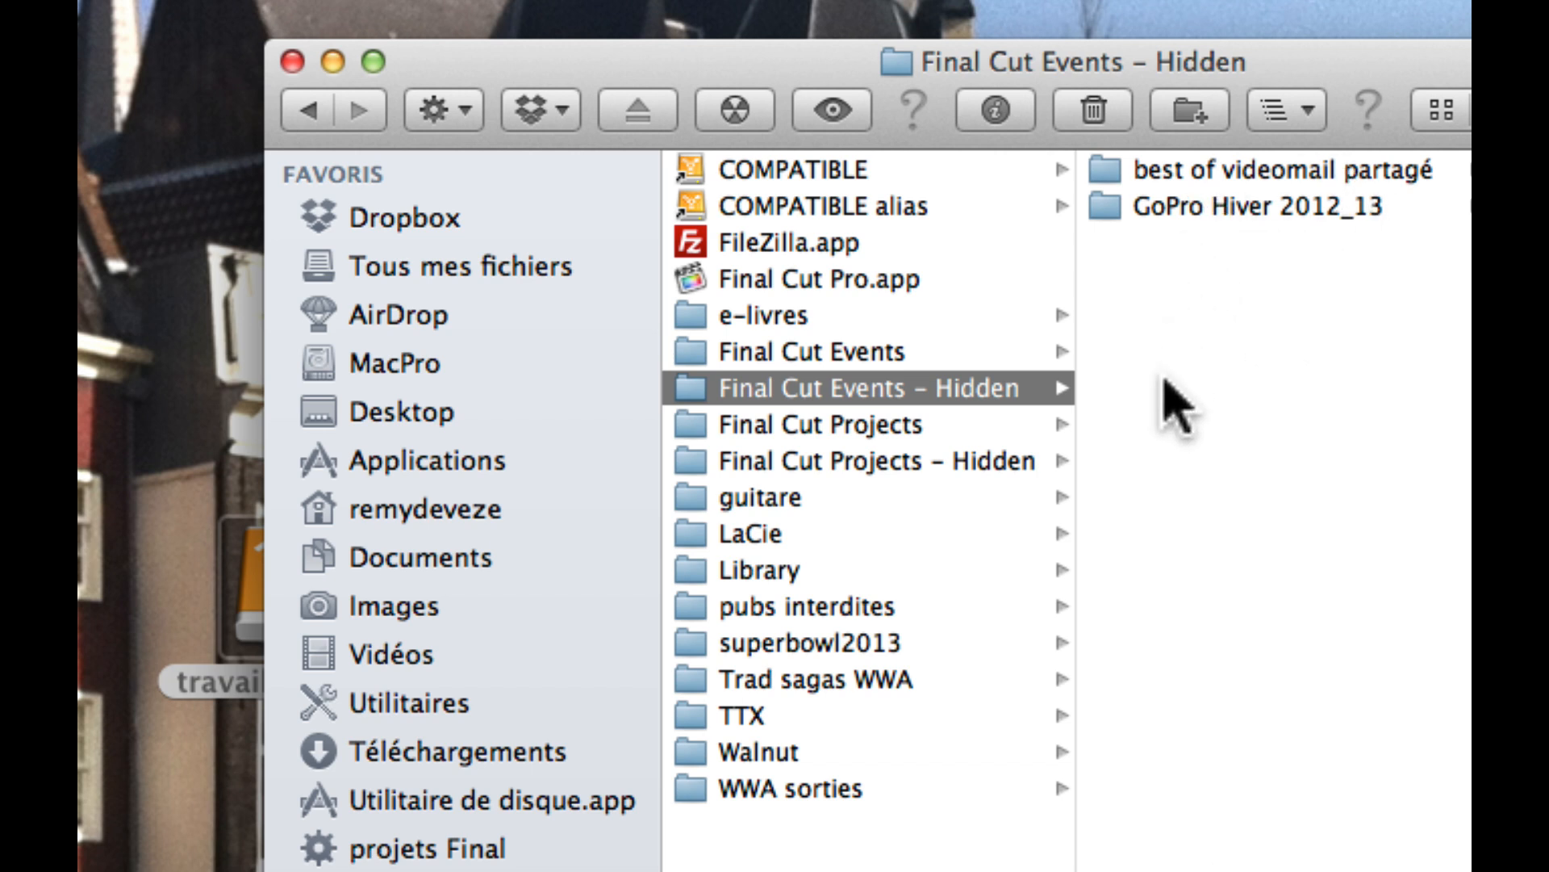
left_click(293, 61)
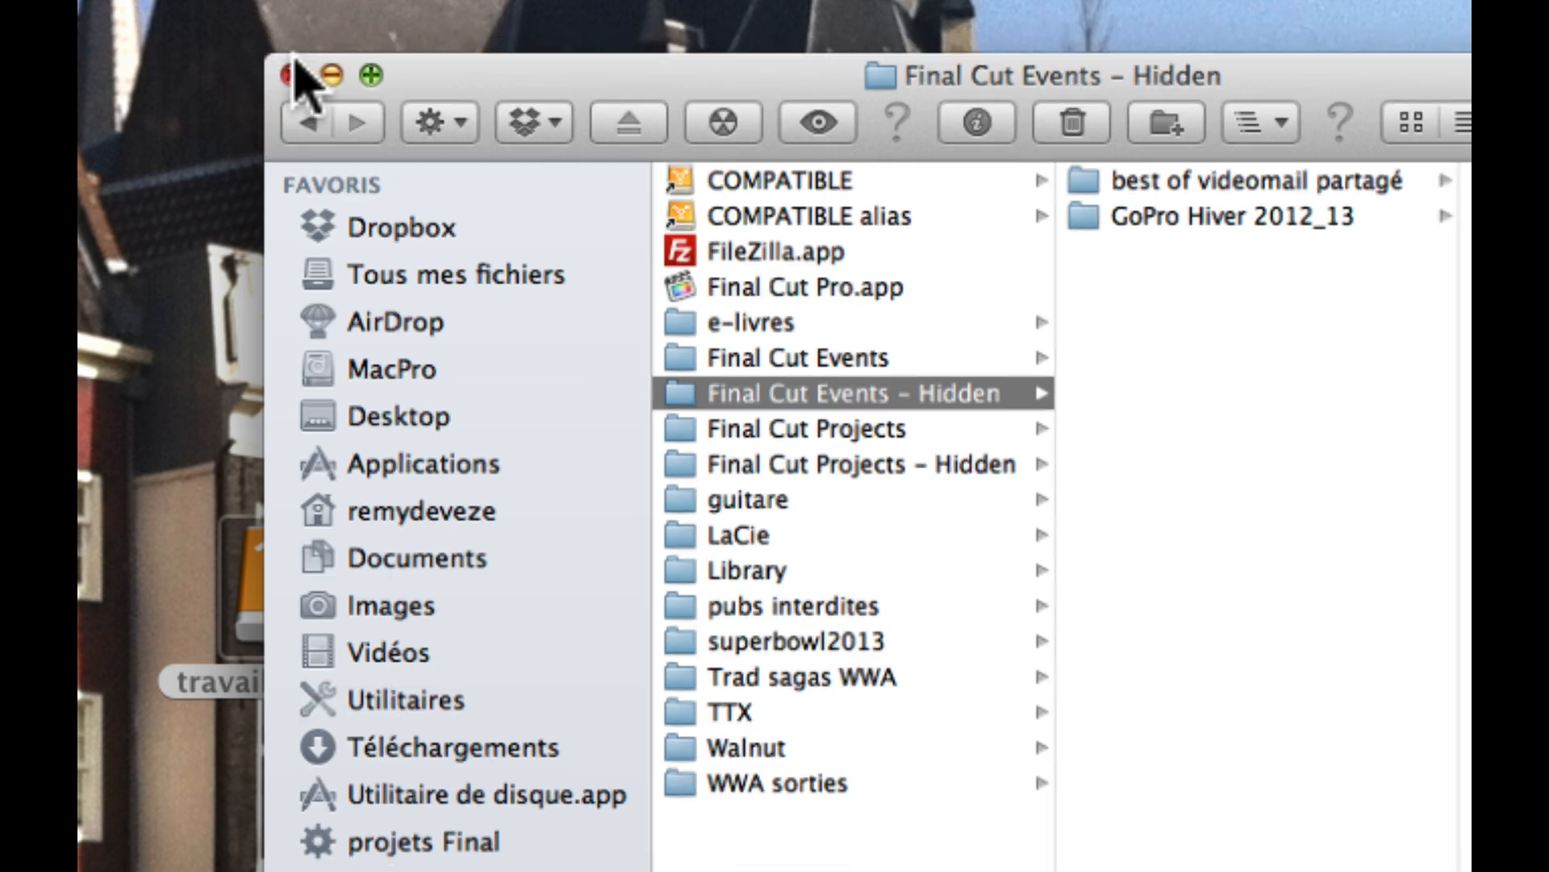
Open the Médias drive and compare the contents of its Final Cut Events and Final Cut Events - Hidden folders
left_click(439, 397)
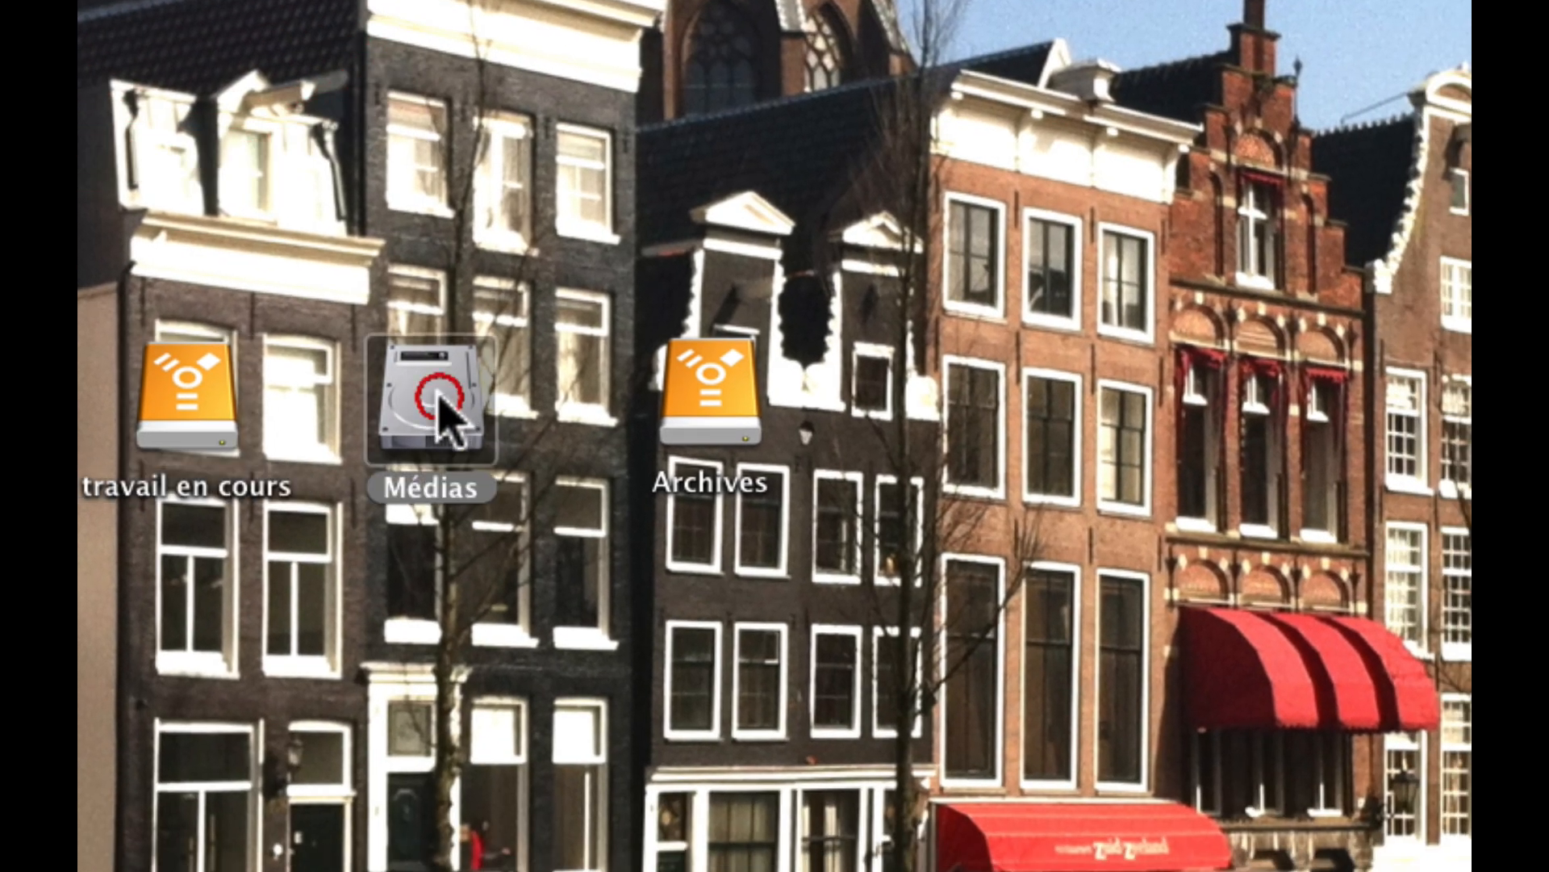
double_click(438, 395)
left_click_drag(79, 232, 1146, 51)
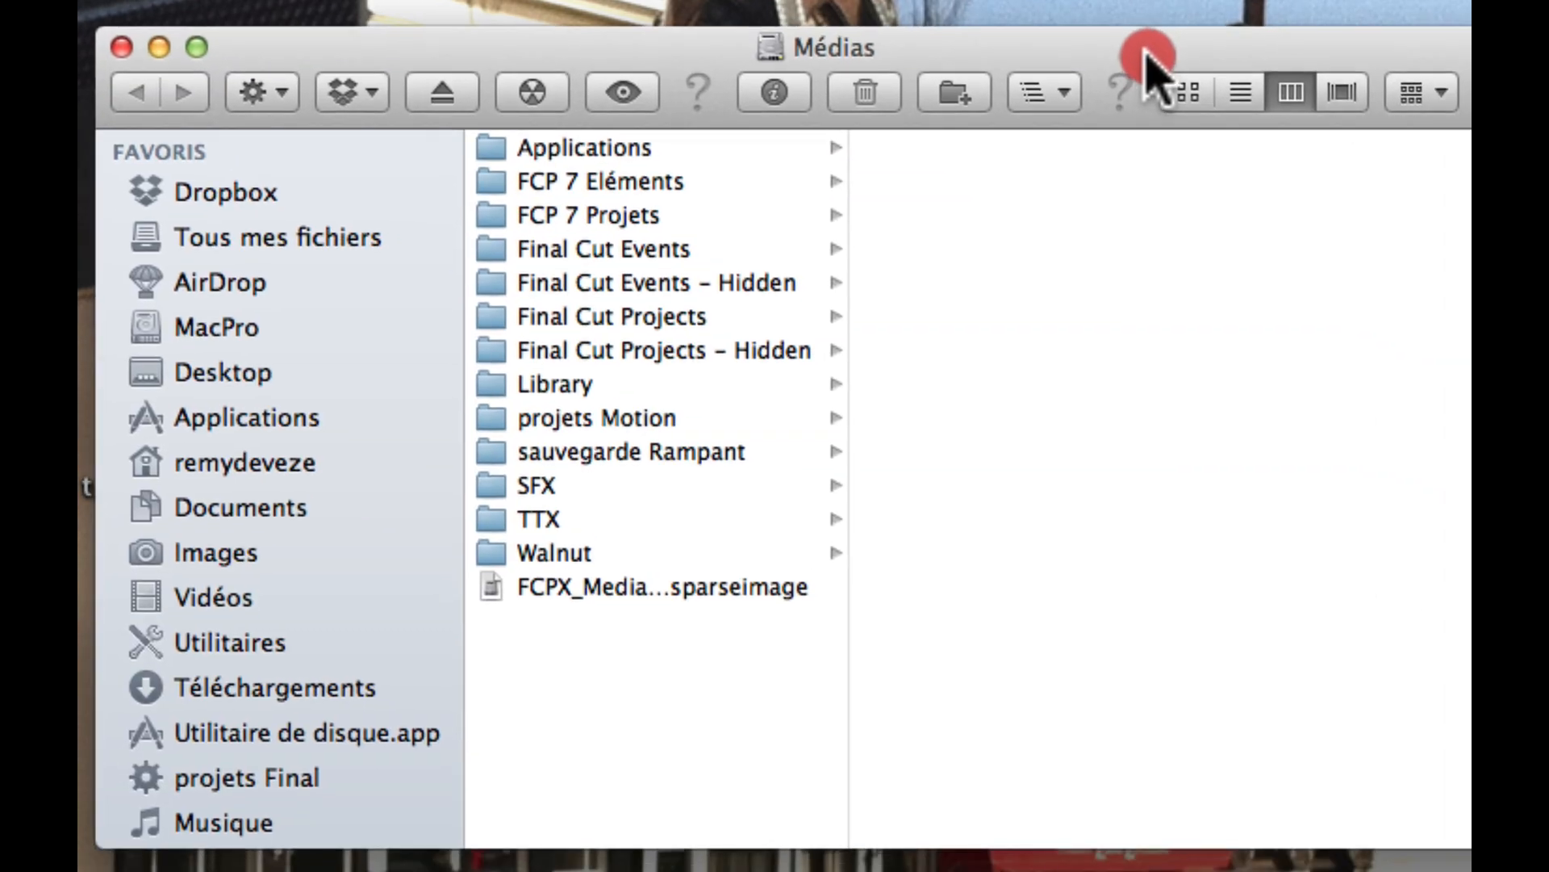
left_click(652, 252)
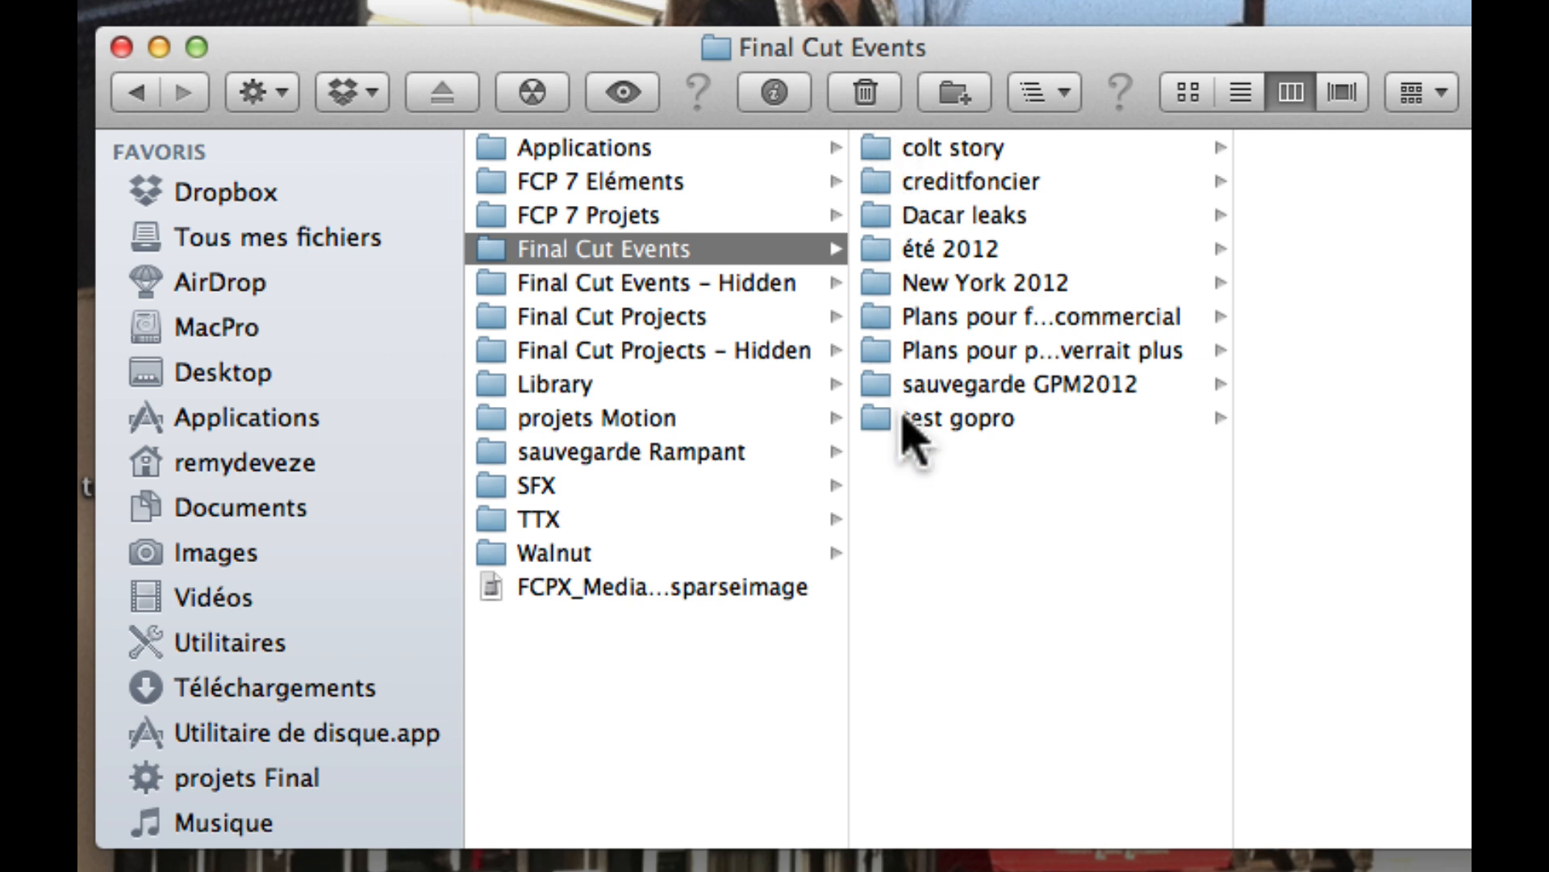
left_click(648, 287)
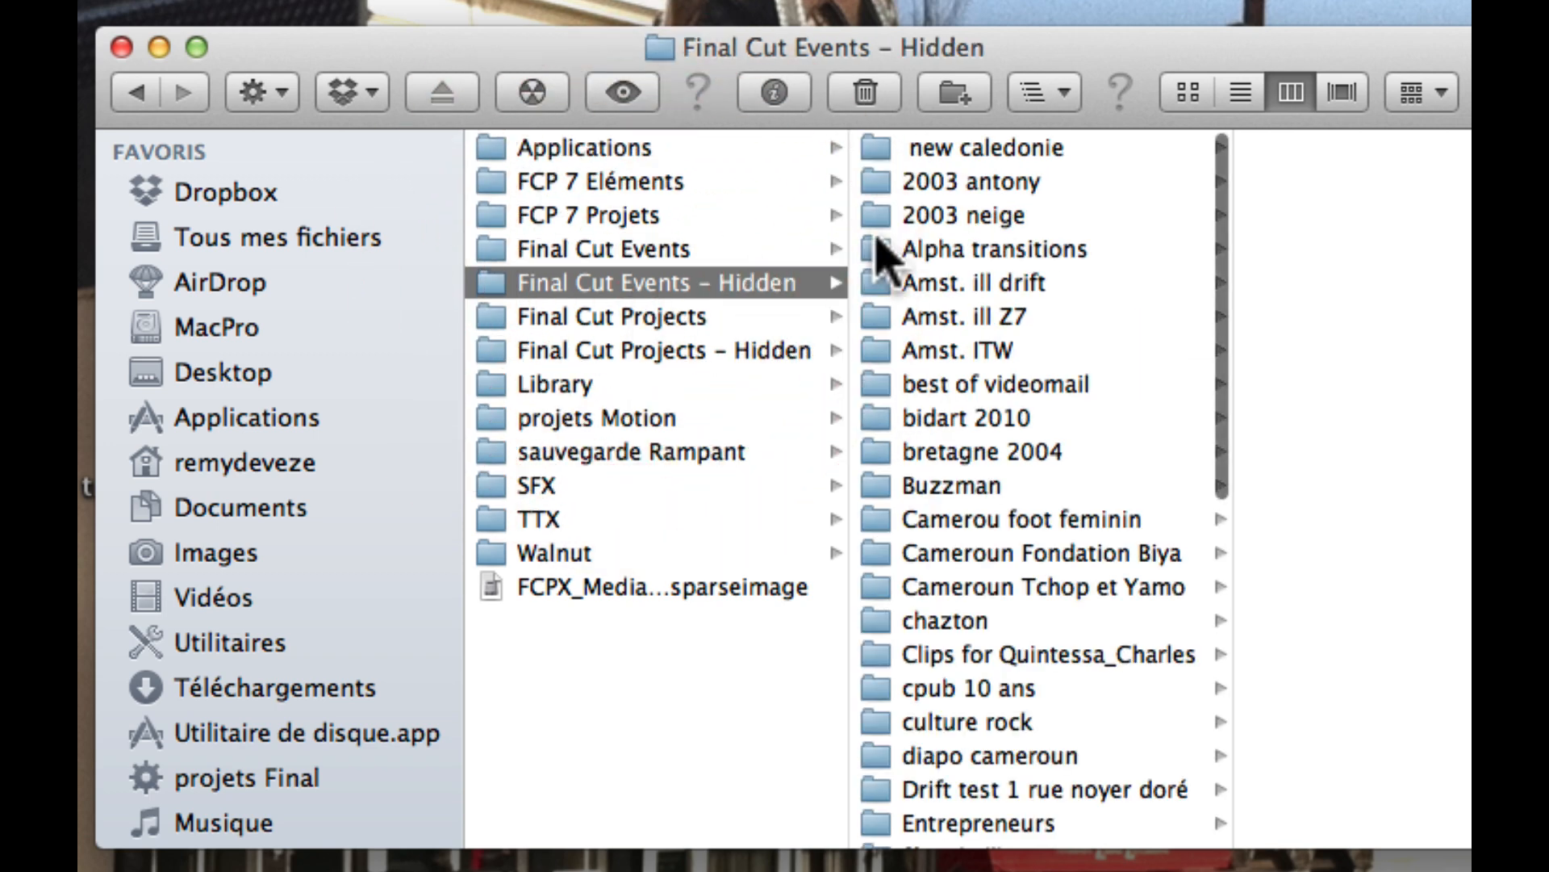
scroll(1033, 460, "down", 10)
scroll(1019, 524, "down", 2)
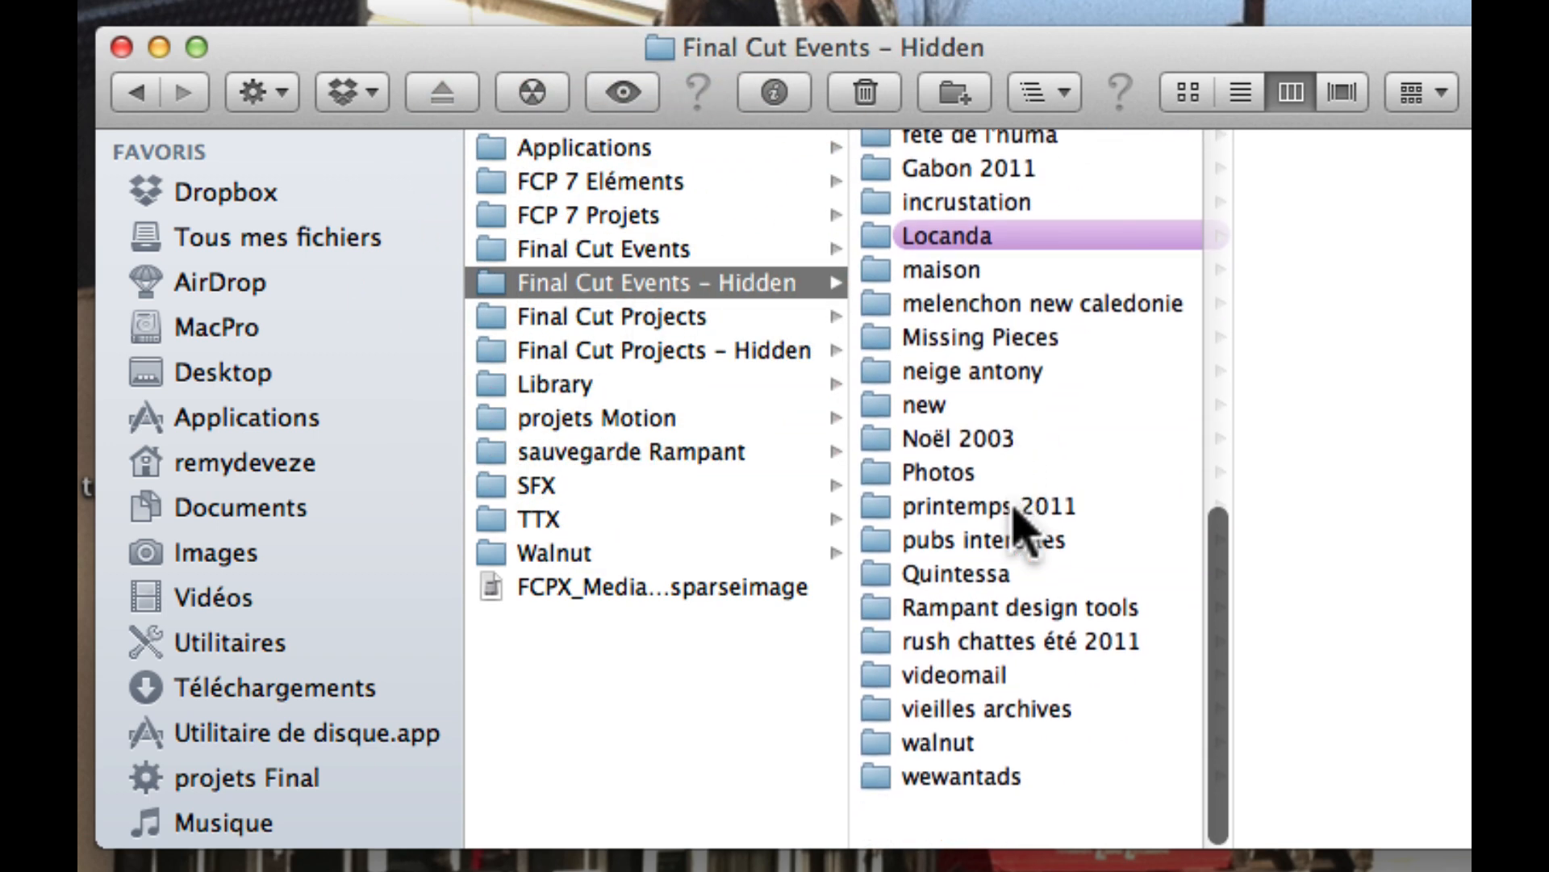
scroll(1018, 524, "up", 12)
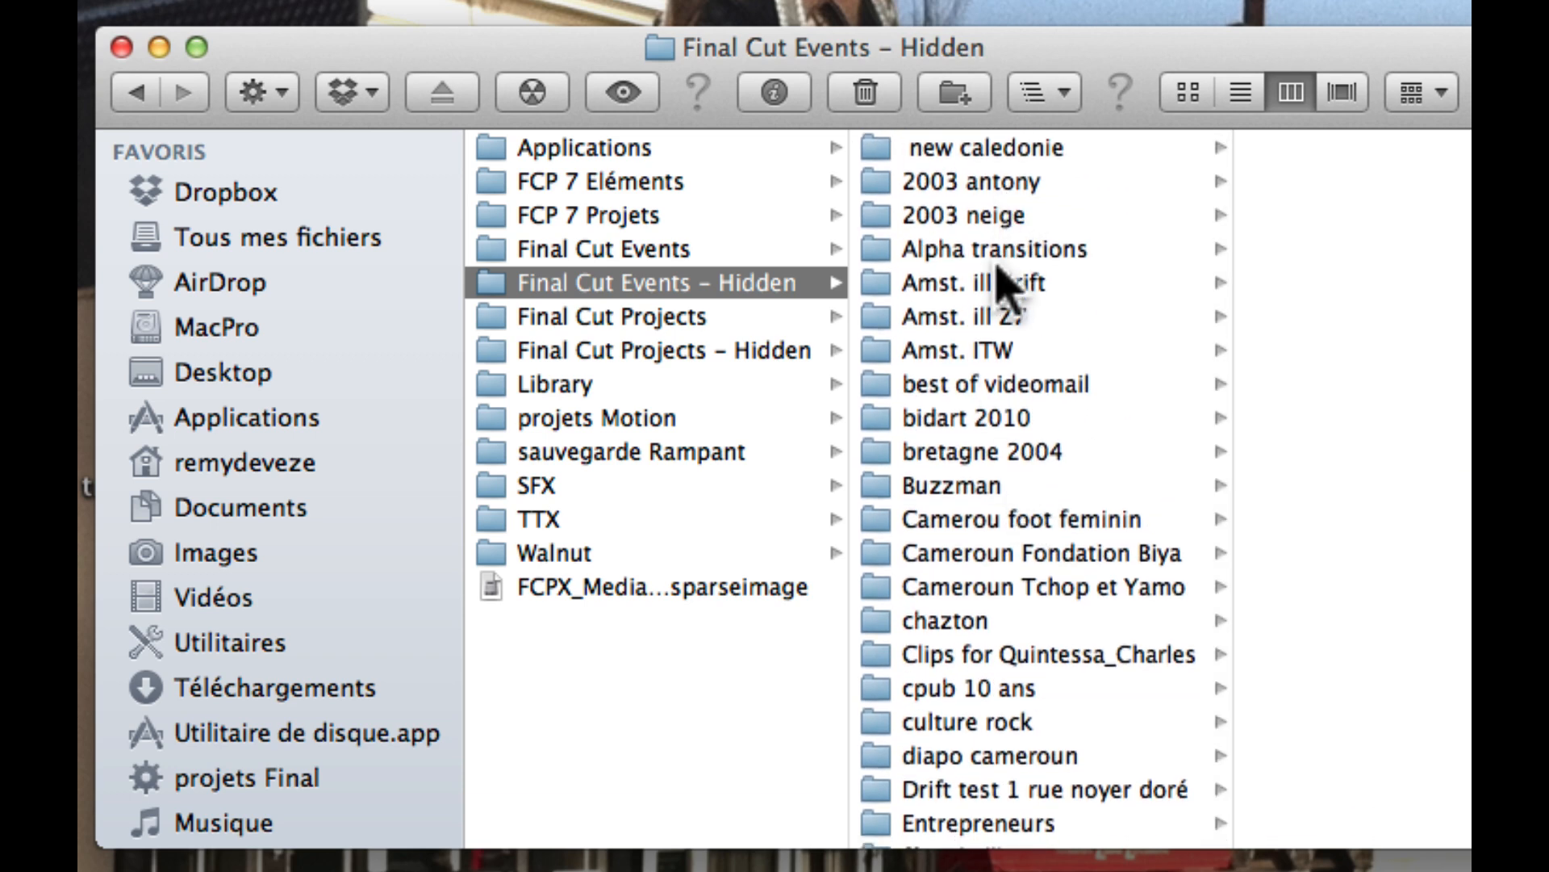
Compare the contents of the Final Cut Projects and Final Cut Projects - Hidden folders on the Médias drive
left_click(581, 319)
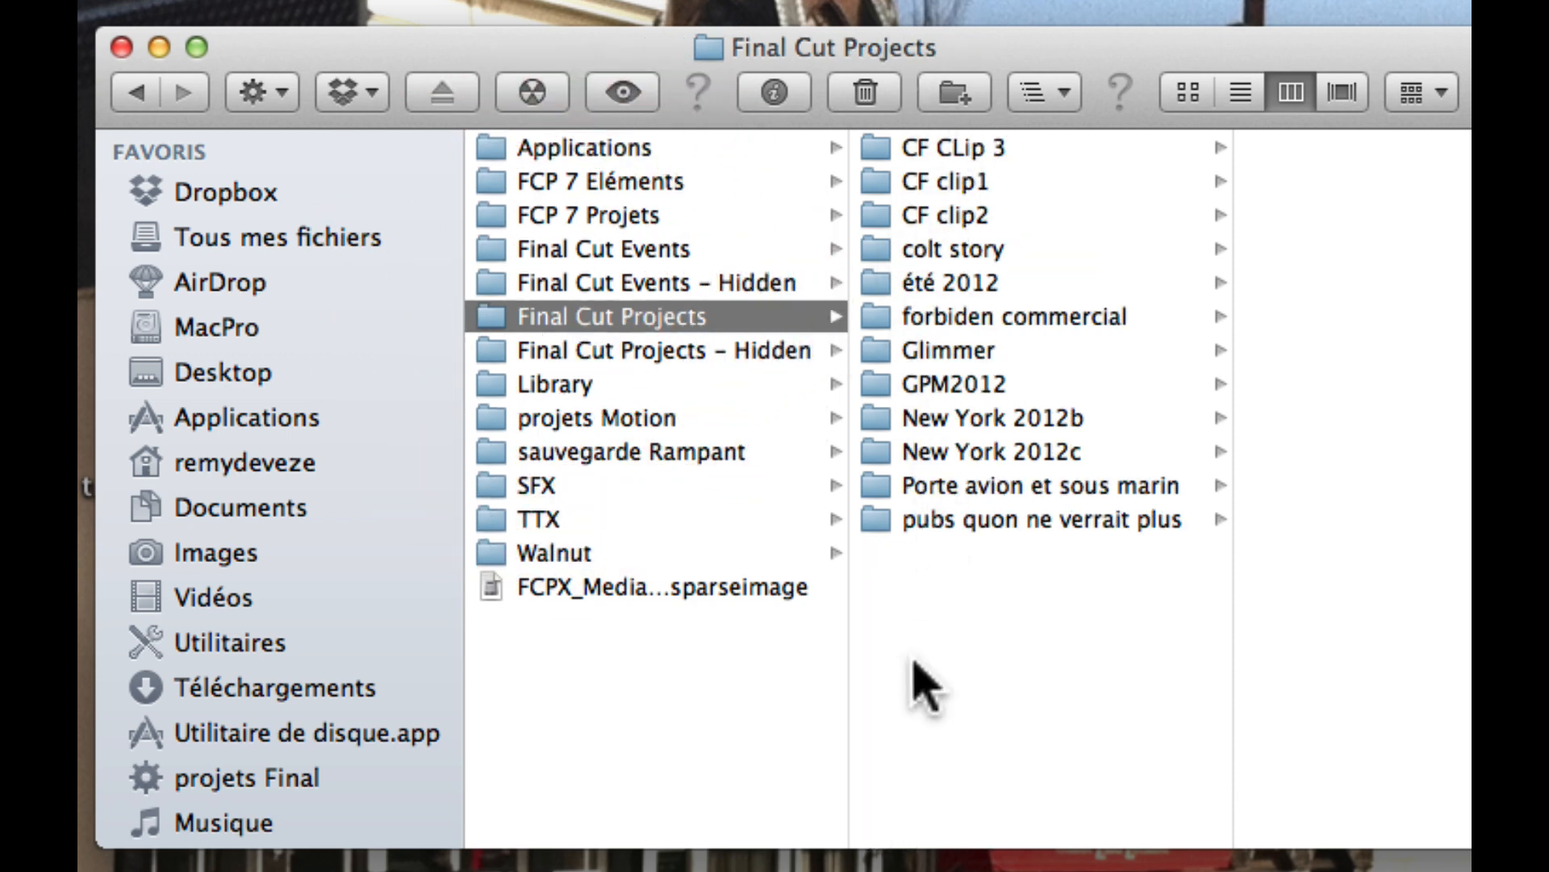
left_click(660, 350)
scroll(1093, 547, "down", 3)
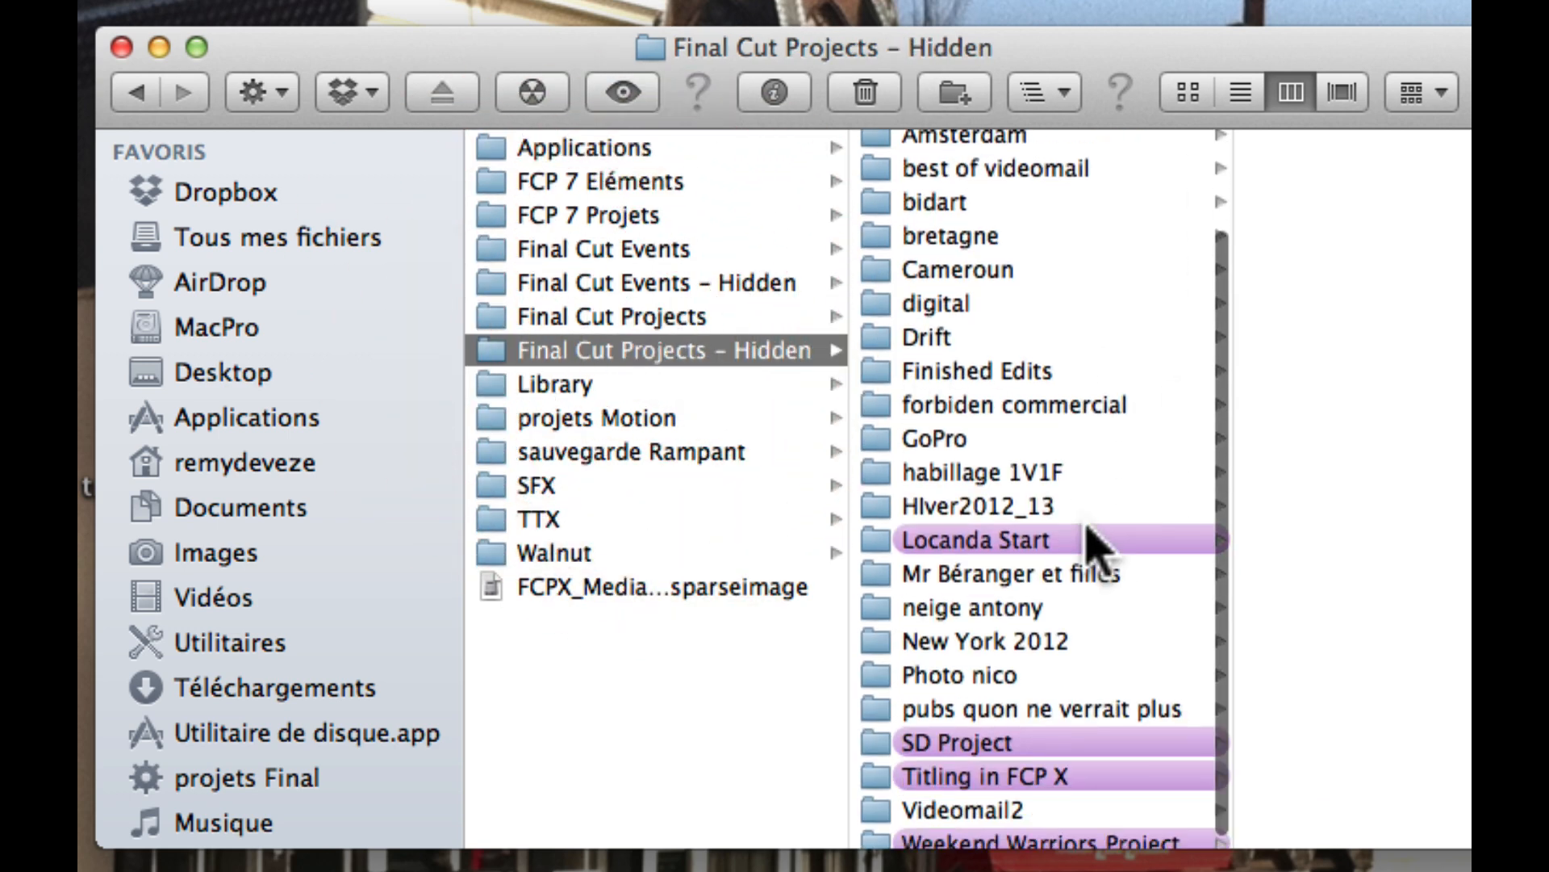
scroll(1098, 556, "up", 3)
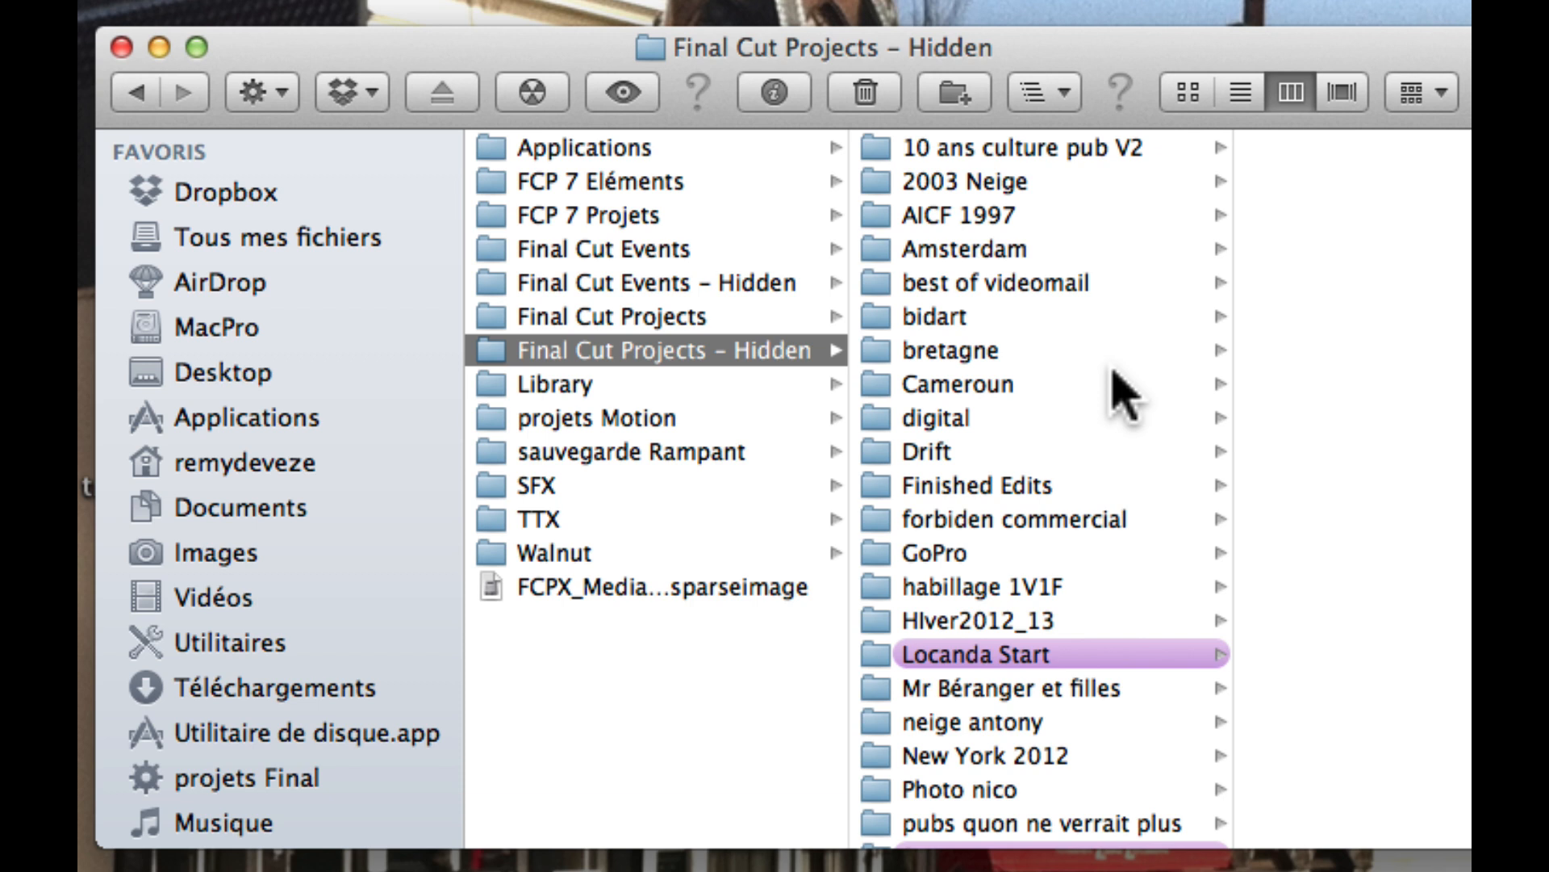
Review the visible and hidden Final Cut Projects and Final Cut Events folders on the Médias drive again, and close the window
scroll(1114, 484, "down", 4)
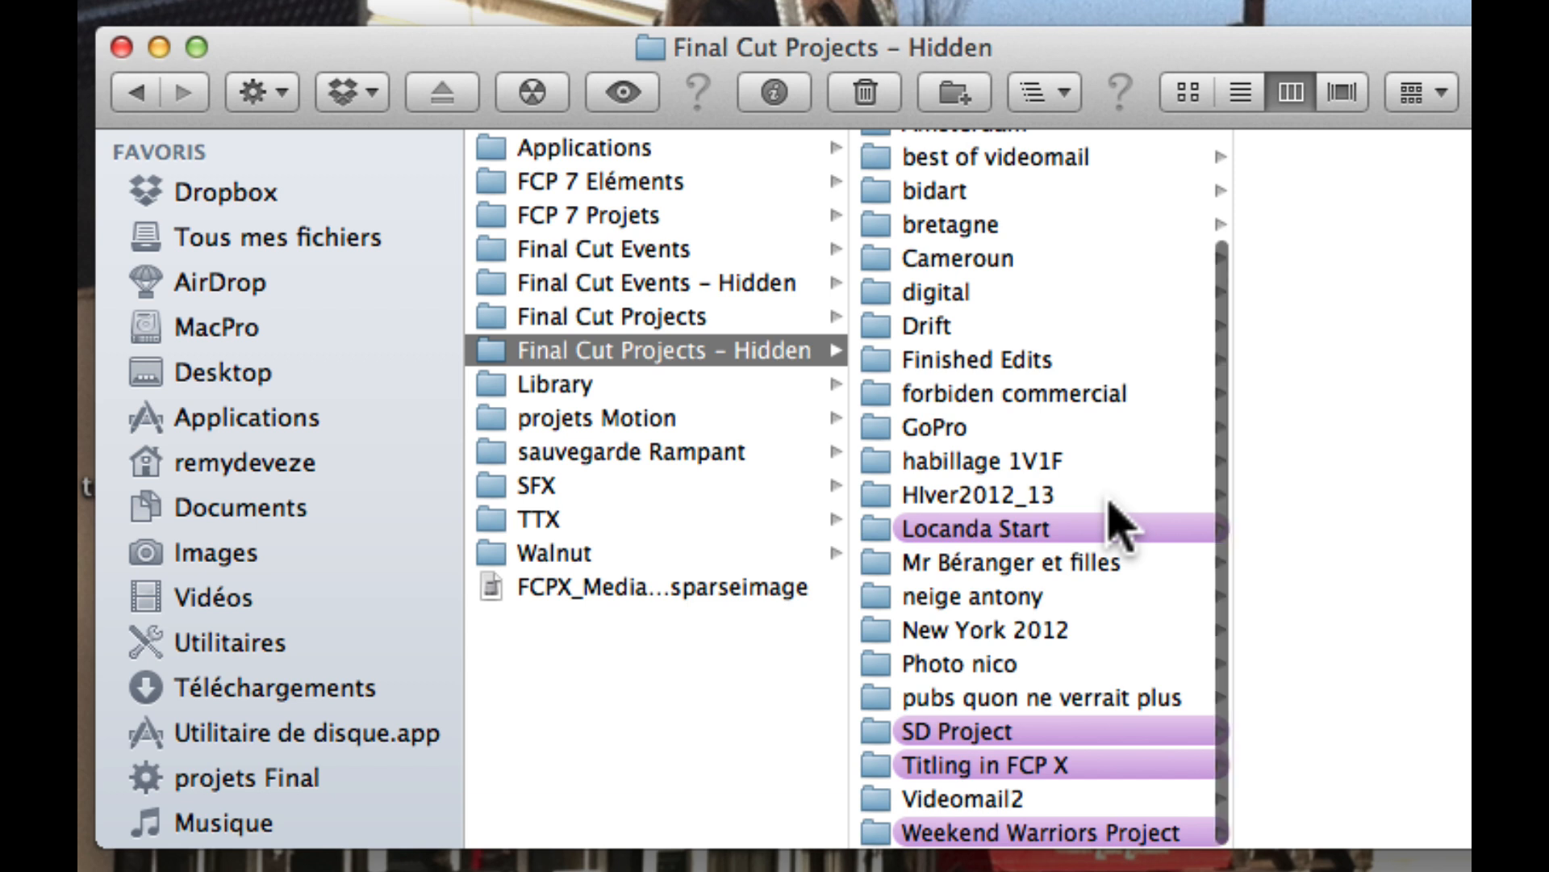
scroll(1141, 422, "down", 2)
scroll(1130, 356, "up", 5)
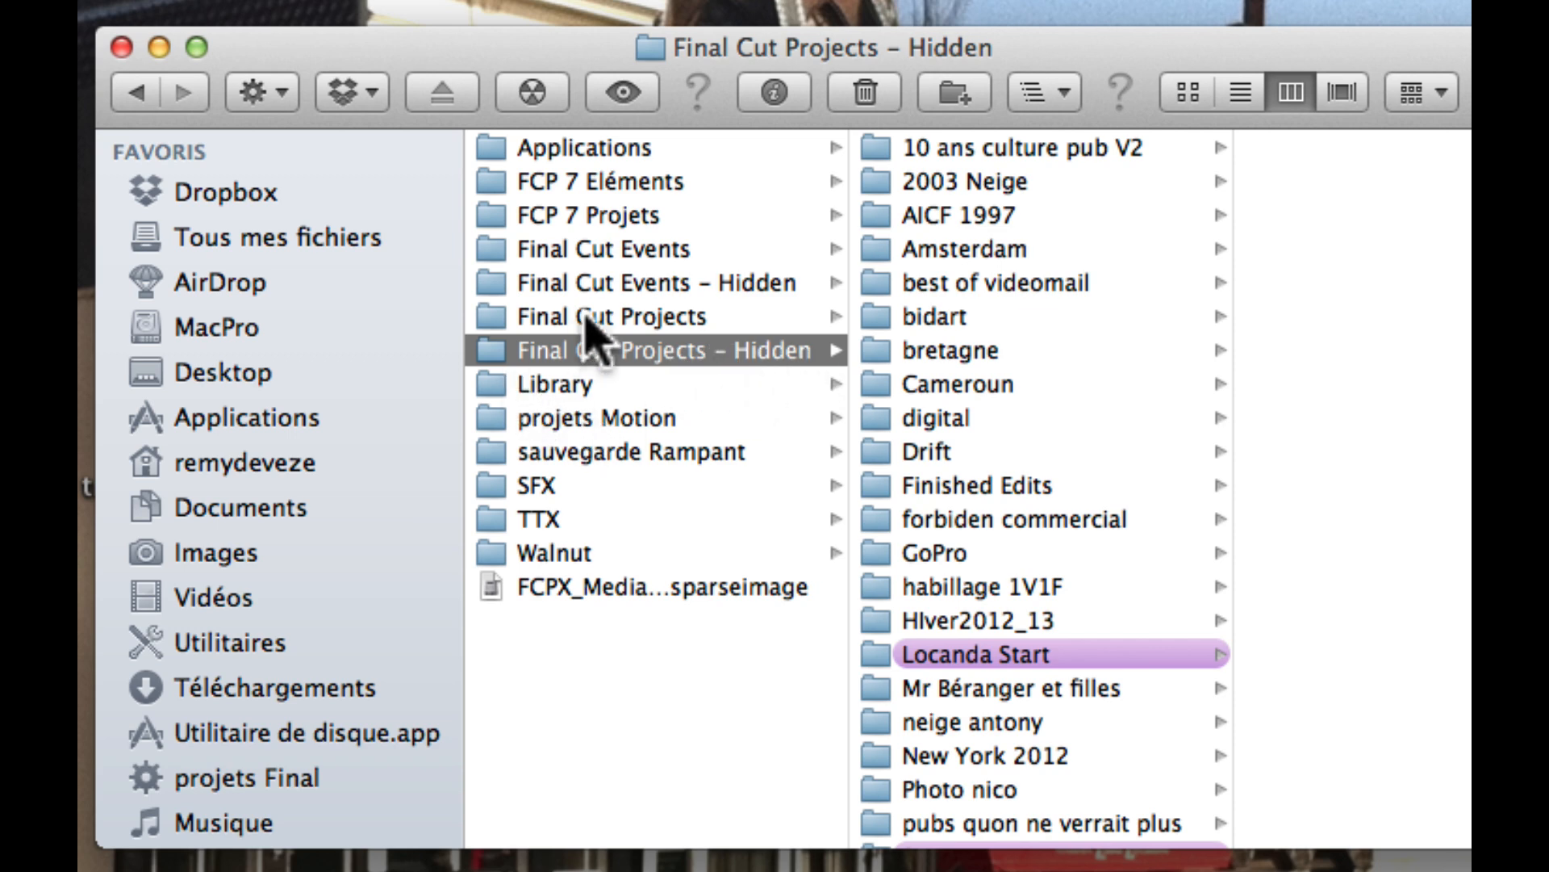
left_click(586, 318)
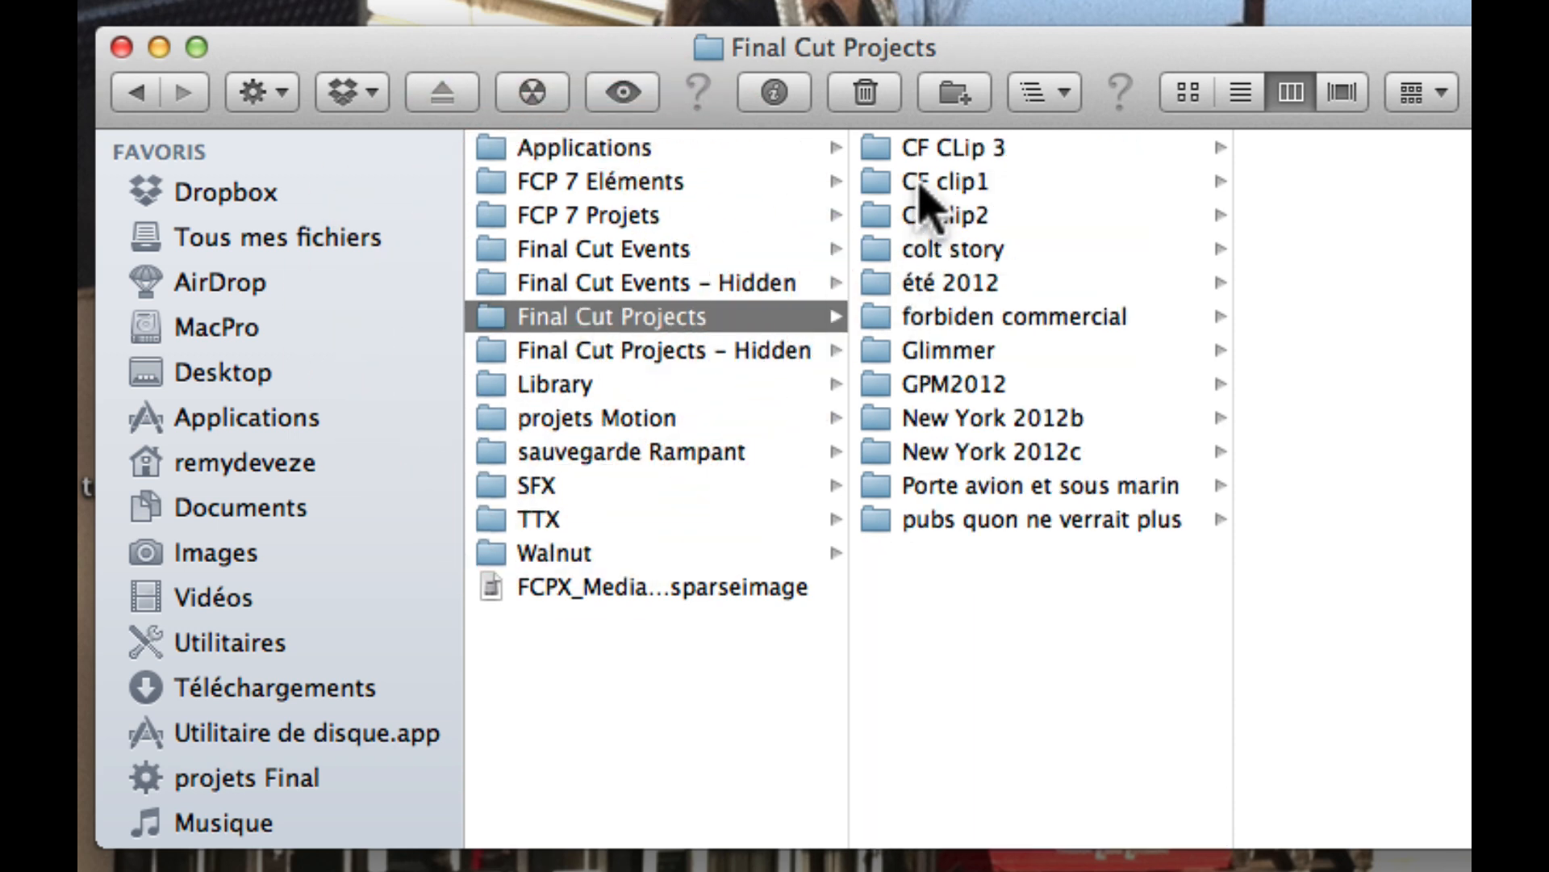
left_click(557, 352)
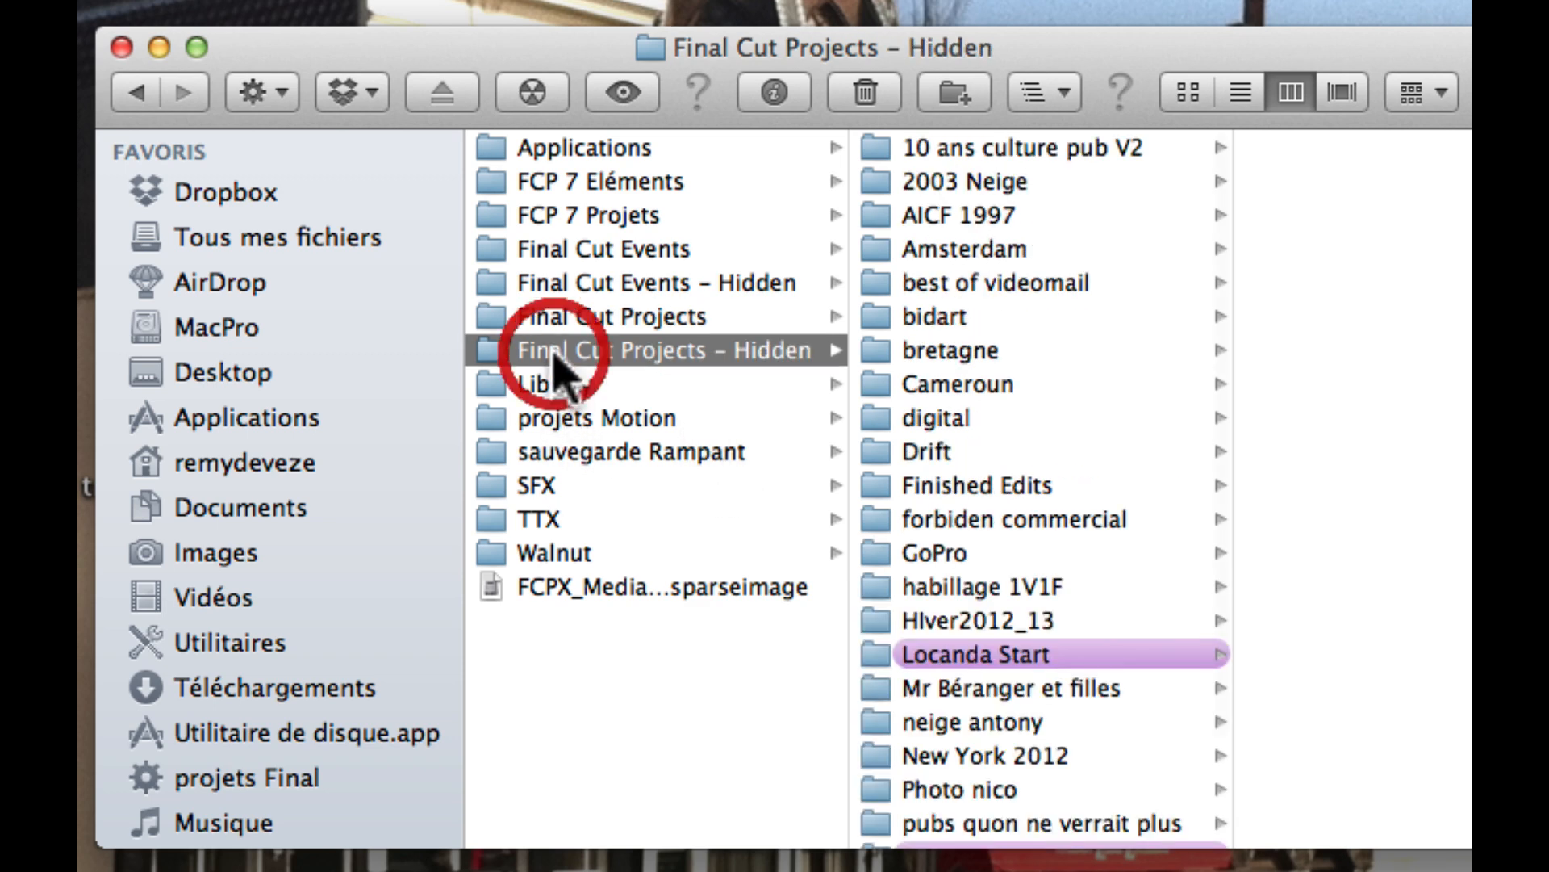
left_click(644, 251)
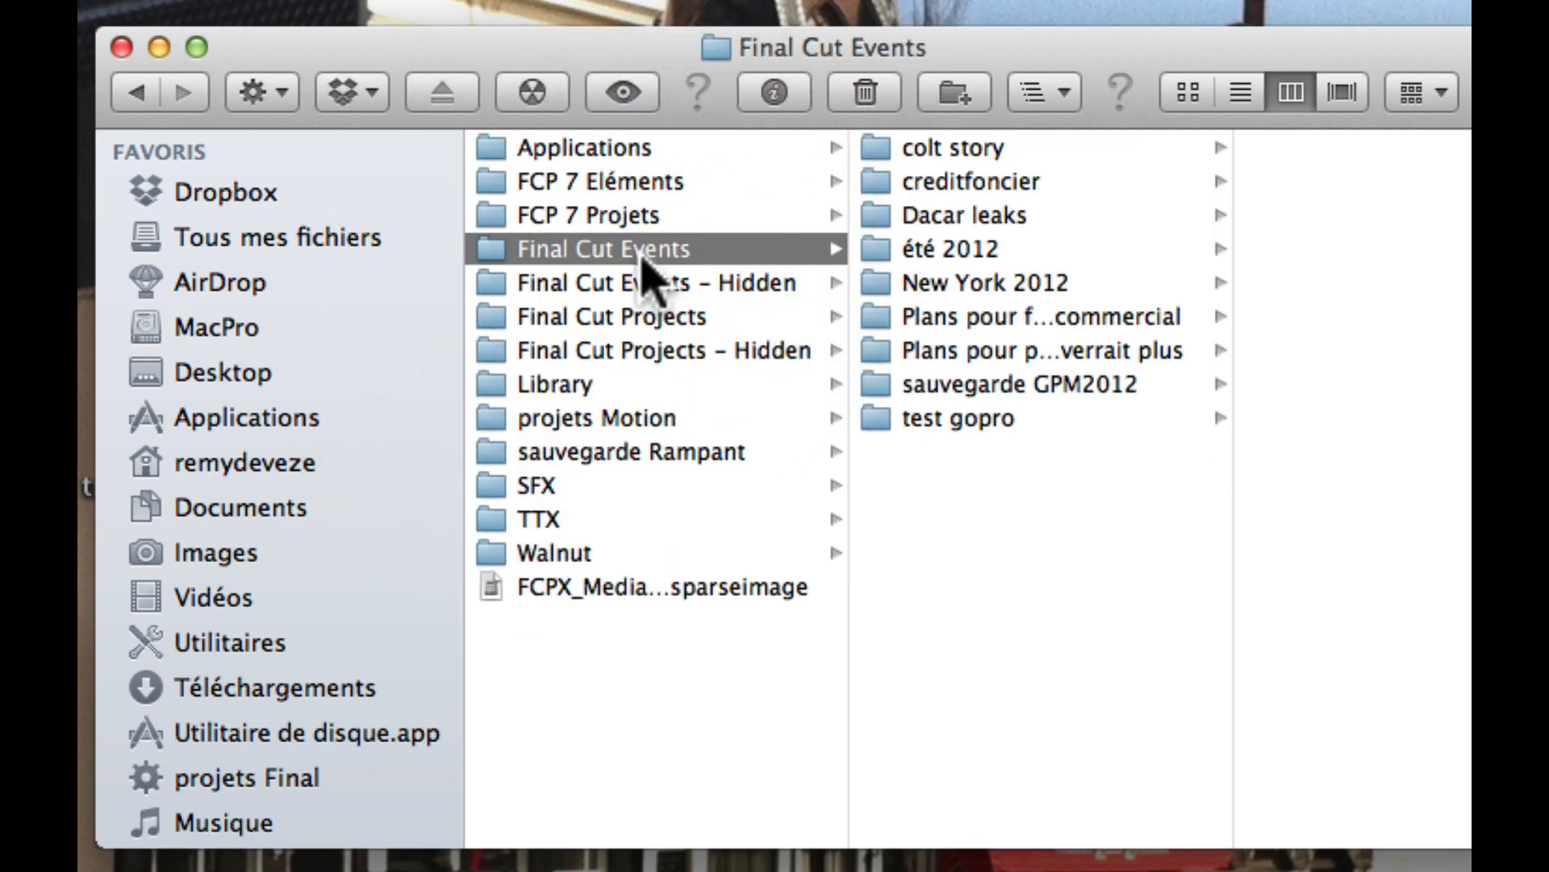
left_click(601, 284)
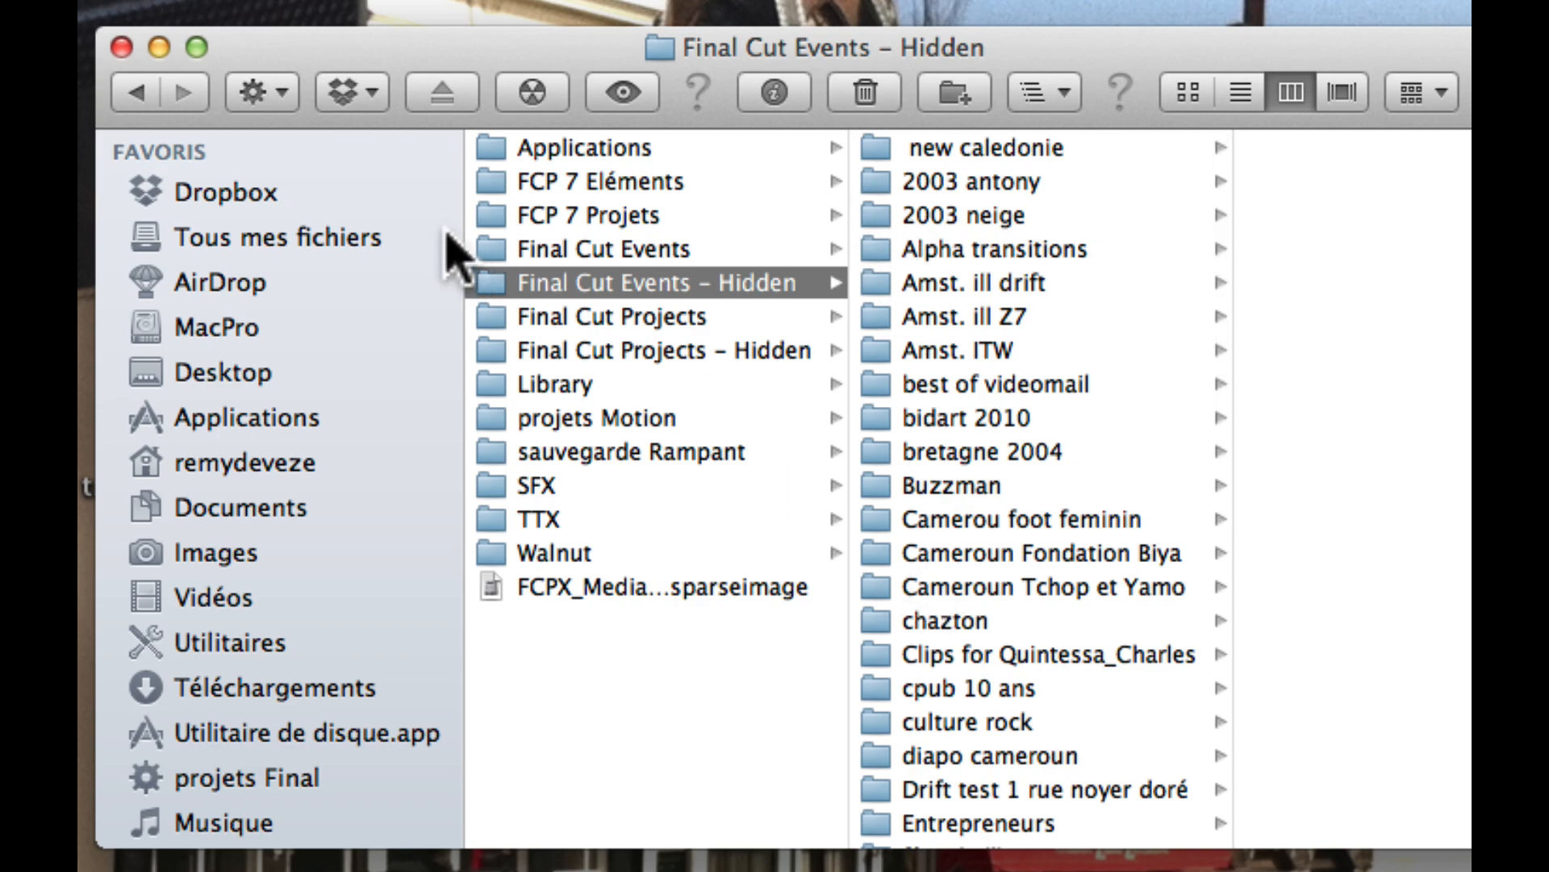
left_click(121, 46)
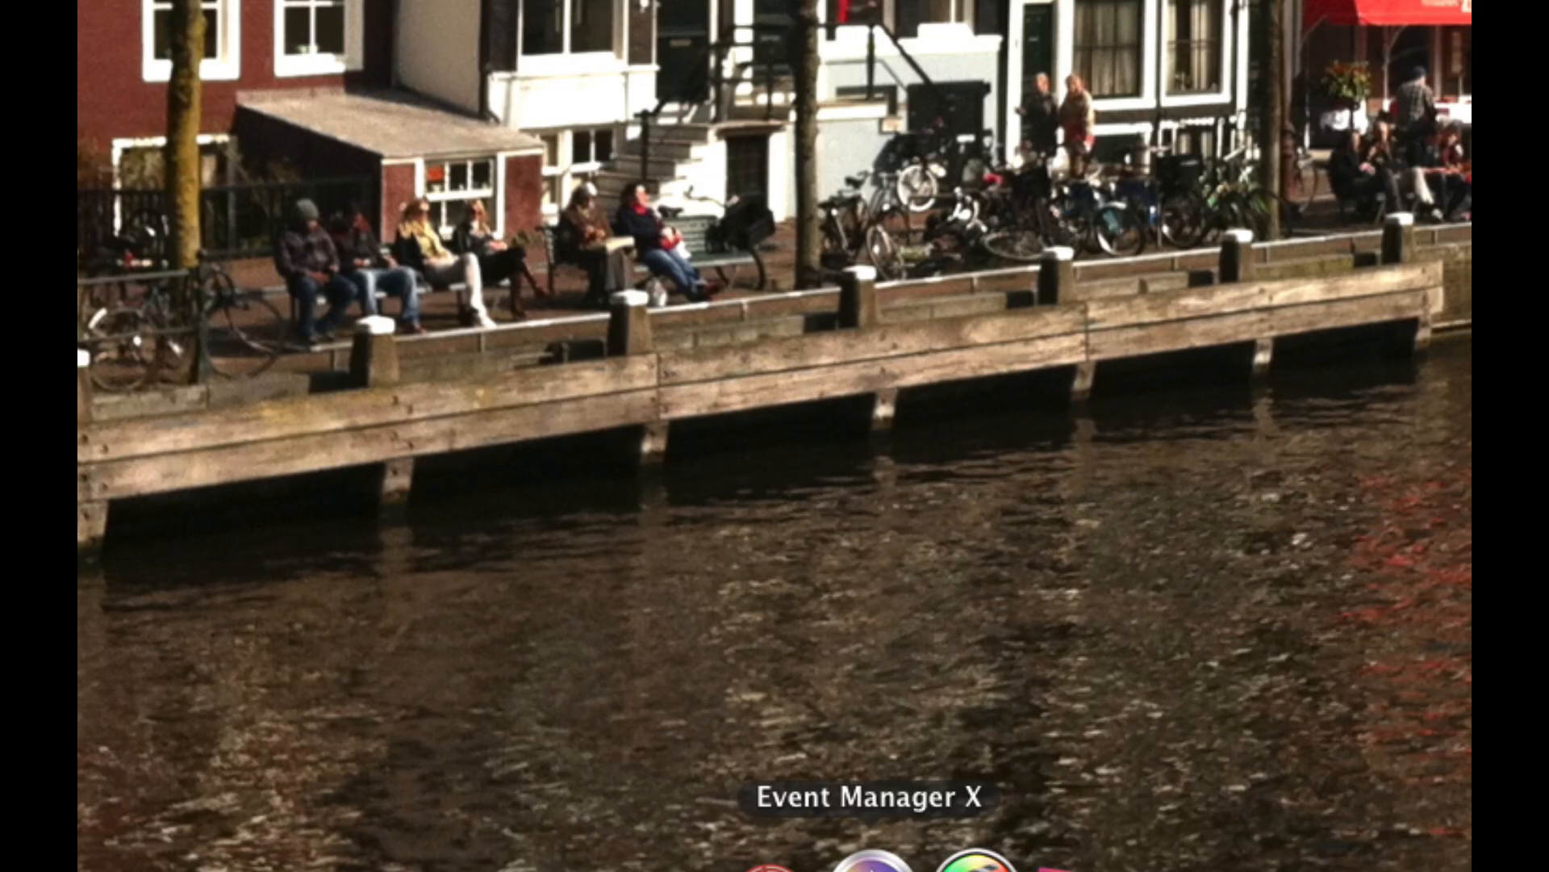
Open Event Manager X, expand the Médias drive in the Event Library, and enlarge the event list area
left_click(928, 815)
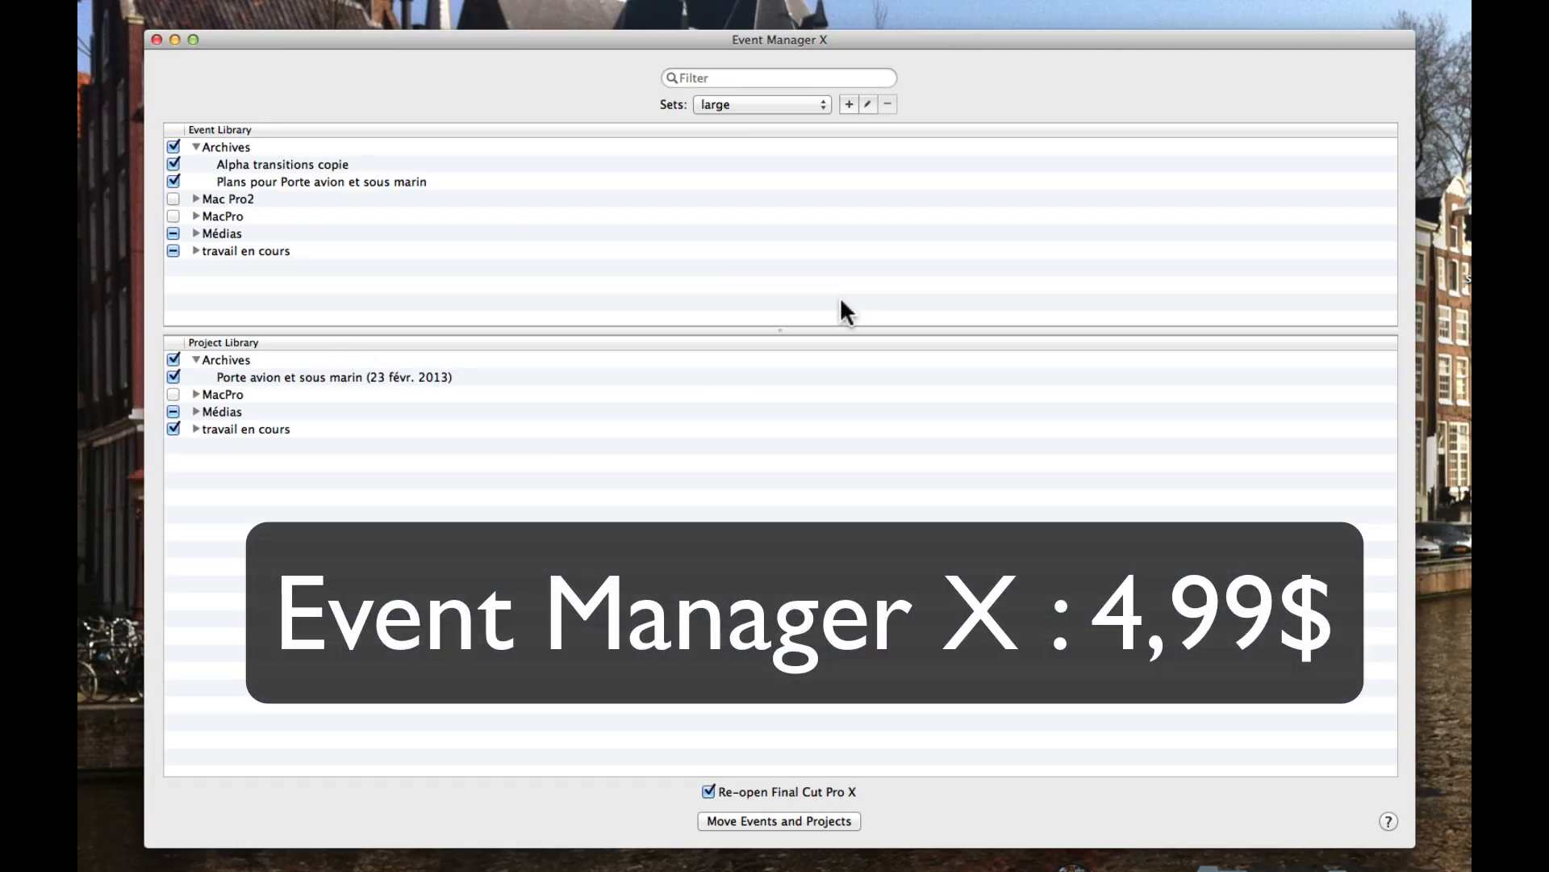
left_click(196, 232)
scroll(468, 274, "down", 2)
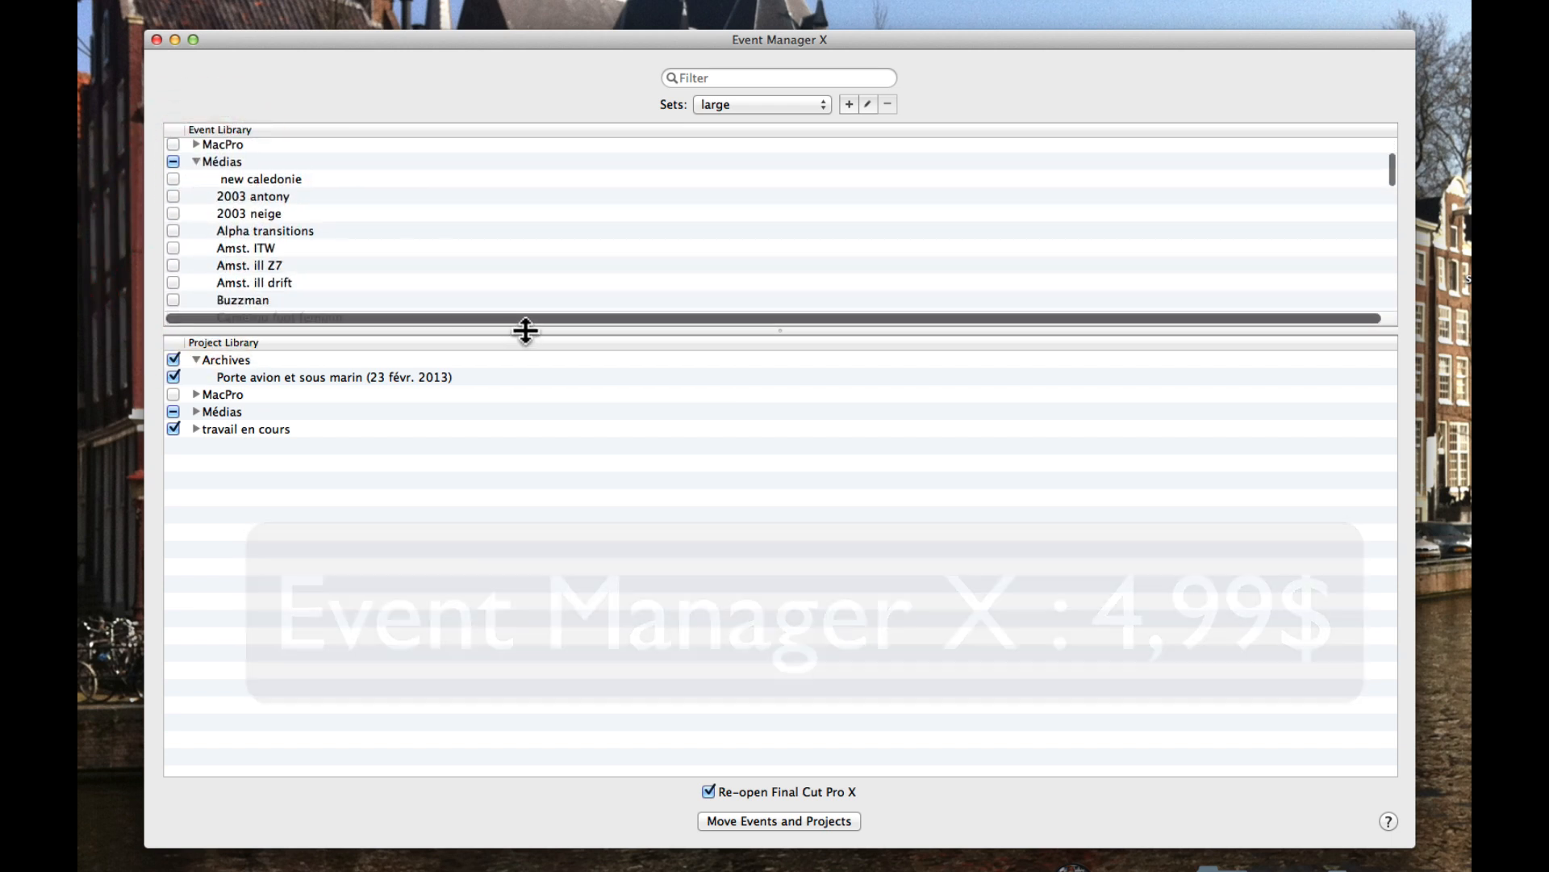
left_click_drag(526, 330, 544, 604)
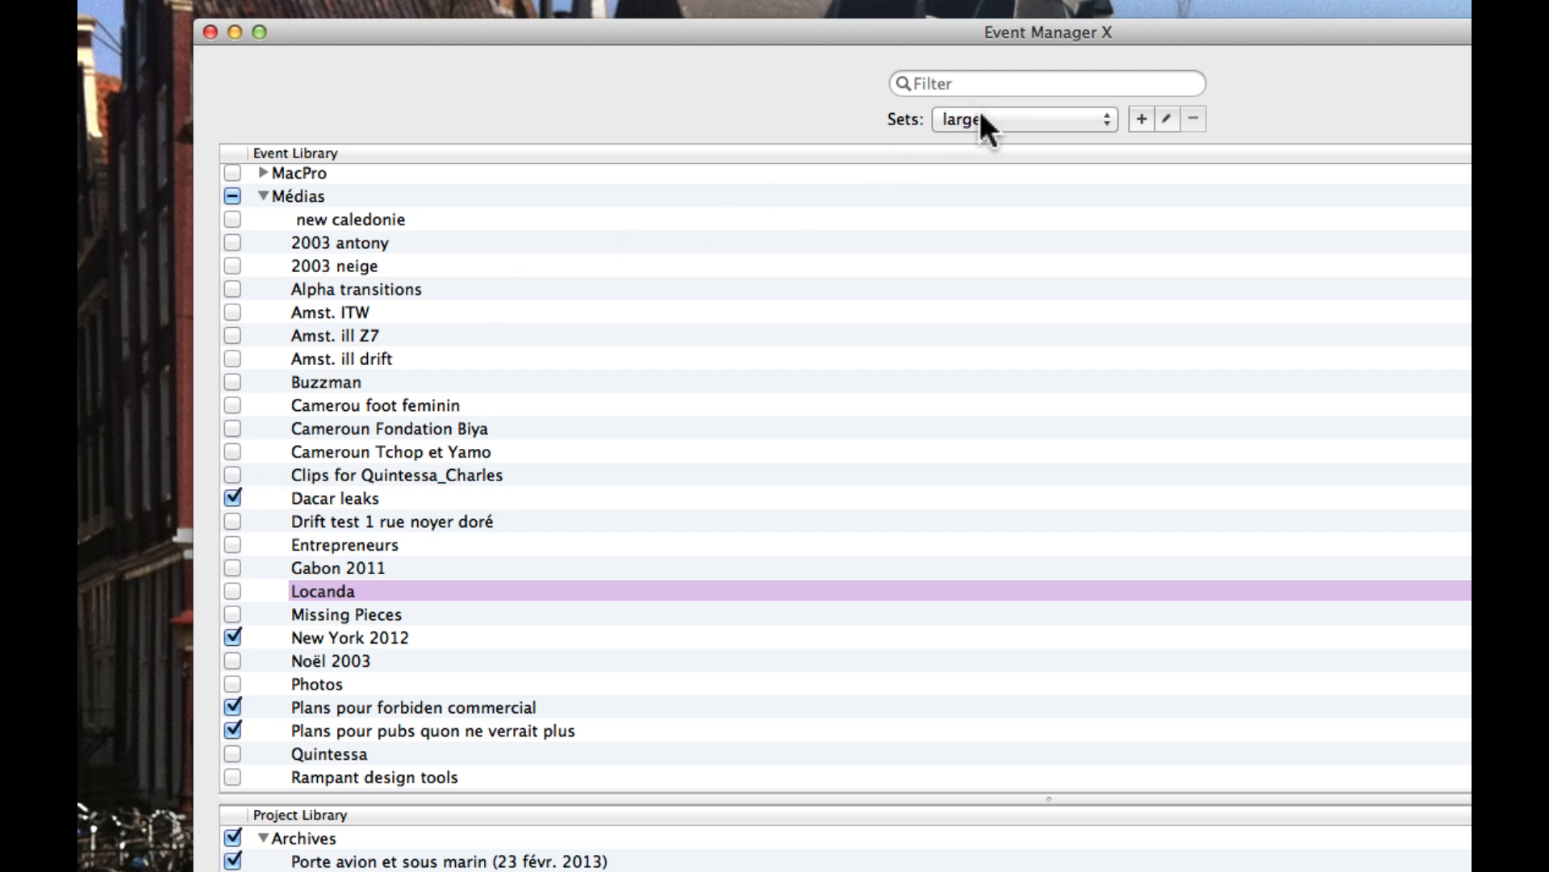
Load the Famille en cours and Cameroun sets to compare their checked events, and return to the large set
left_click(1101, 114)
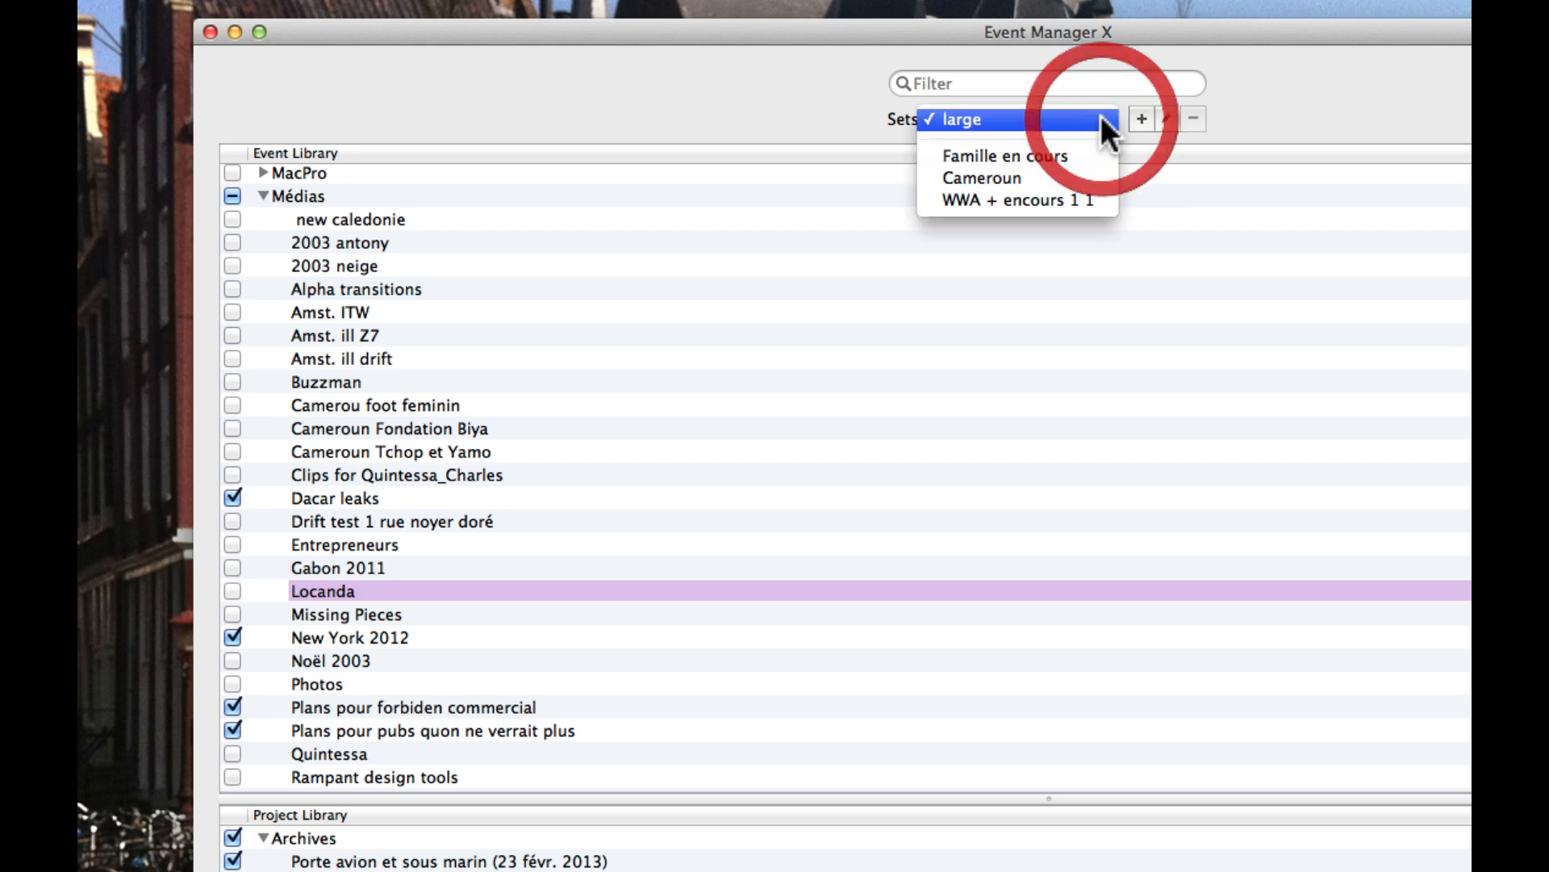
left_click(1086, 158)
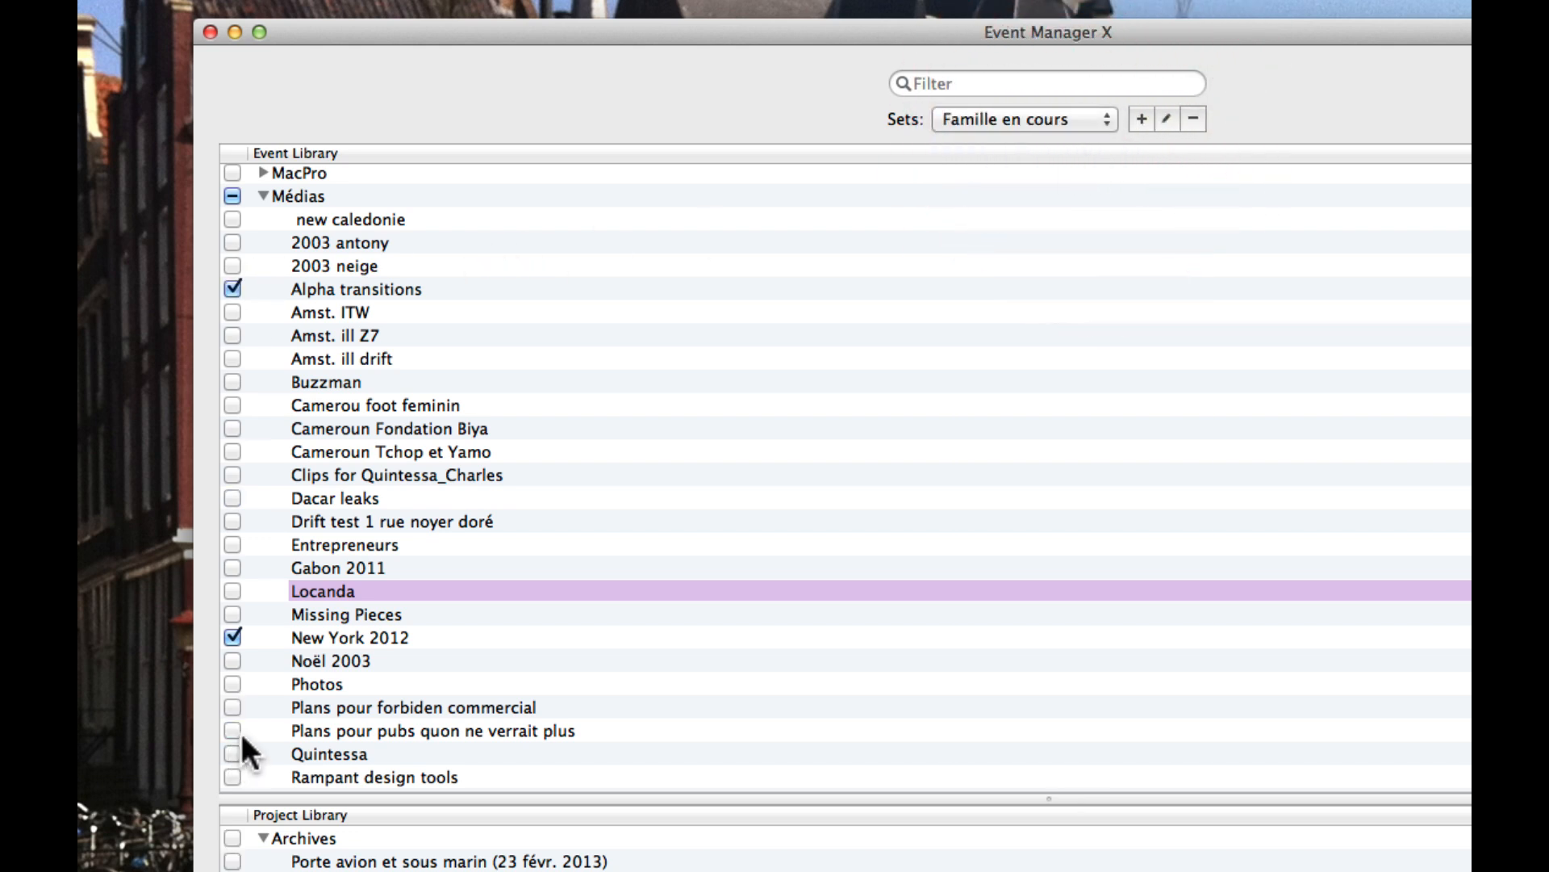
left_click(1086, 113)
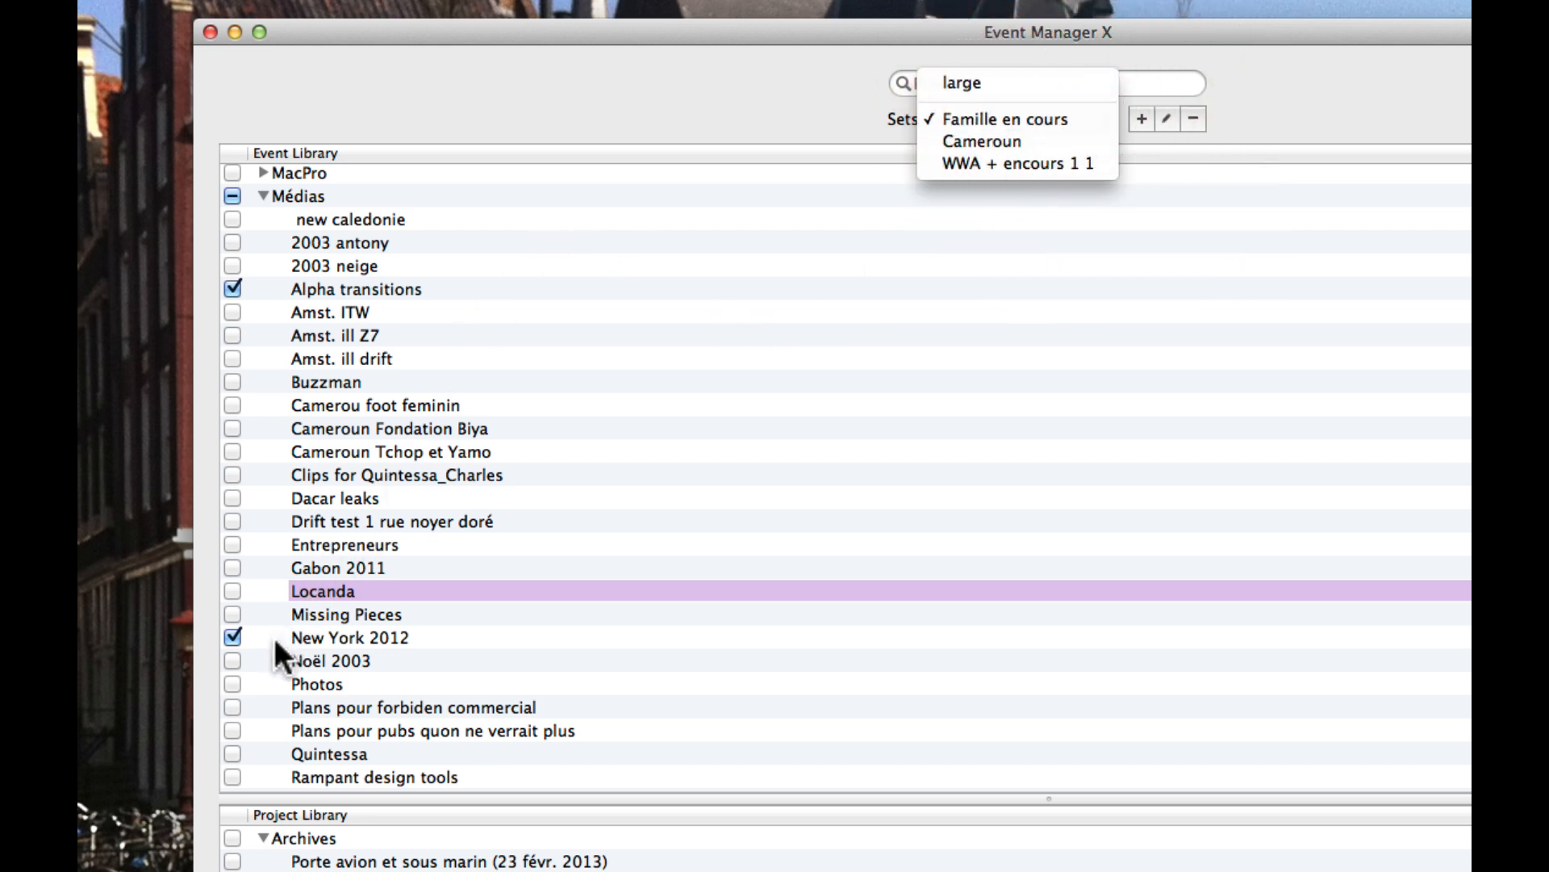
left_click(1020, 140)
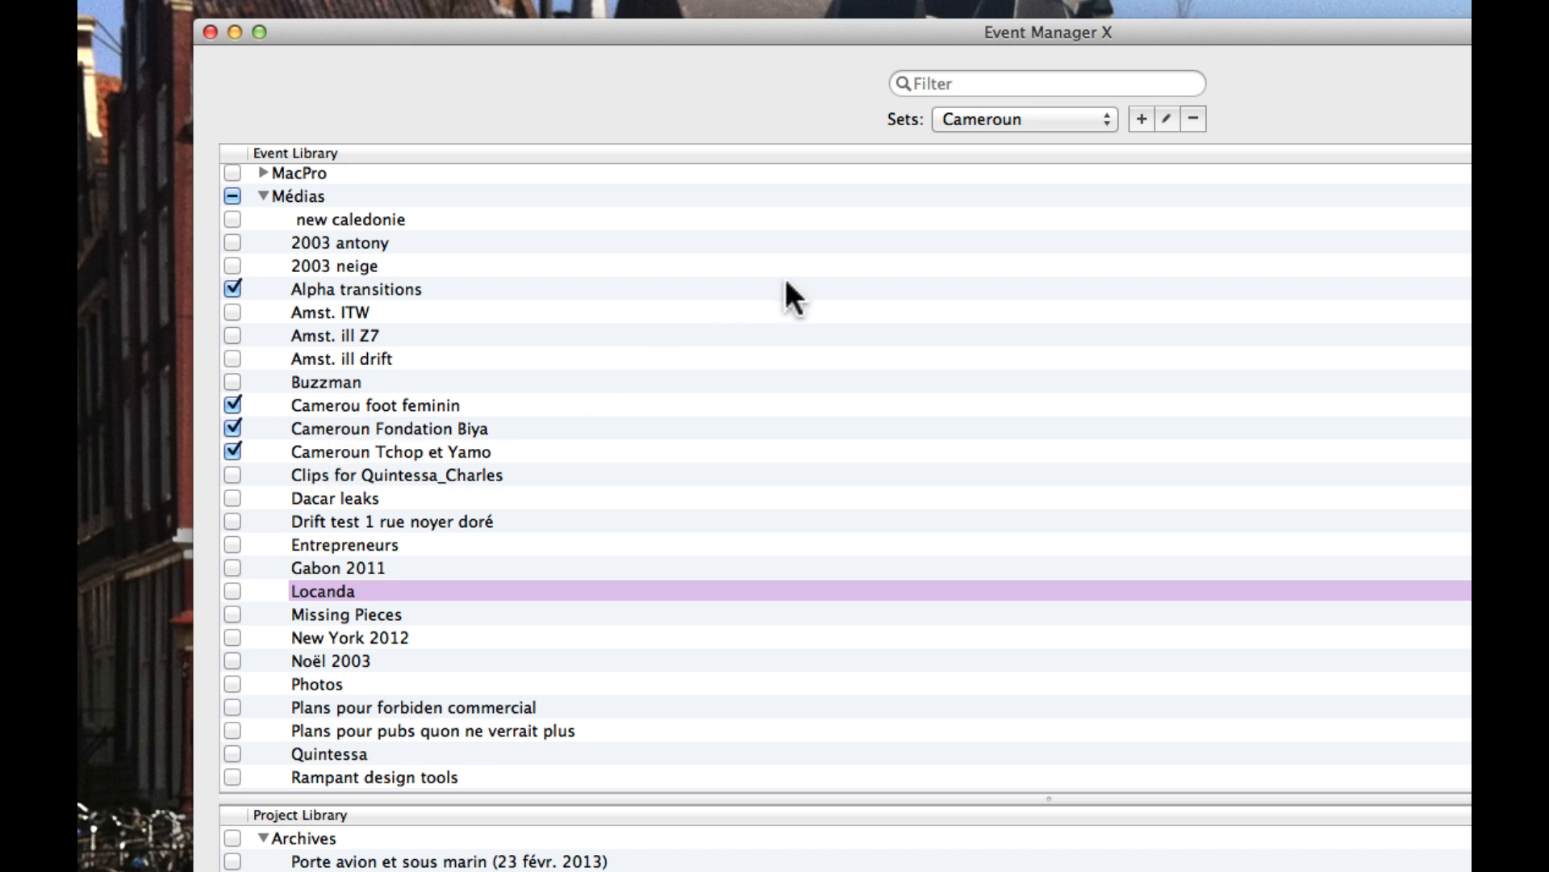
left_click(1077, 119)
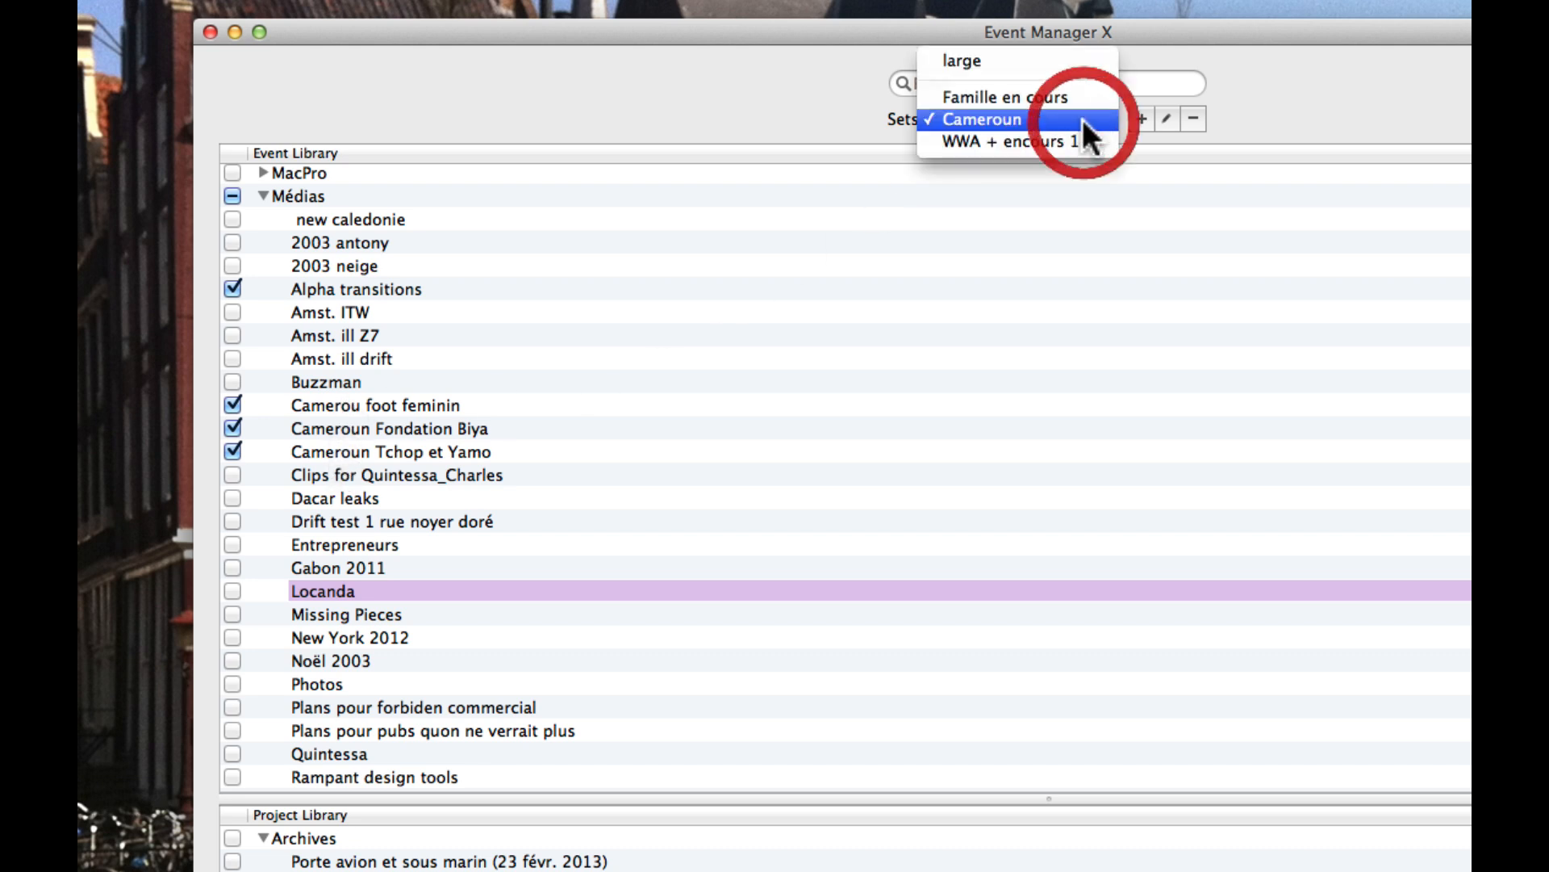
left_click(1028, 65)
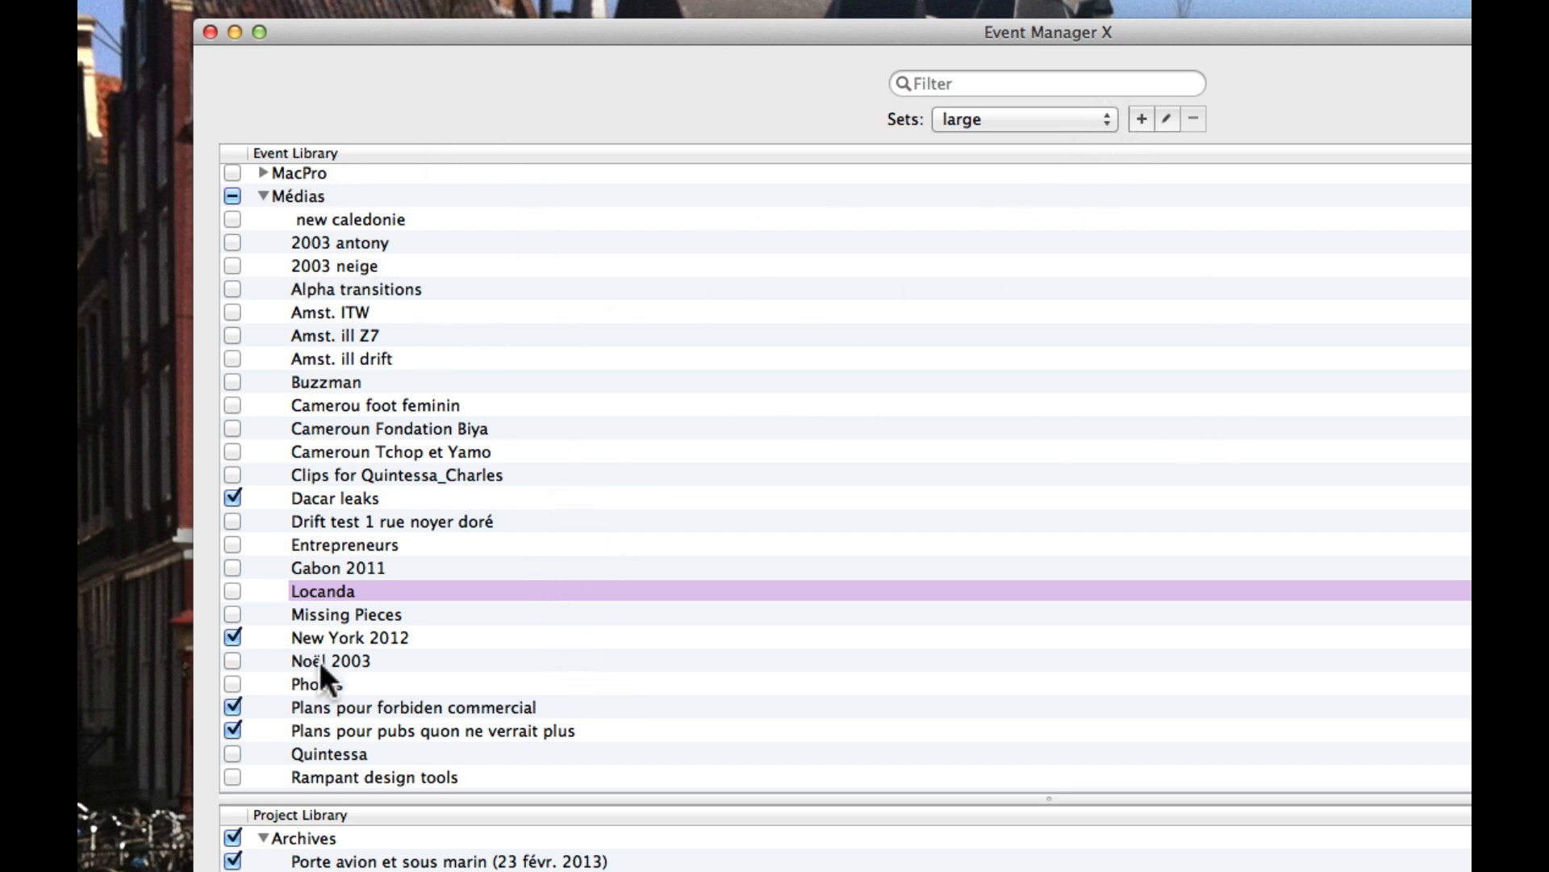
Shrink the Event Library area and expand the Médias drive in the Project Library
left_click_drag(906, 799, 874, 322)
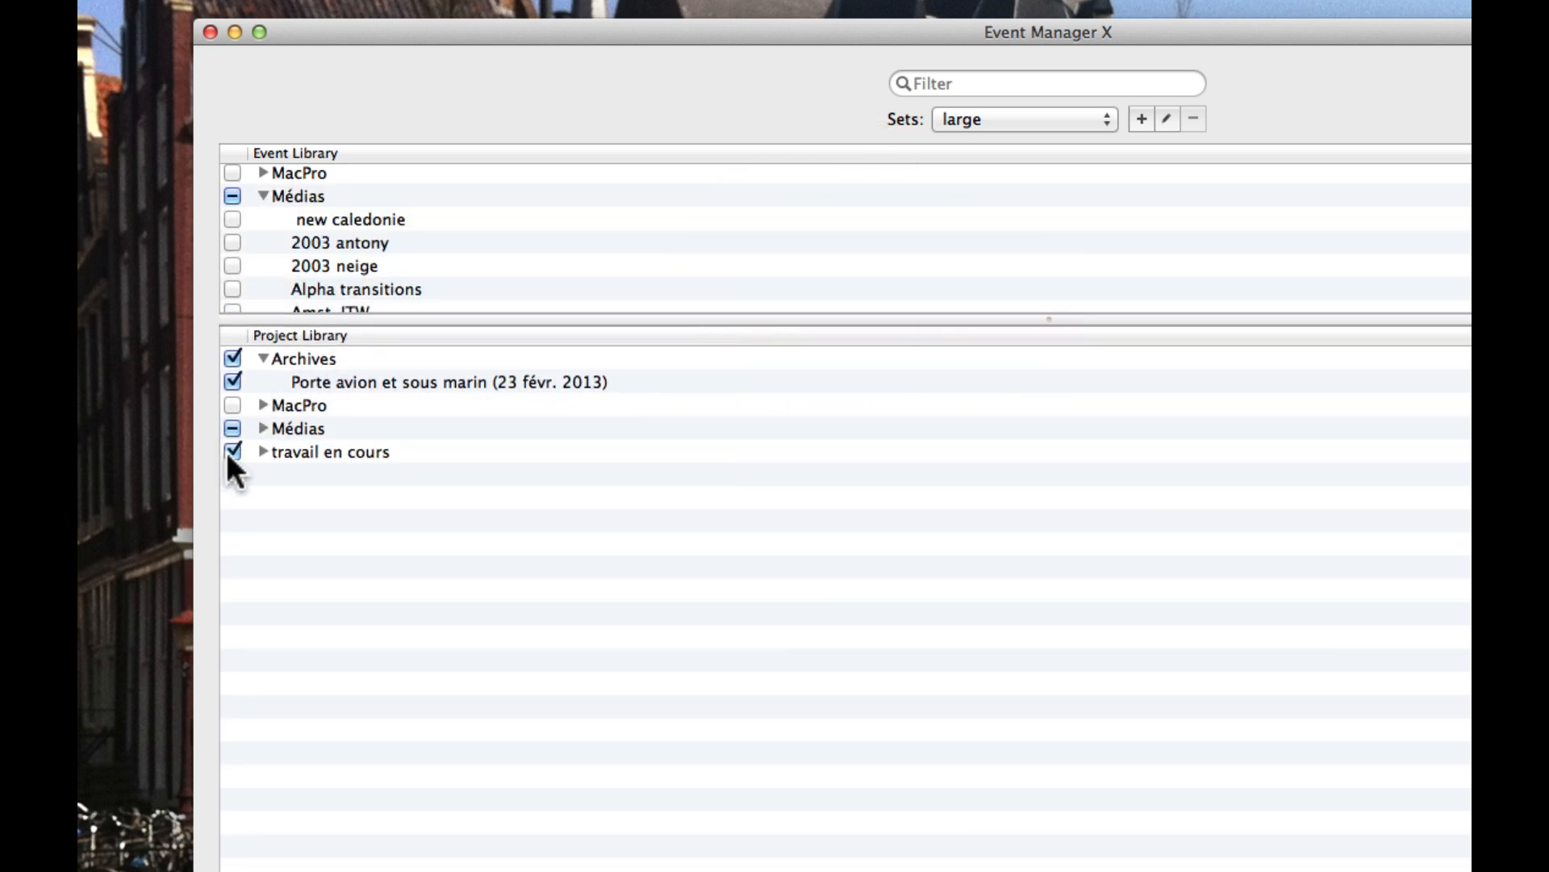
left_click(261, 427)
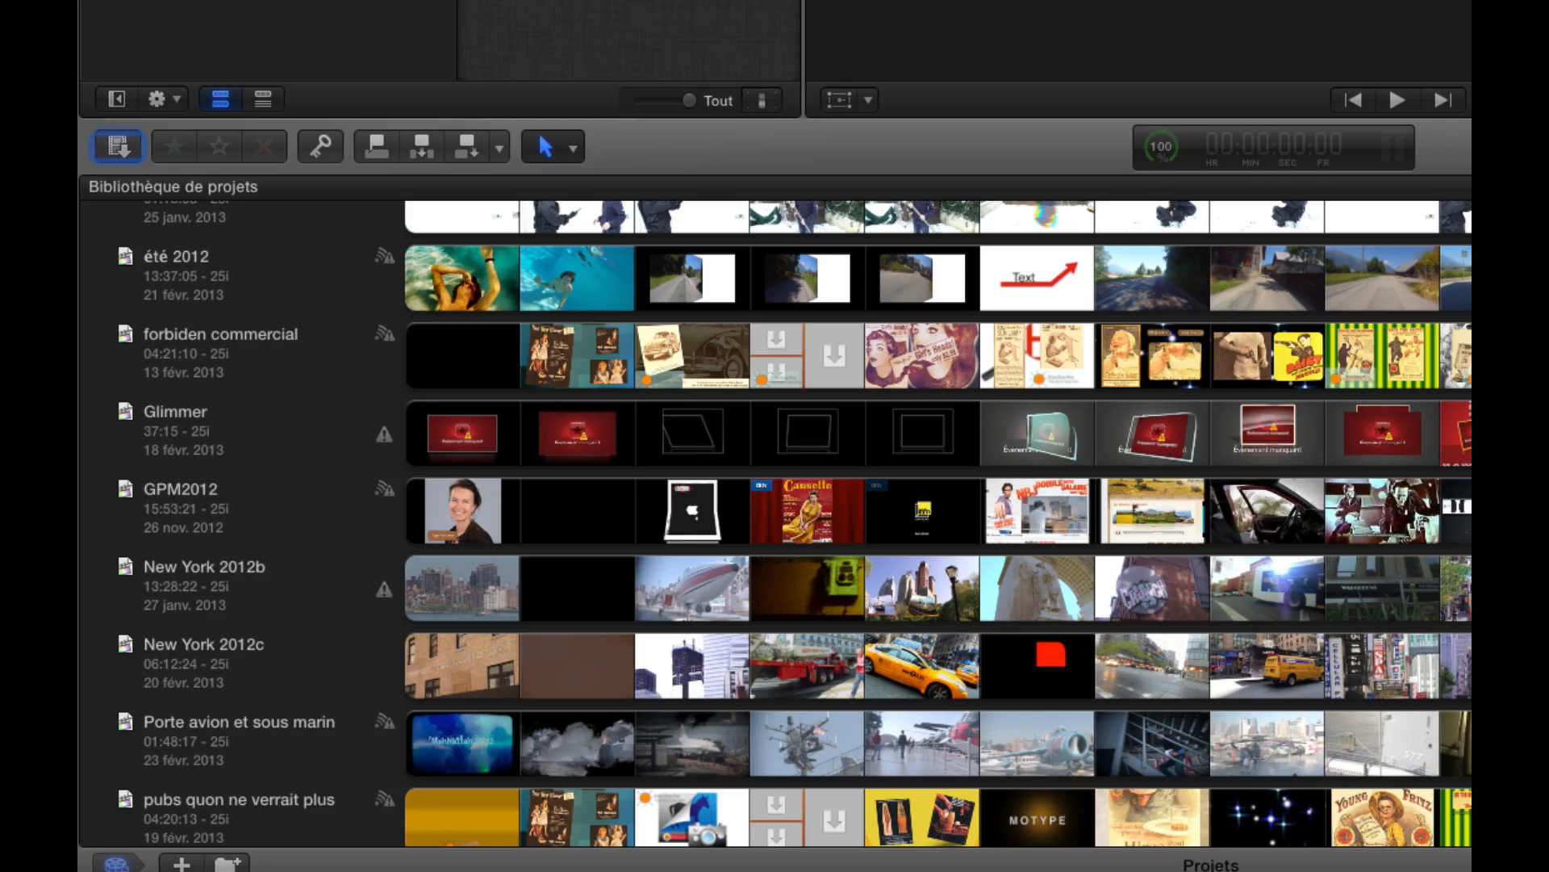
In Final Cut Pro's project library, collapse Médias and start duplicating the forbiden commercial project on the travail en cours drive
scroll(267, 452, "up", 10)
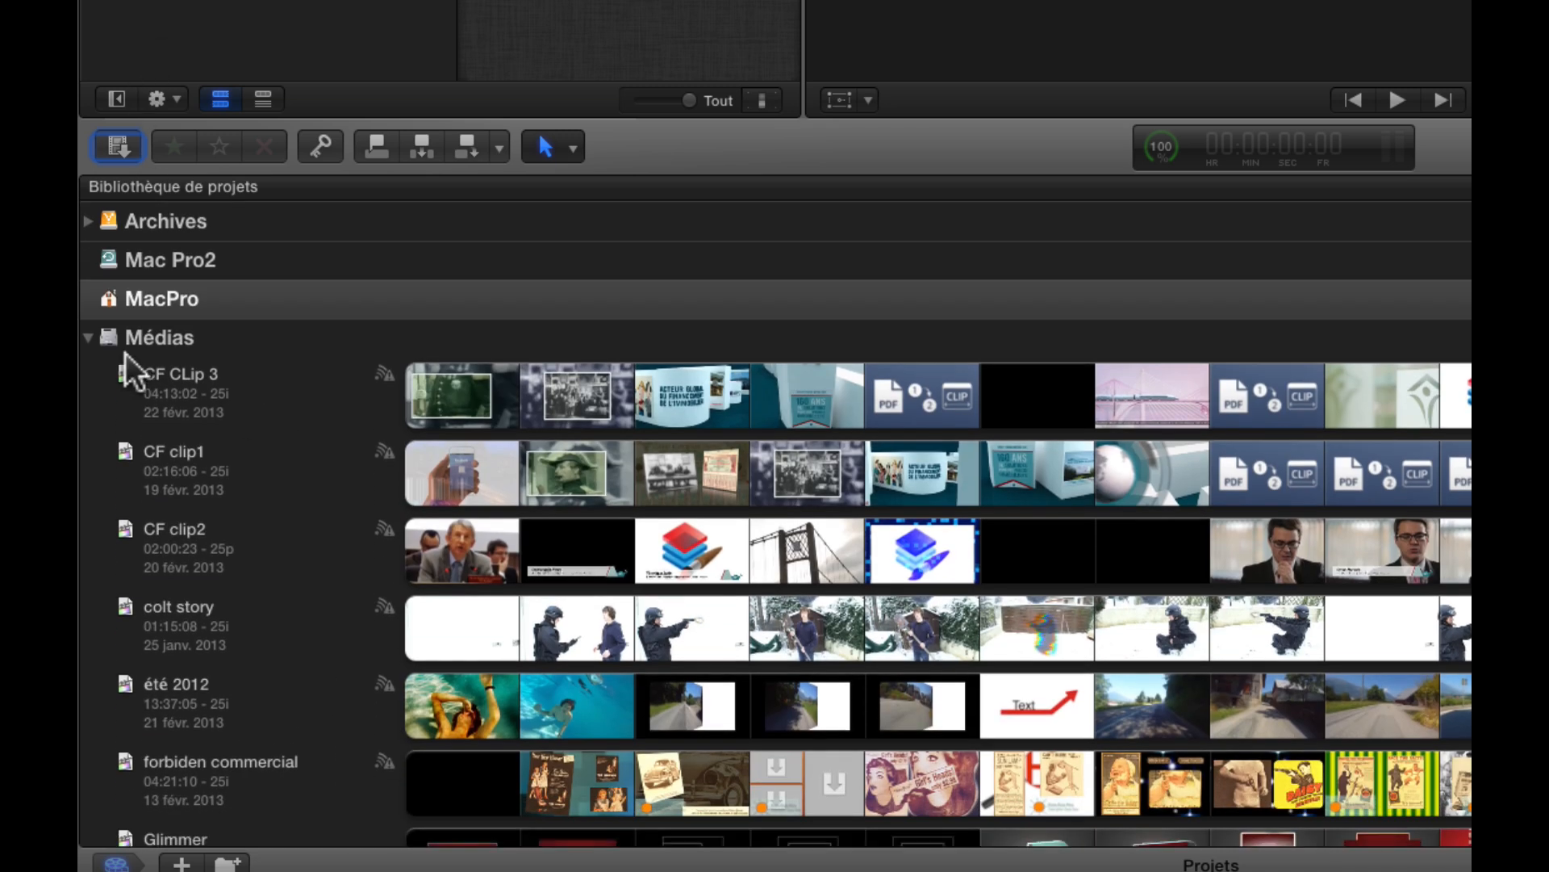
left_click(87, 335)
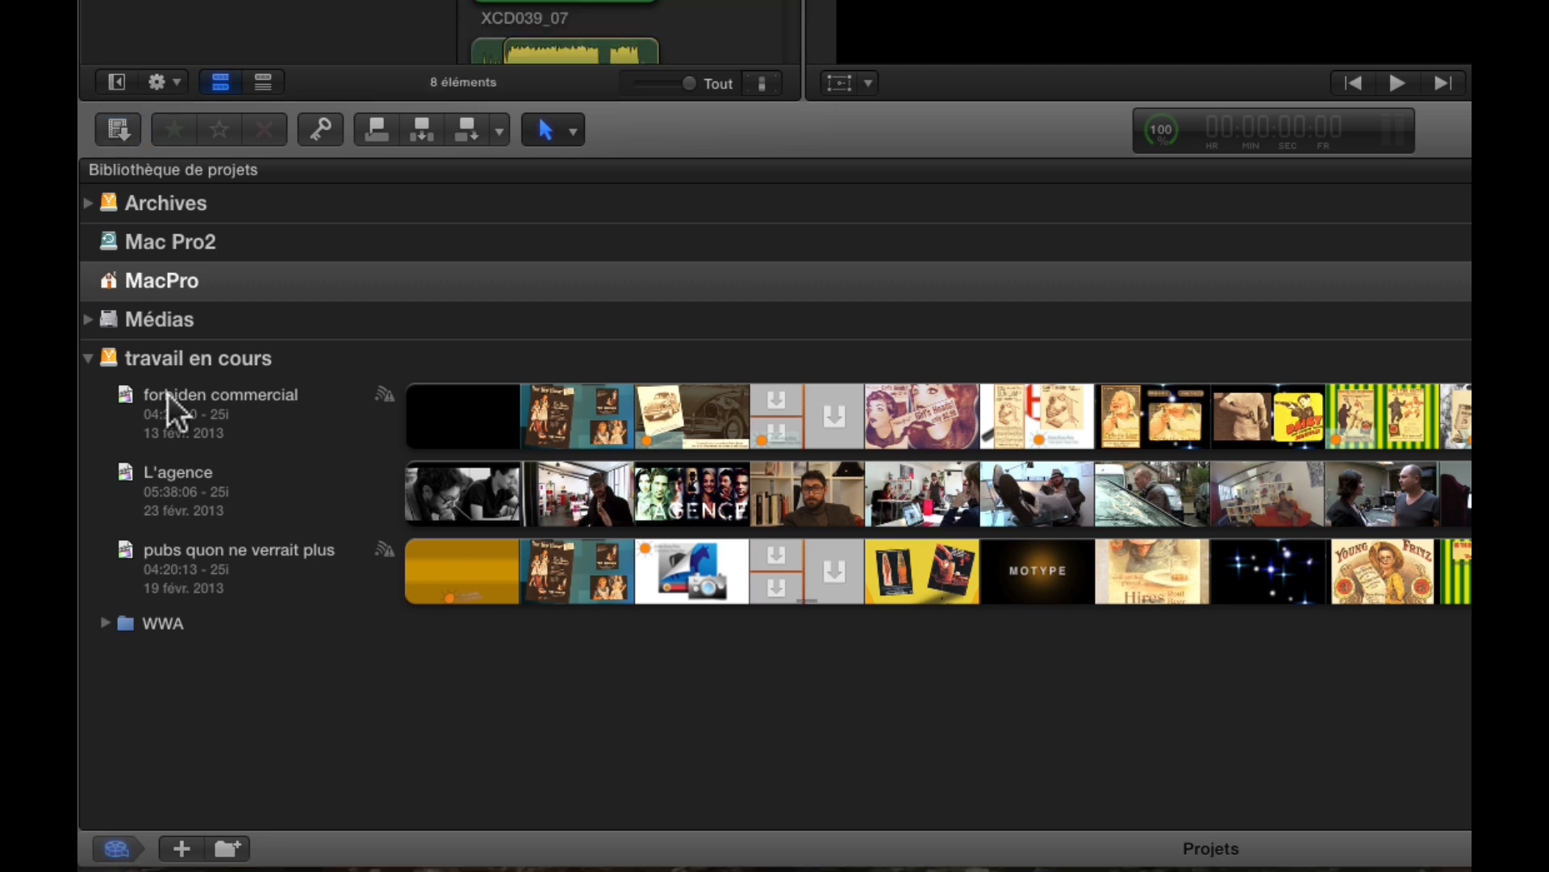
left_click(171, 411)
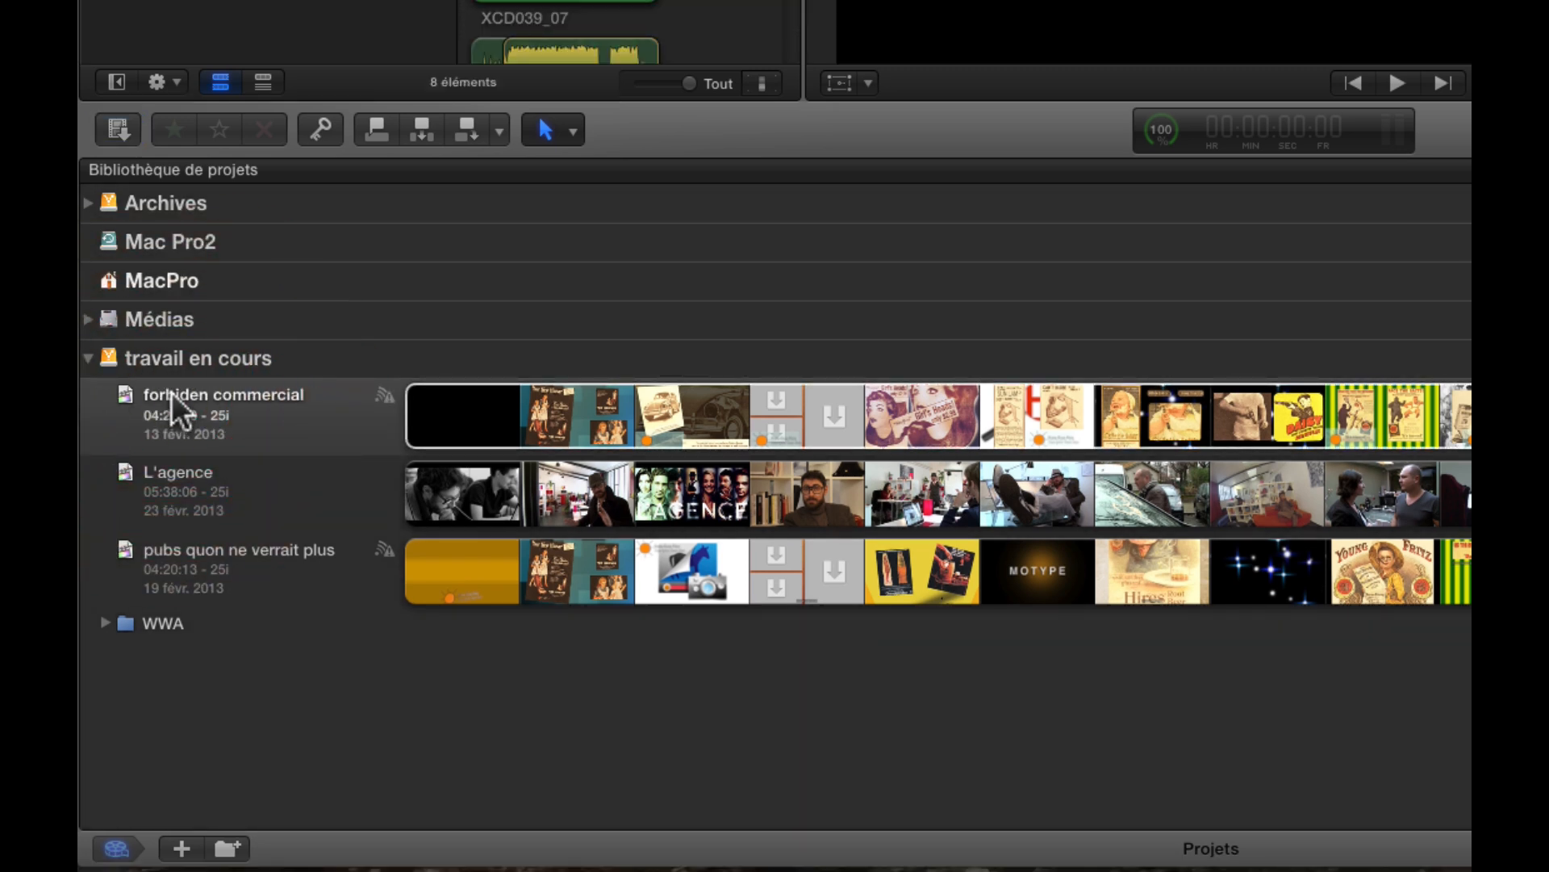
right_click(171, 393)
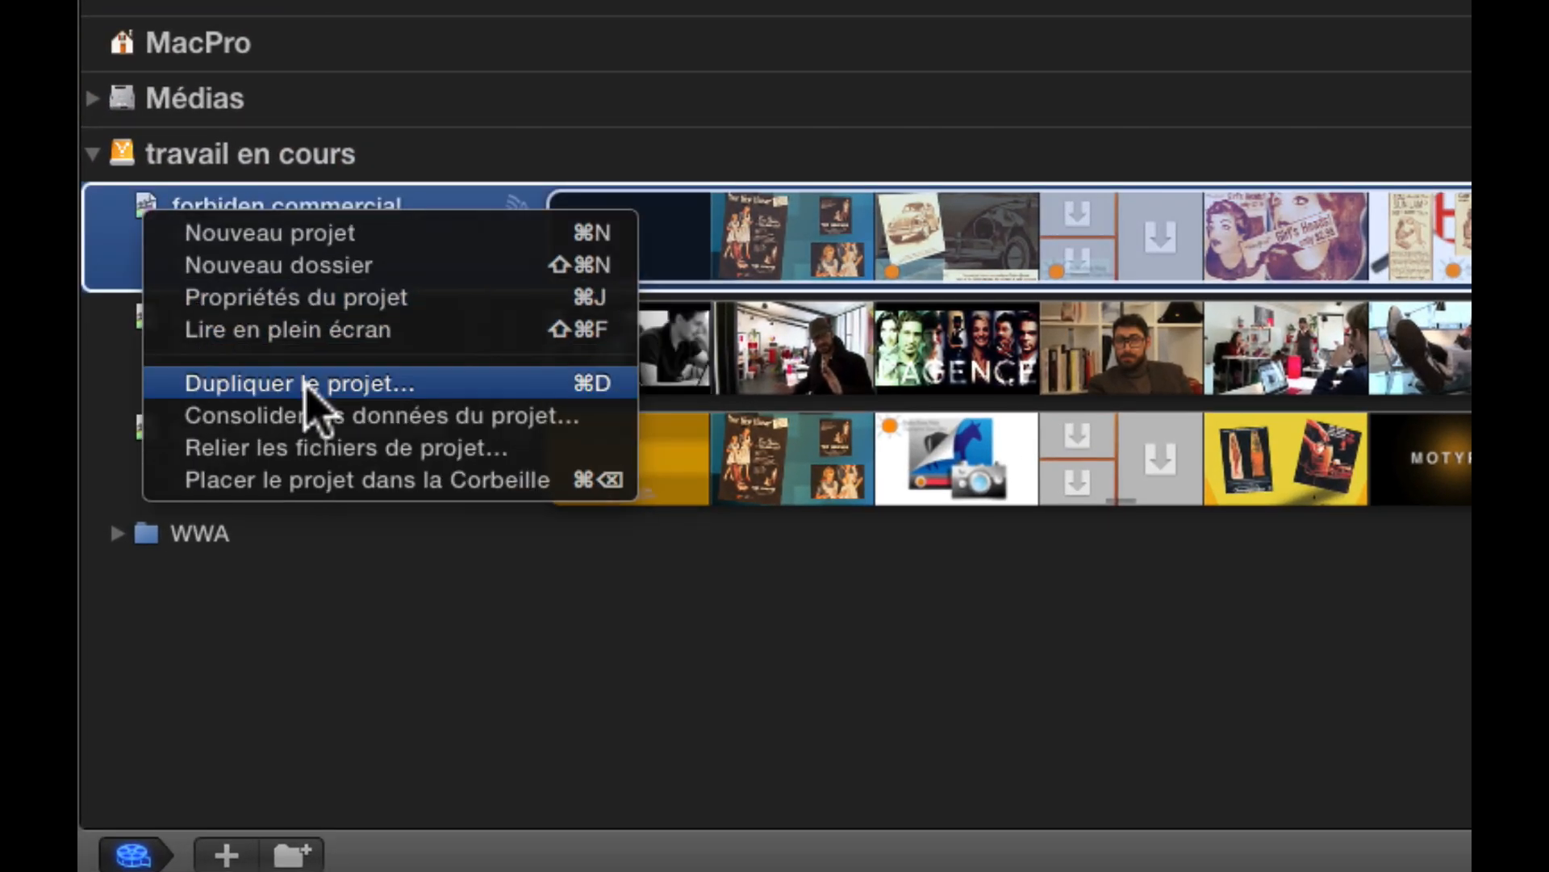
left_click(305, 386)
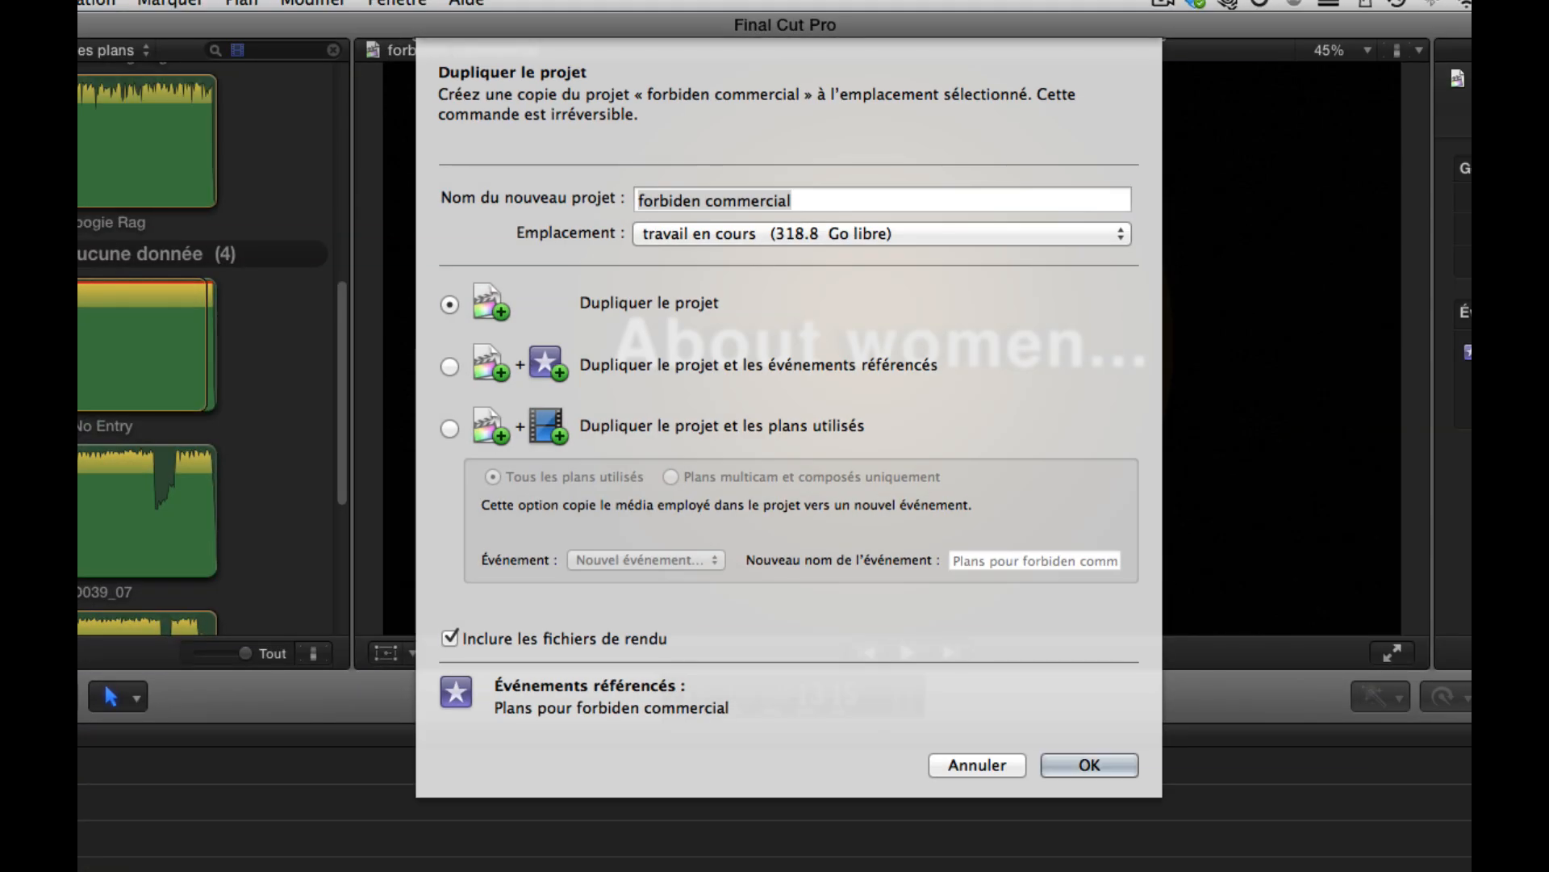
Name the duplicate project forbiden commercial archive and set its location to the Archives drive
left_click(812, 200)
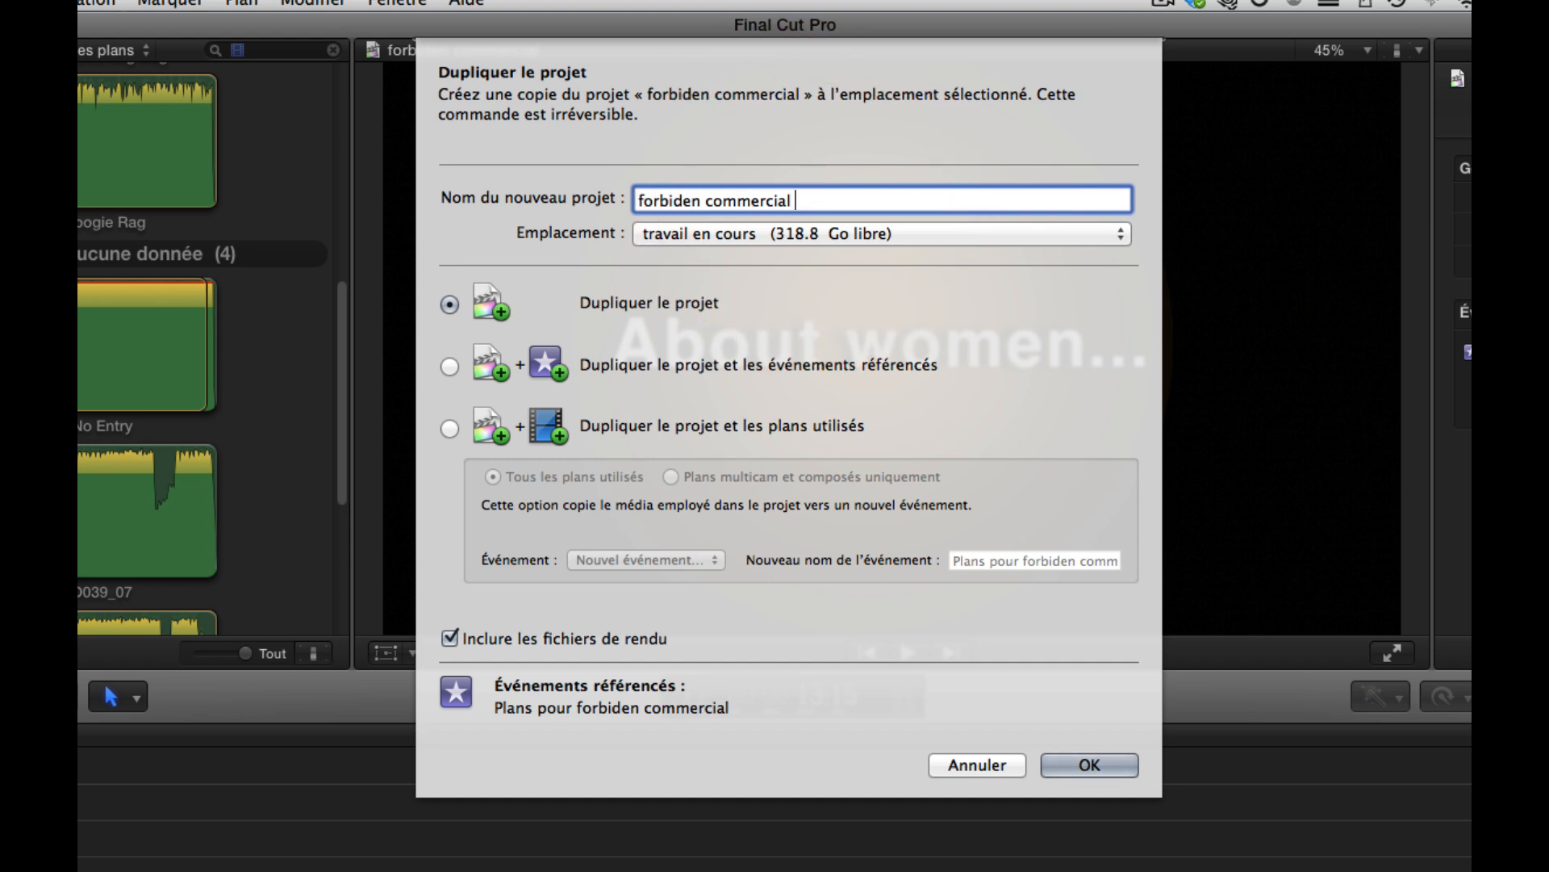
type("archive")
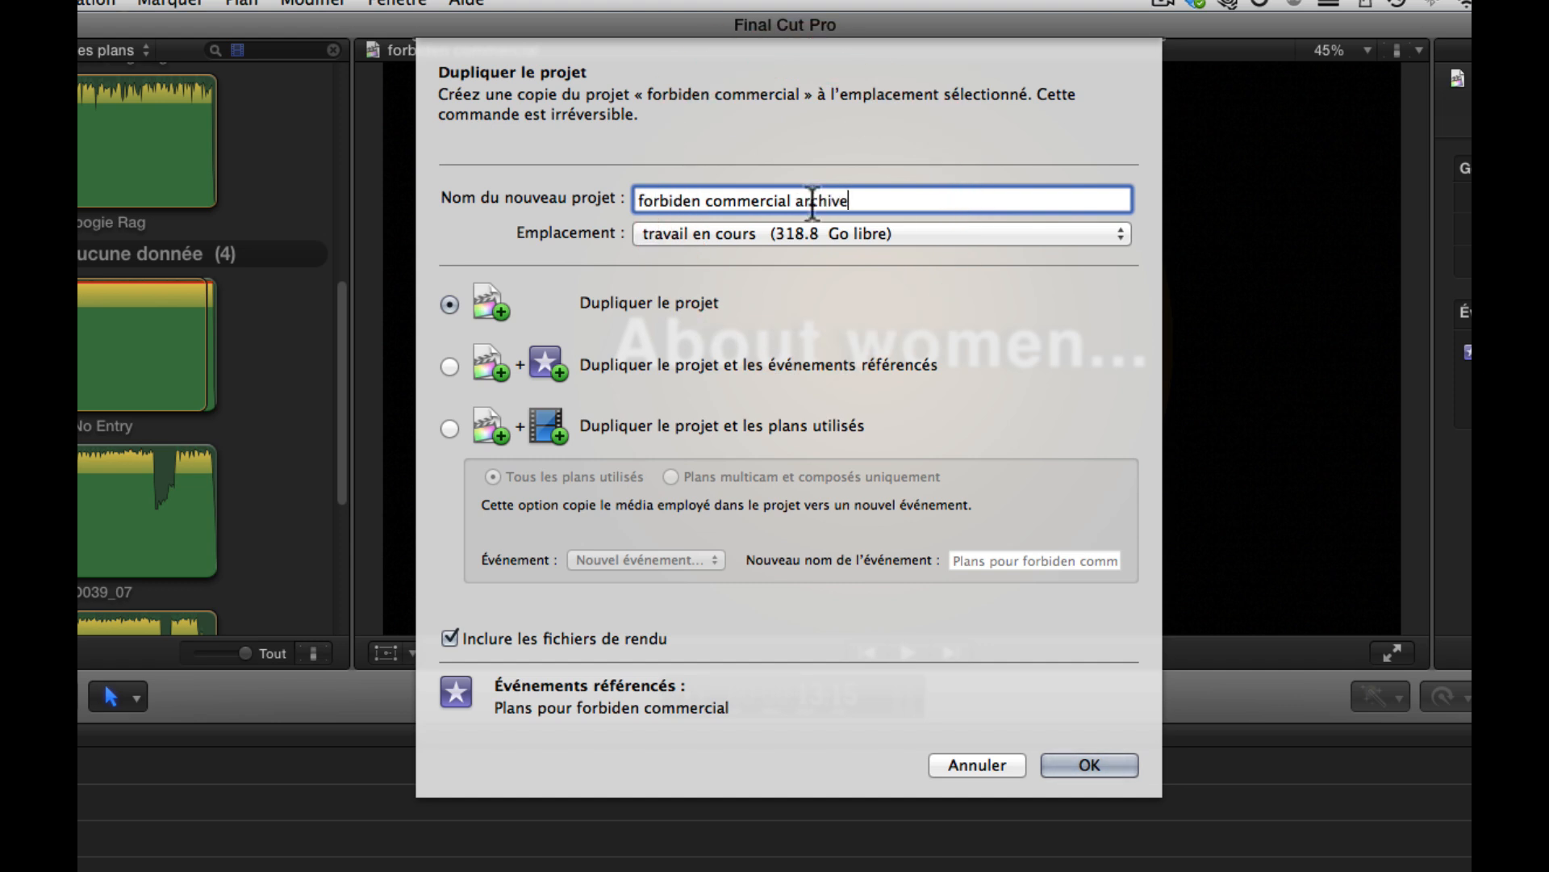
left_click(1112, 228)
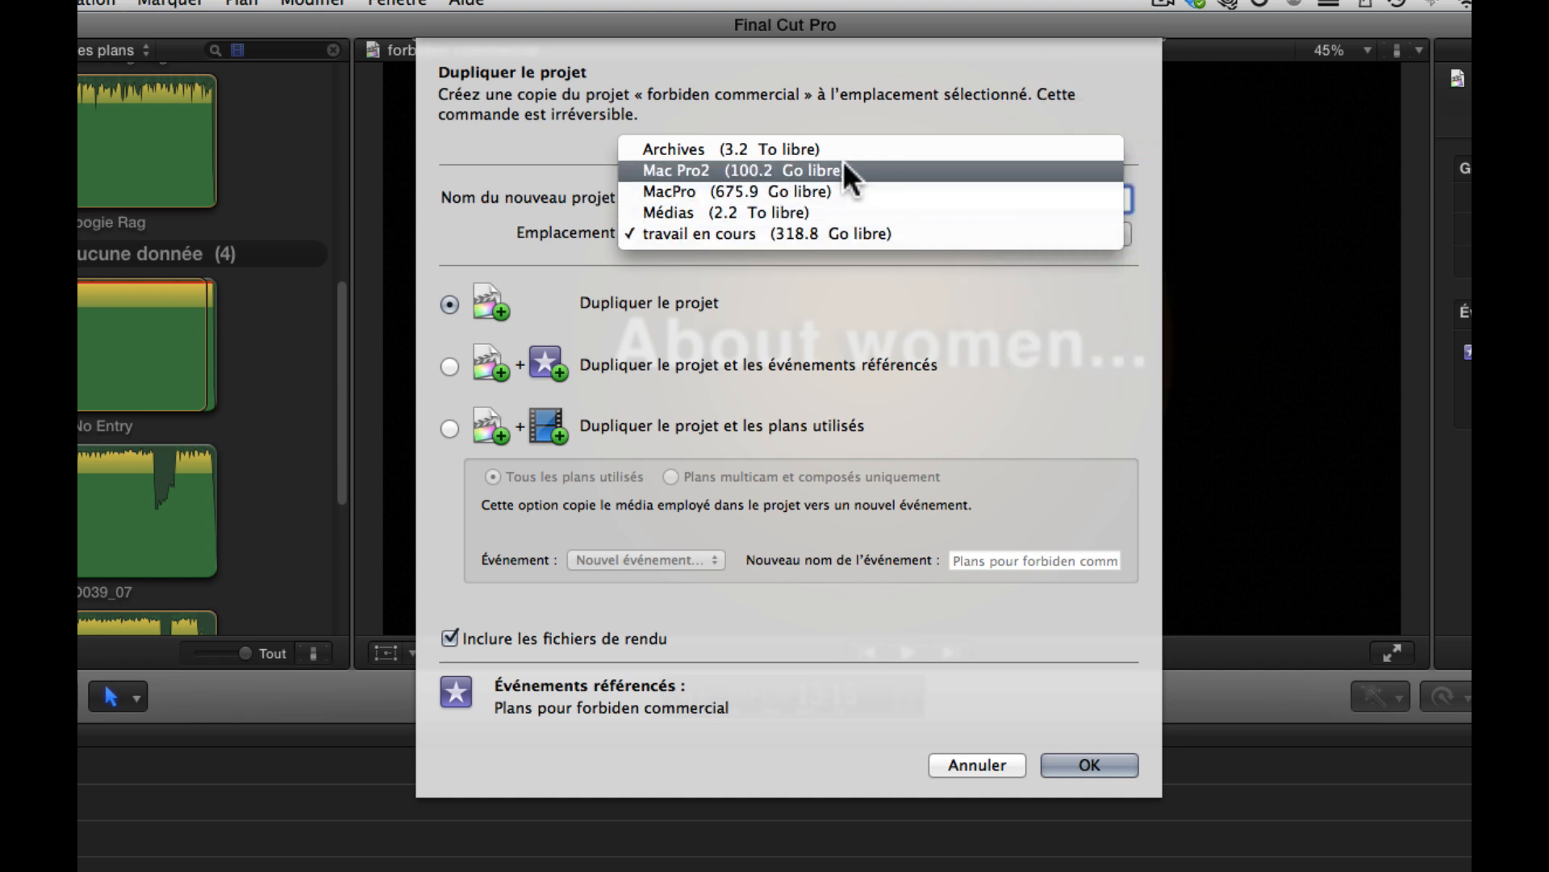
left_click(783, 147)
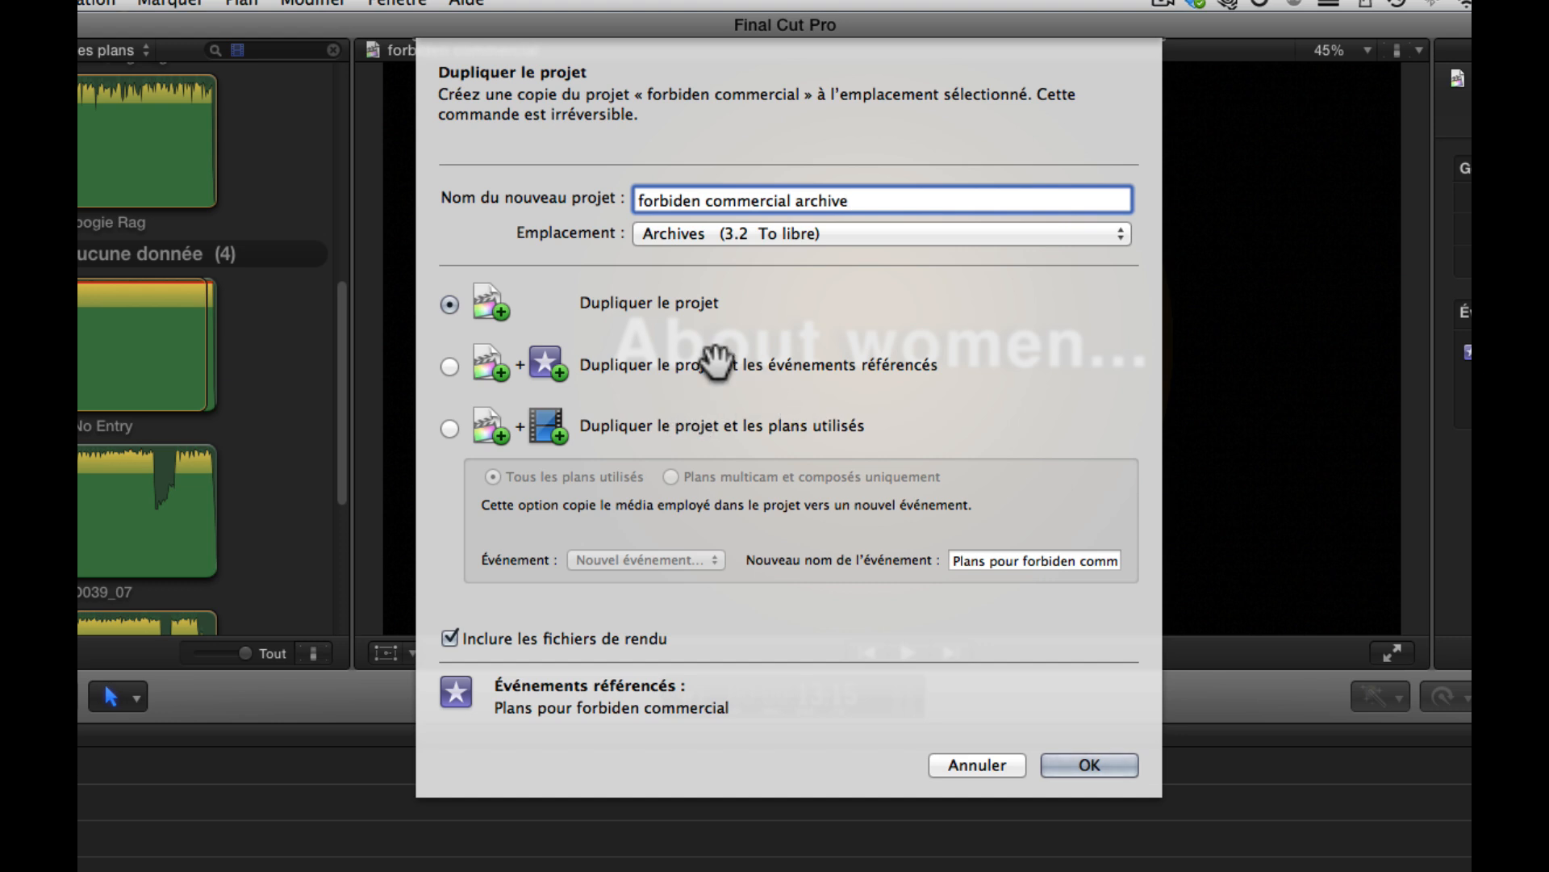
Compare the duplication options and duplicate the project together with its referenced events
left_click(448, 367)
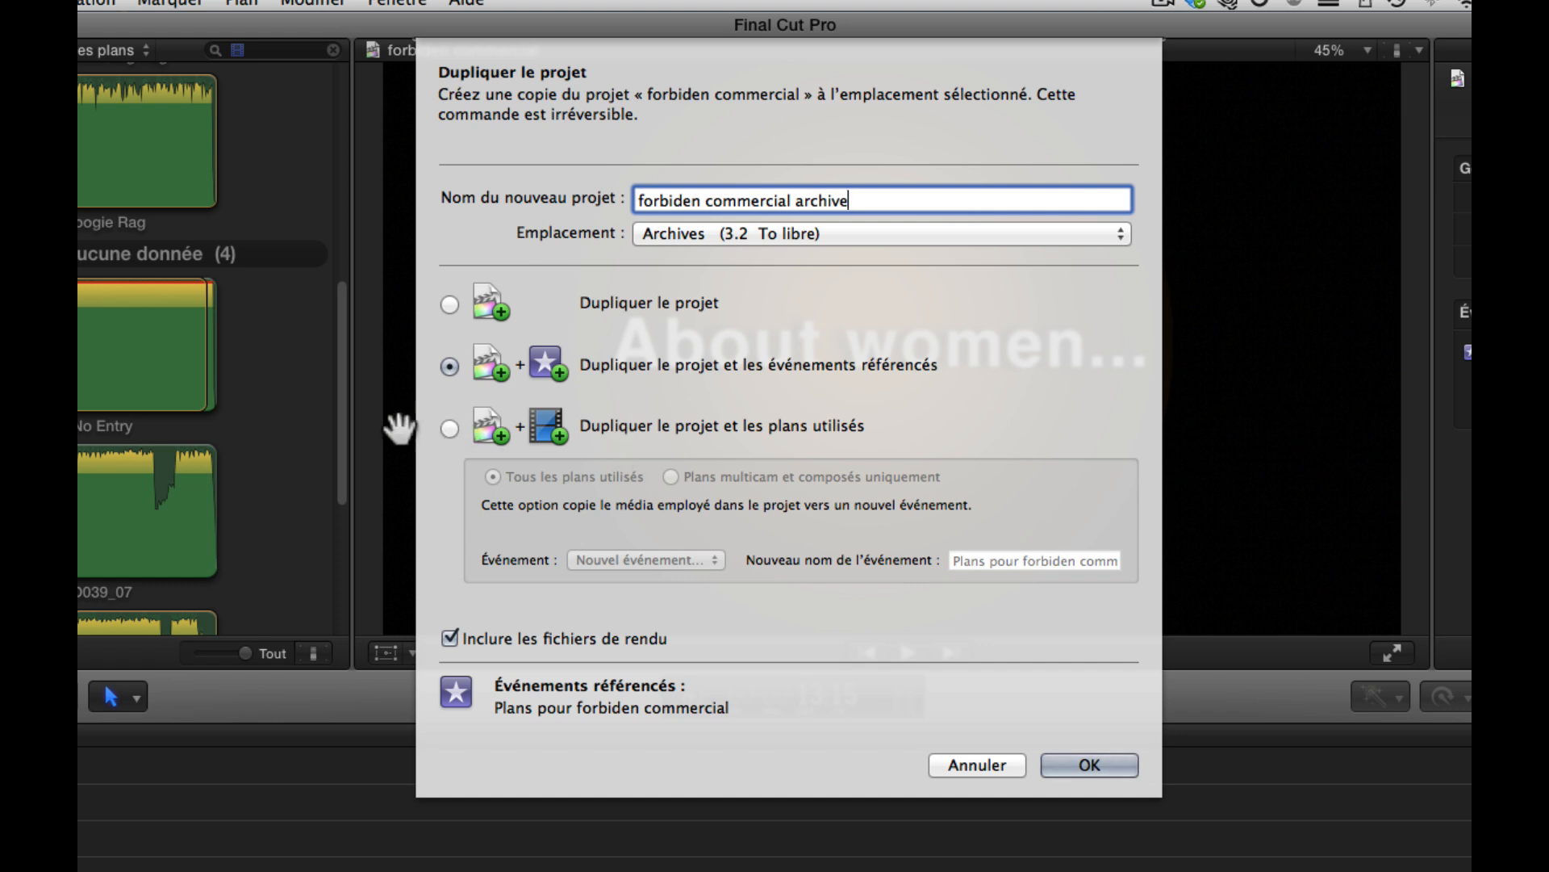
left_click(449, 428)
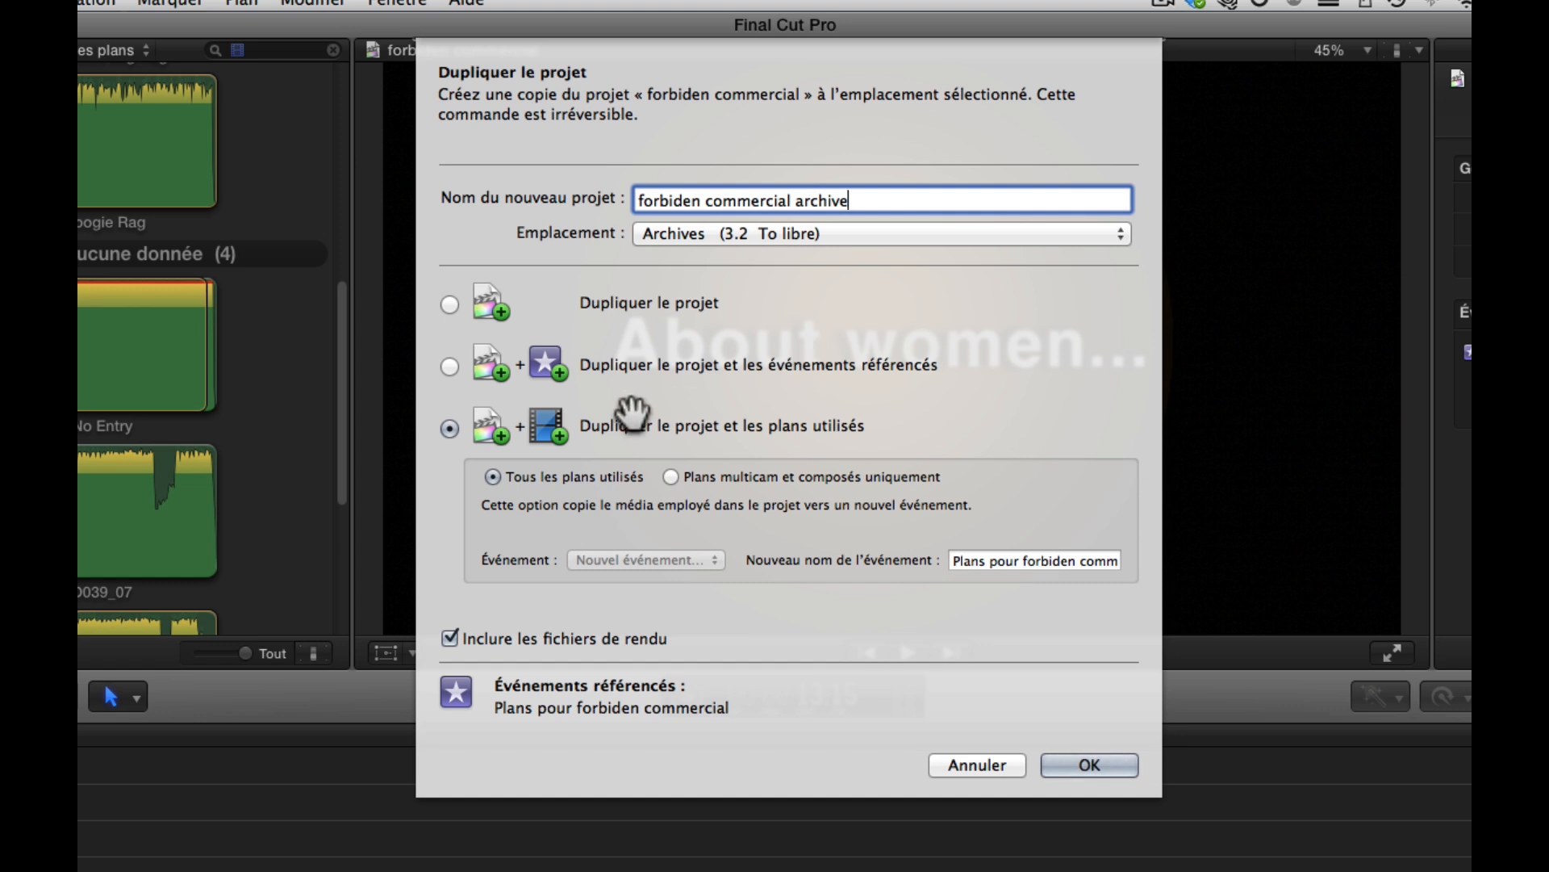
left_click(448, 365)
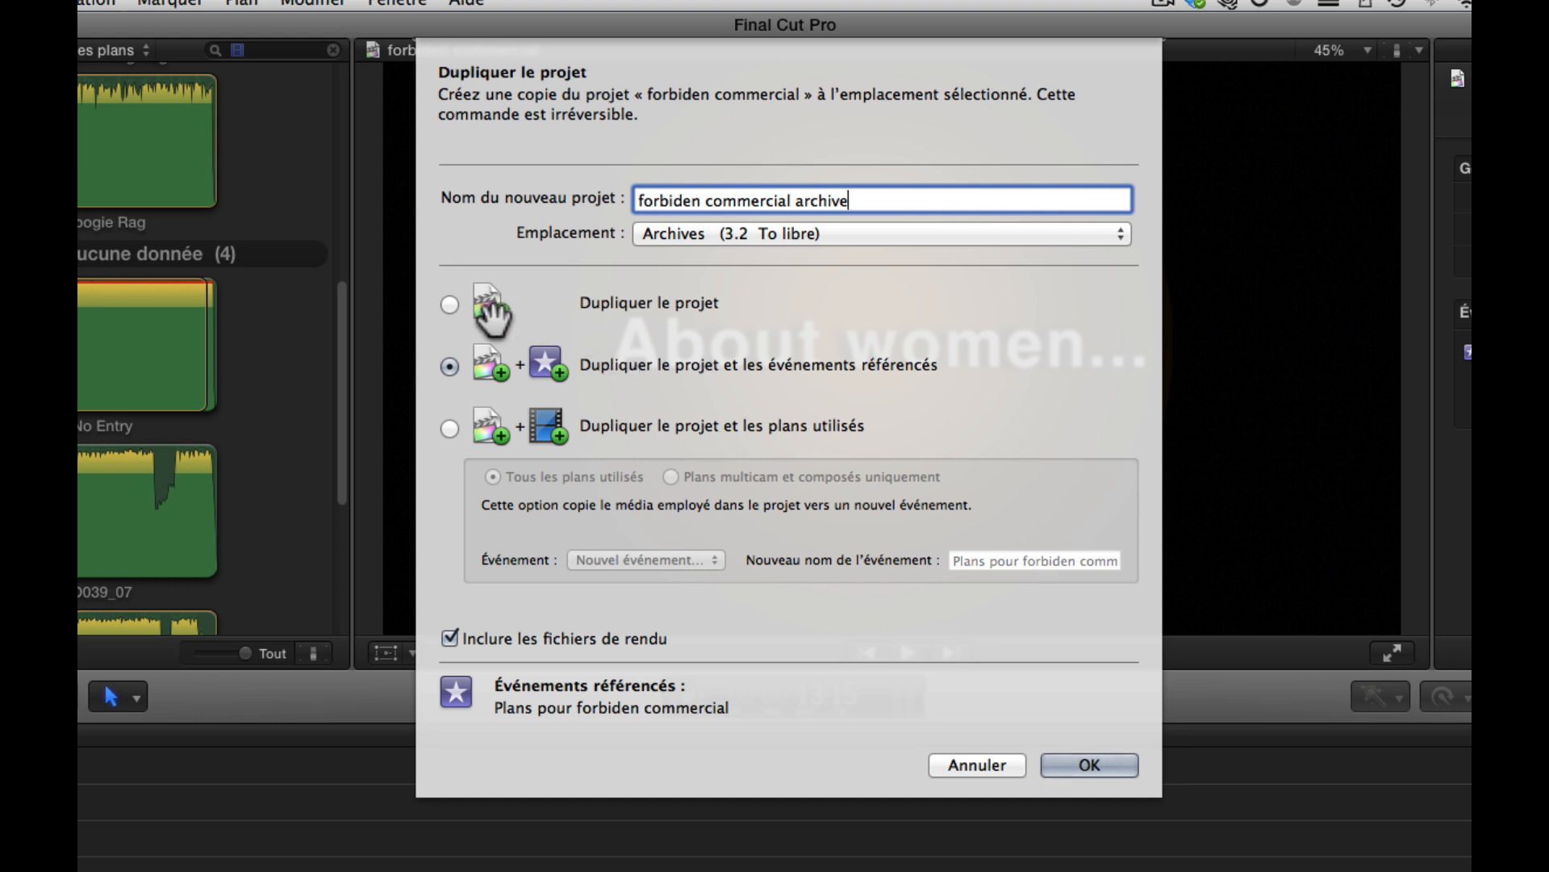
left_click(449, 304)
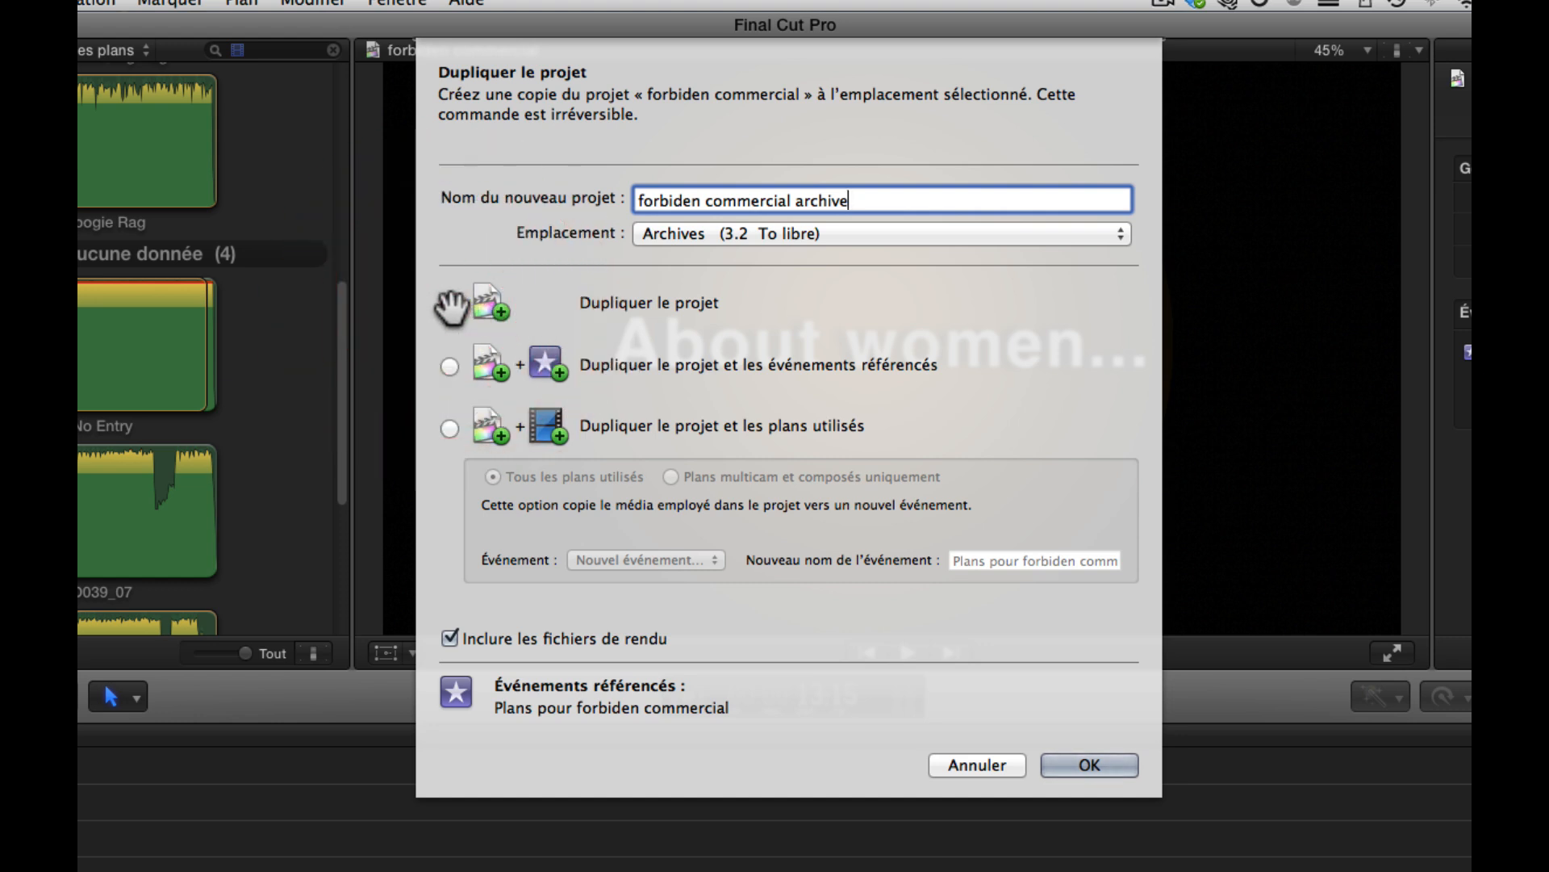
left_click(449, 366)
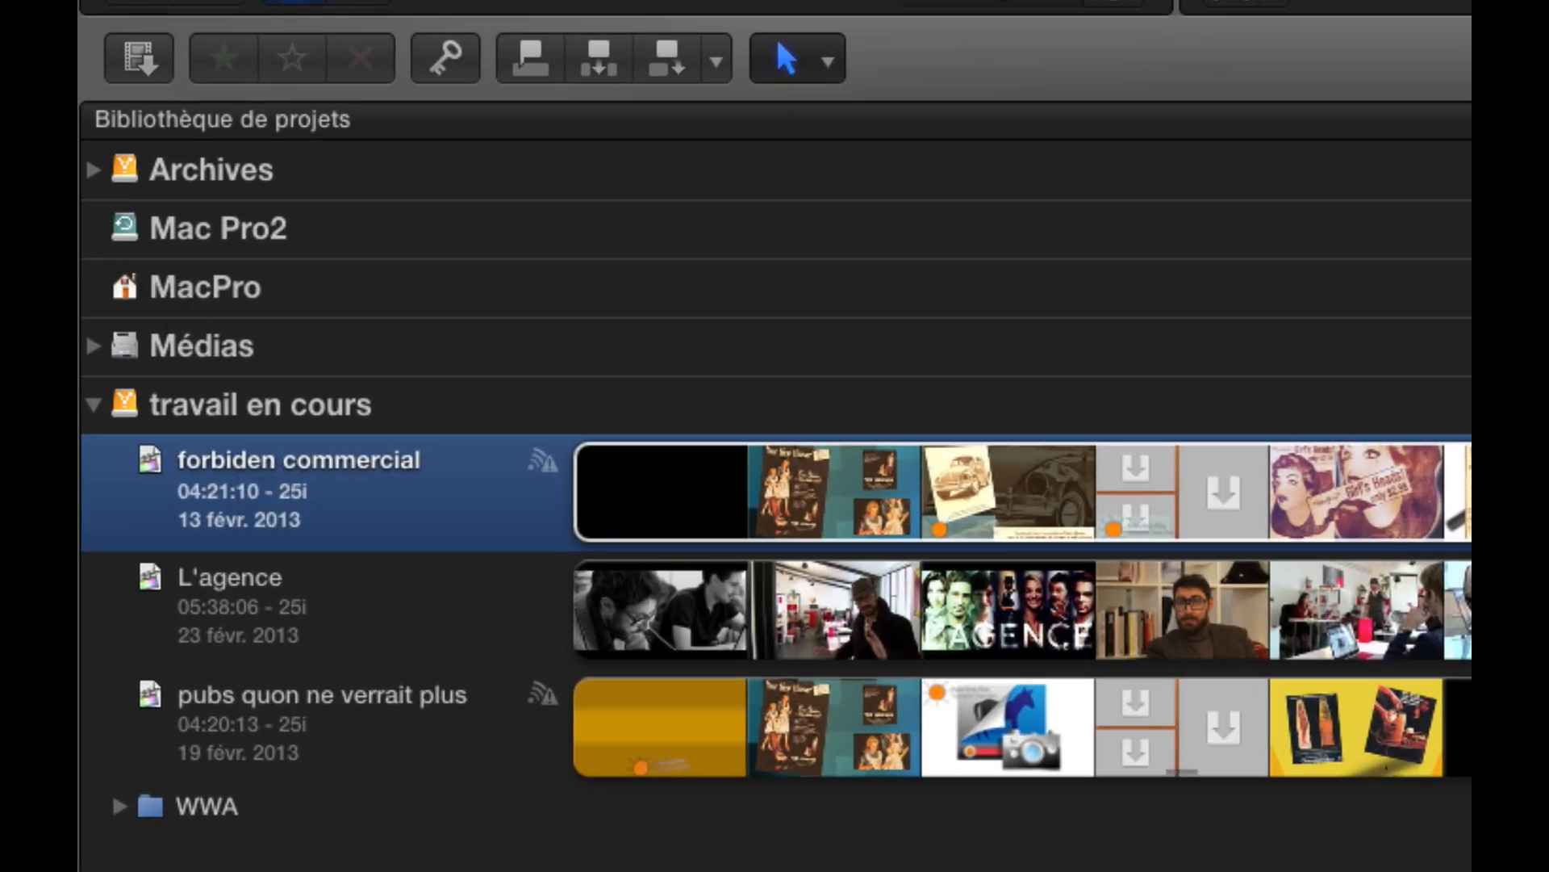
Check the Archives drive in the project library for the forbiden commercial archive project, and collapse the drive
left_click(94, 170)
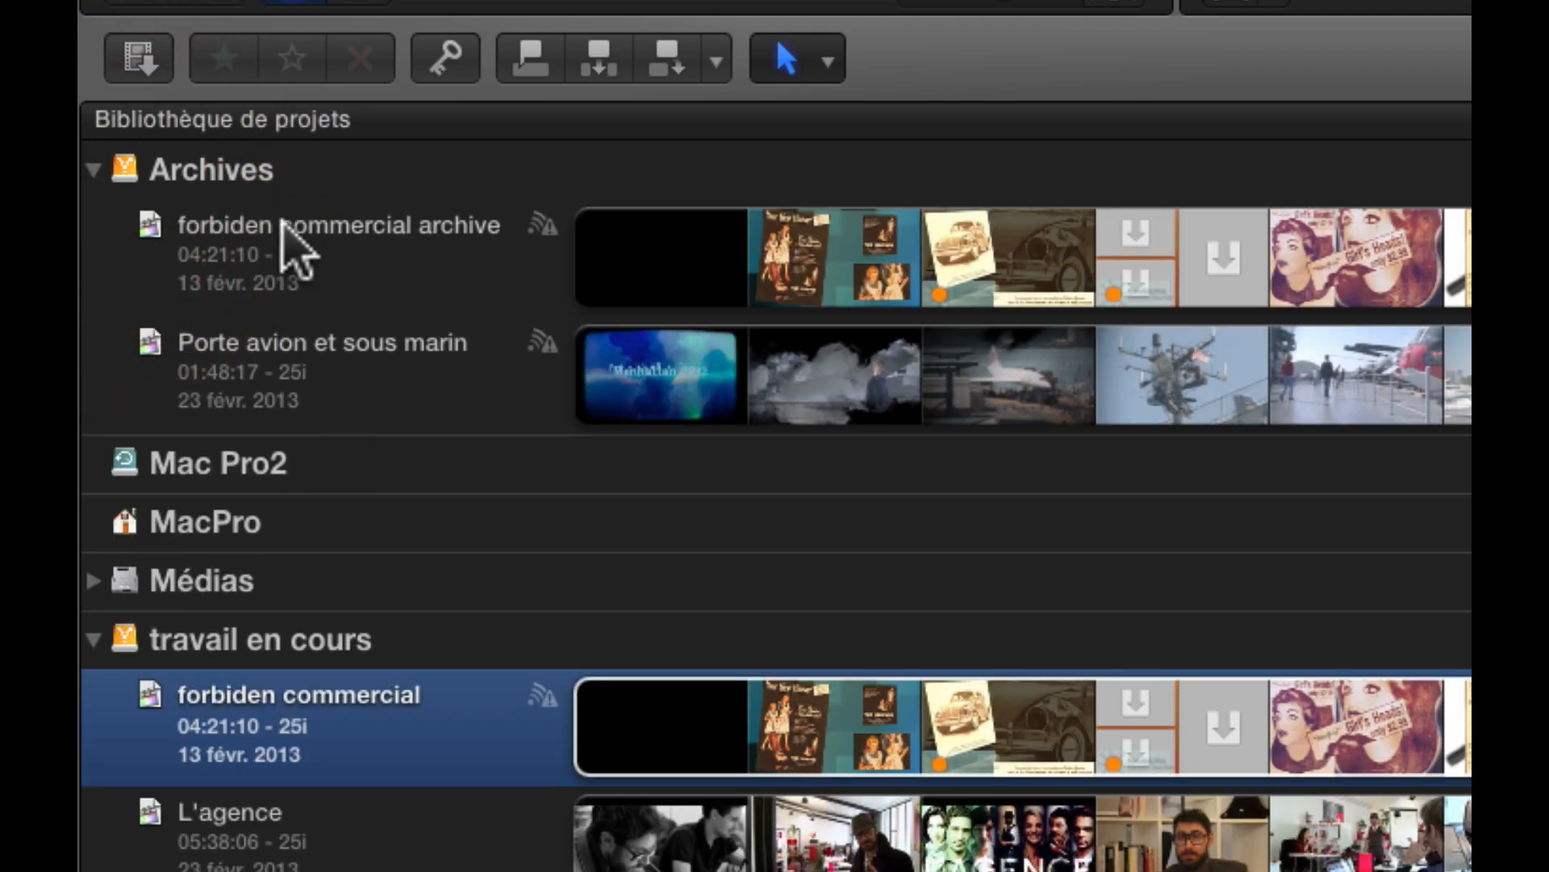
left_click(284, 225)
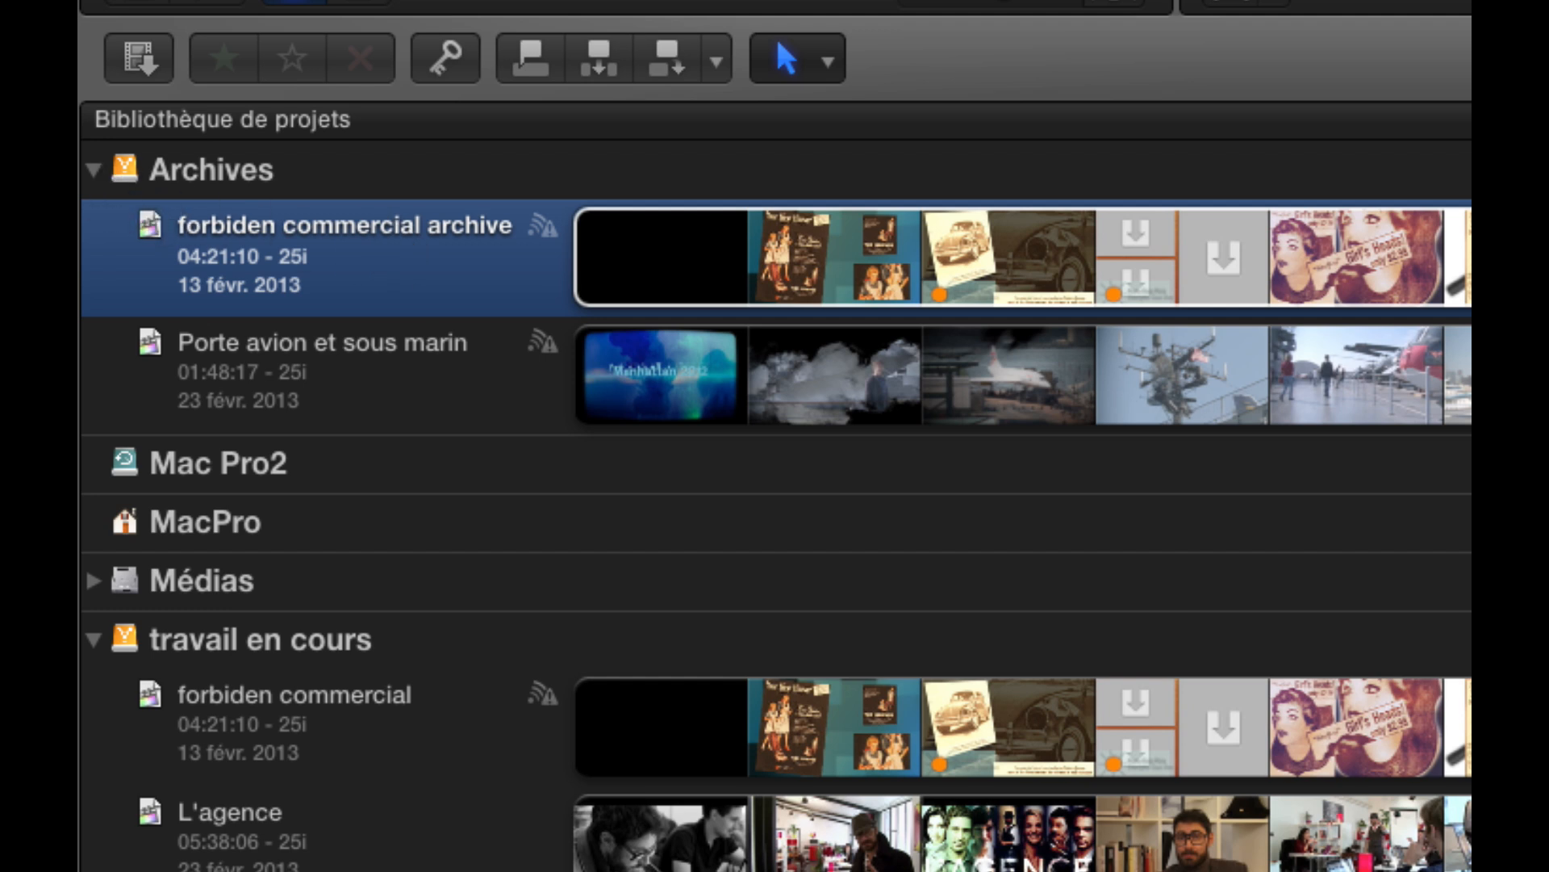
left_click(93, 168)
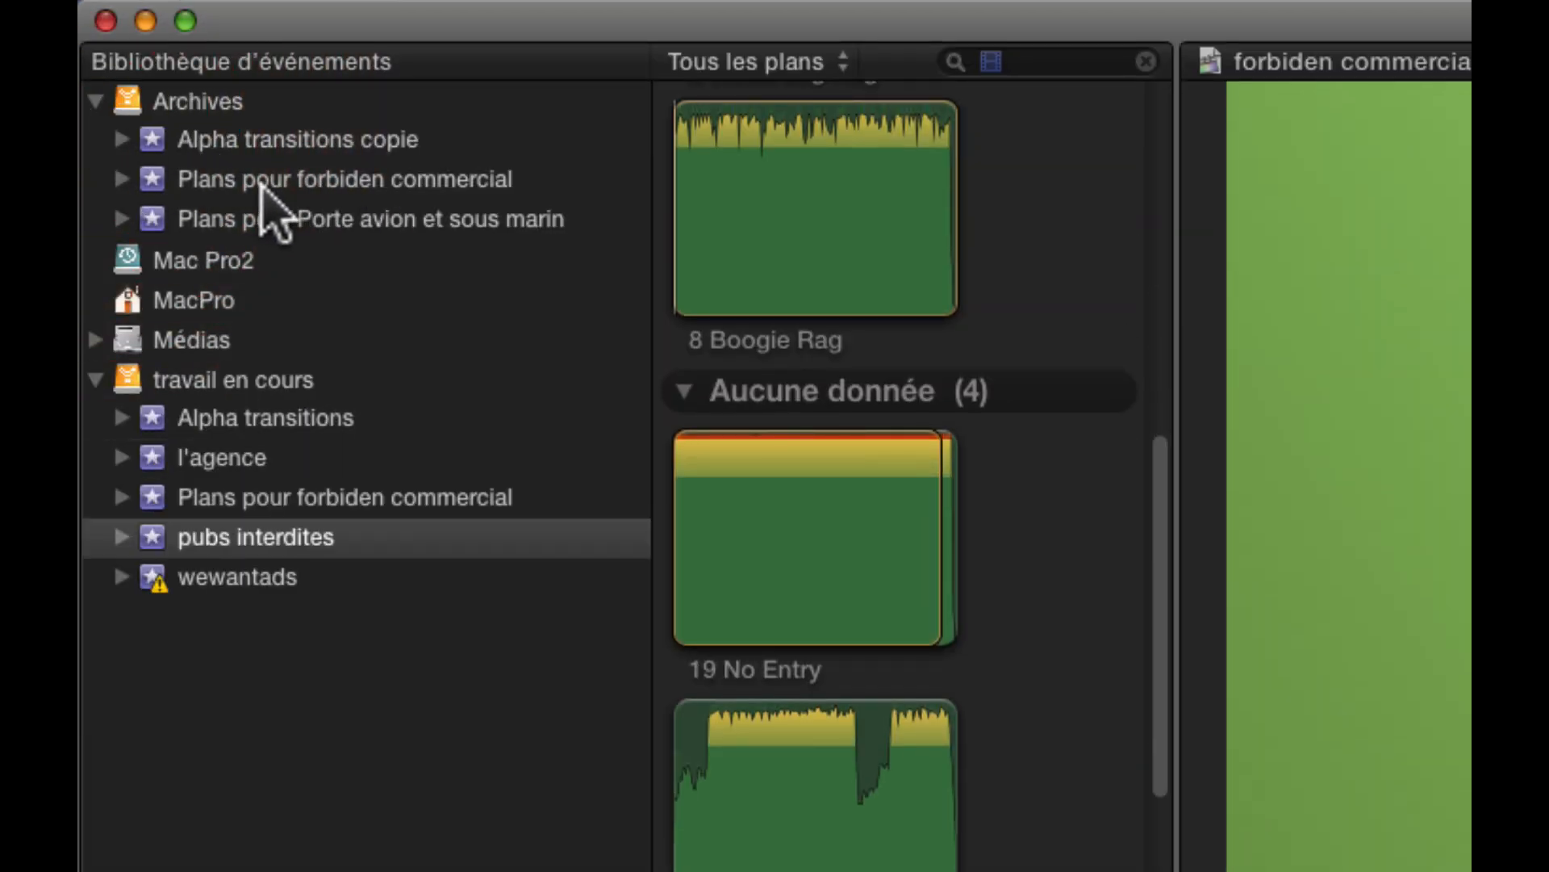
Collapse Archives in the event library and set up duplicating the pubs quon ne verrait plus project with its used clips, excluding render files
left_click(91, 98)
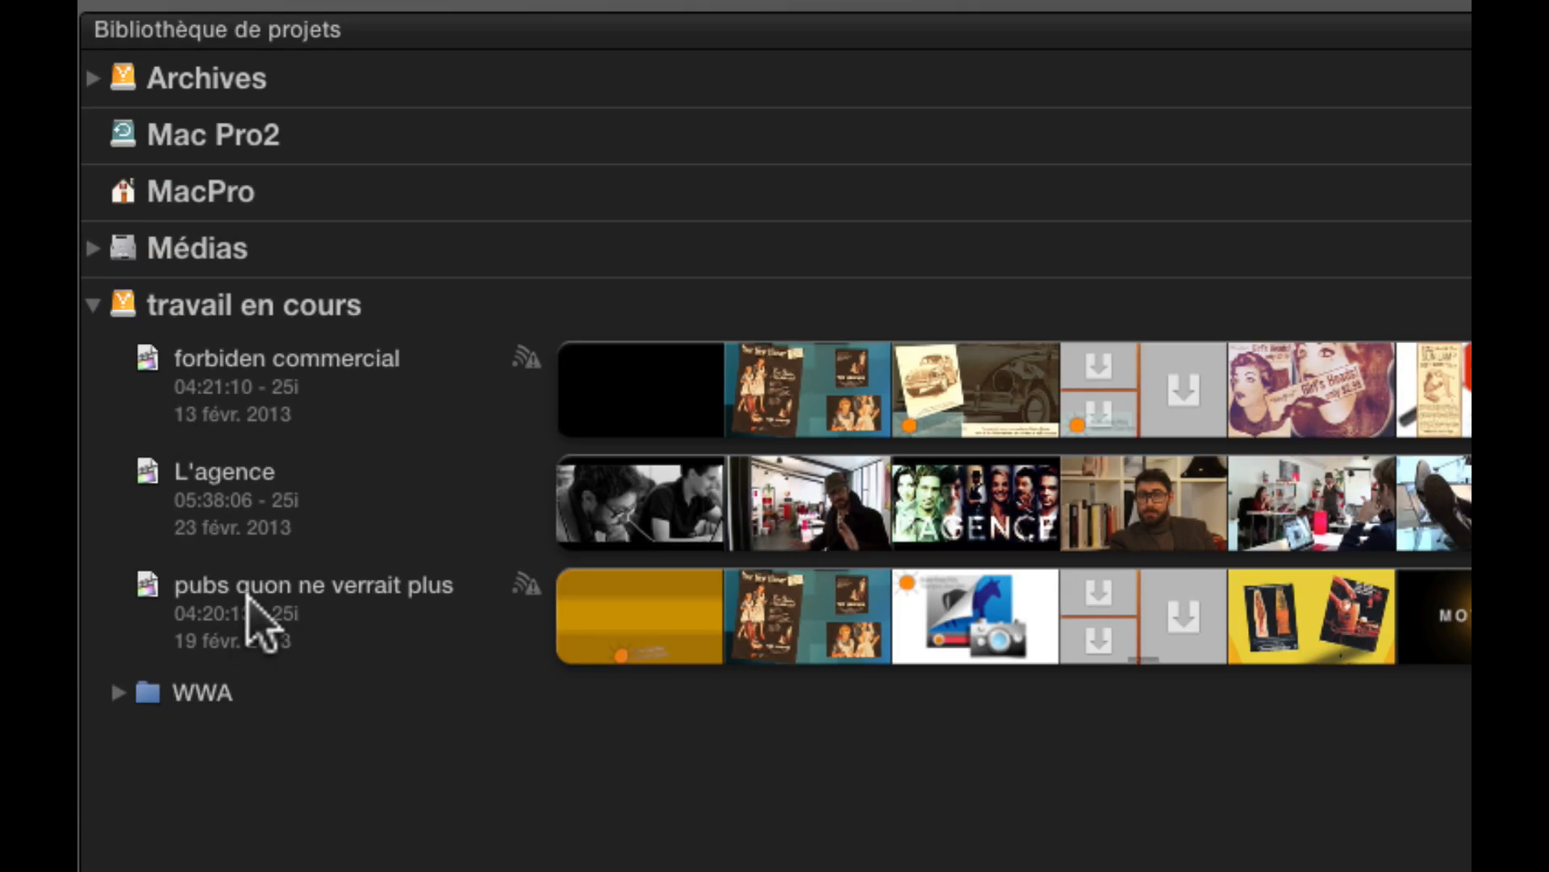
left_click(247, 595)
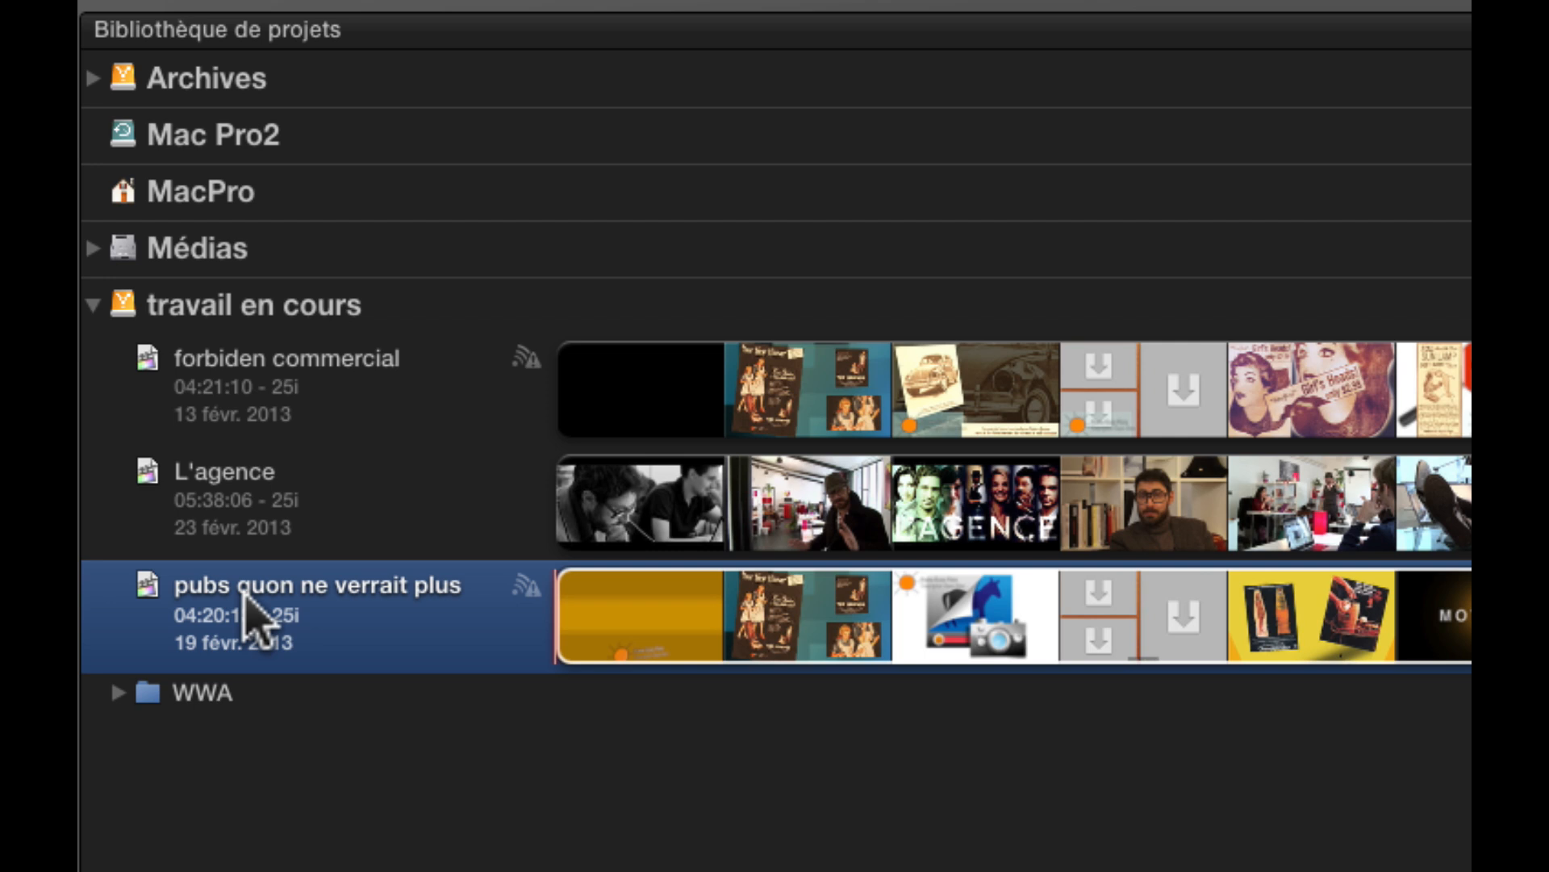
right_click(245, 593)
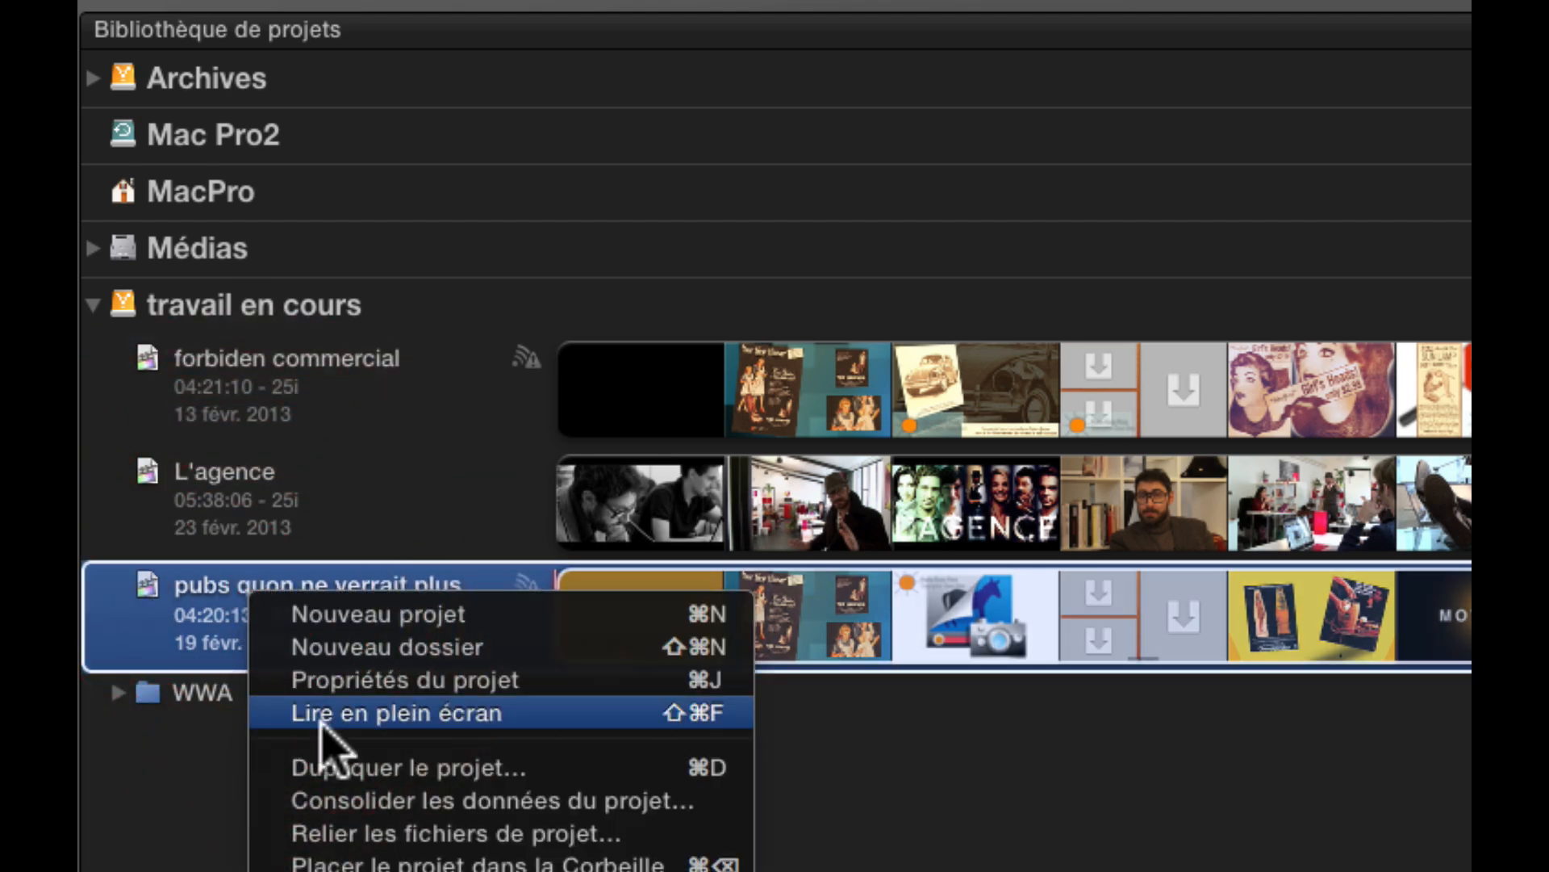
left_click(365, 771)
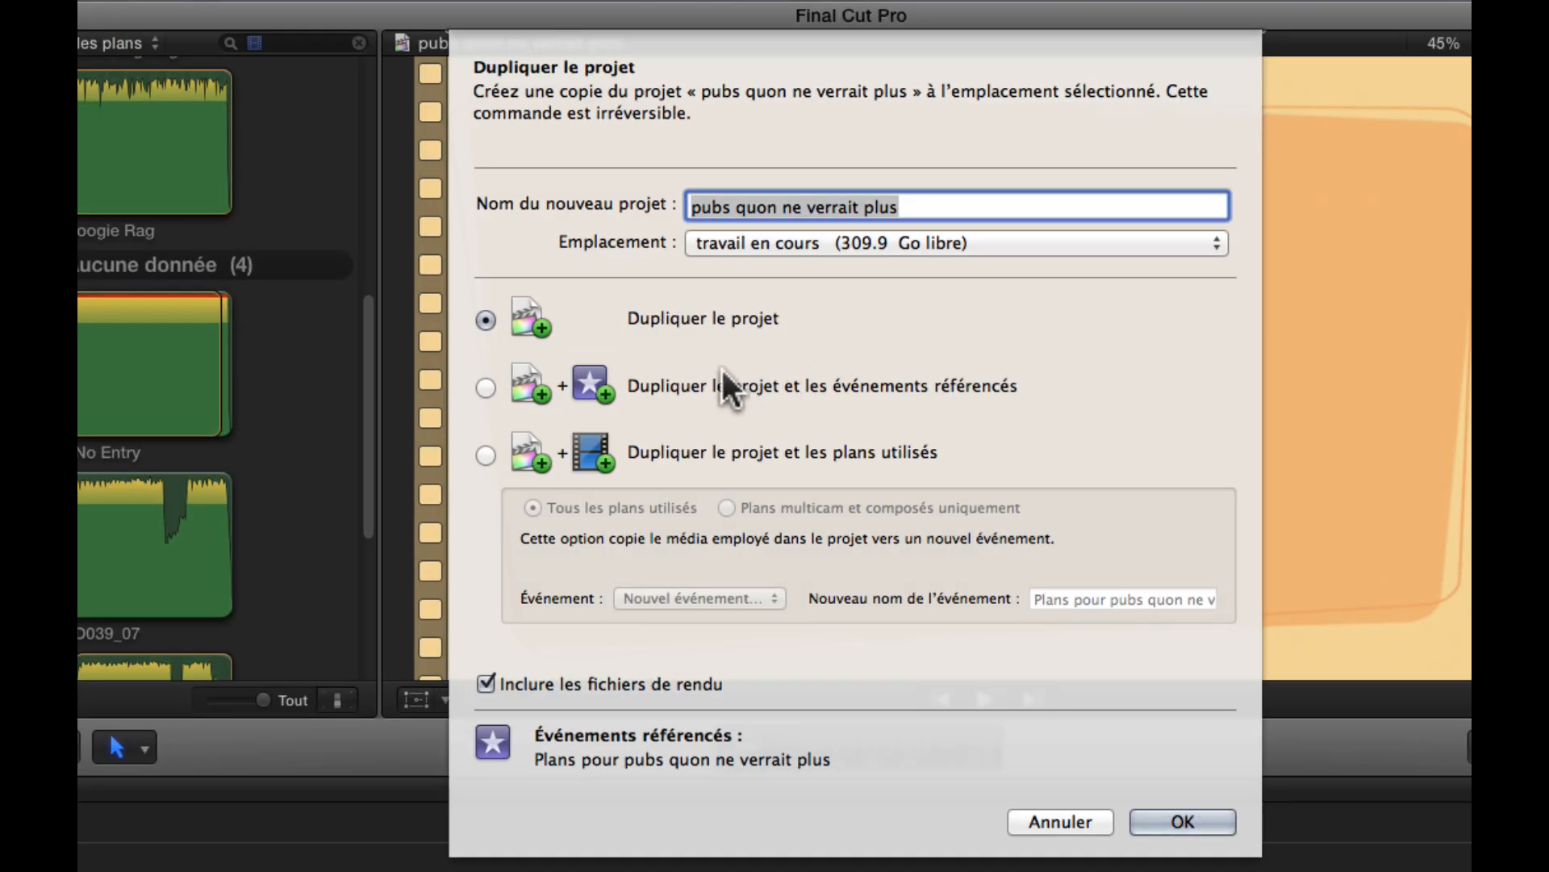
left_click(486, 455)
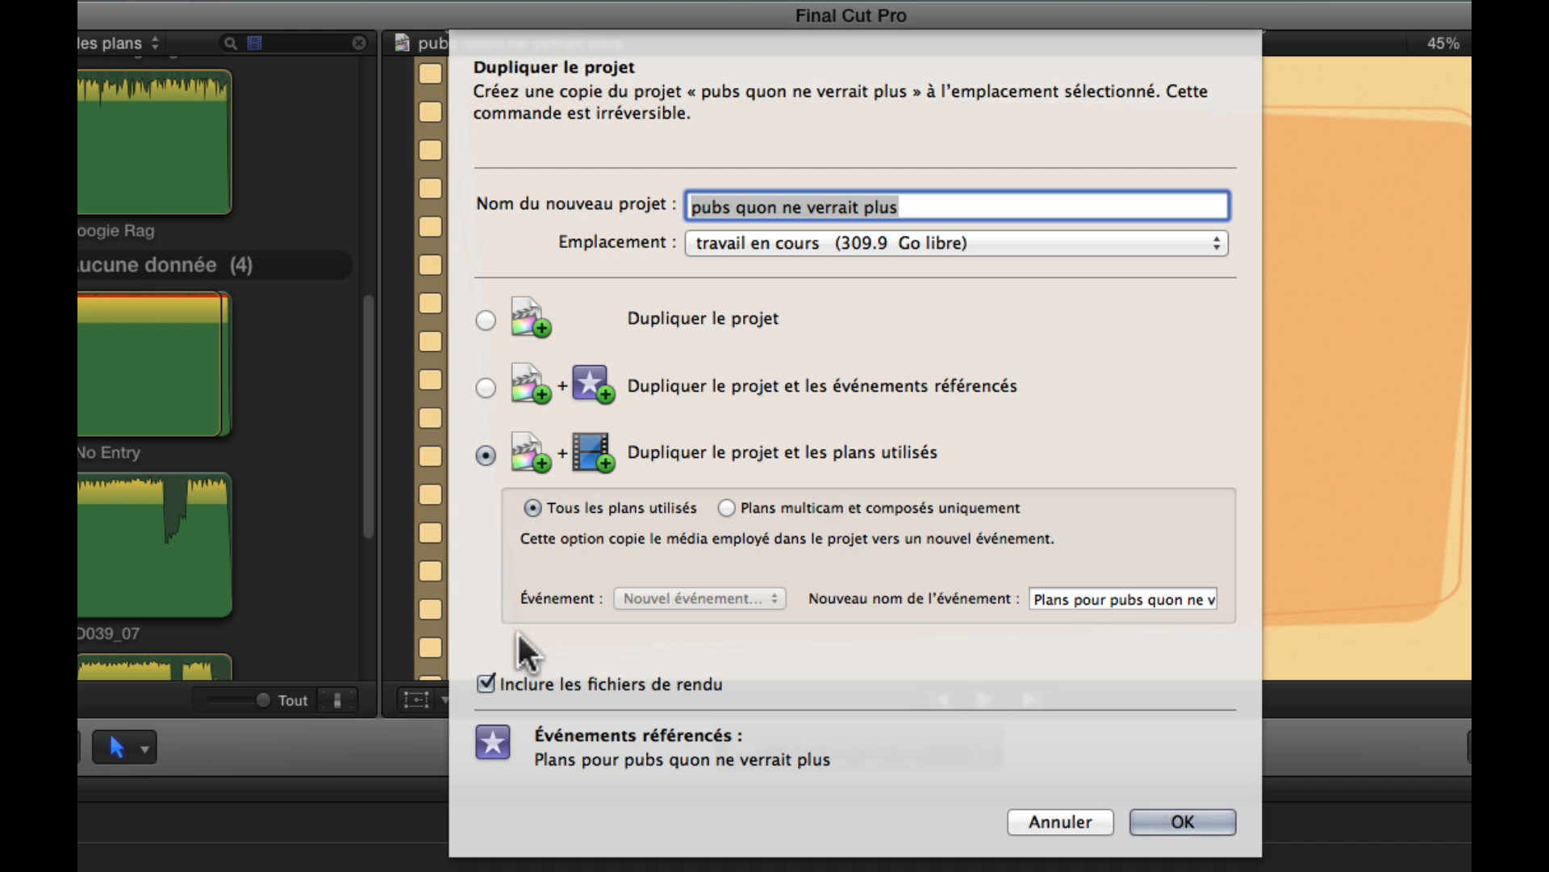
left_click(485, 684)
Name the duplicate "pubs quon ne verrait plus, archive", set its location to the Archives drive, and create it
left_click(960, 208)
type("archive")
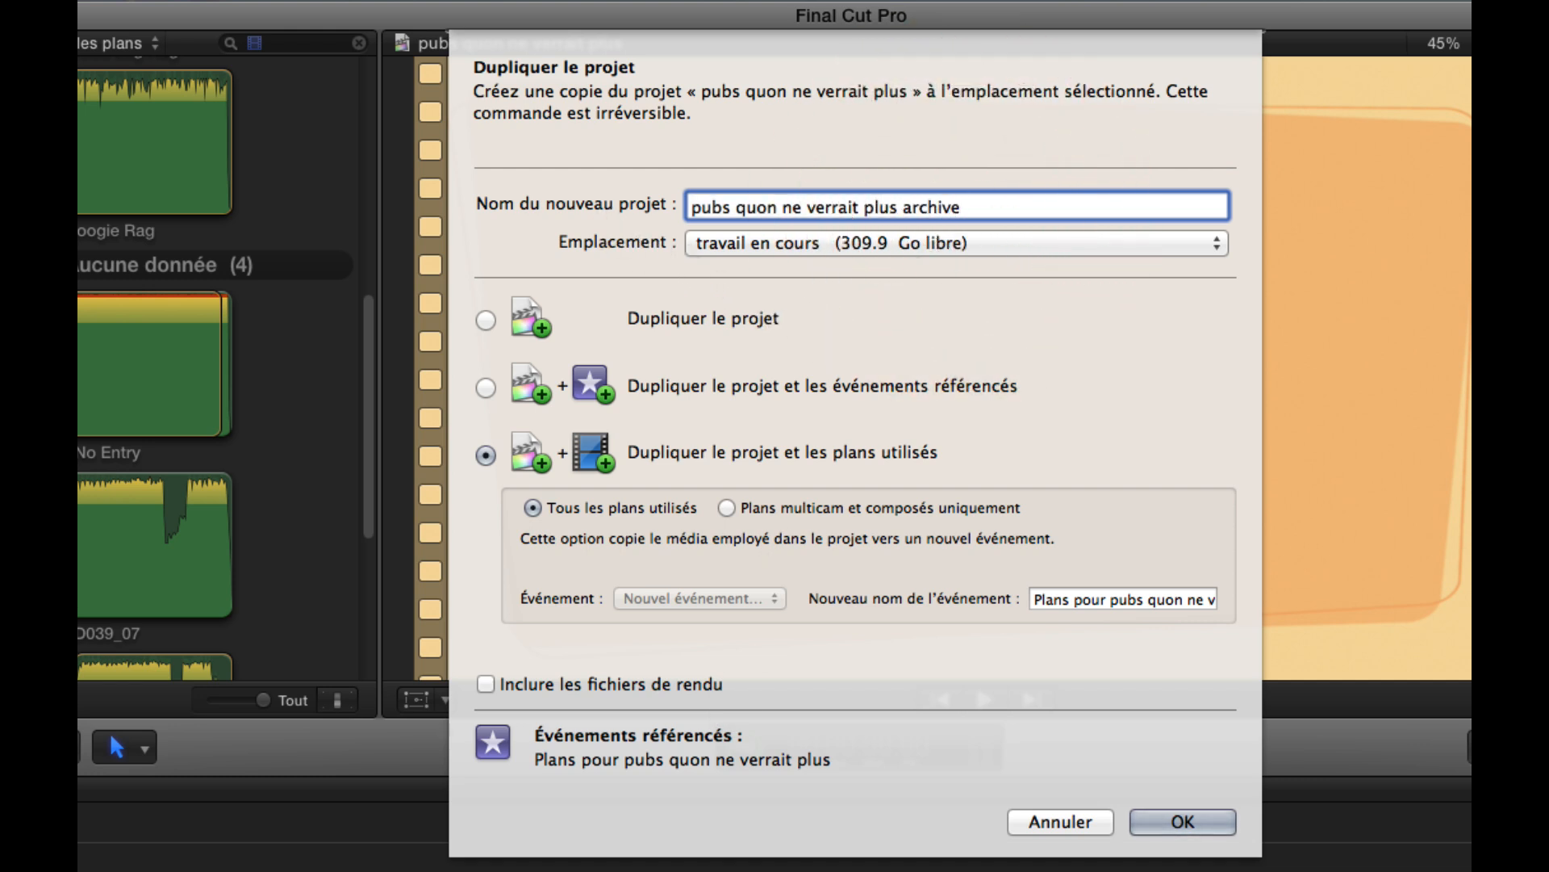
left_click(902, 208)
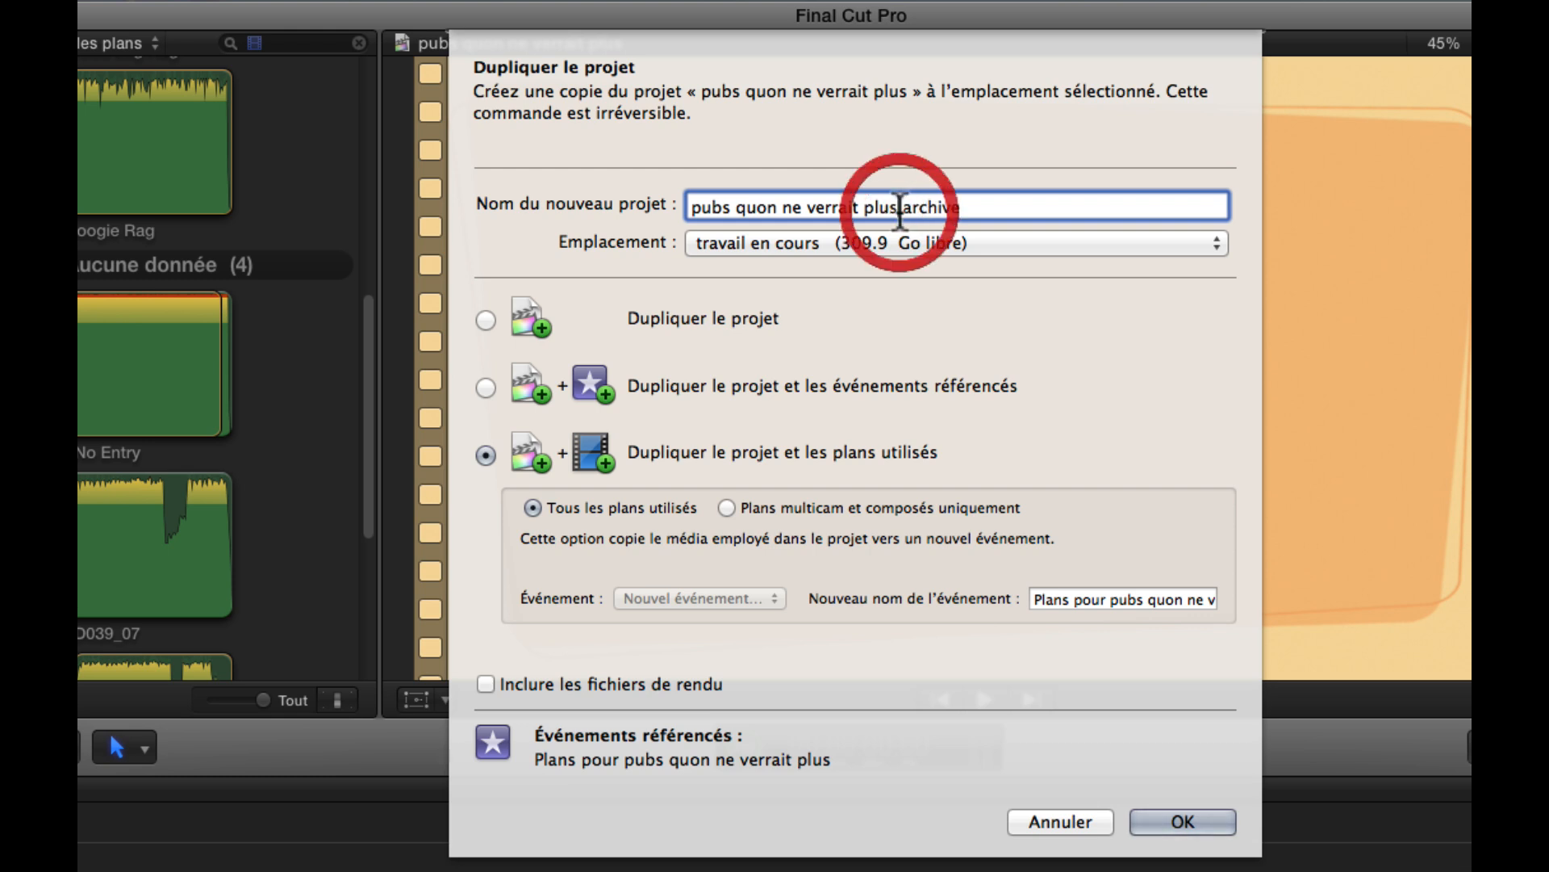
type(",")
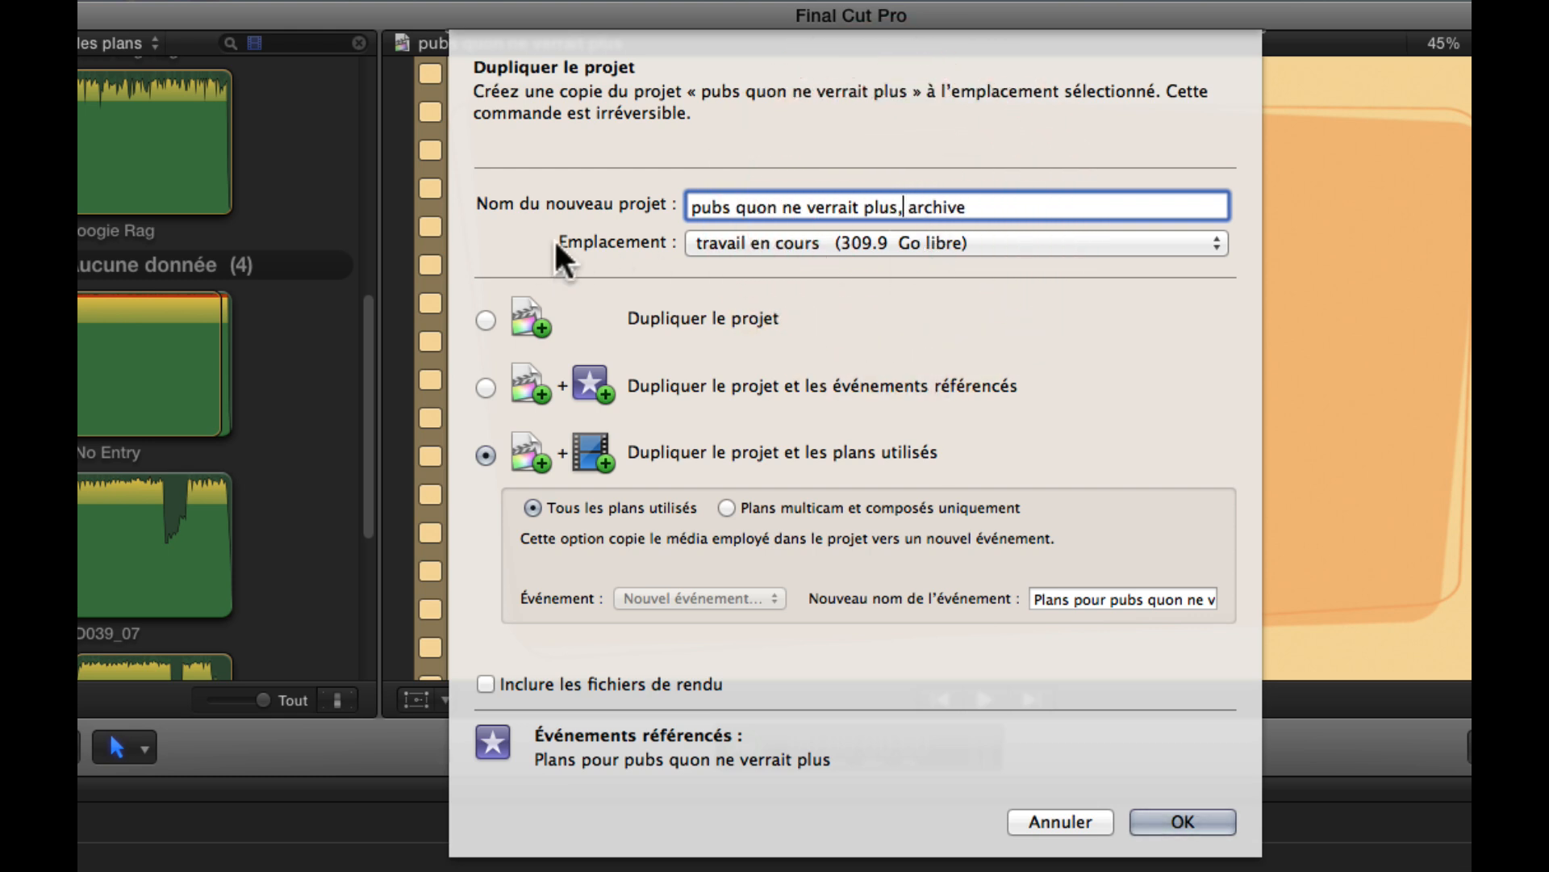
left_click(1210, 242)
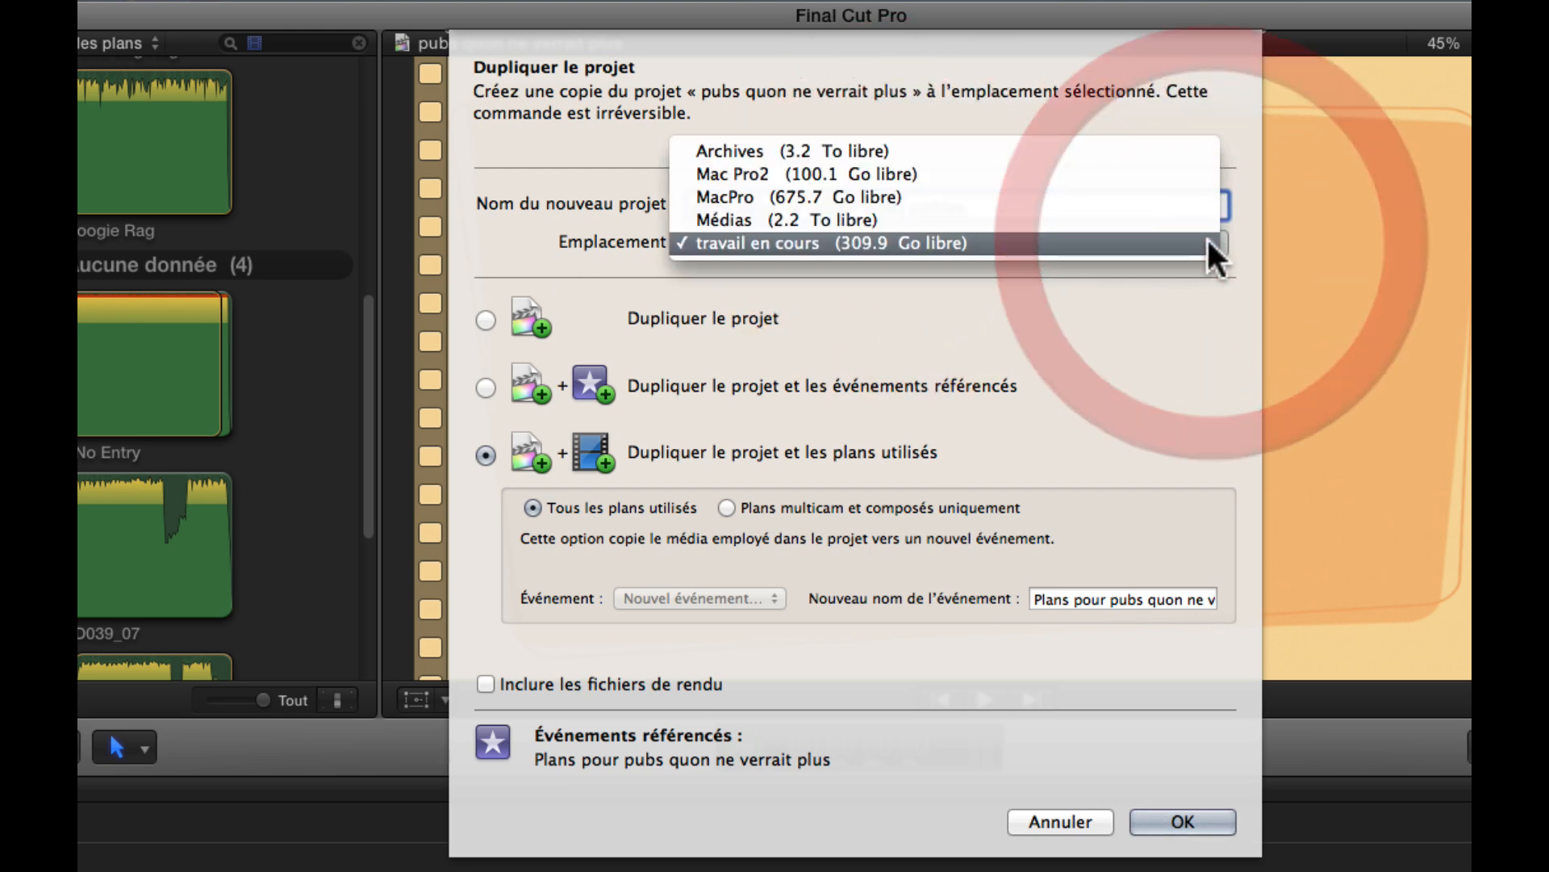
left_click(1011, 151)
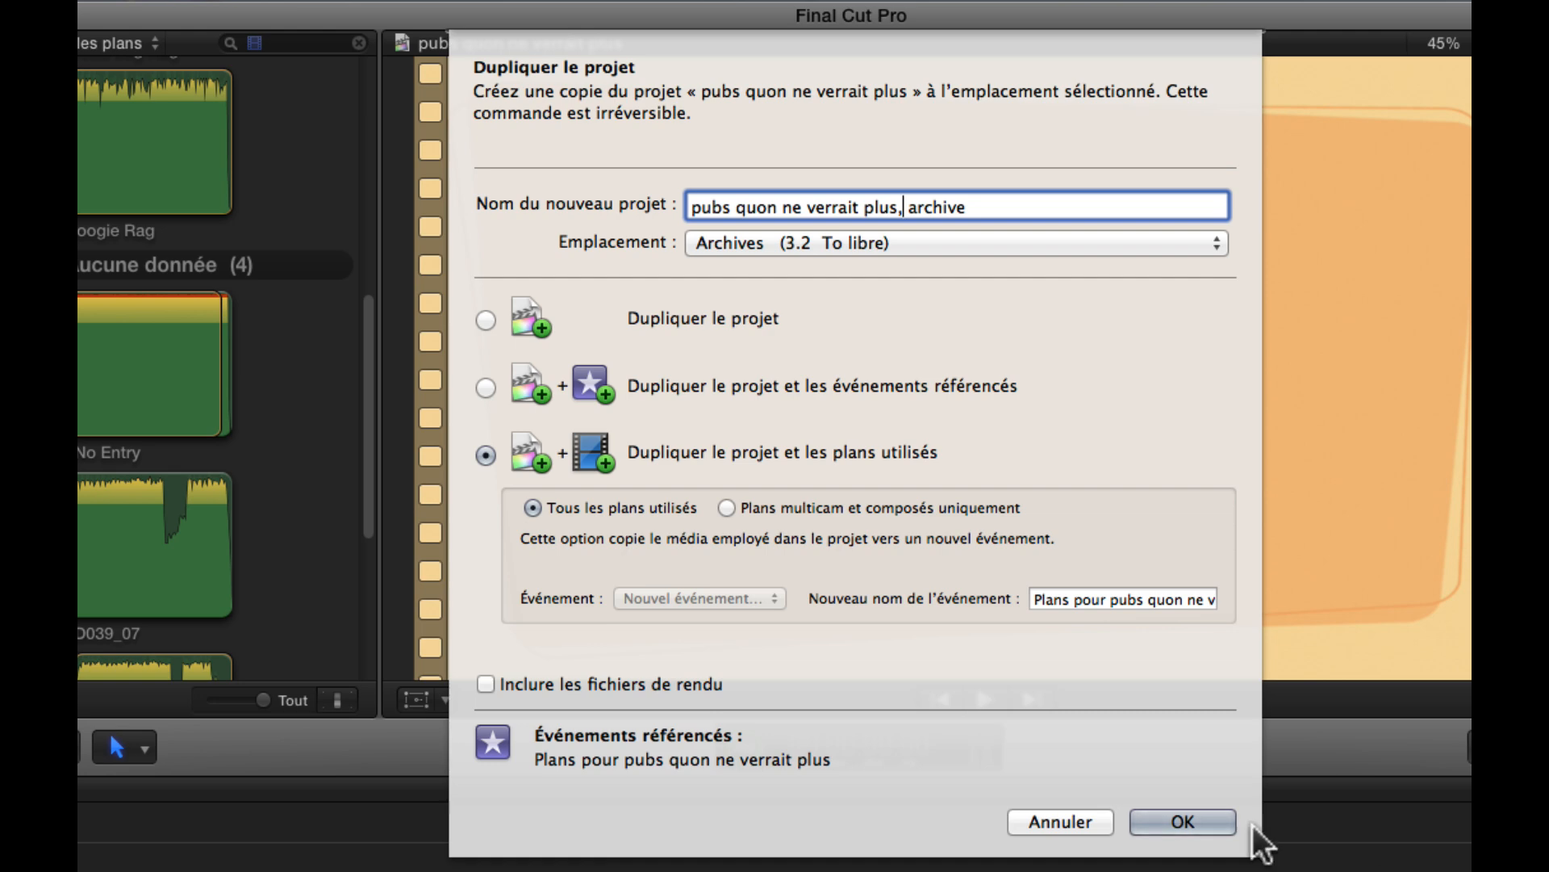
left_click(1213, 819)
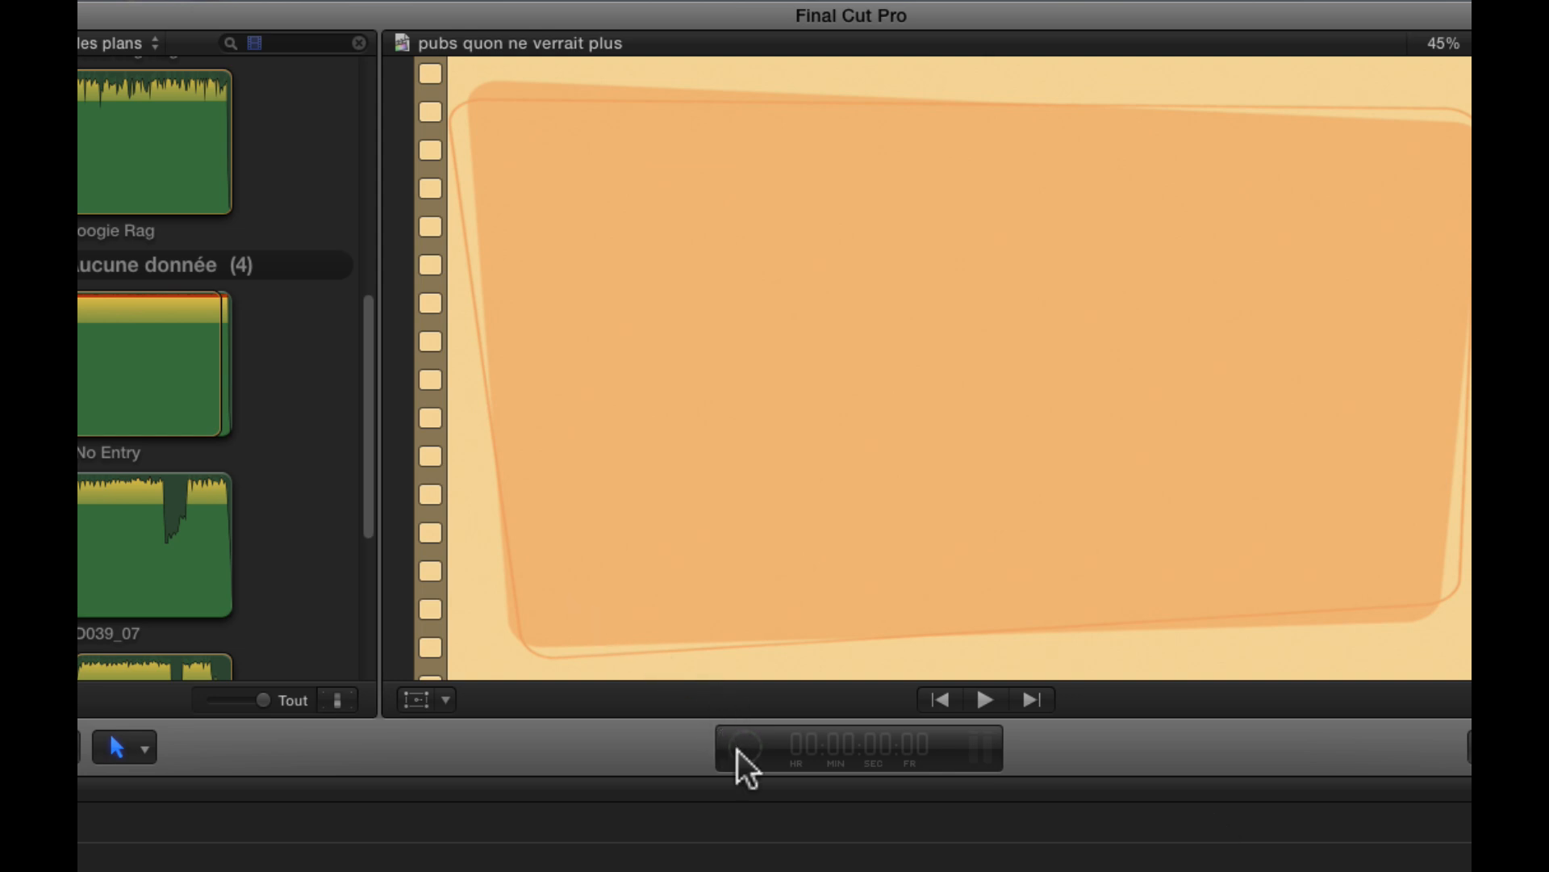
Check the background tasks and look for the duplicated project and its event on the Archives drive in both libraries
left_click(740, 749)
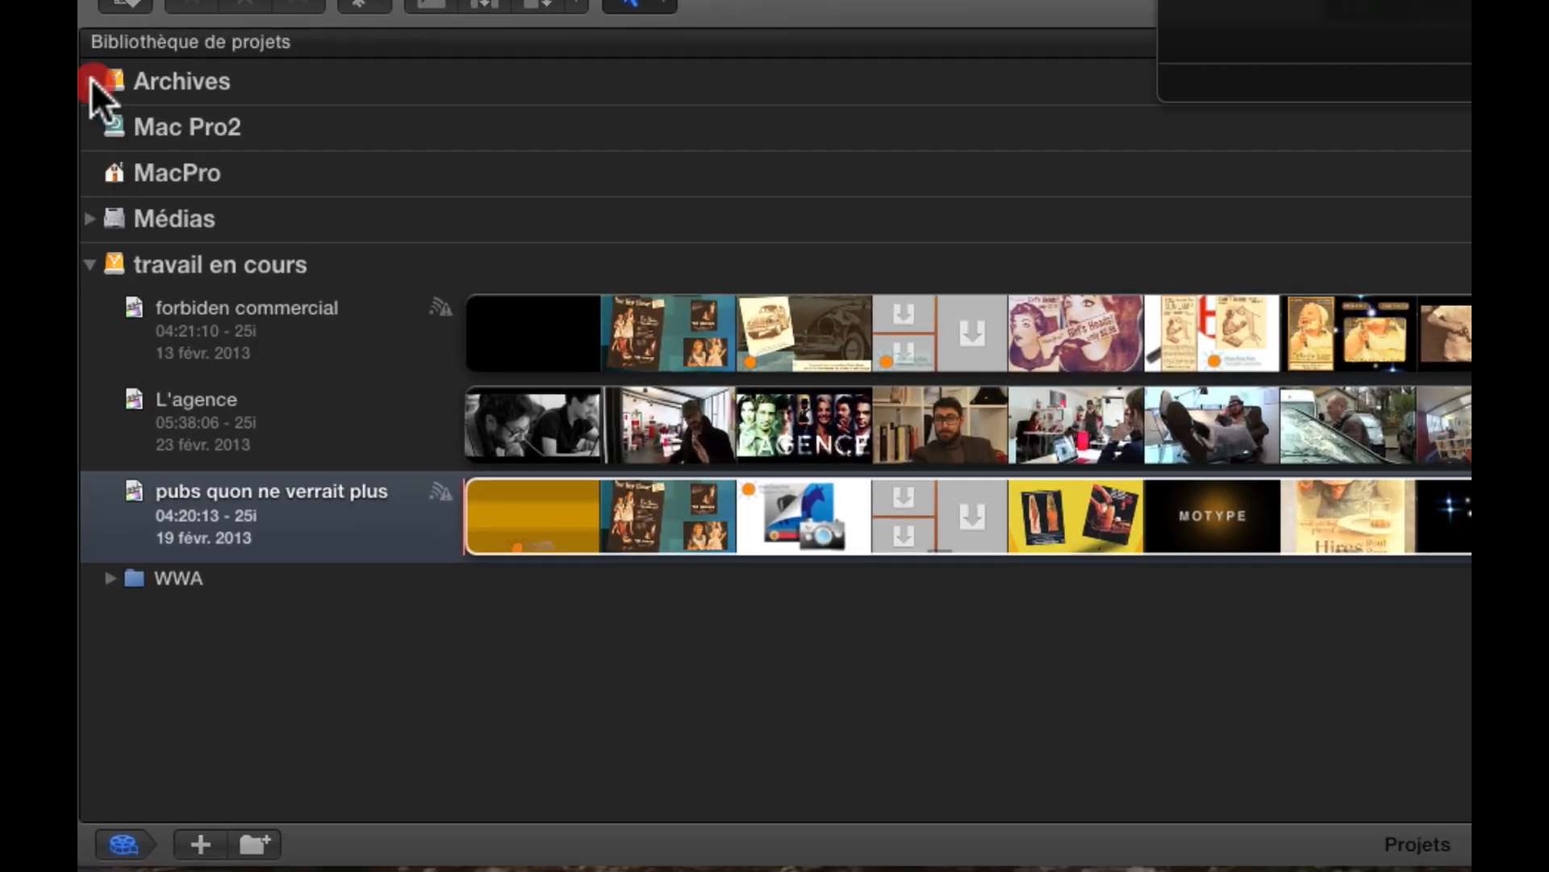
left_click(90, 79)
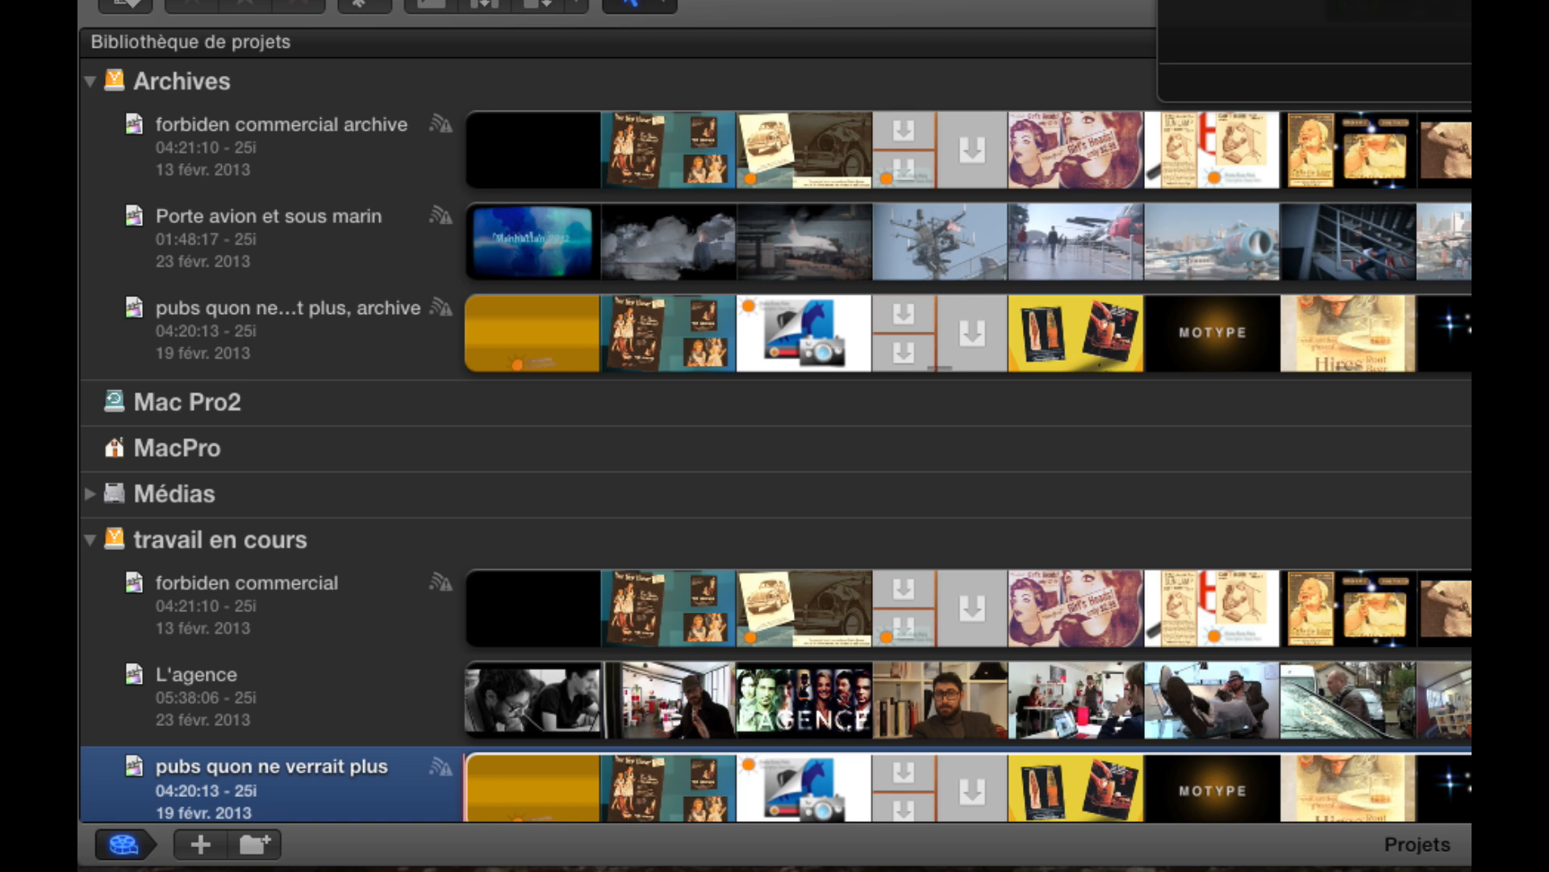
left_click(1169, 632)
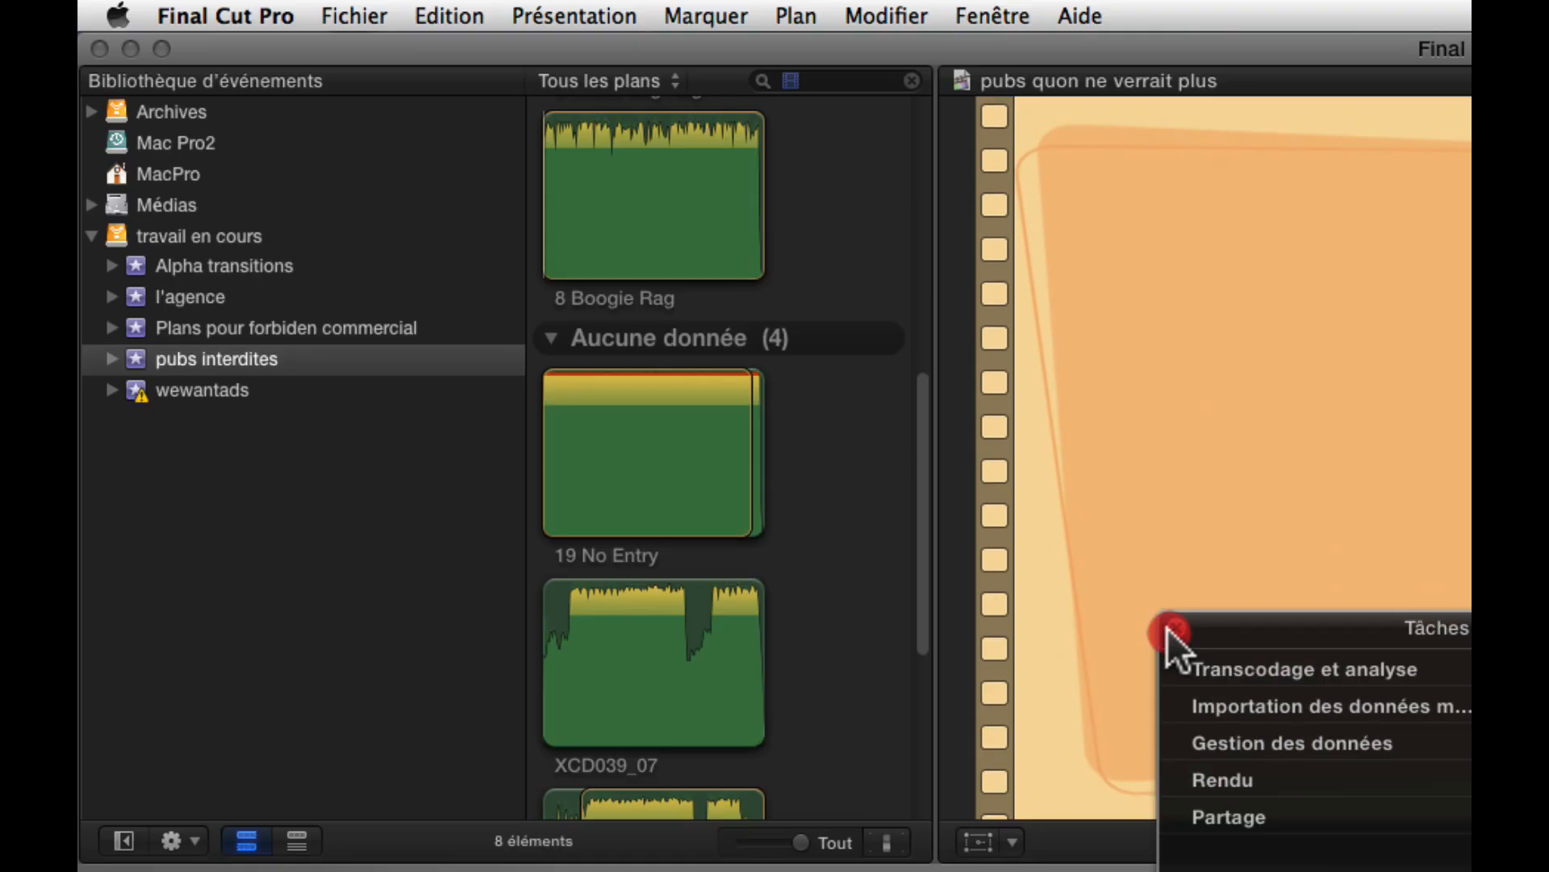
left_click(90, 111)
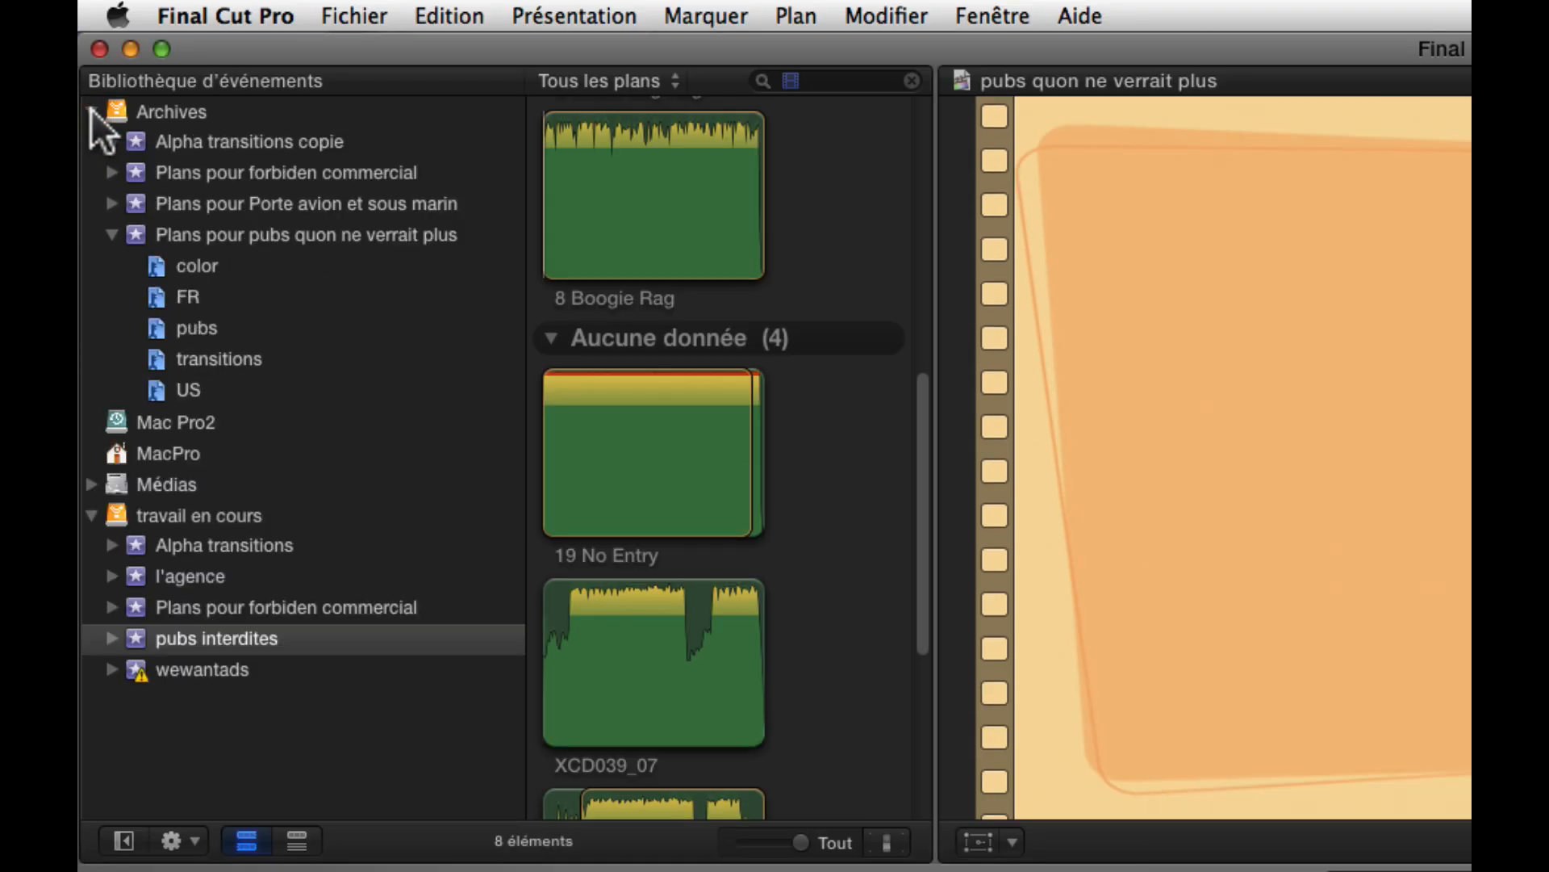
left_click(112, 235)
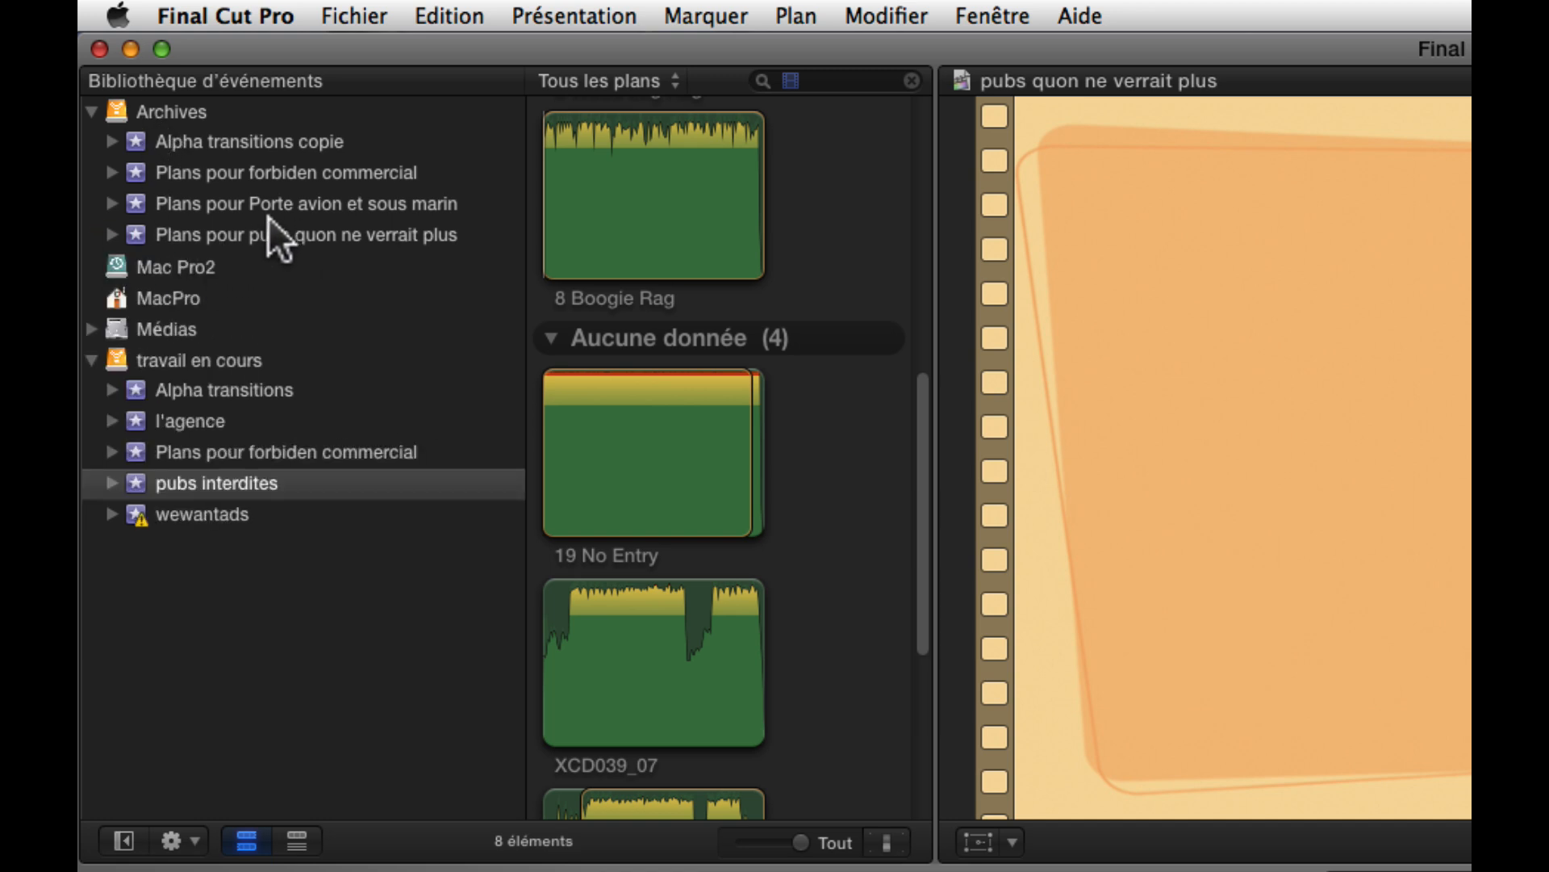
left_click(90, 111)
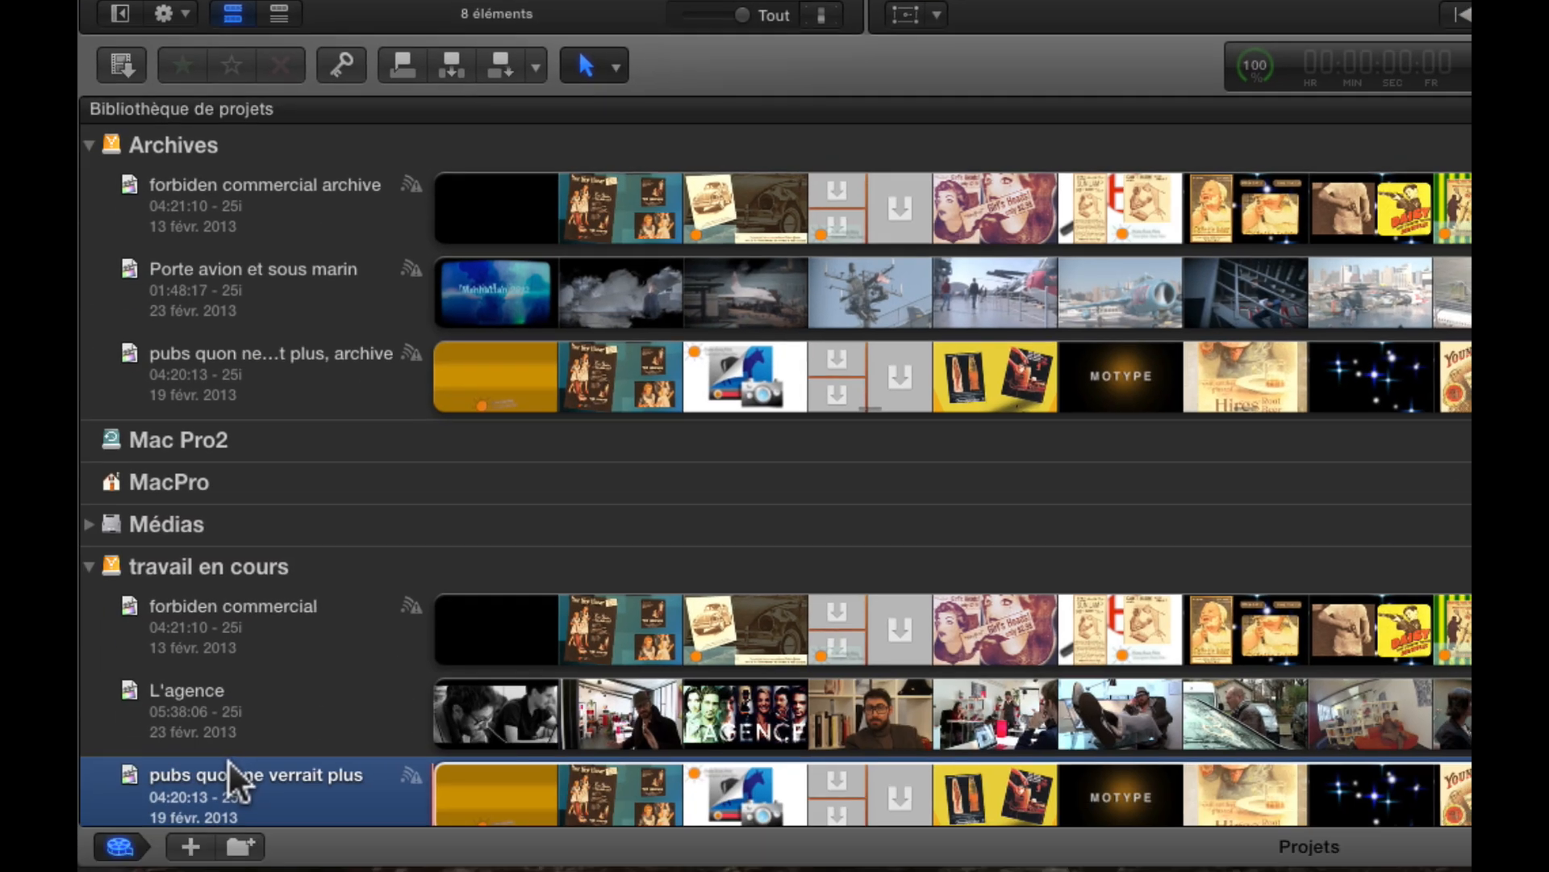
Move the pubs quon ne verrait plus and forbiden commercial projects on the travail en cours drive to the Trash
right_click(212, 777)
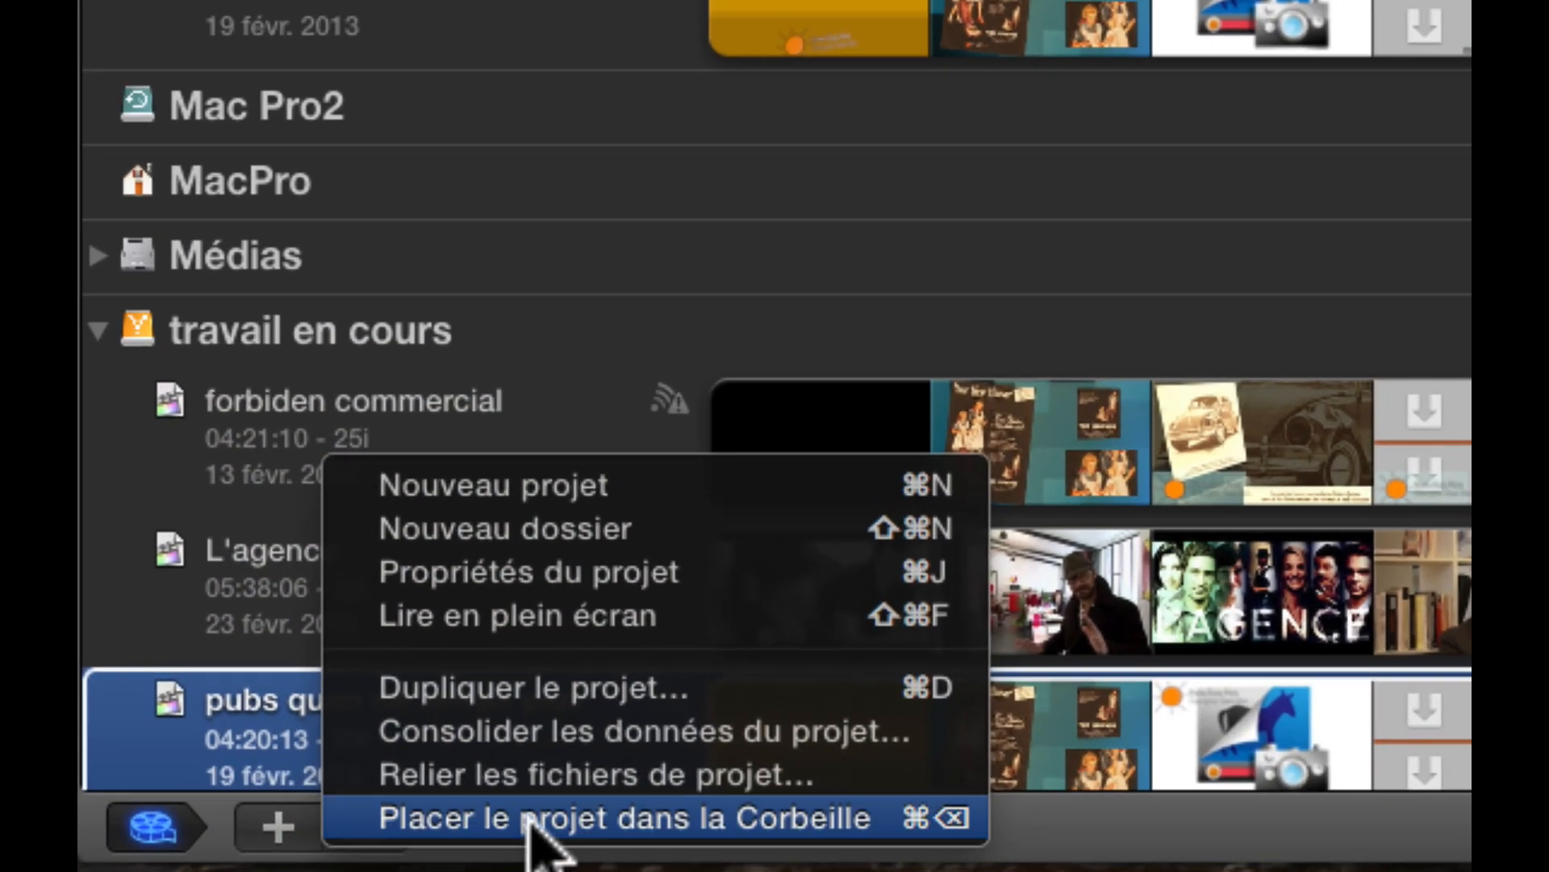
left_click(336, 842)
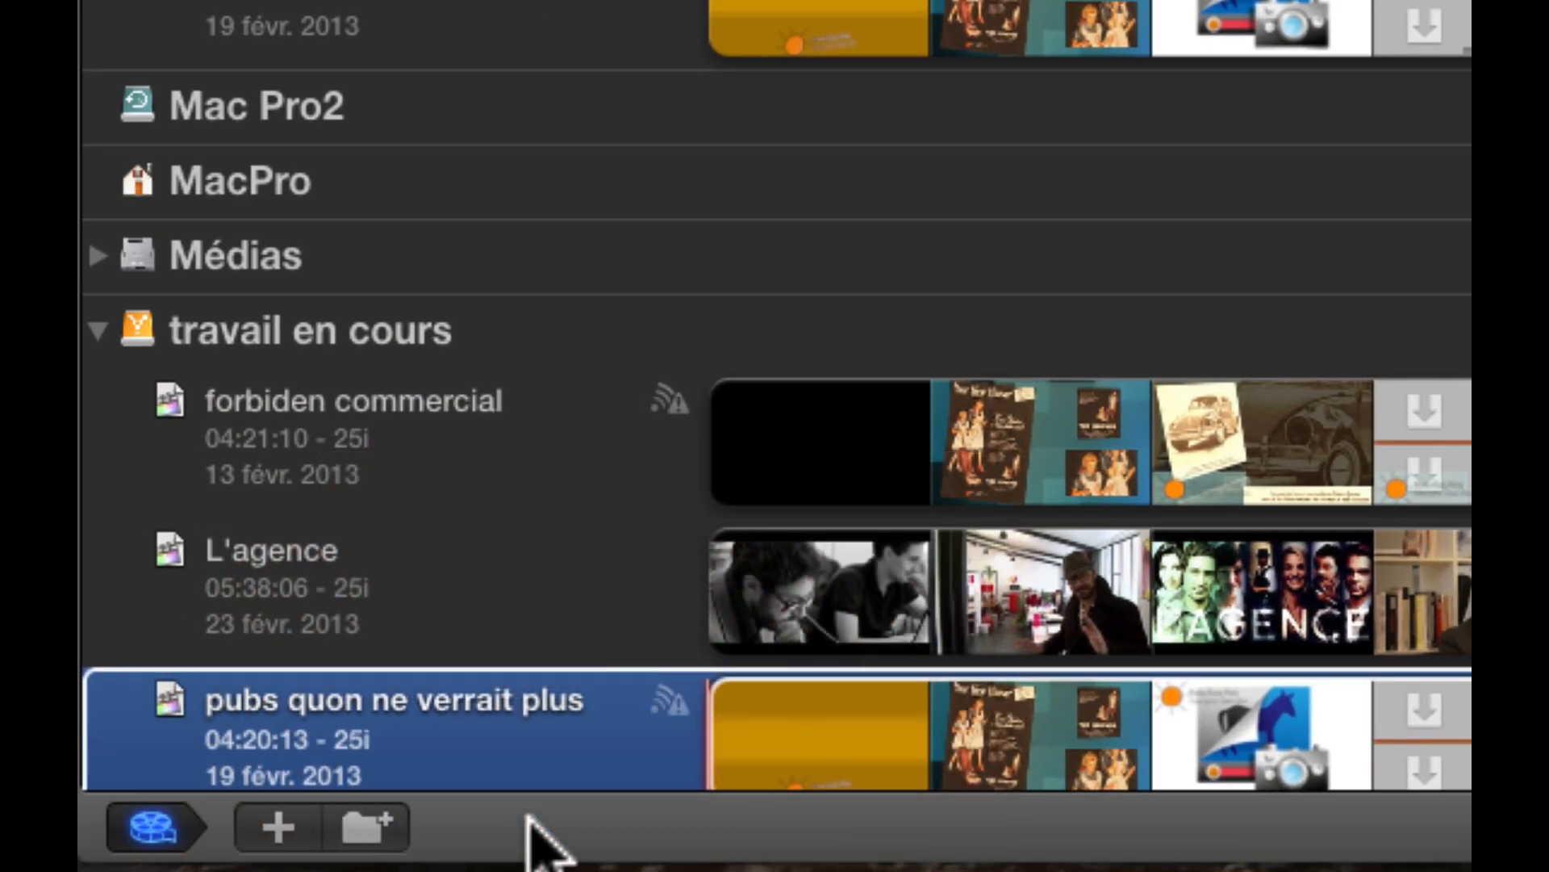
right_click(275, 399)
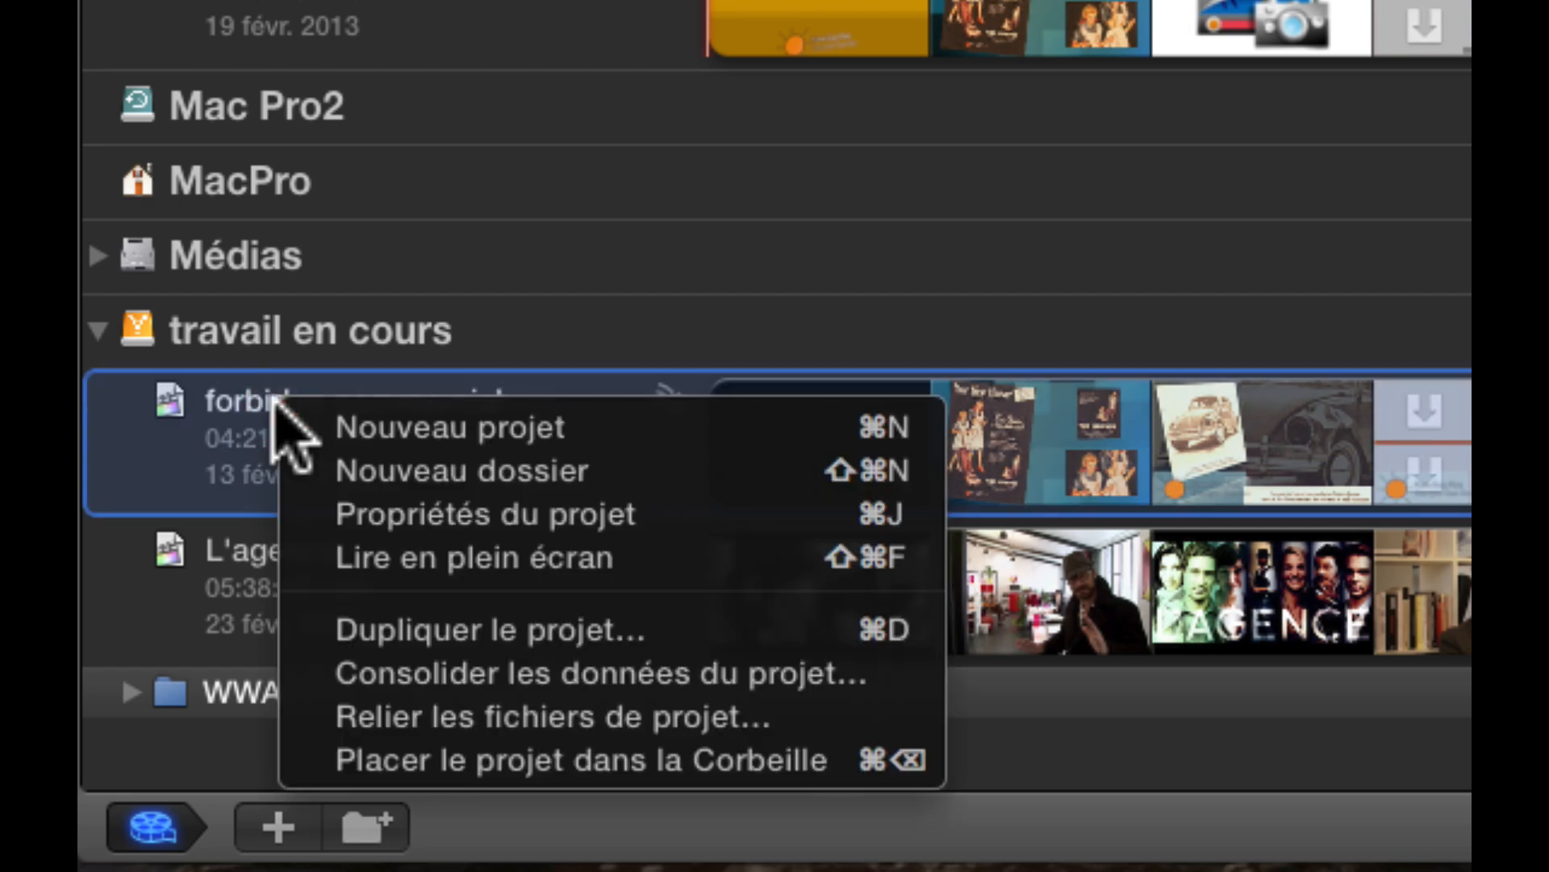
left_click(448, 759)
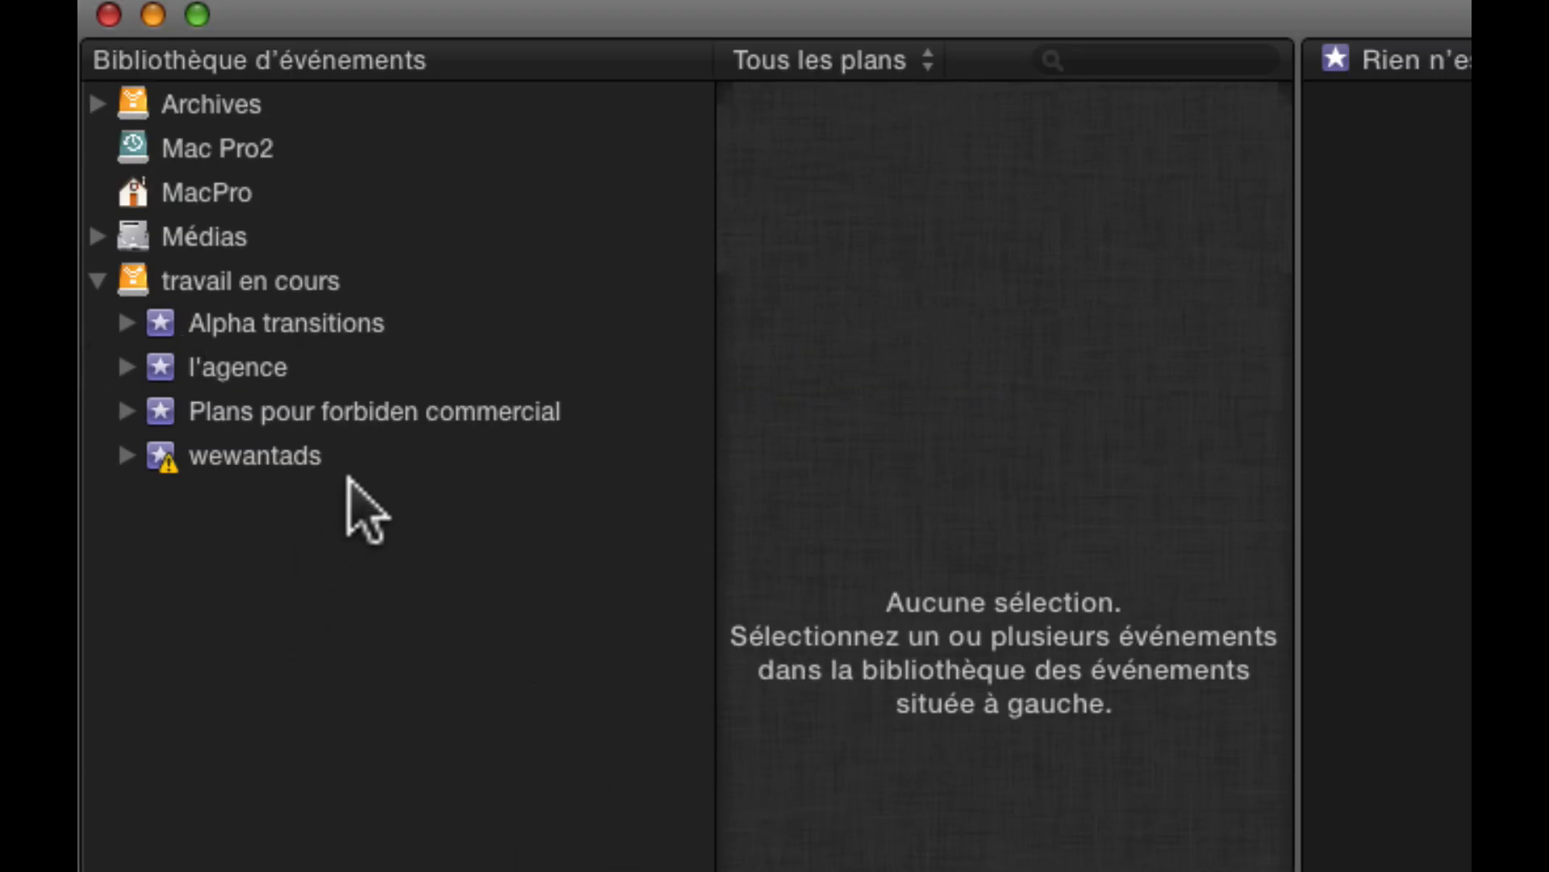
Move the Plans pour forbiden commercial event on the travail en cours drive to the Trash, and collapse that drive
right_click(226, 410)
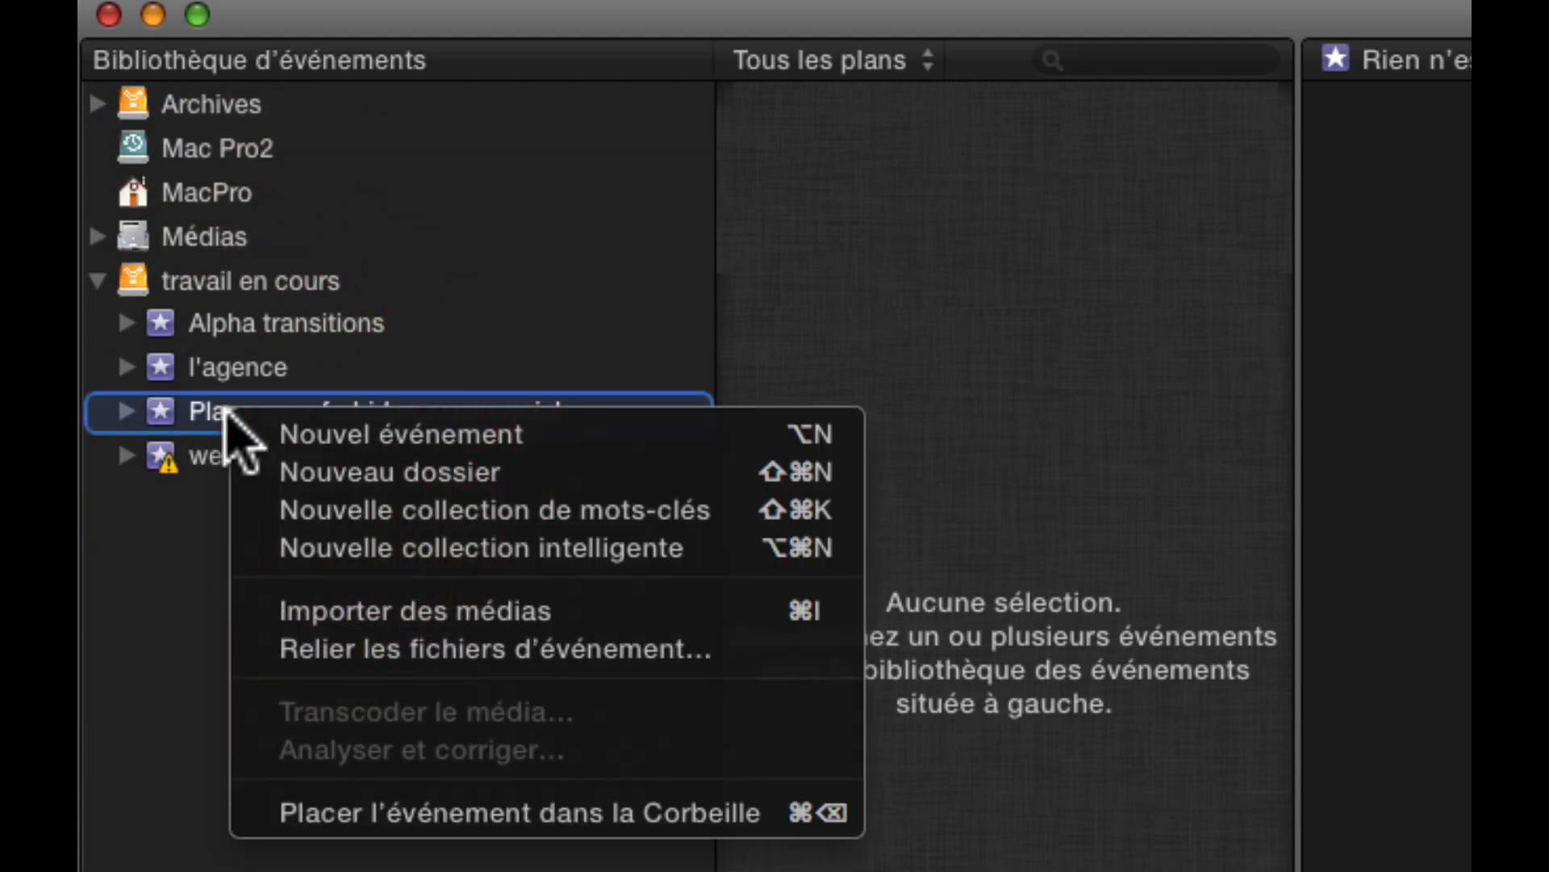
left_click(303, 812)
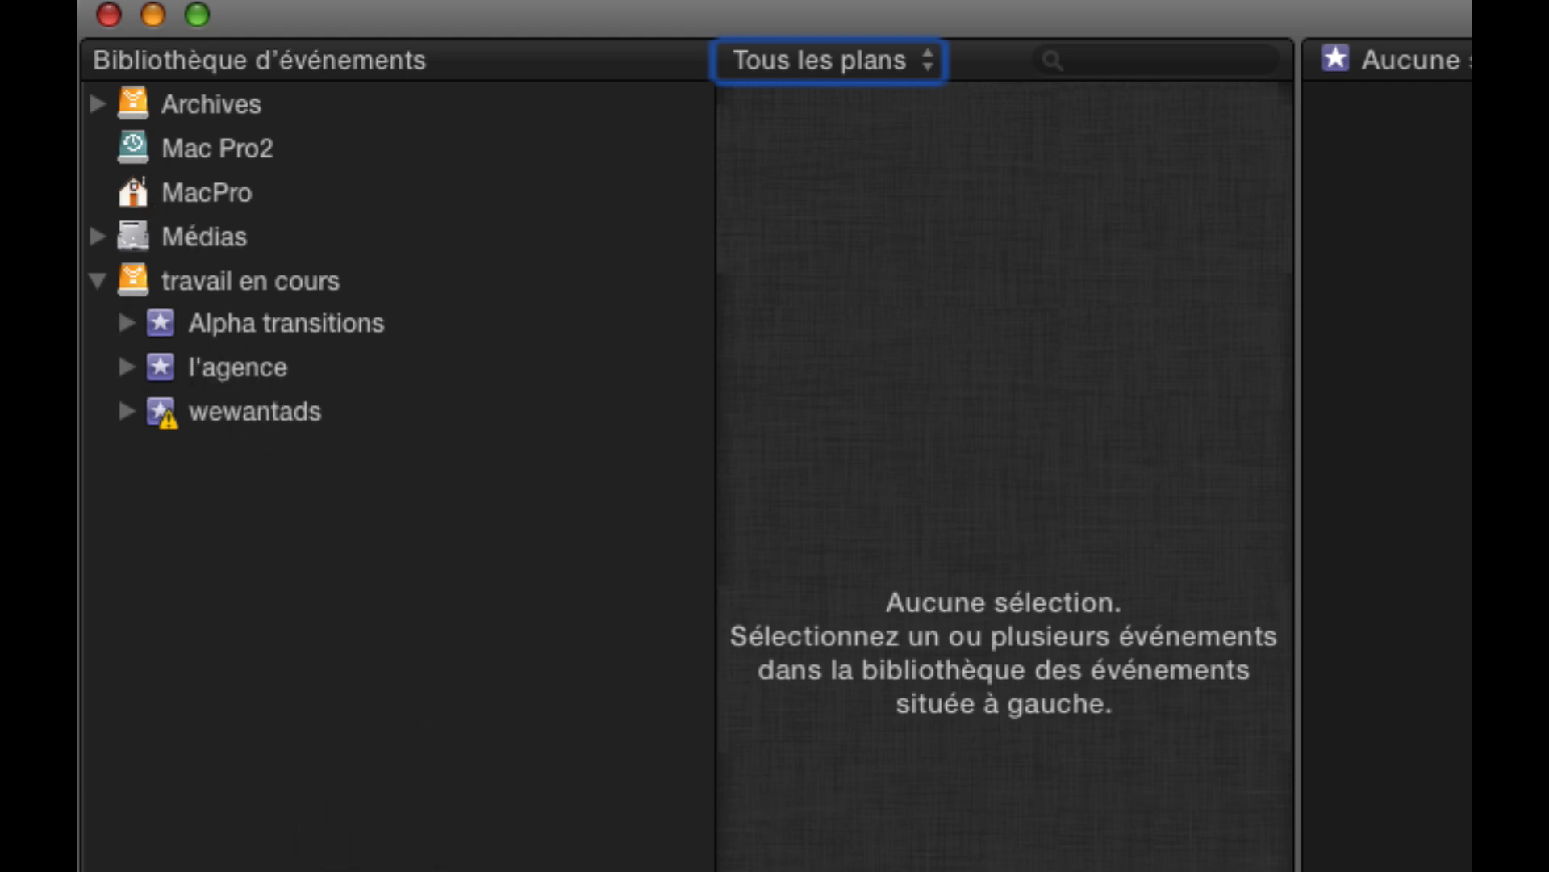
left_click(93, 280)
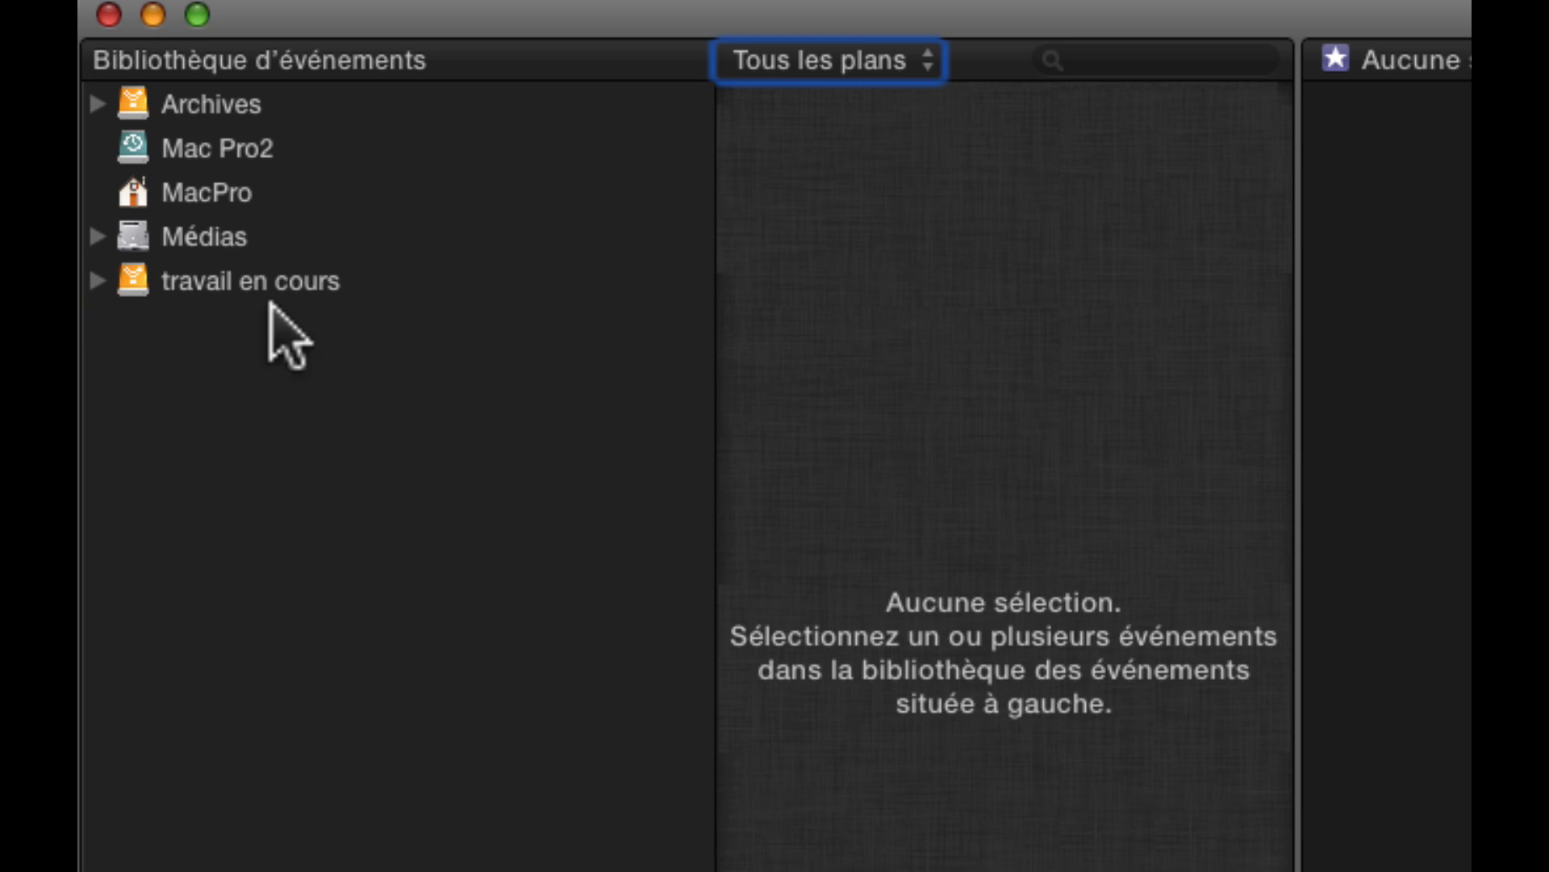
Review the events kept on the Archives drive, and collapse Archives in both the event and project libraries
left_click(98, 104)
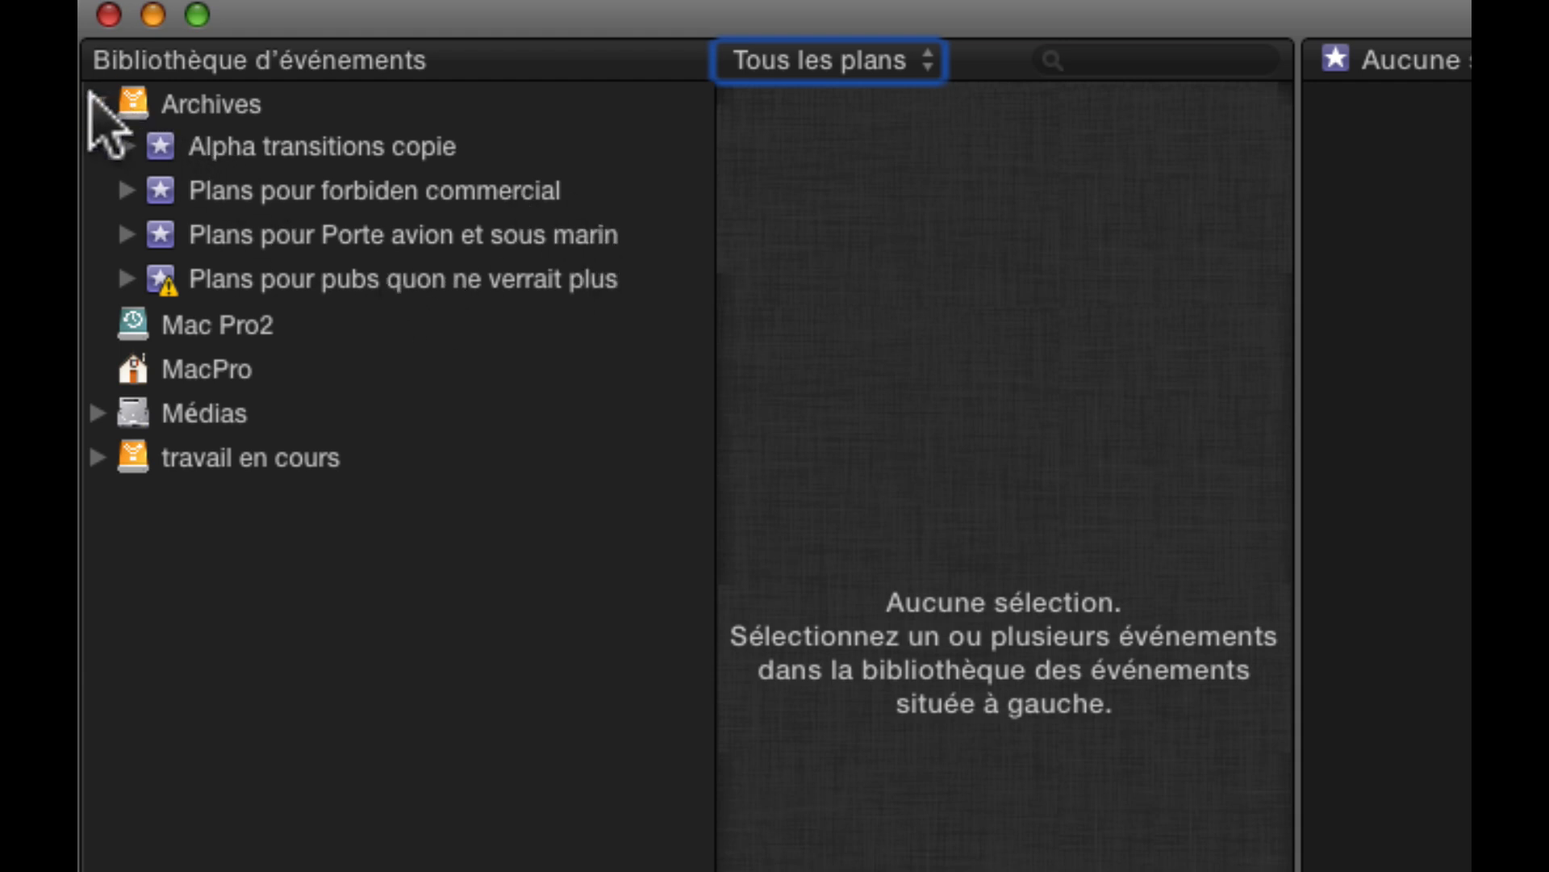
left_click(98, 104)
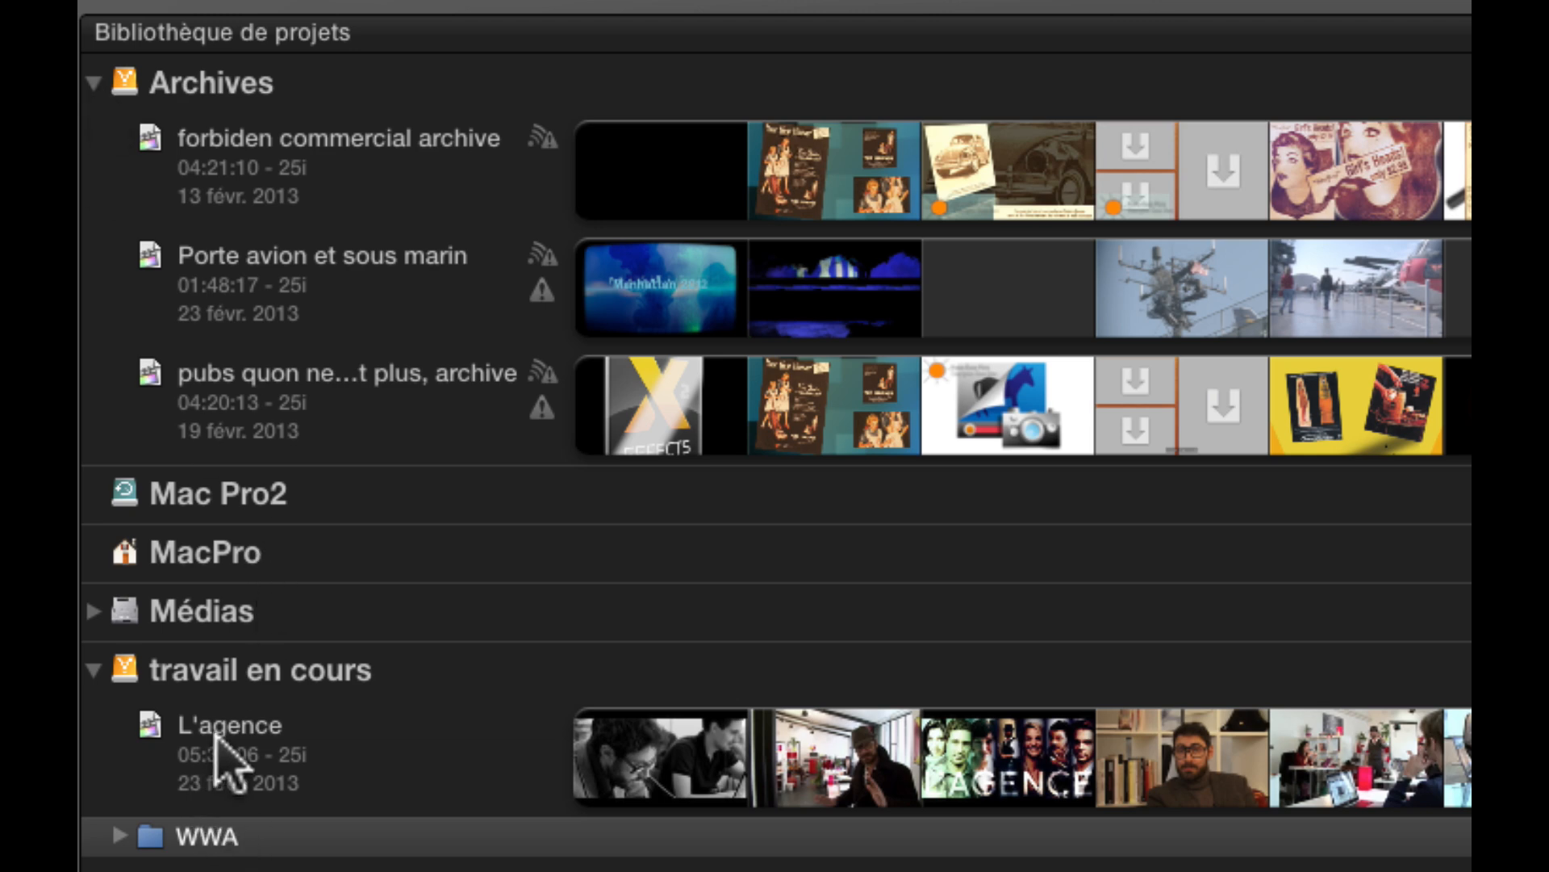
left_click(93, 82)
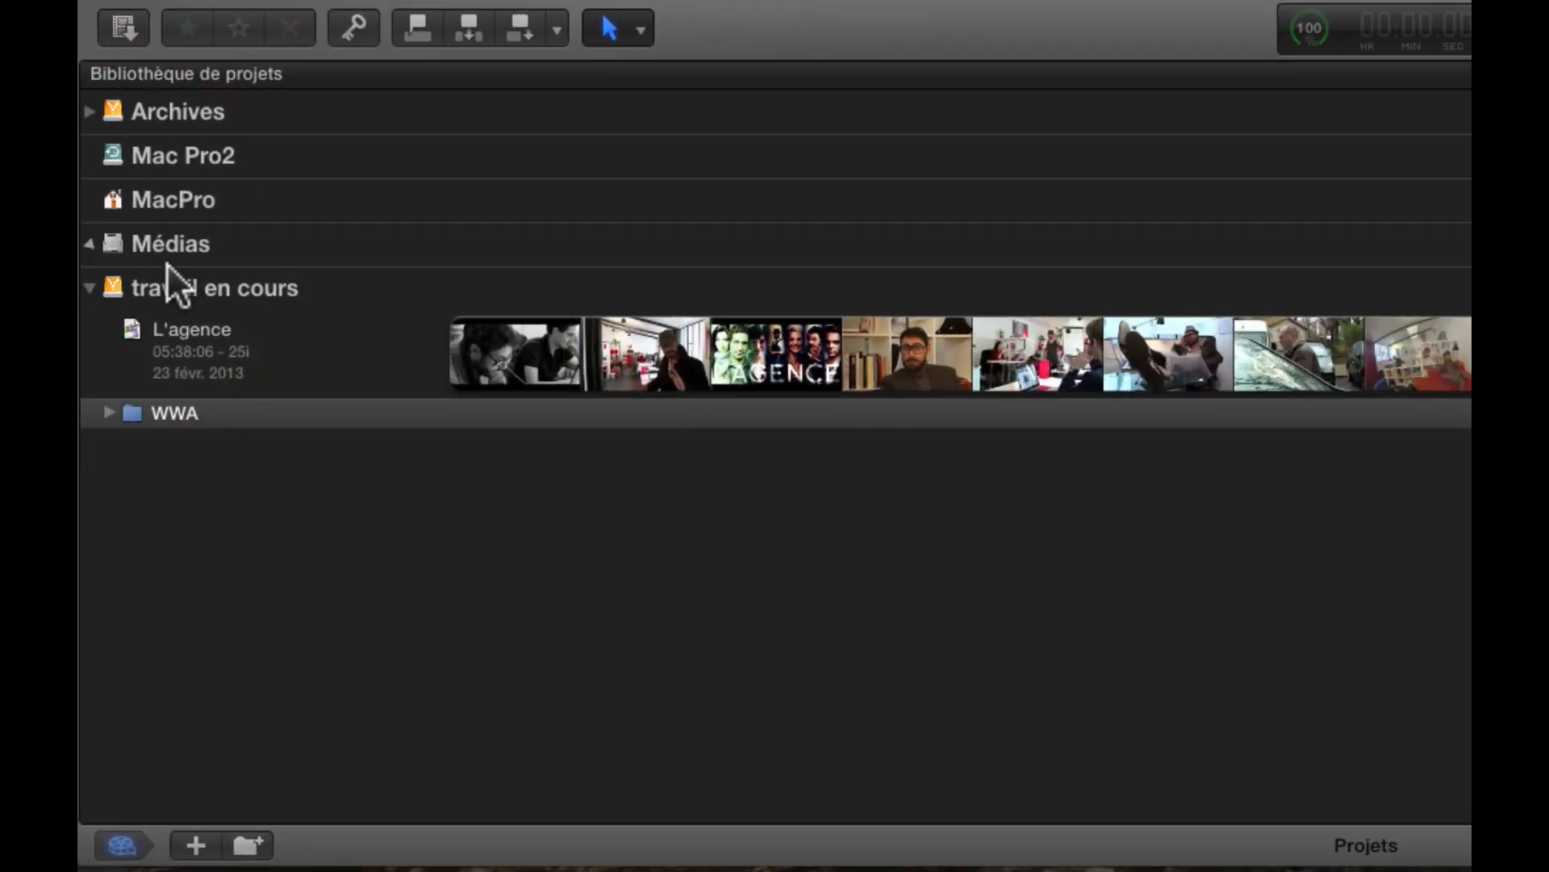
Expand the Médias drive in the project library and open its GPM2012 project in the timeline
double_click(167, 263)
scroll(337, 458, "down", 2)
scroll(337, 457, "down", 3)
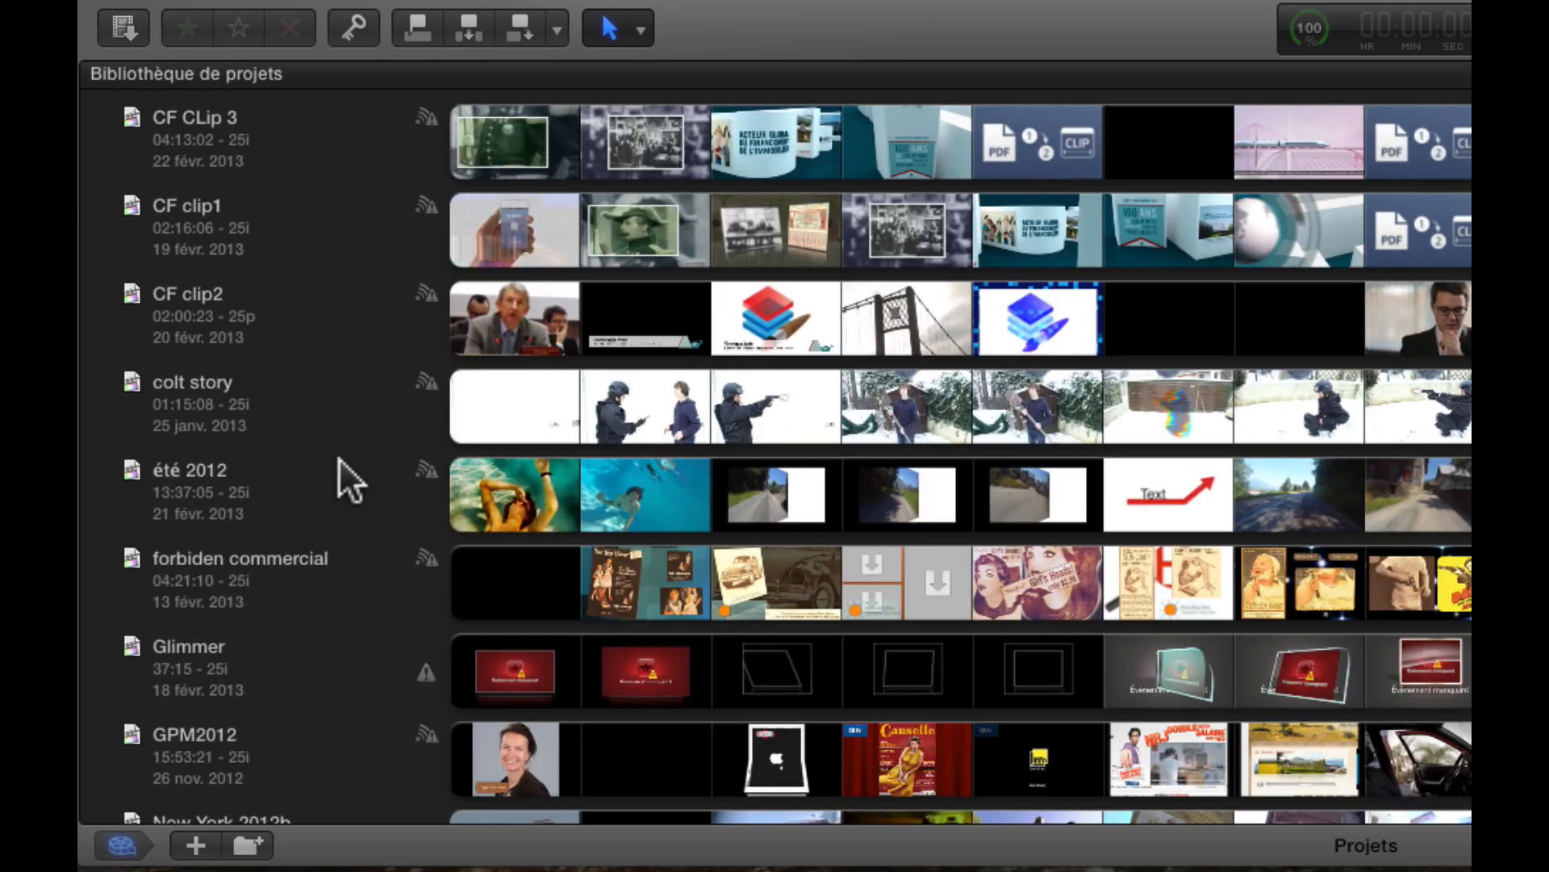
scroll(292, 488, "down", 4)
scroll(292, 490, "down", 1)
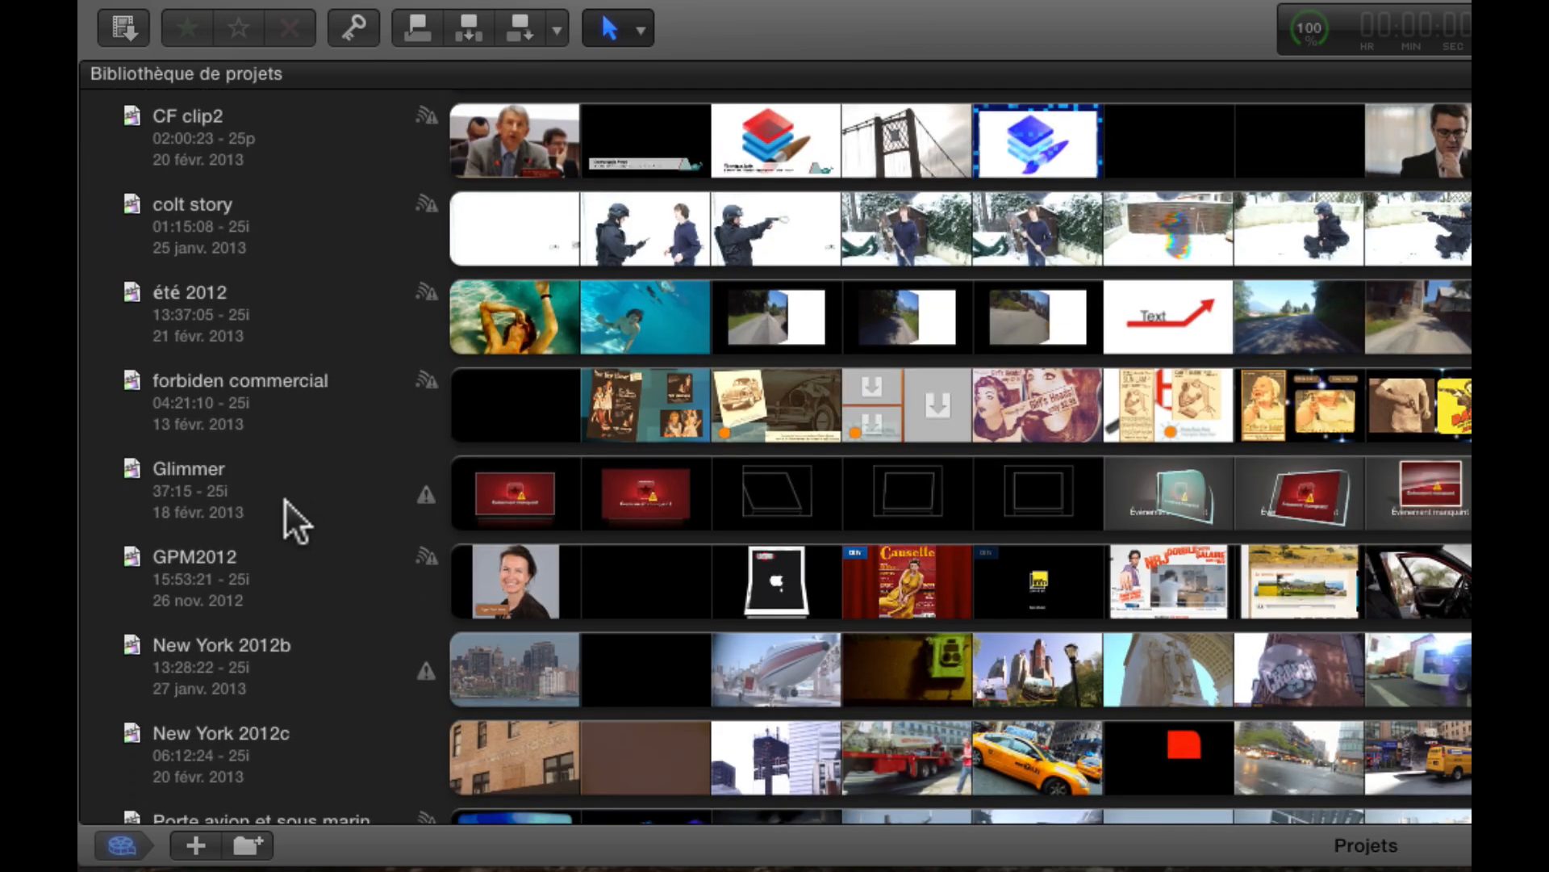
left_click(186, 564)
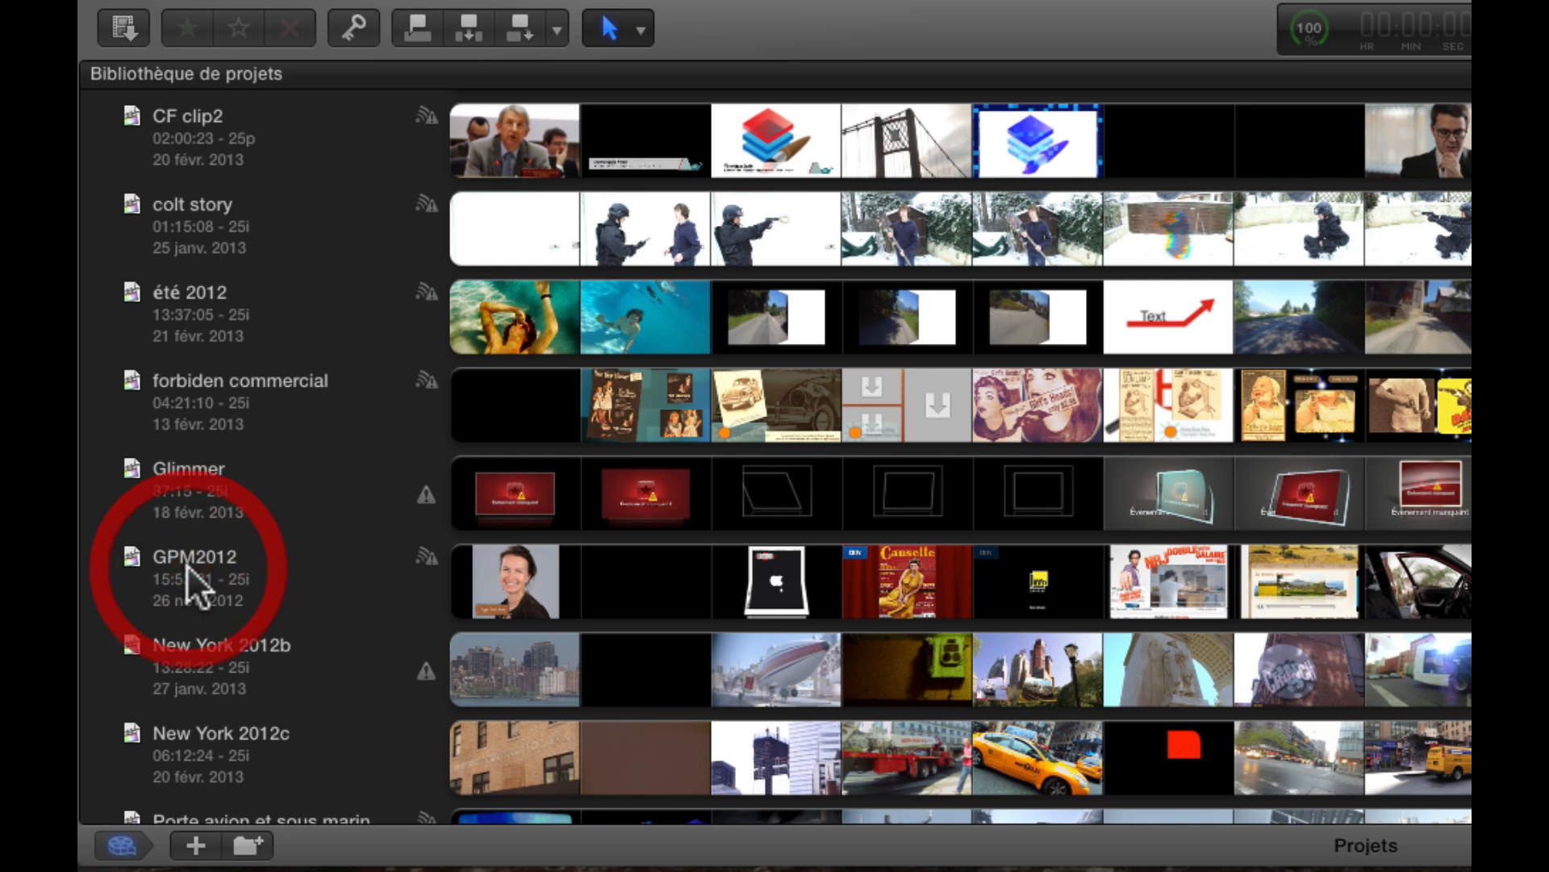
left_click(186, 564)
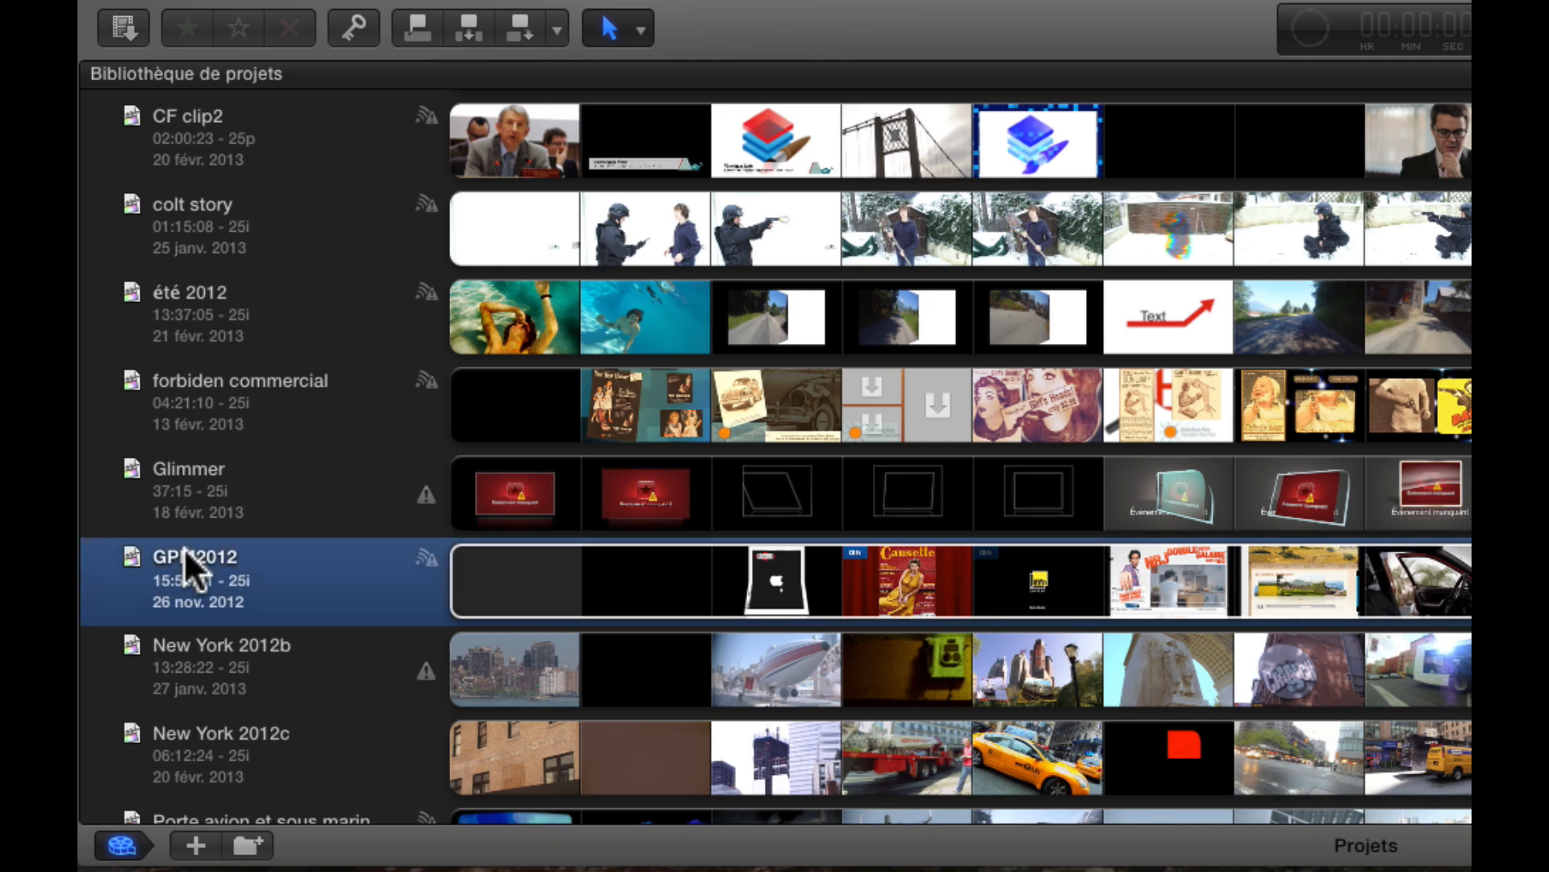
double_click(182, 545)
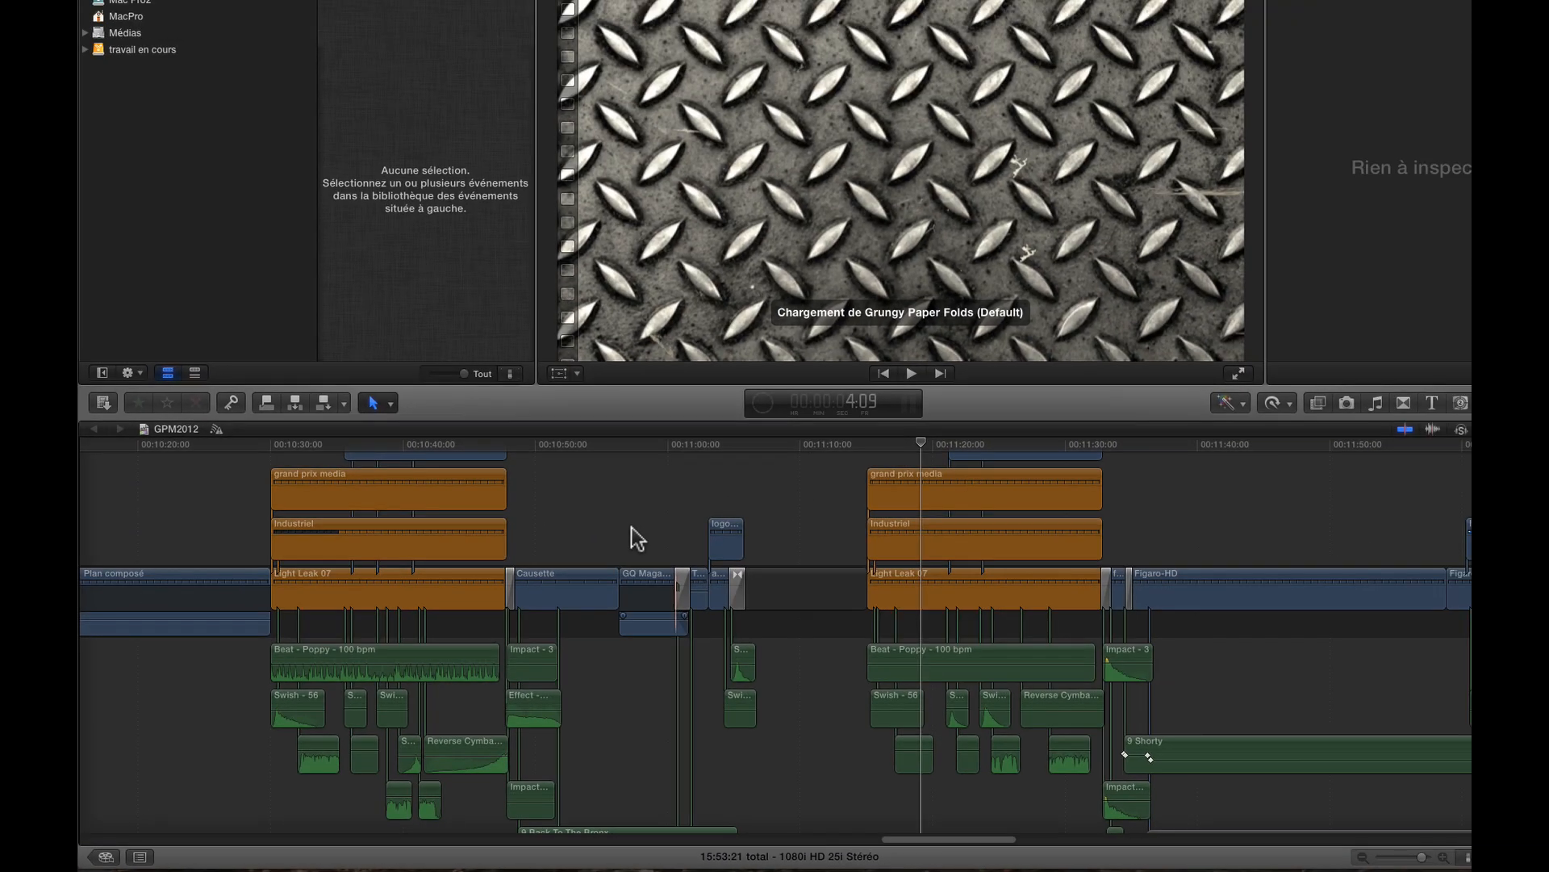
Fit the entire GPM2012 timeline in view and place the playhead on the compound clip shortly after the 4-minute mark
scroll(589, 519, "left", 10)
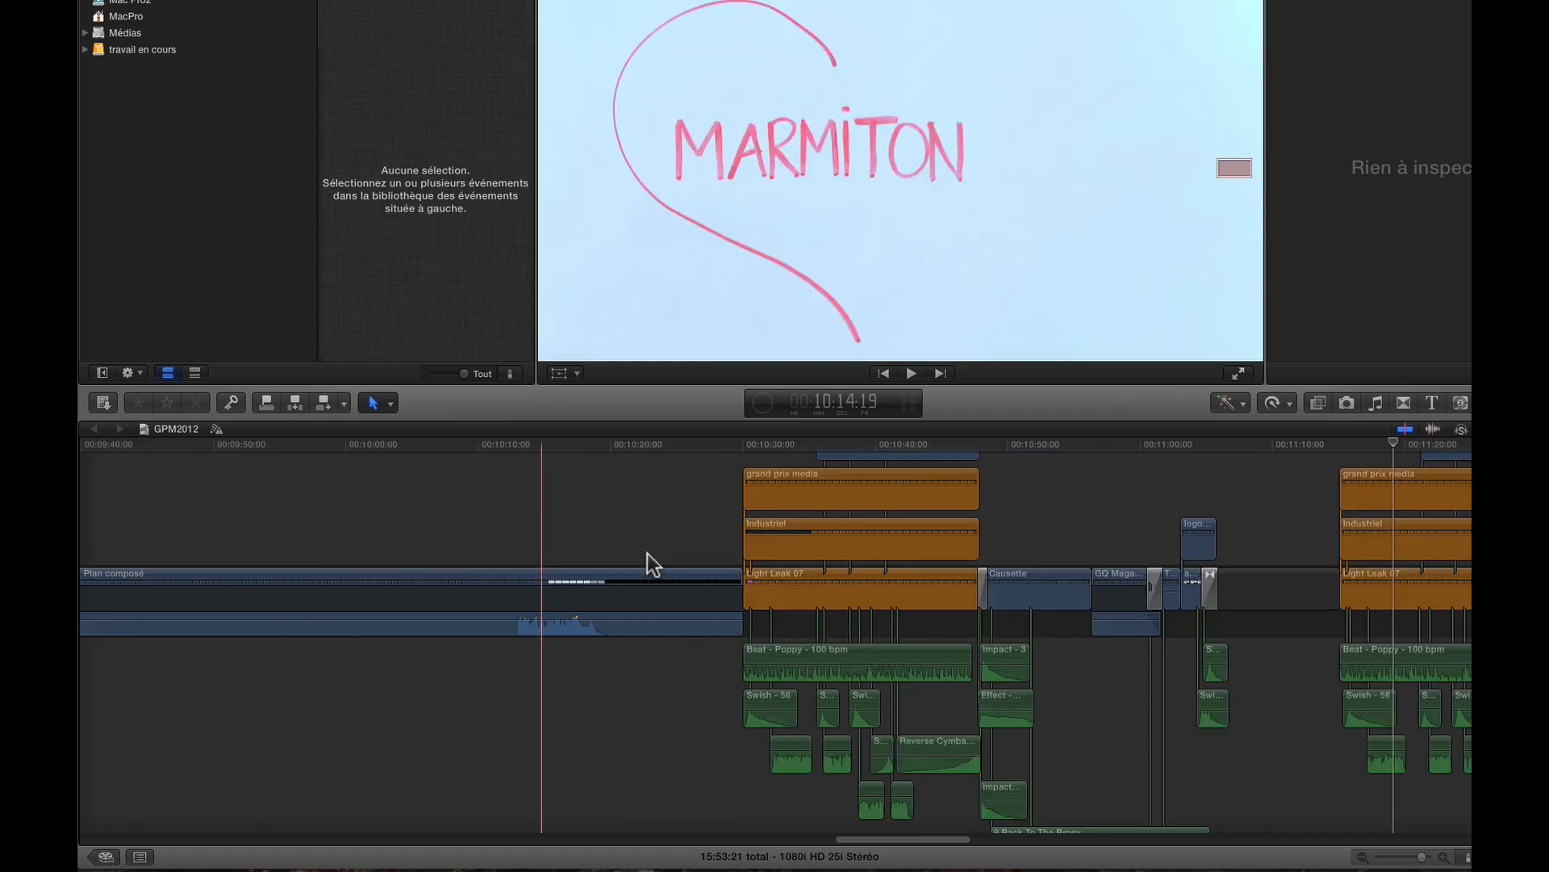
key("shift+z")
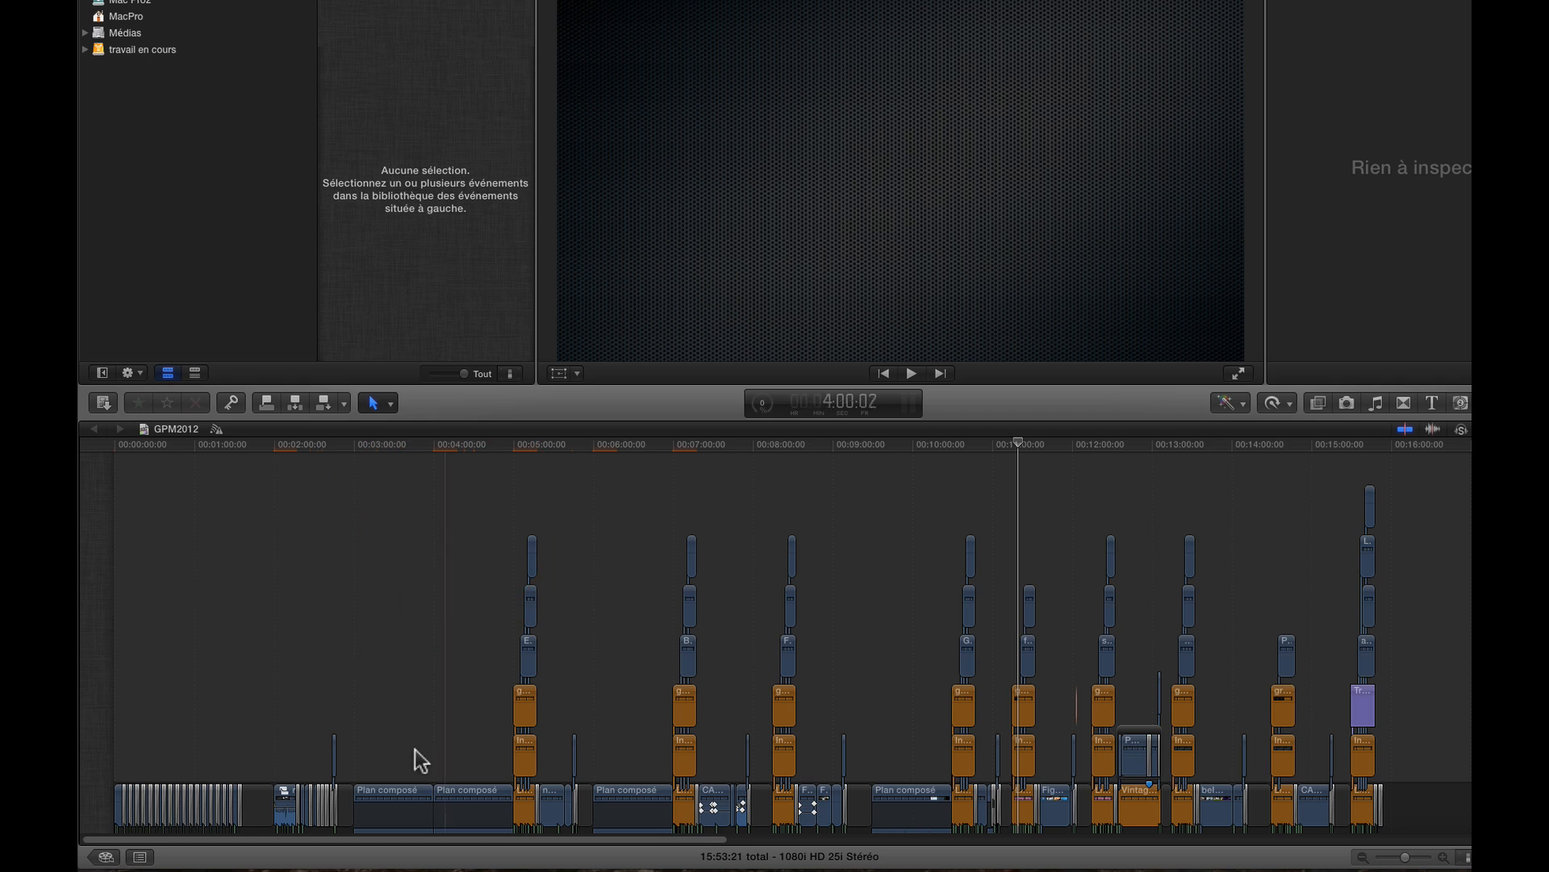
left_click(454, 801)
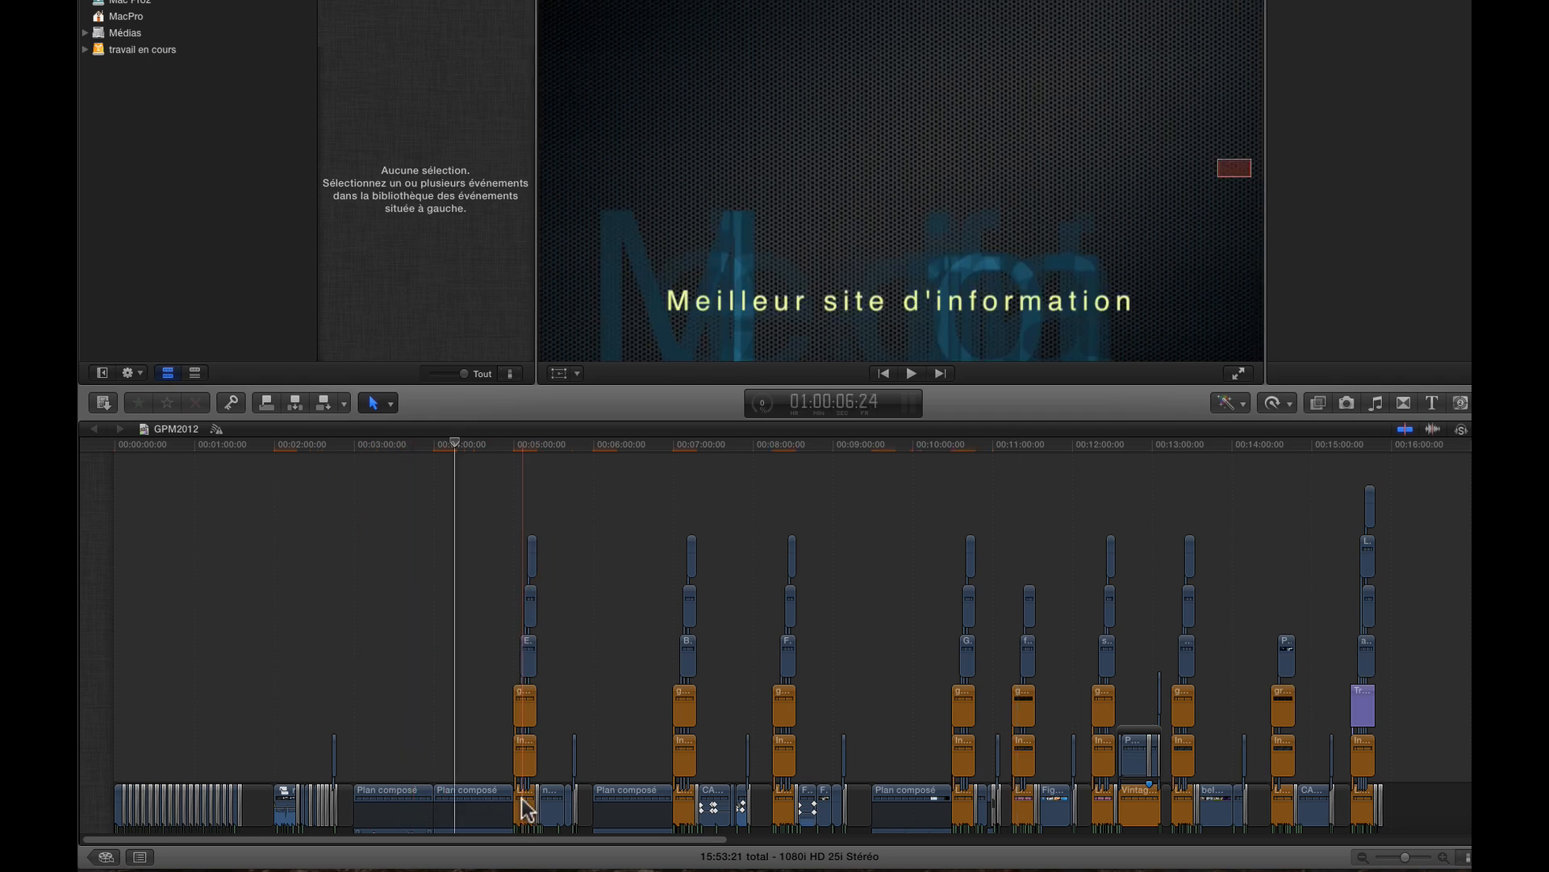
Play the opening of the remise prix modèle 1 compound clip at the 2-minute mark of the GPM2012 timeline
left_click(284, 809)
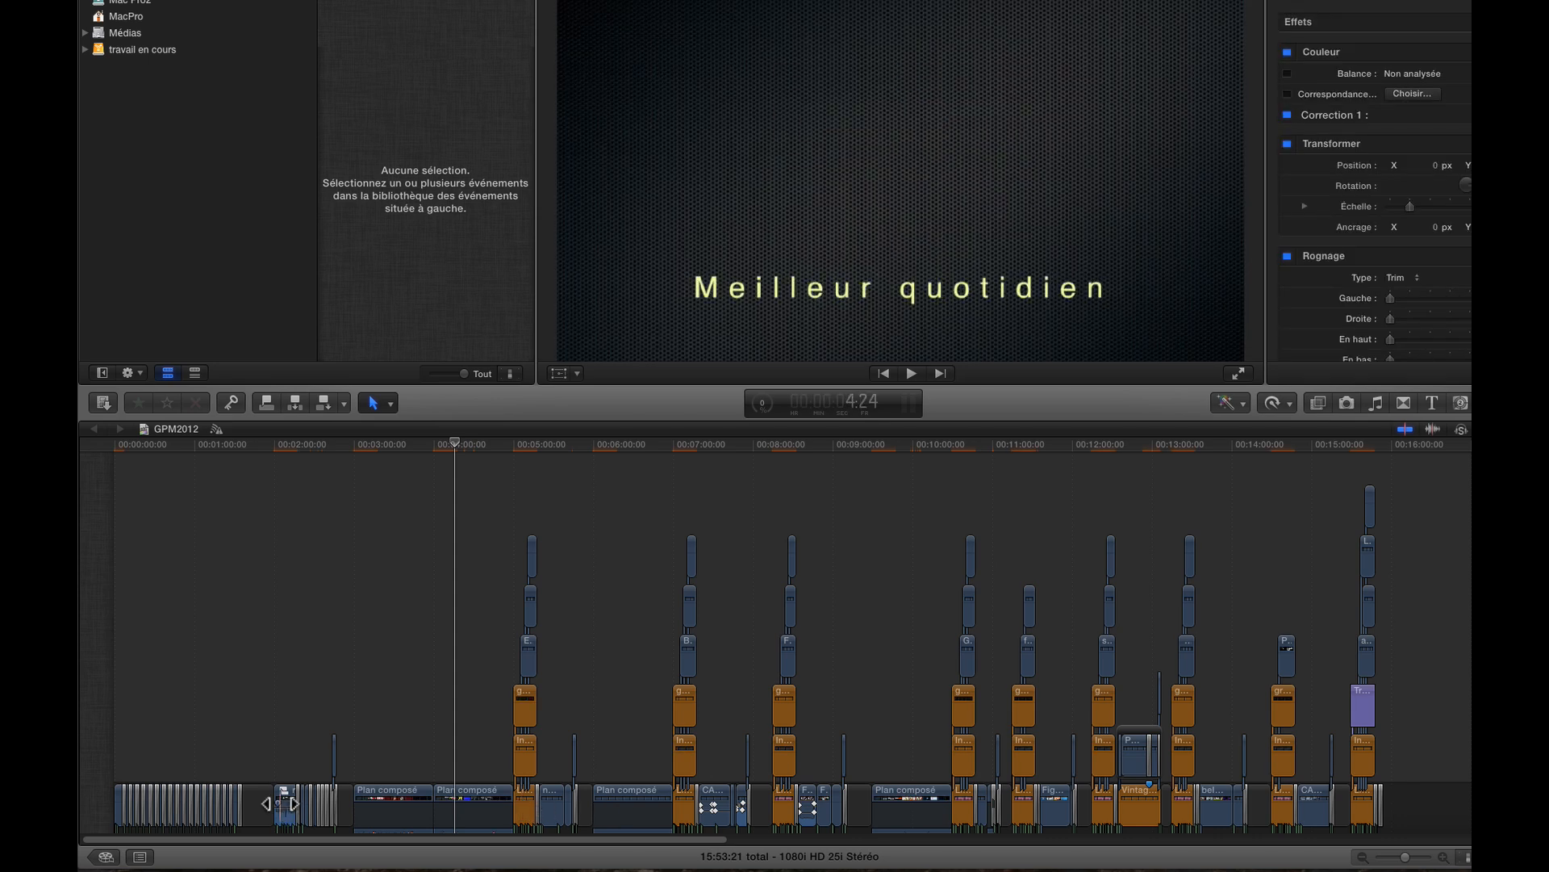
key("super+equal")
key("super+equal")
key("super+equal")
key("super+equal")
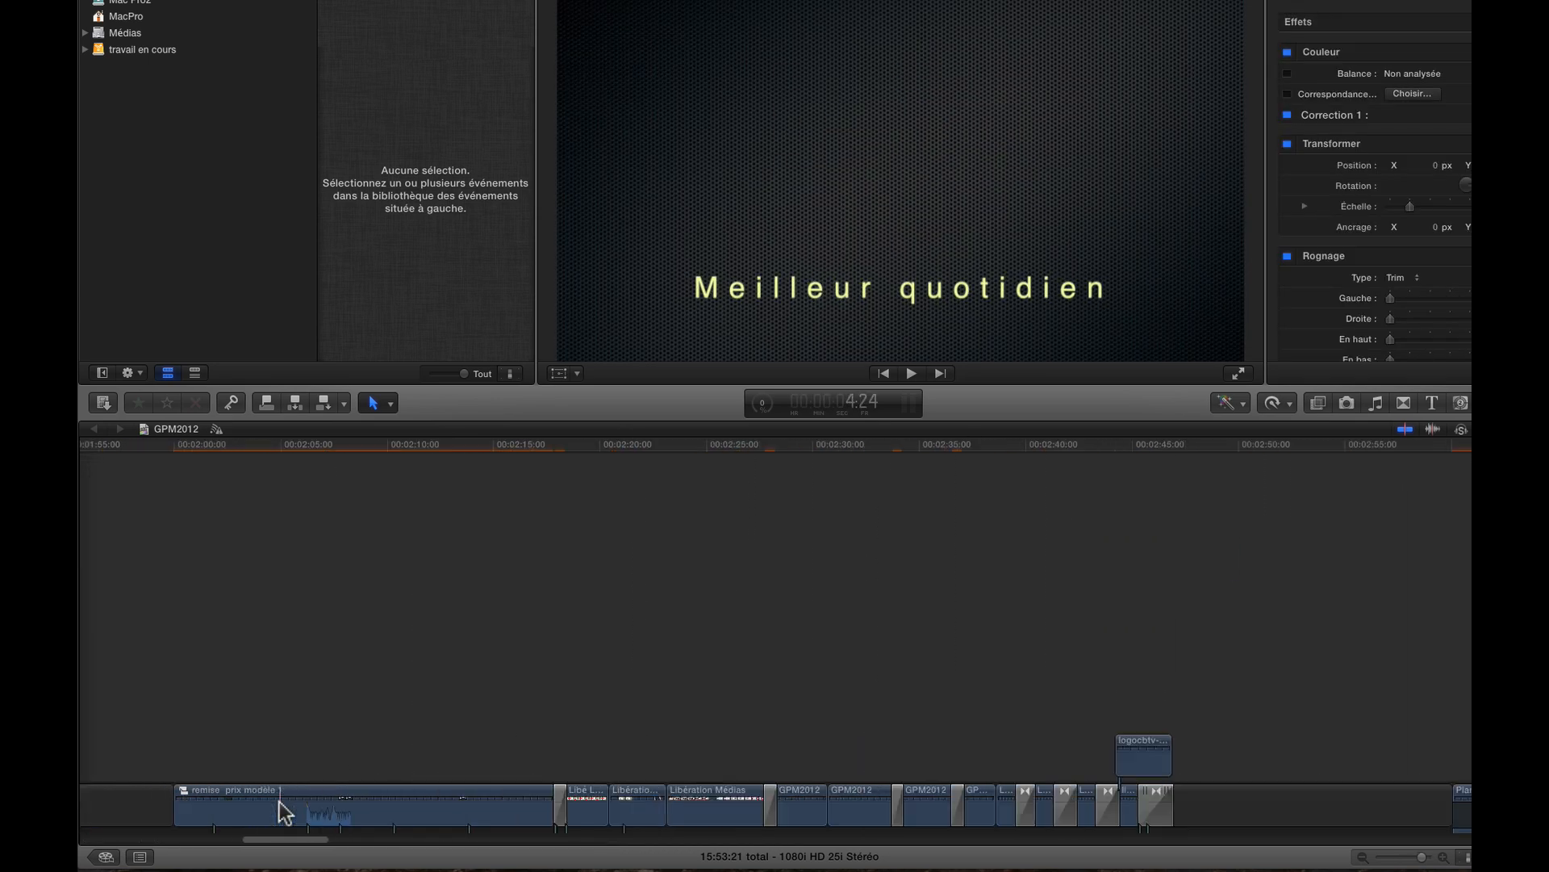
left_click(263, 446)
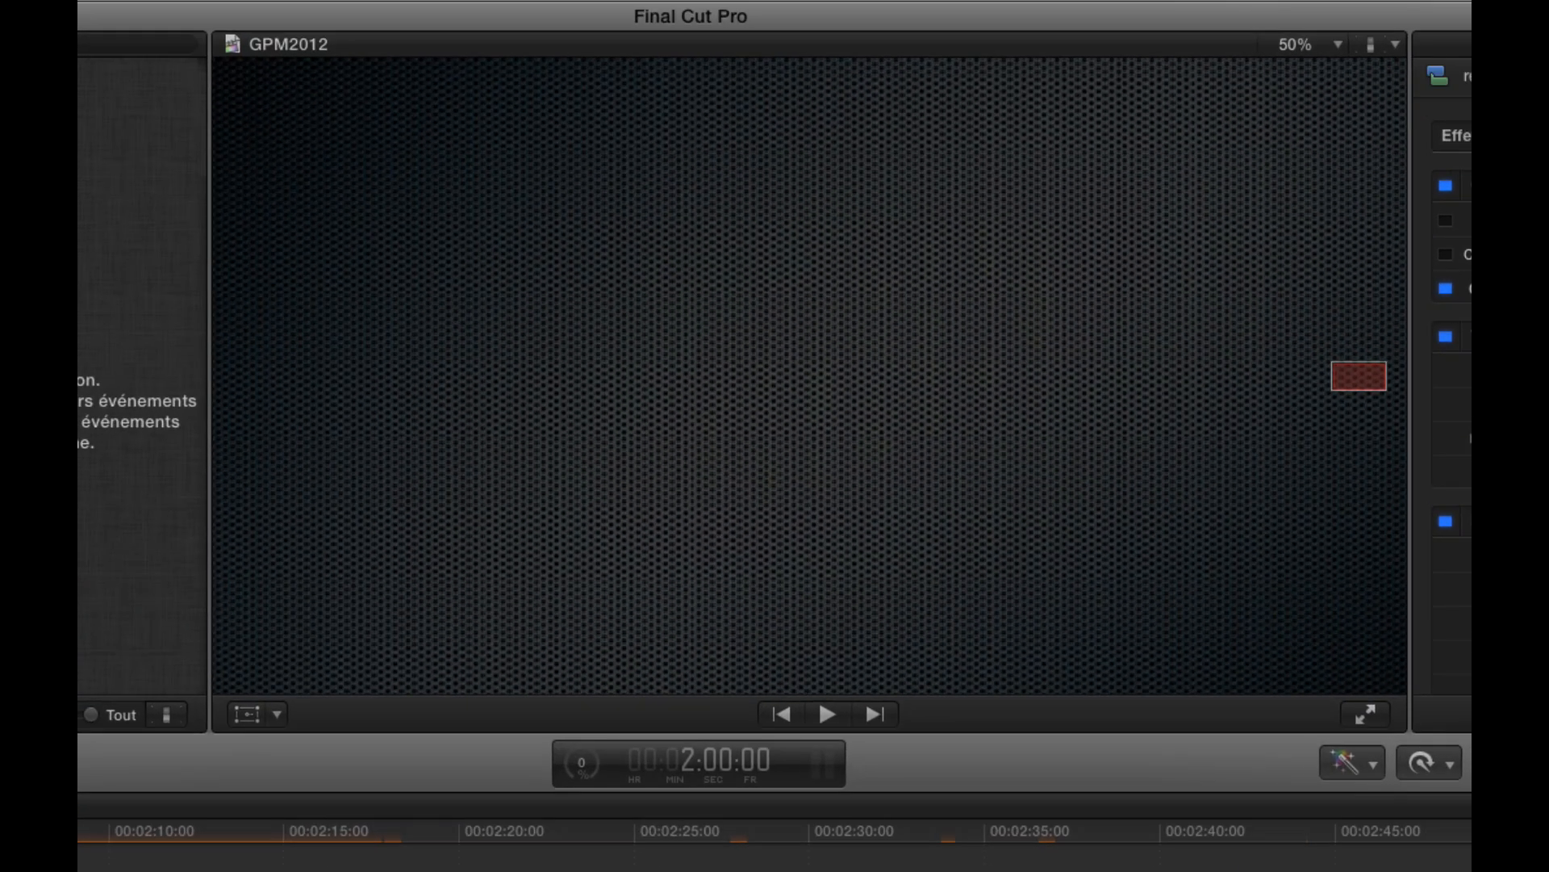
key("space")
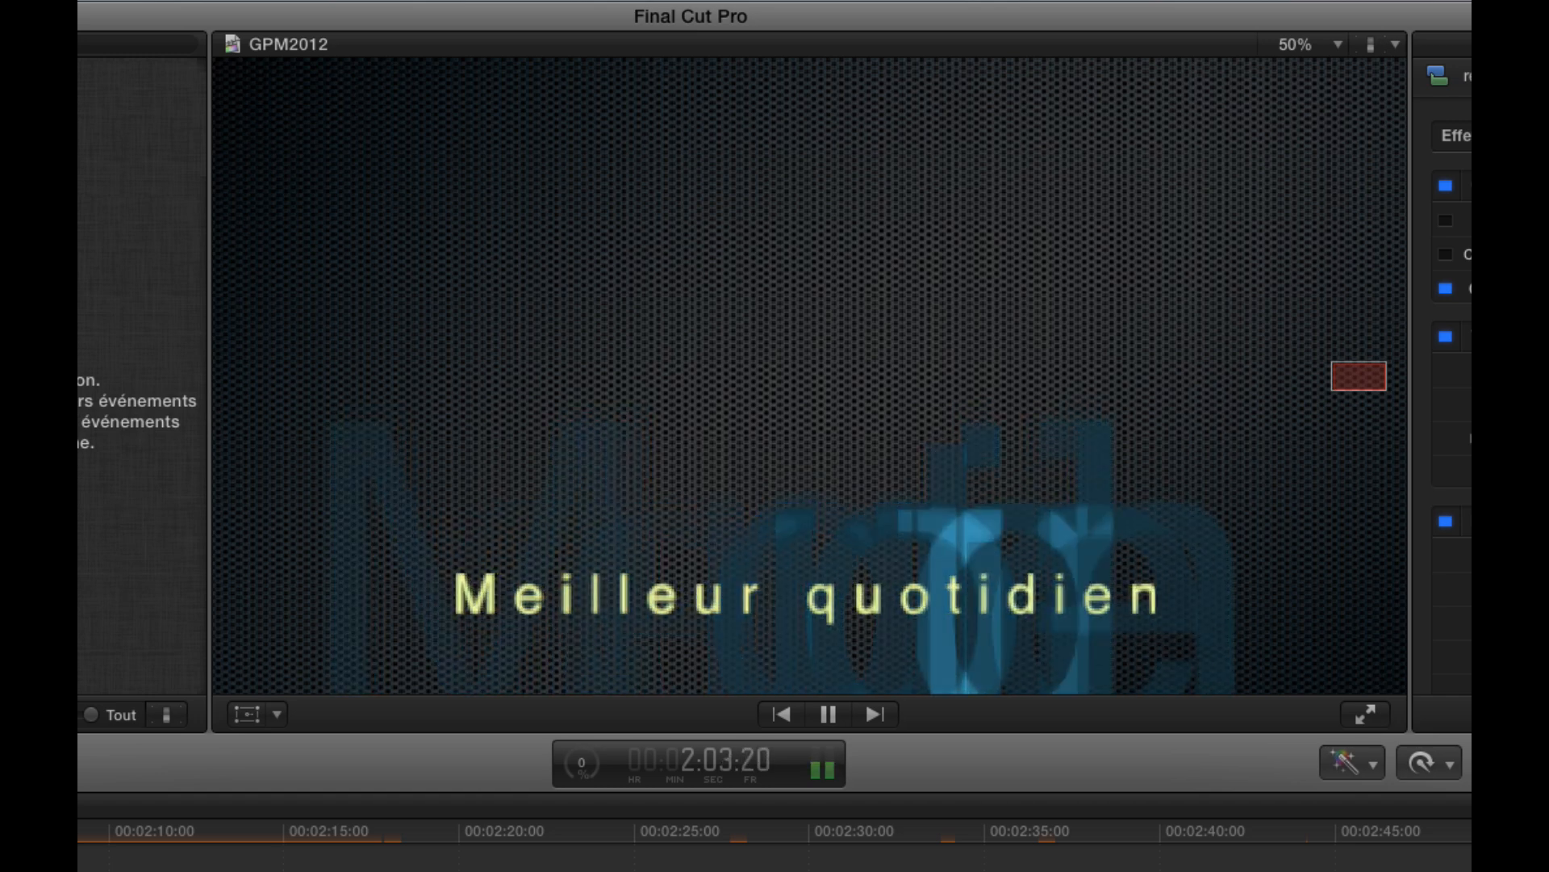
key("space")
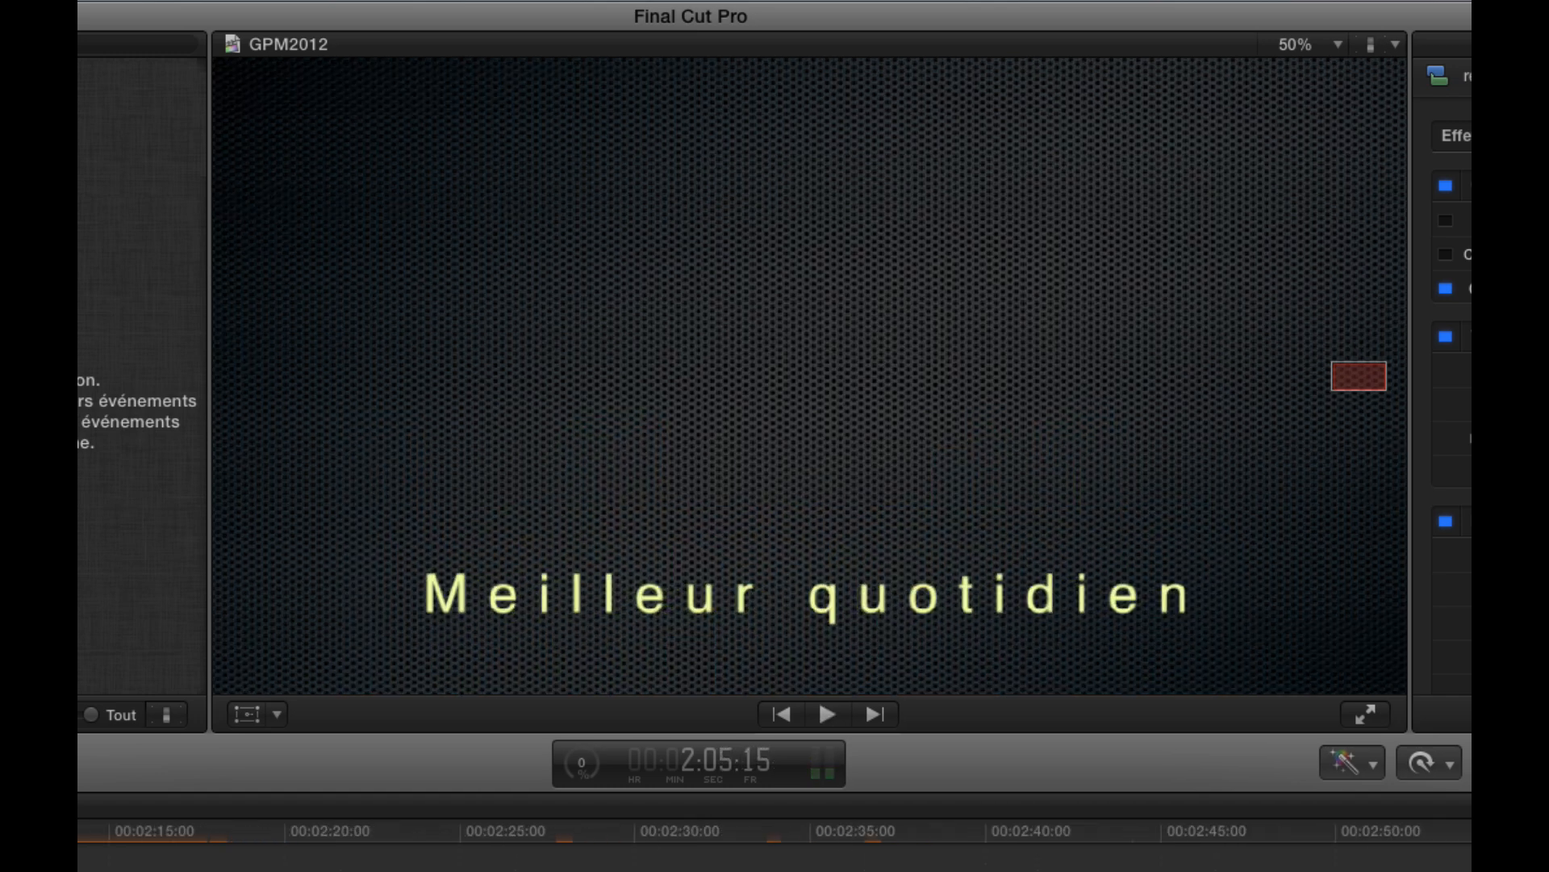
key("space")
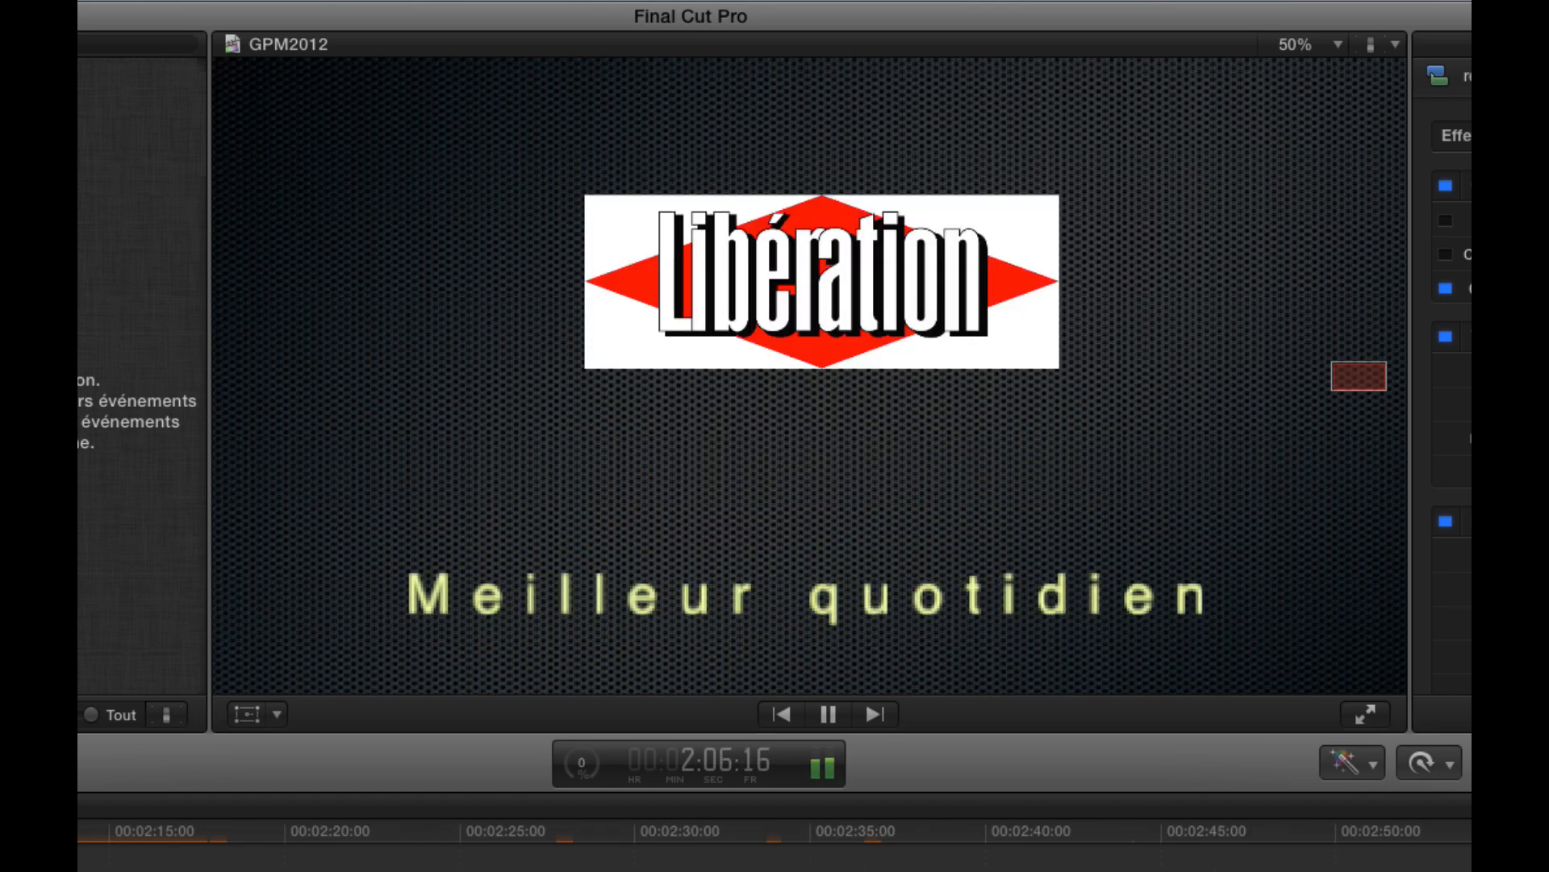
key("space")
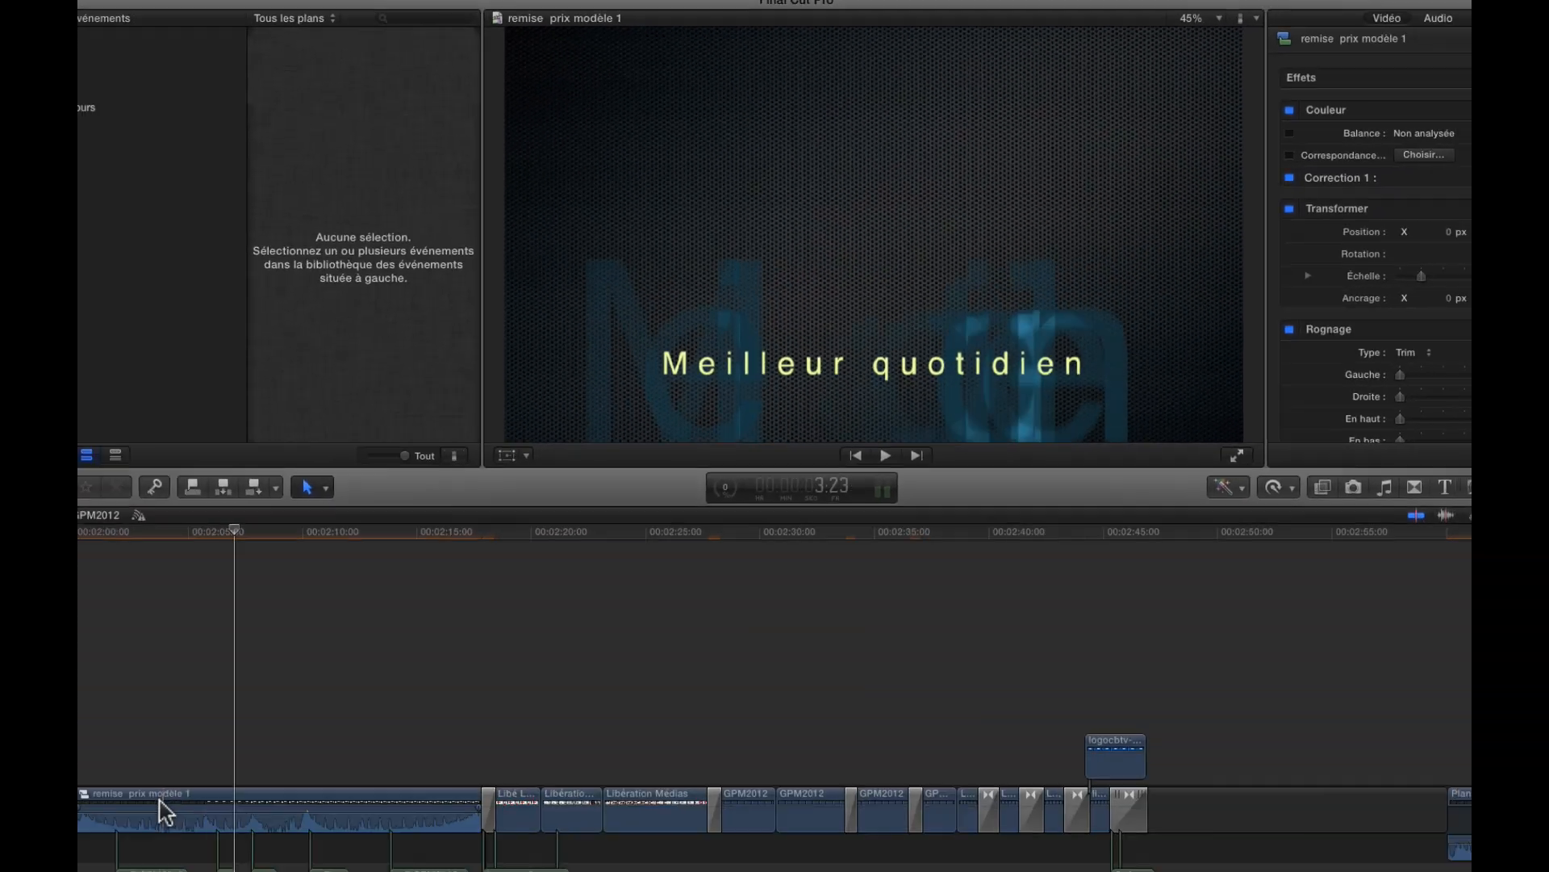
Open the remise prix modèle 1 compound clip, and preview the Plan composé clip around the 6-minute mark
double_click(235, 801)
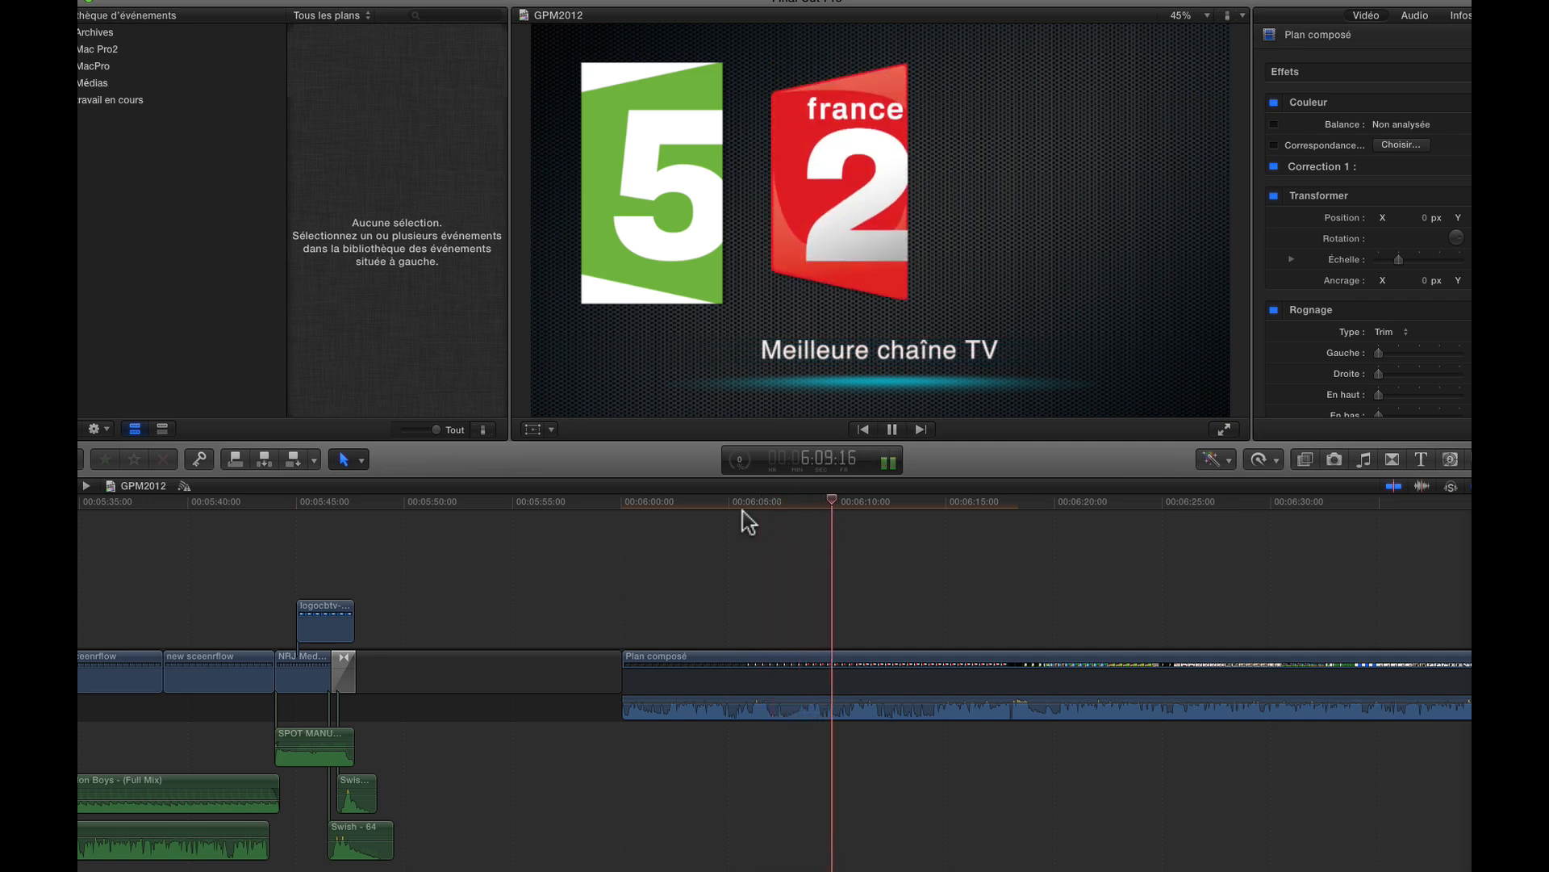
key("space")
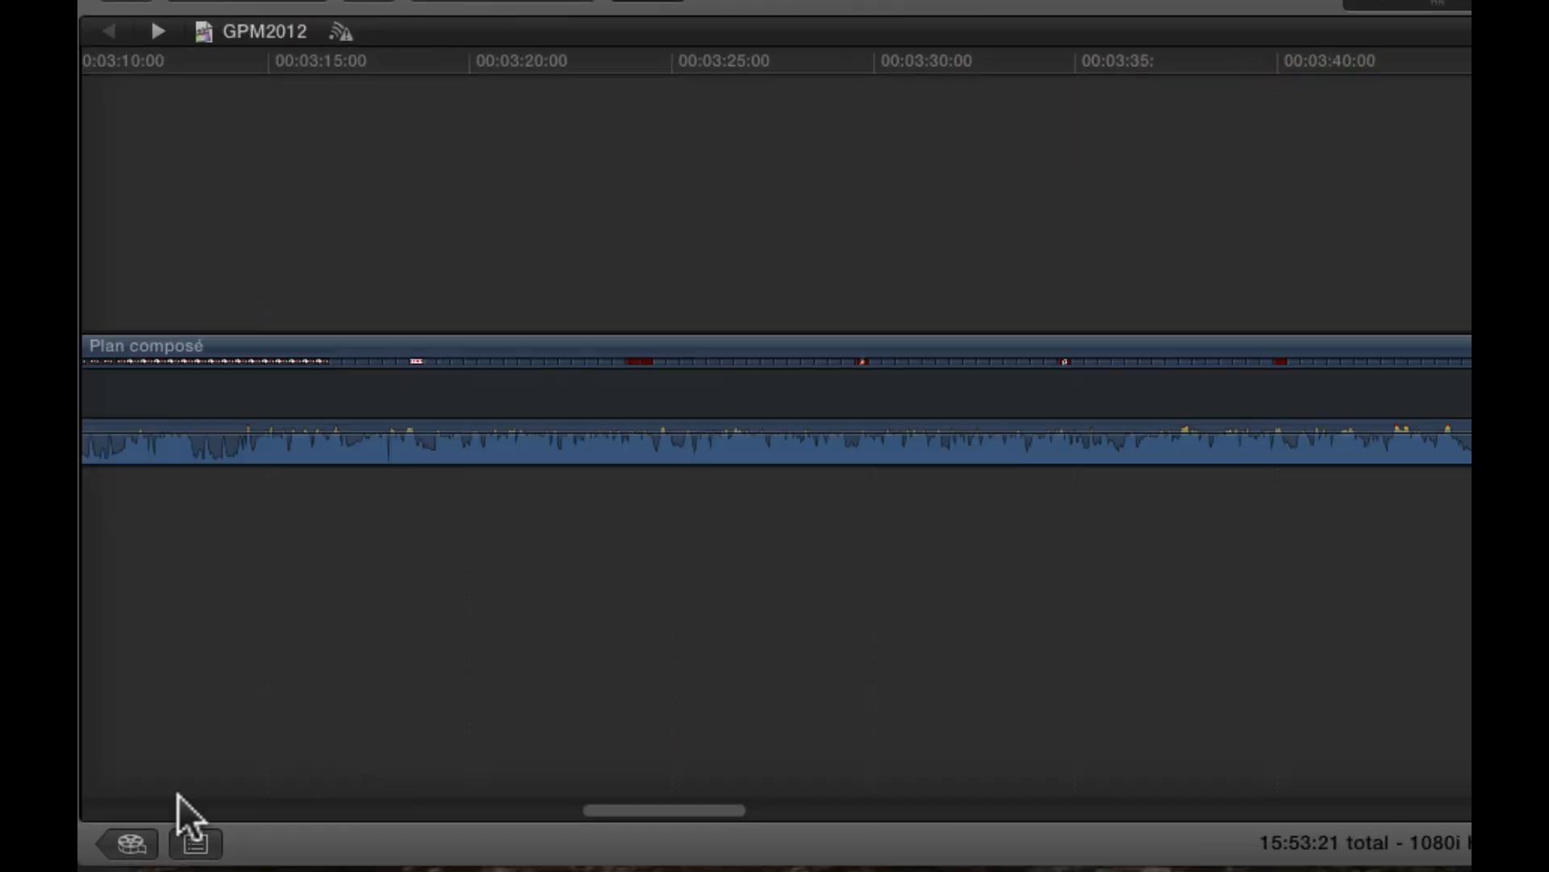
Start duplicating the GPM2012 project from the project library and name the copy GPM archives habillage
left_click(127, 840)
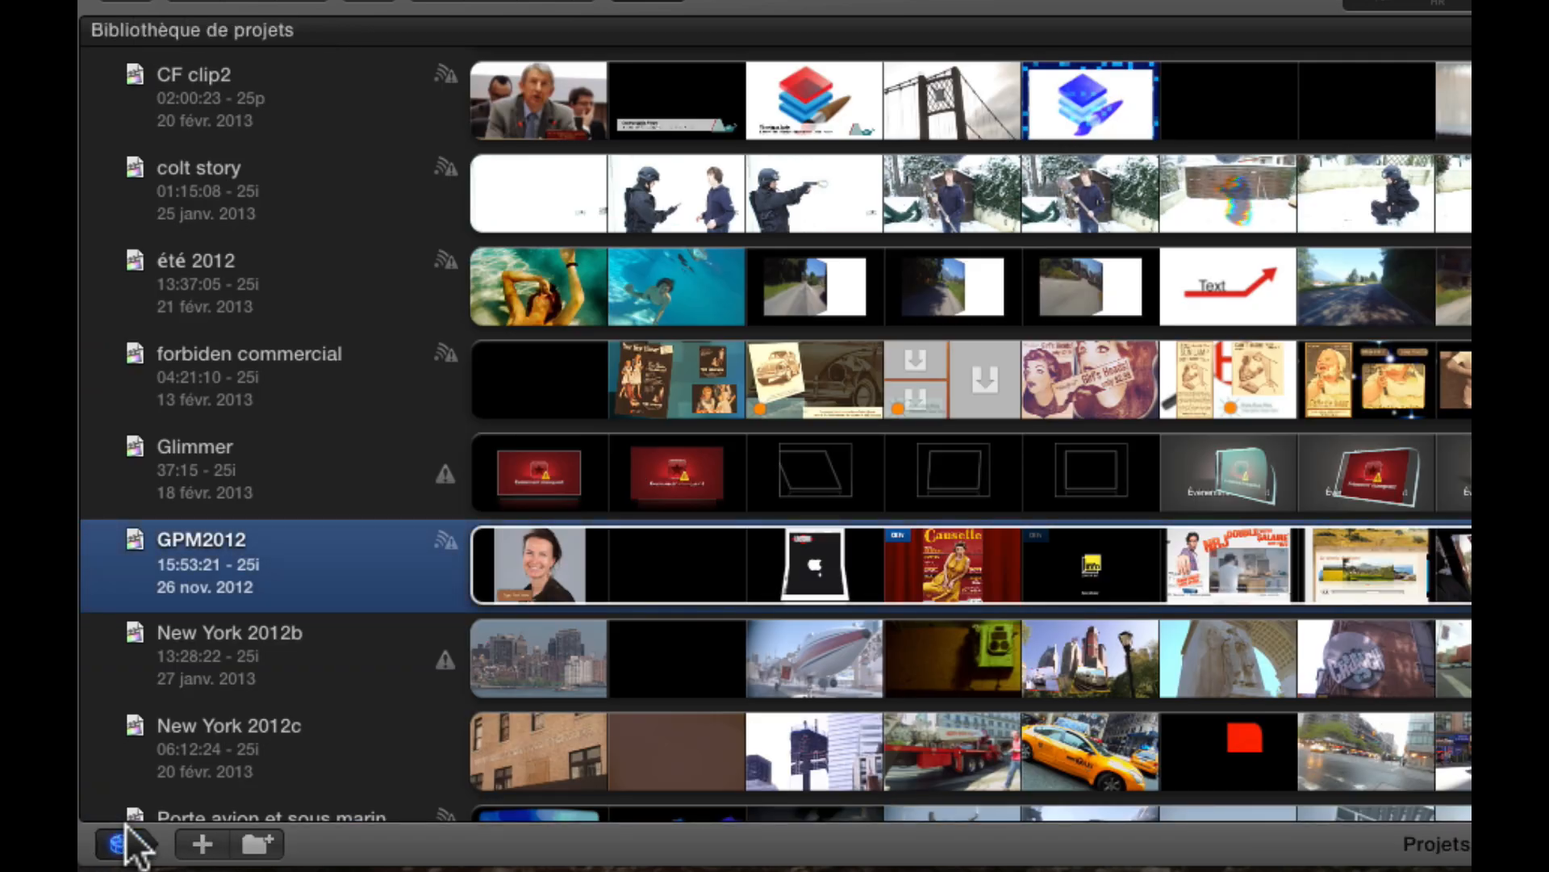
right_click(202, 549)
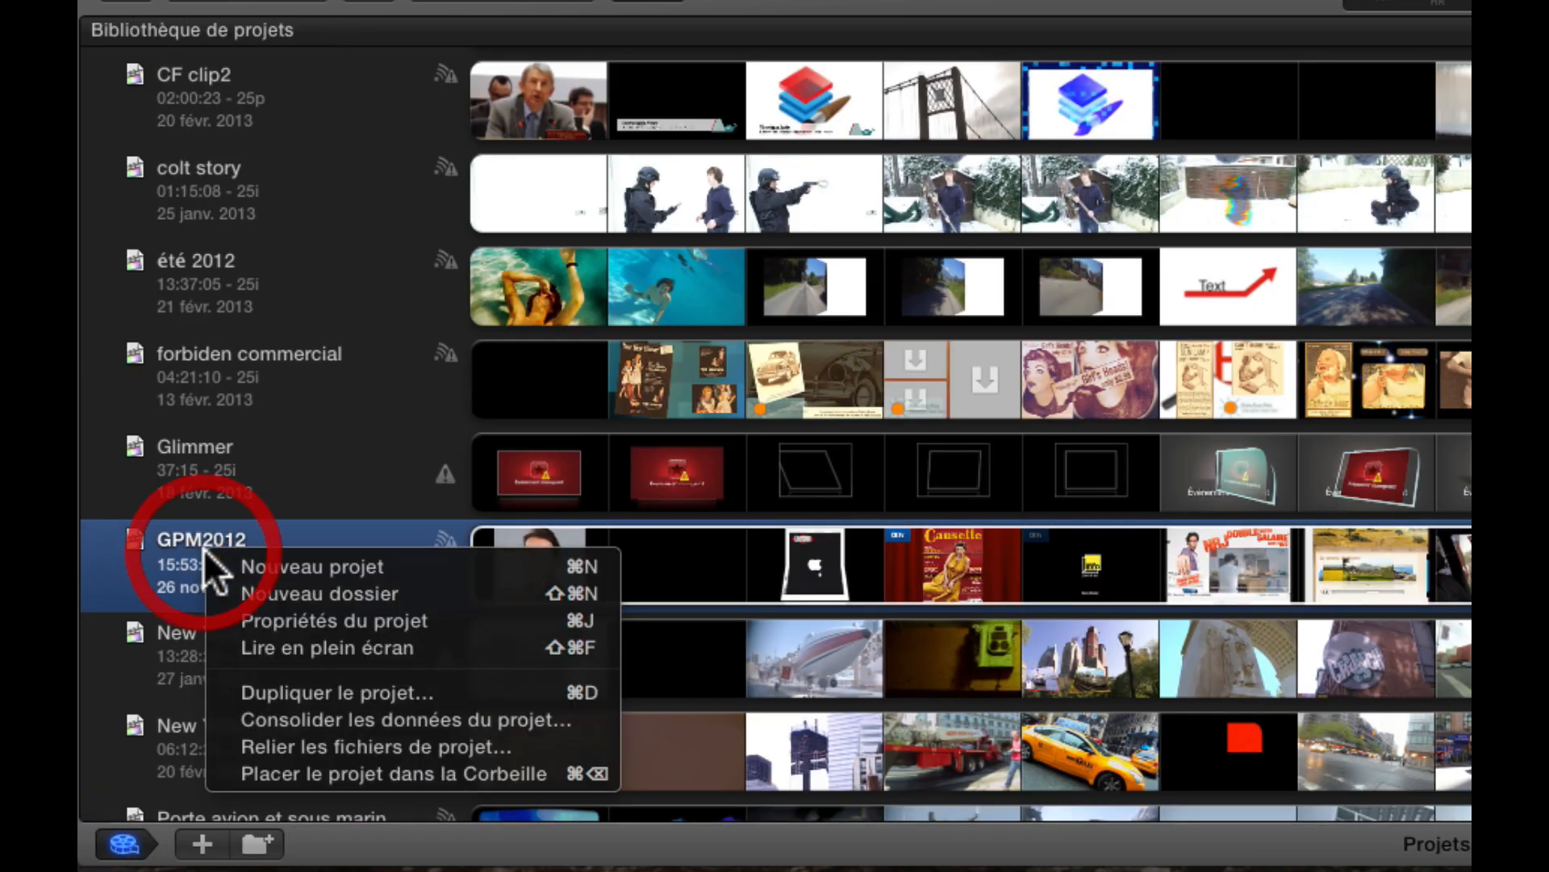
left_click(283, 686)
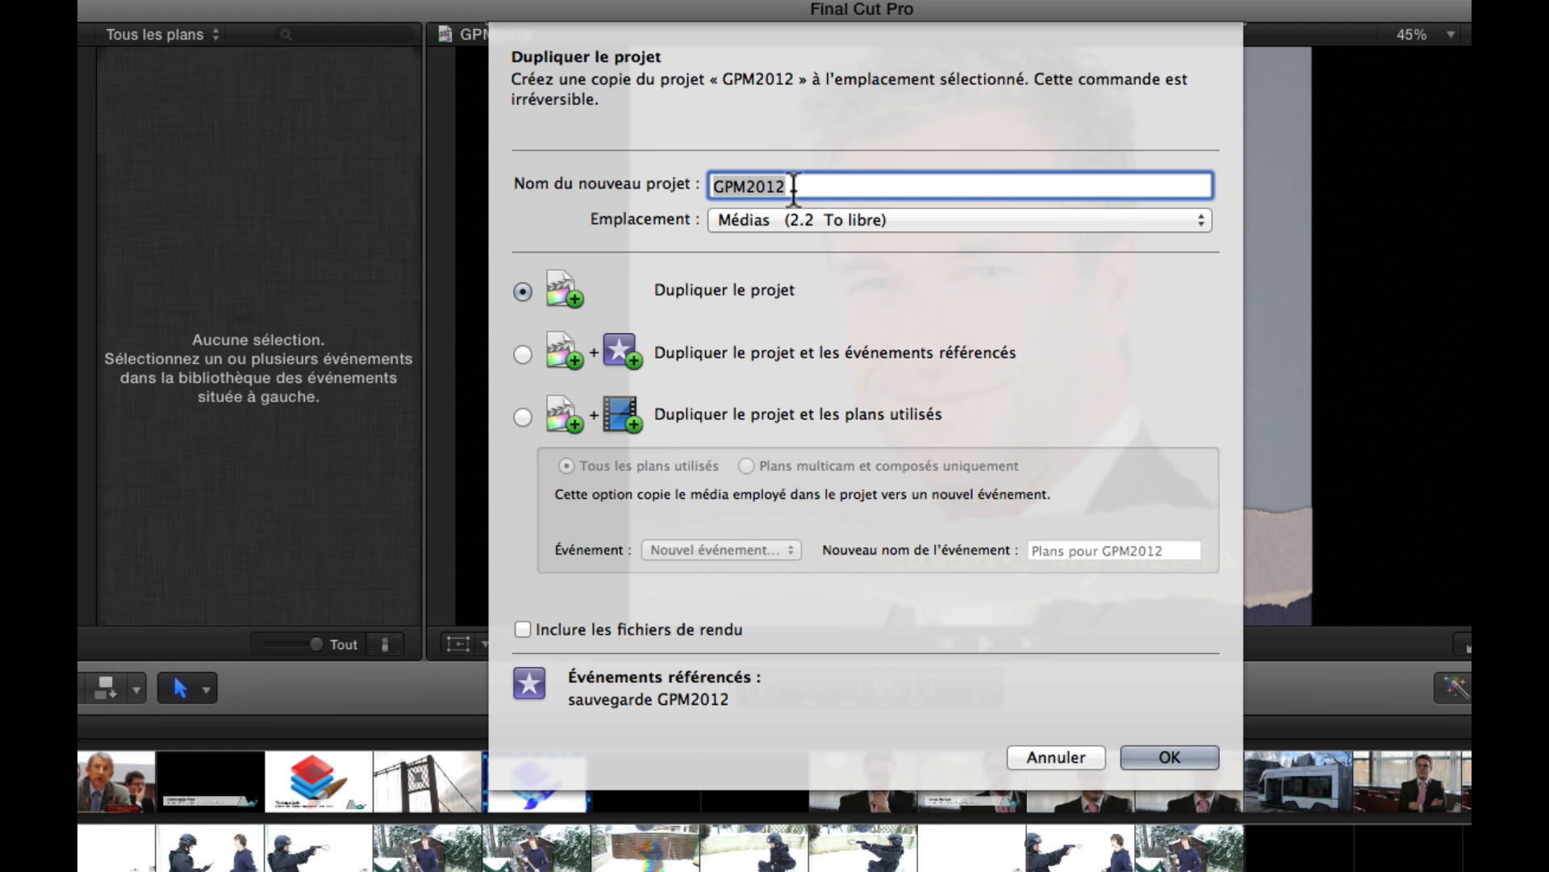
left_click(787, 189)
key("BackSpace")
key("BackSpace")
key("BackSpace")
key("BackSpace")
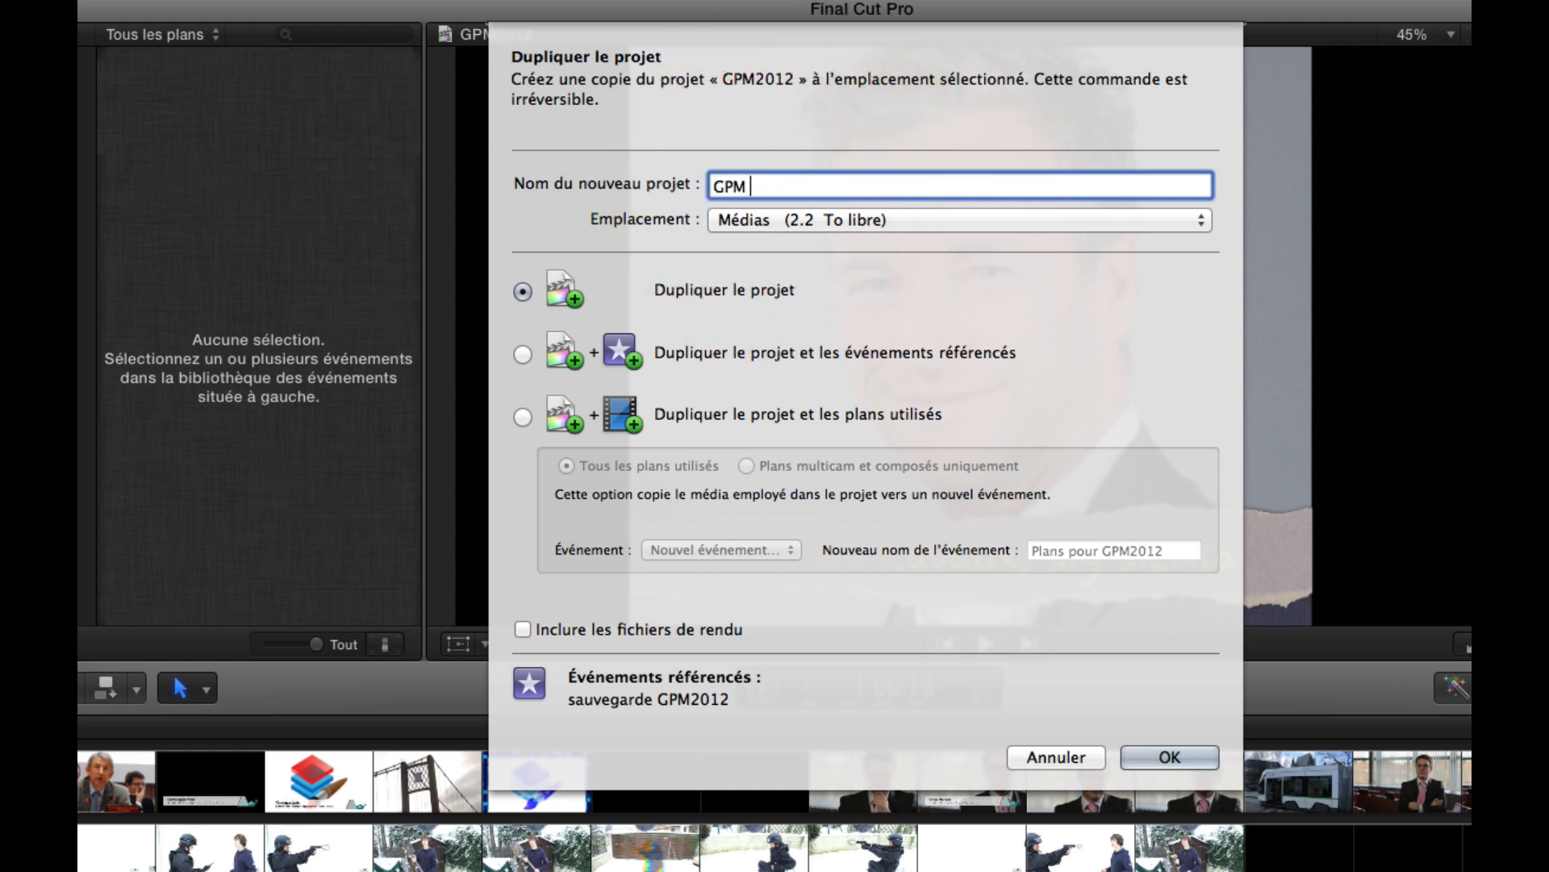
type("archives plan")
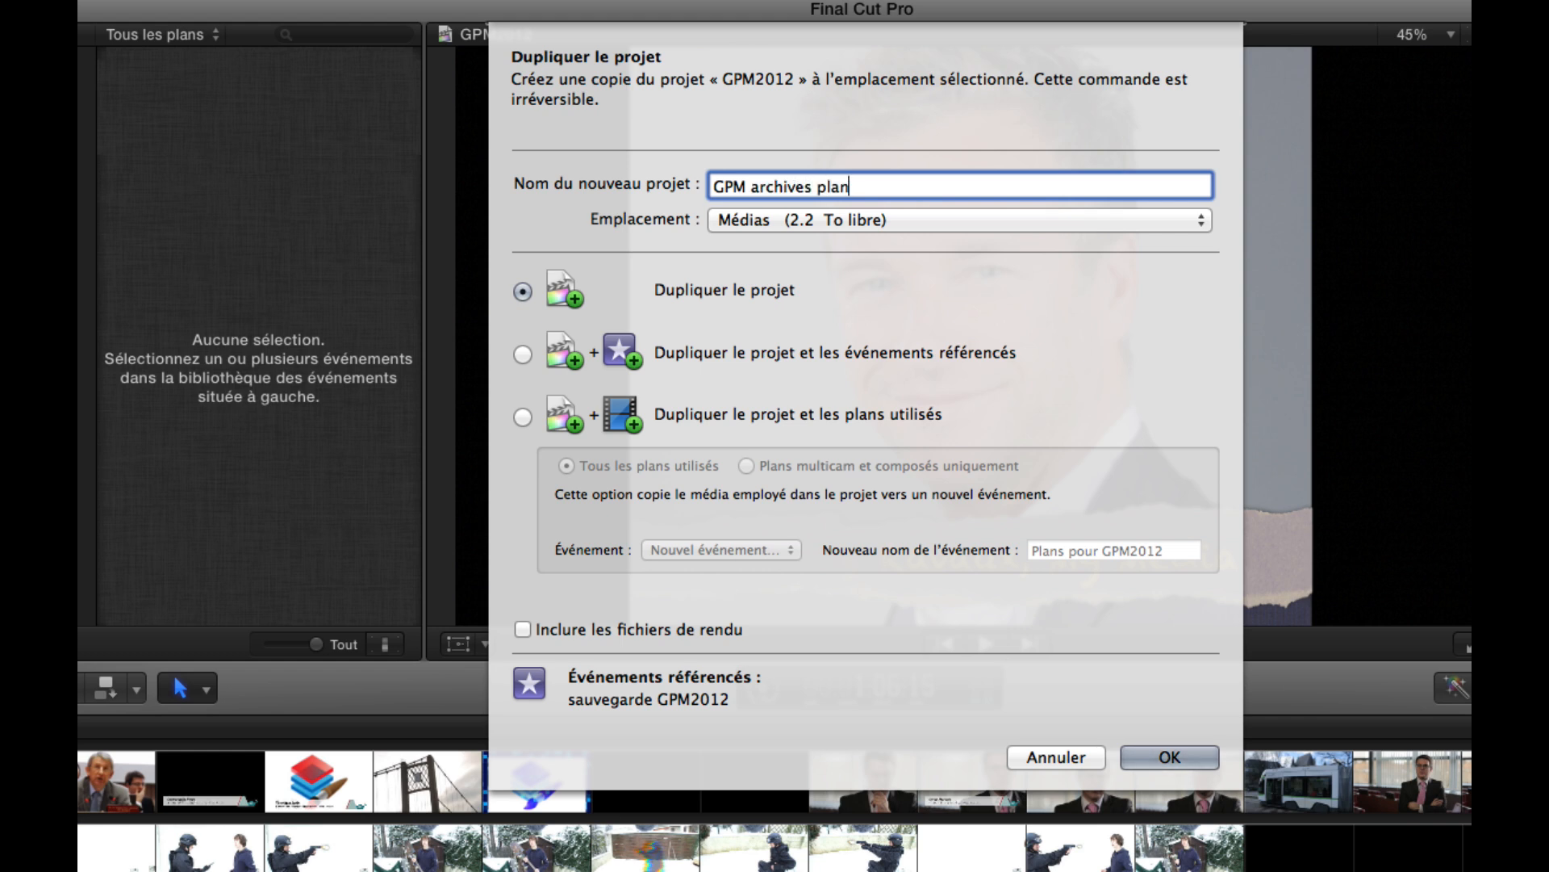
key("BackSpace")
key("BackSpace")
key("BackSpace")
key("BackSpace")
key("BackSpace")
type("habllage")
left_click(843, 186)
type("i")
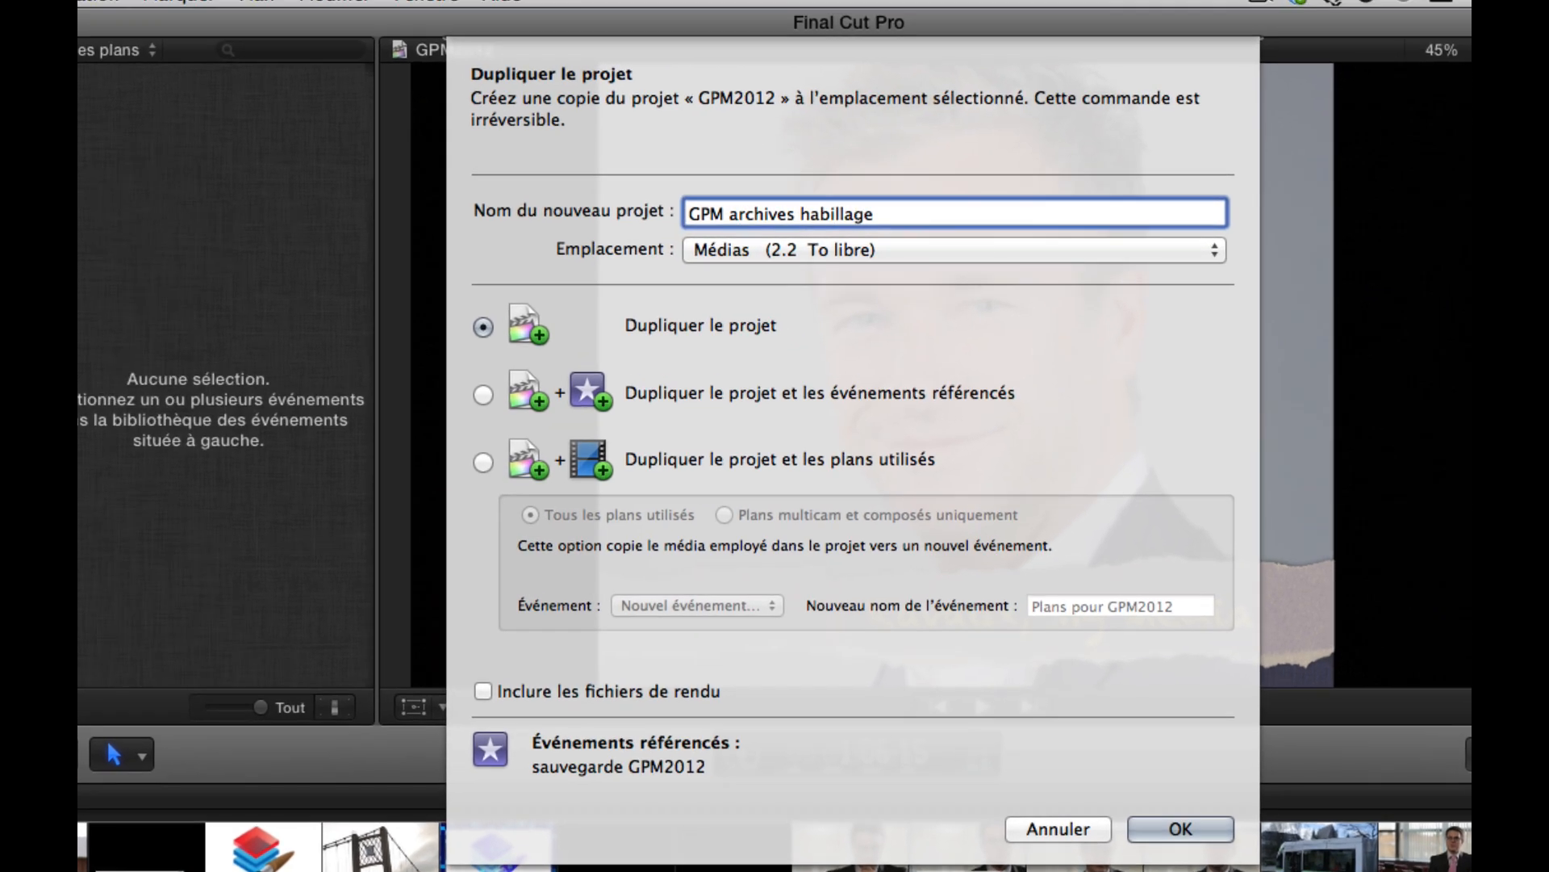
Set the copy's location to the Archives drive and duplicate the project with its used clips, limited to multicam and compound clips
left_click(1167, 227)
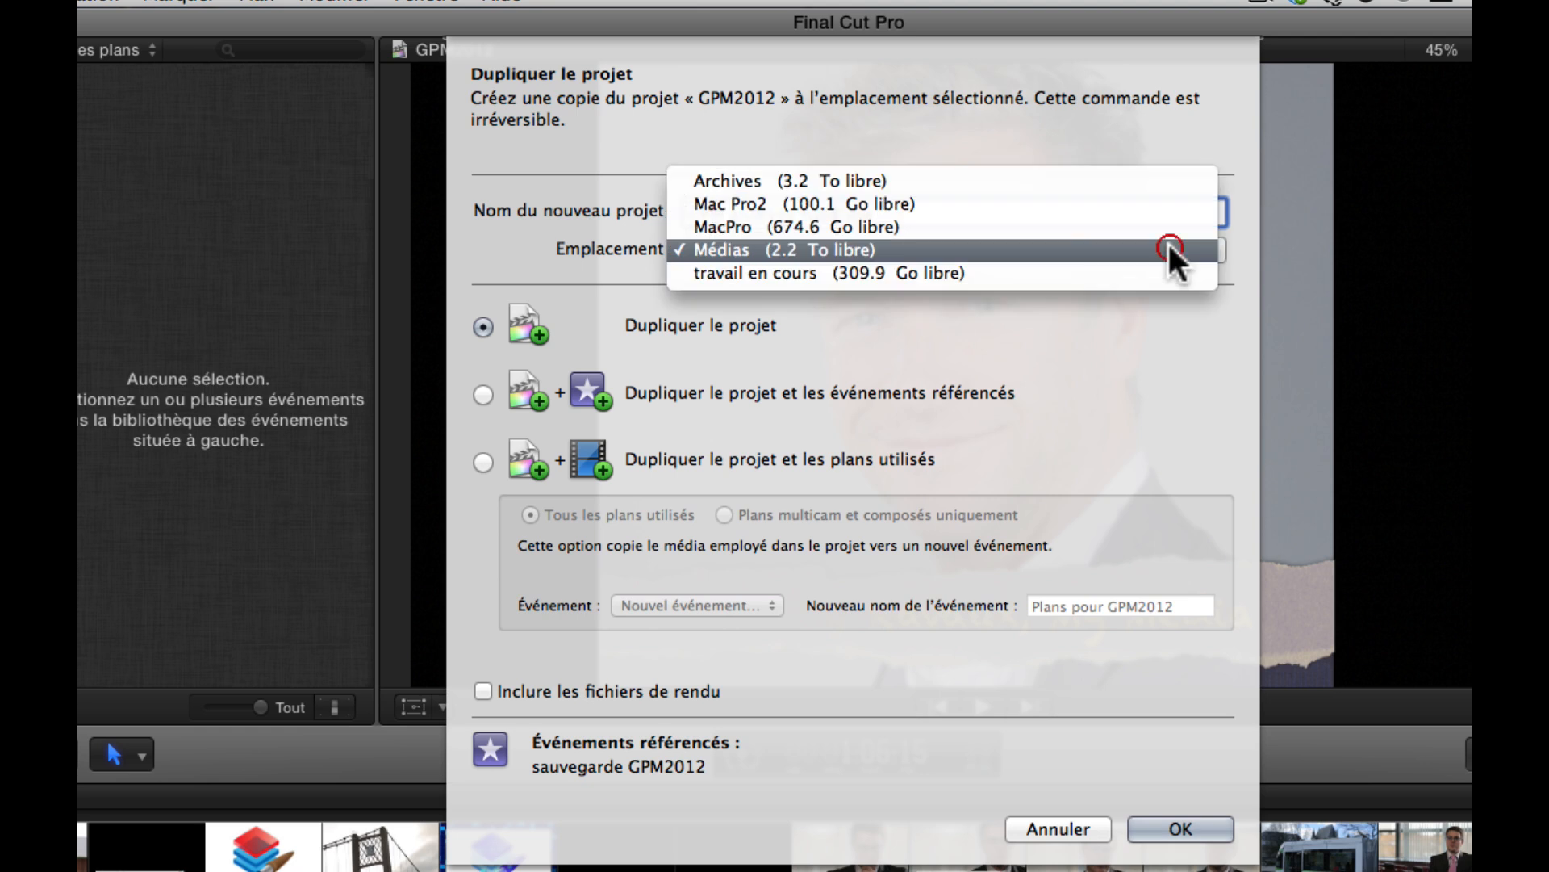
left_click(990, 181)
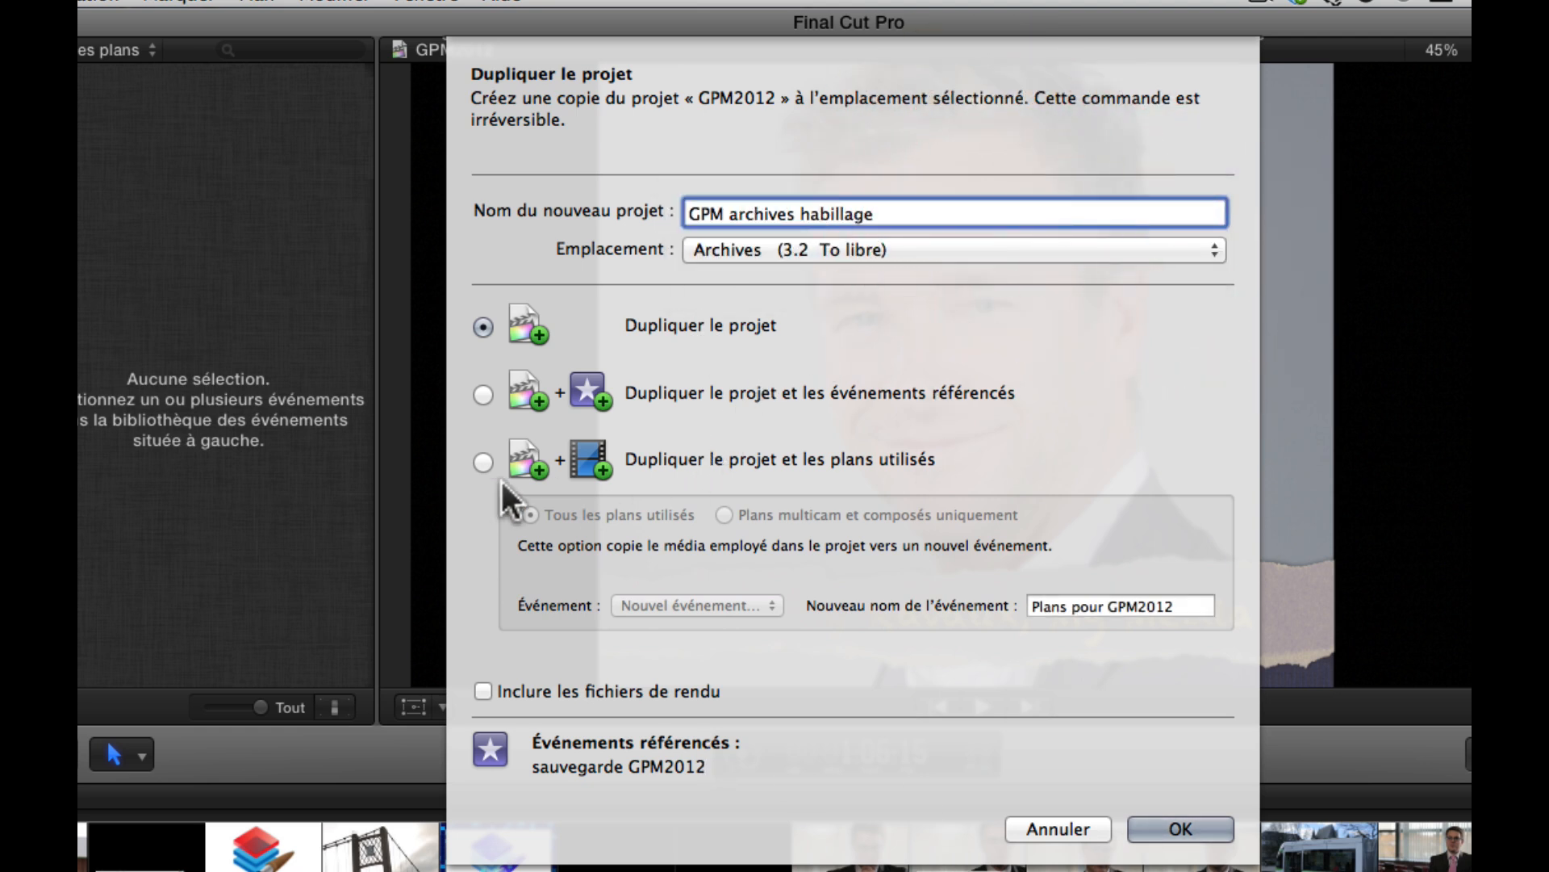
left_click(483, 462)
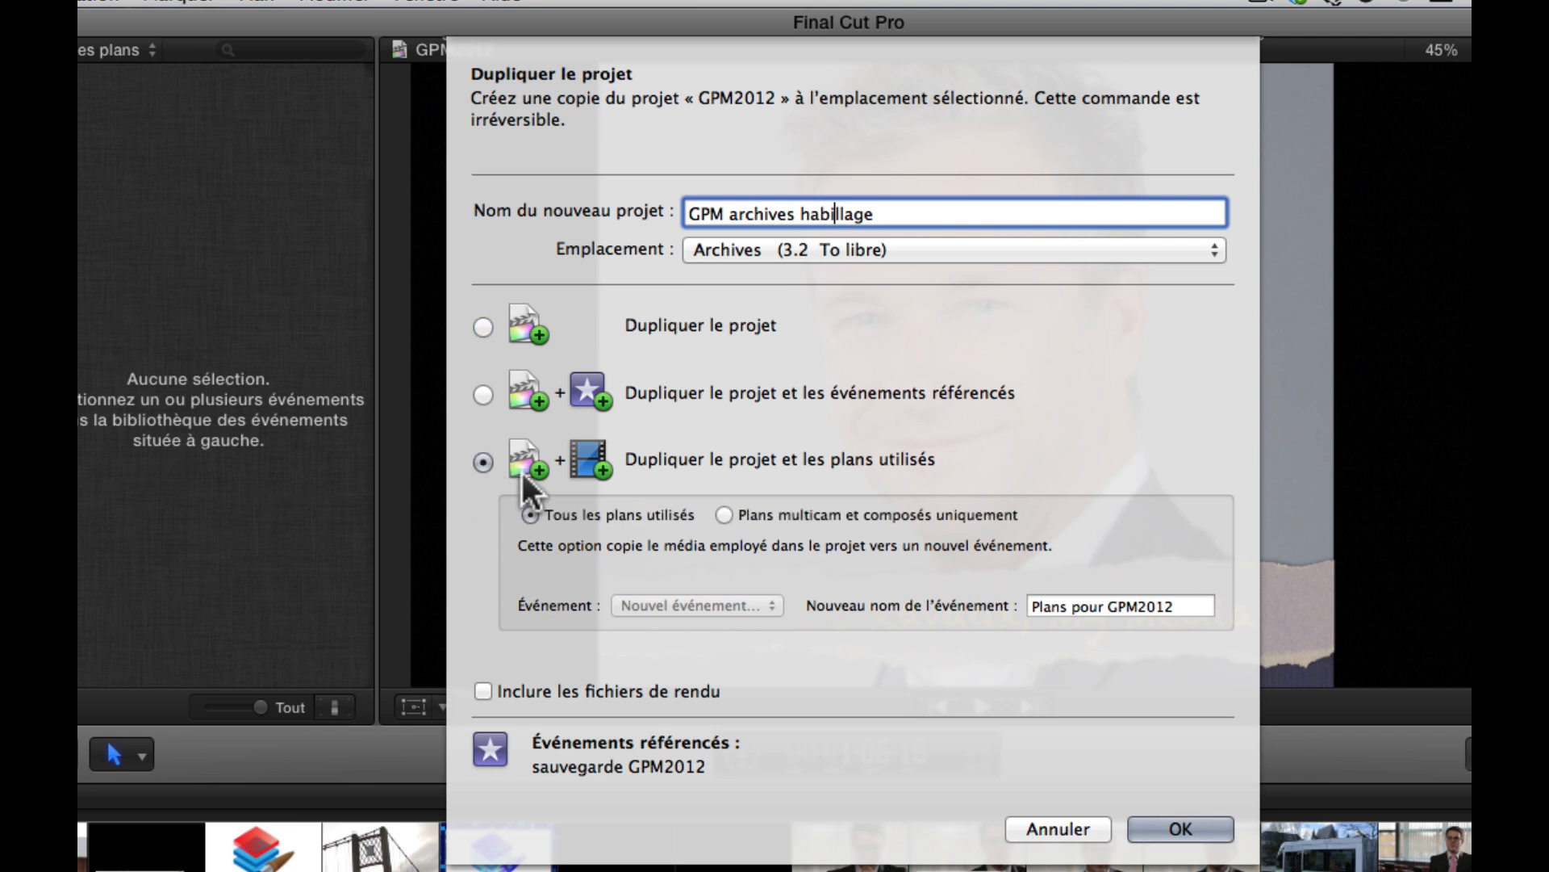
left_click(731, 514)
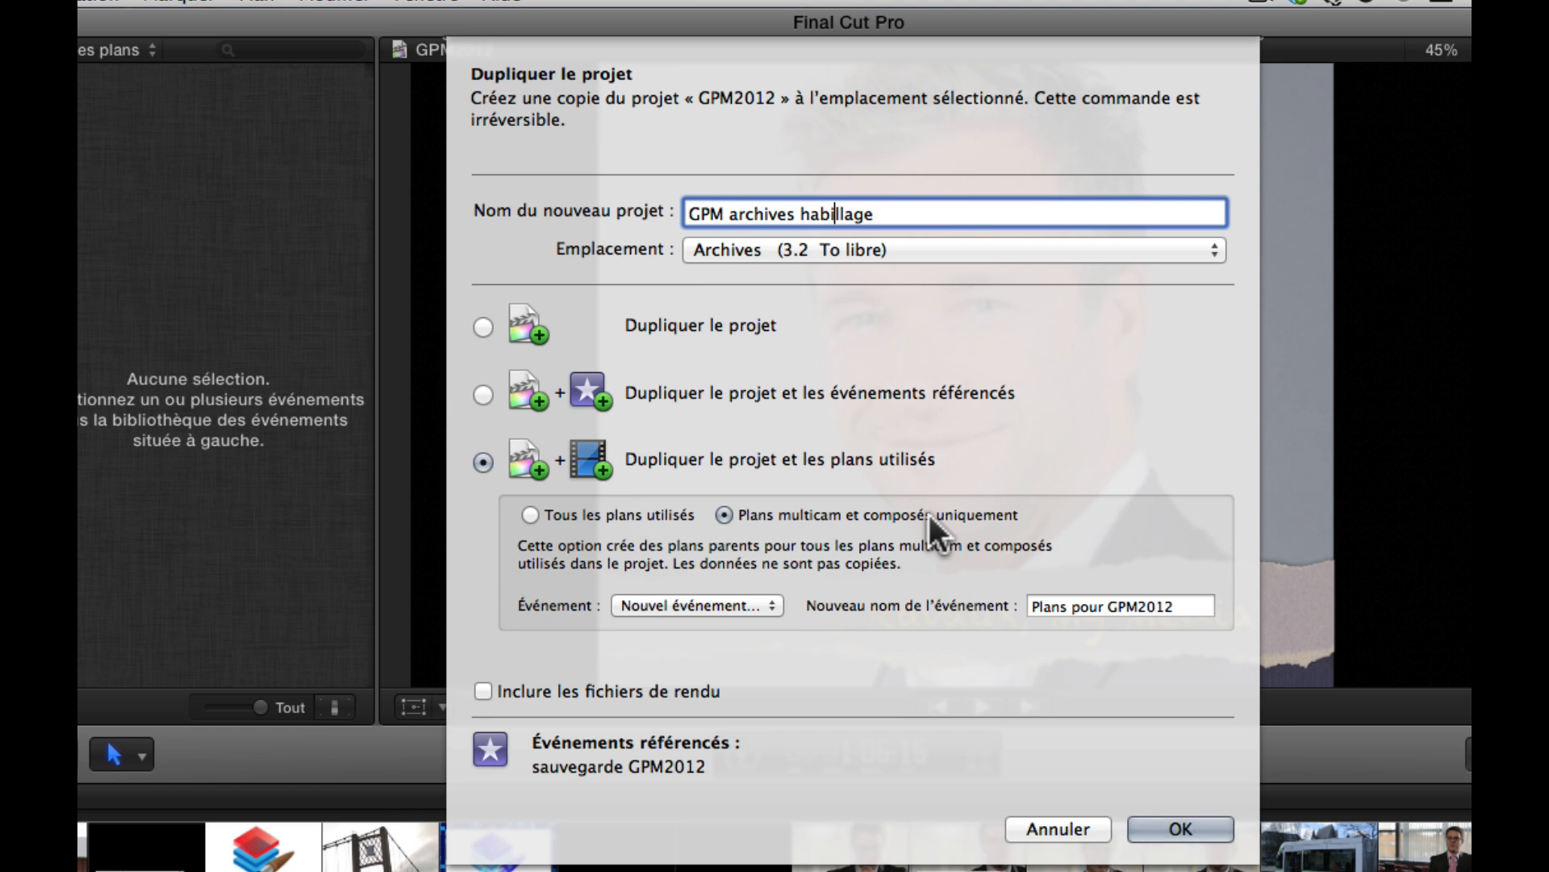
Name the copy's new event habillage GMP and run the duplication
left_click(1183, 601)
left_click_drag(1183, 606, 1008, 614)
type("habillage GMP")
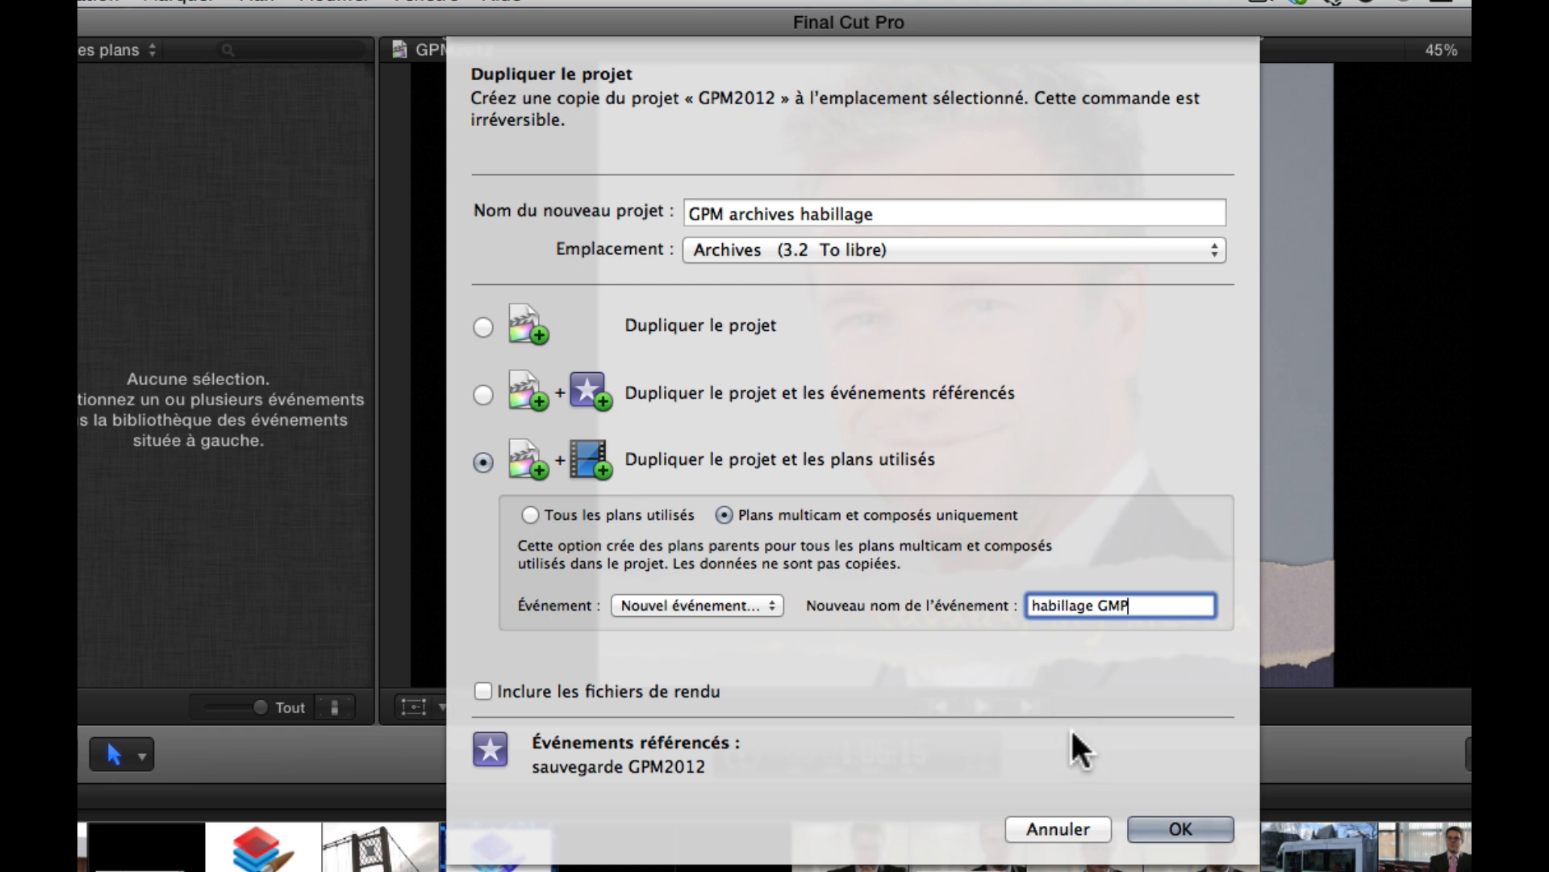
left_click(1185, 826)
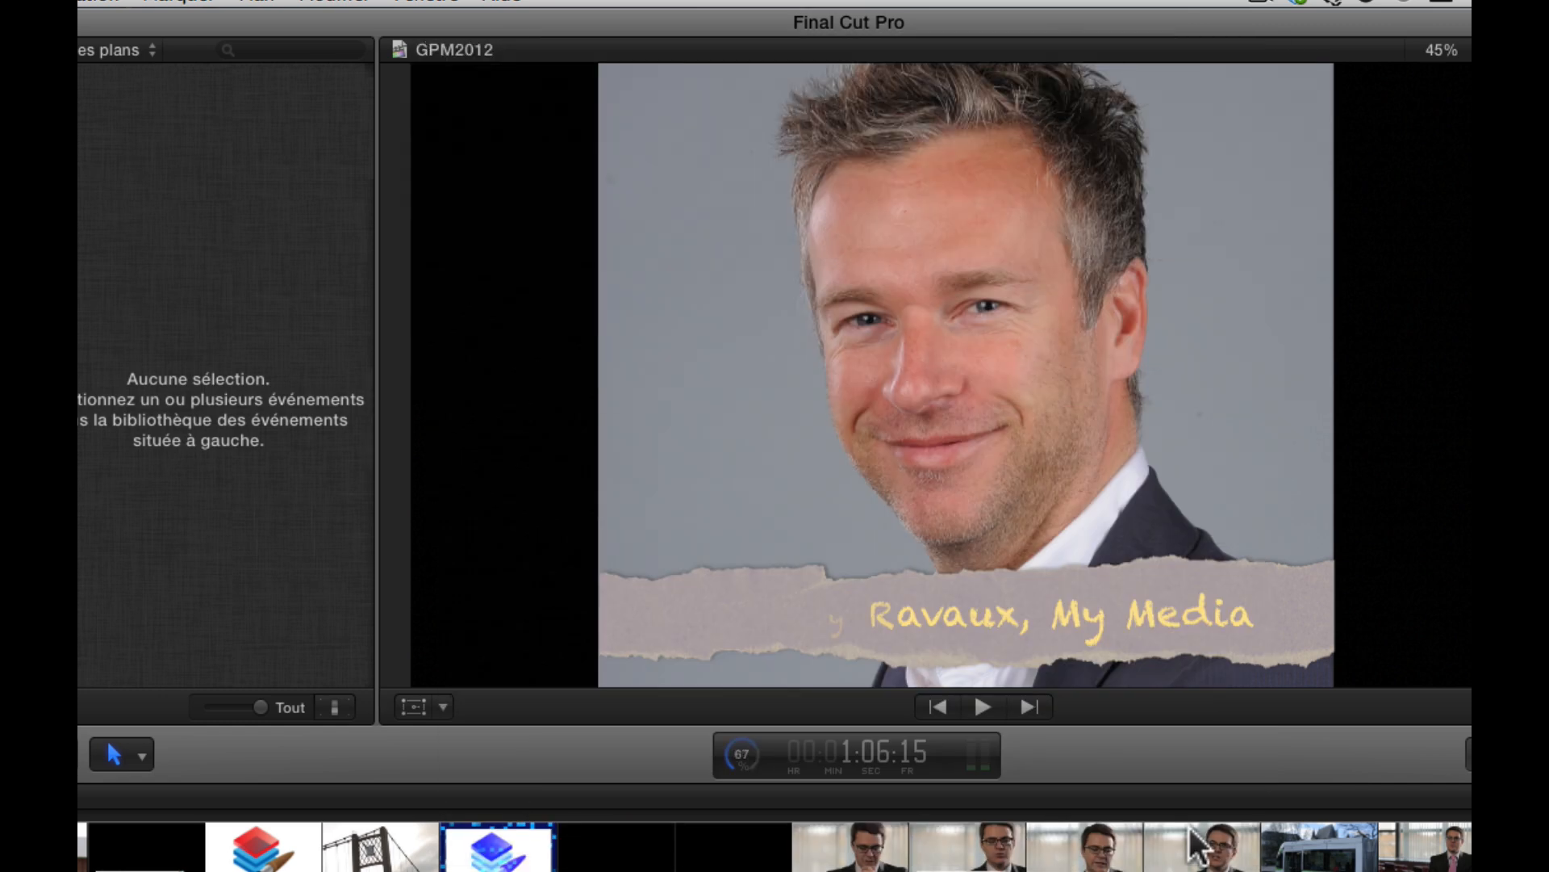
Check the progress of the background tasks
left_click(742, 754)
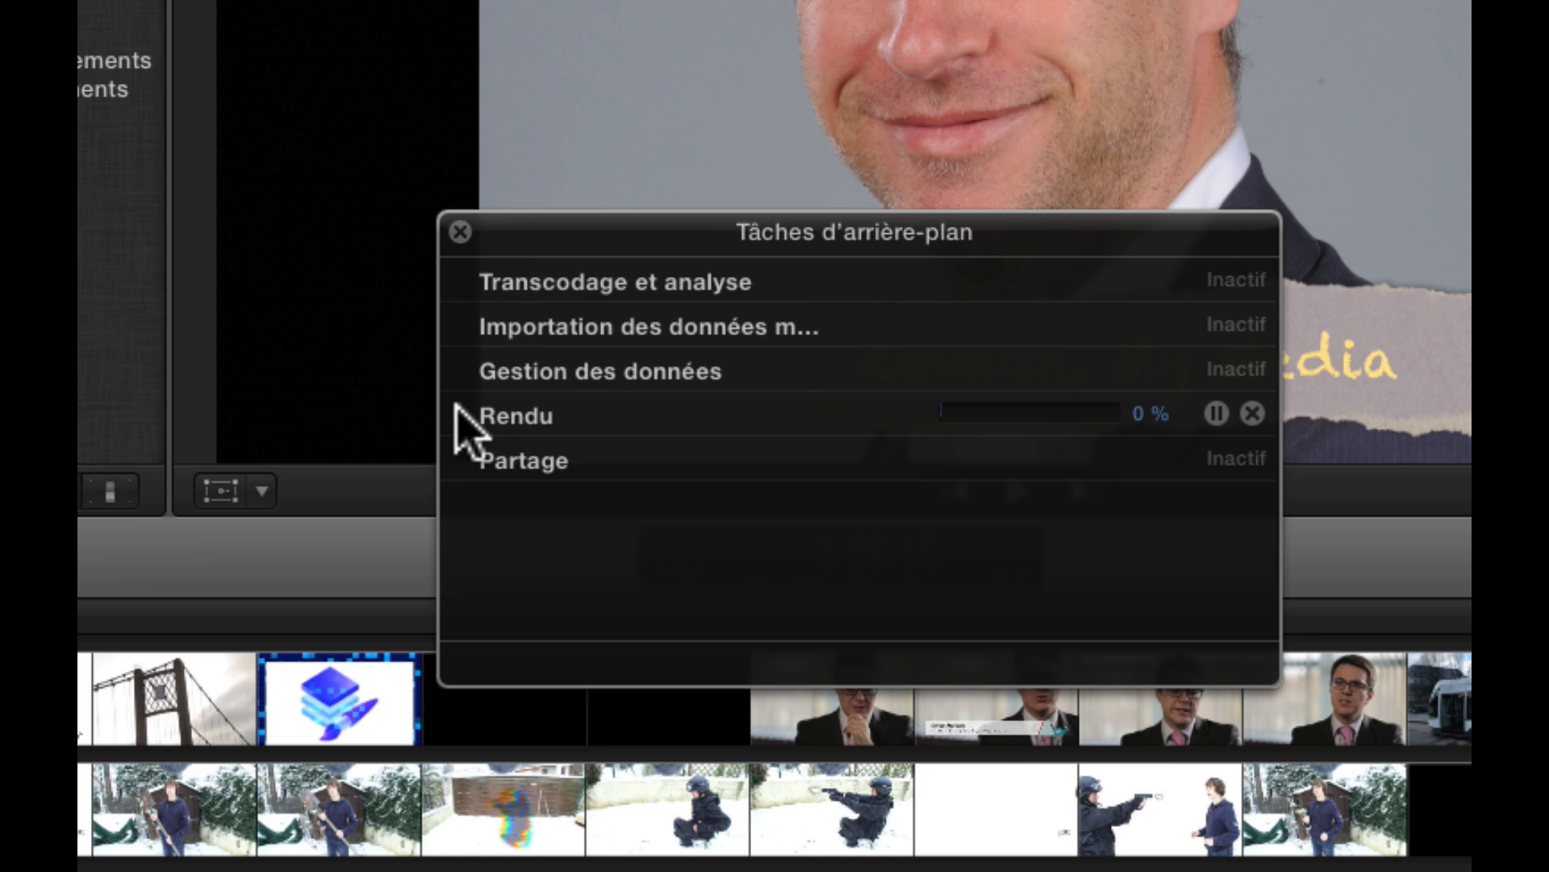
left_click(469, 432)
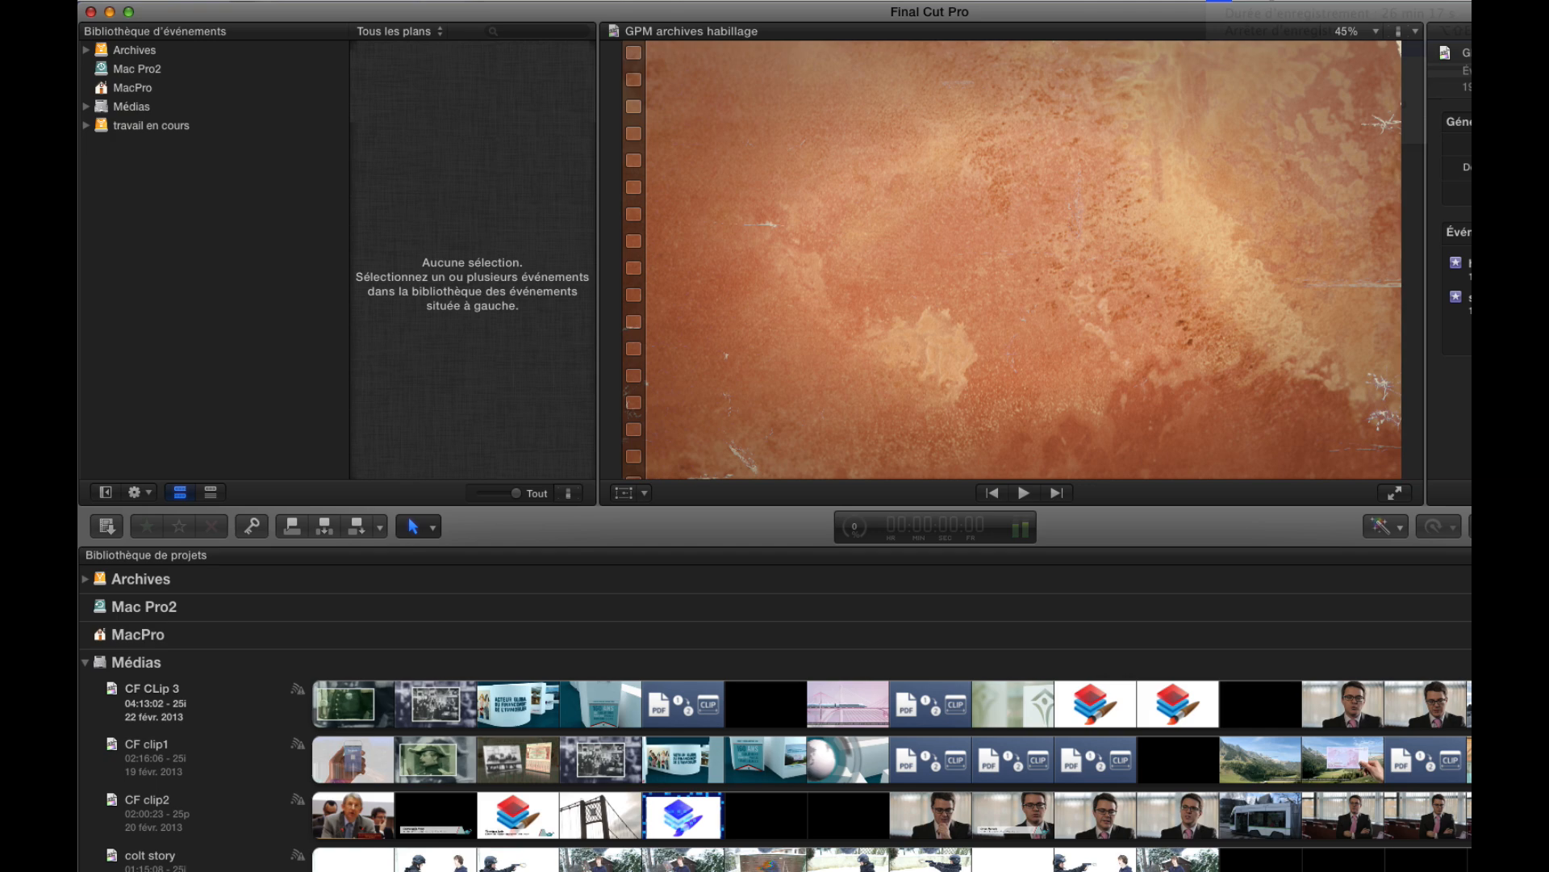
Collapse the Médias drive in the project library and look for the GPM archives habillage project on the Archives drive
scroll(208, 744, "down", 5)
left_click(171, 661)
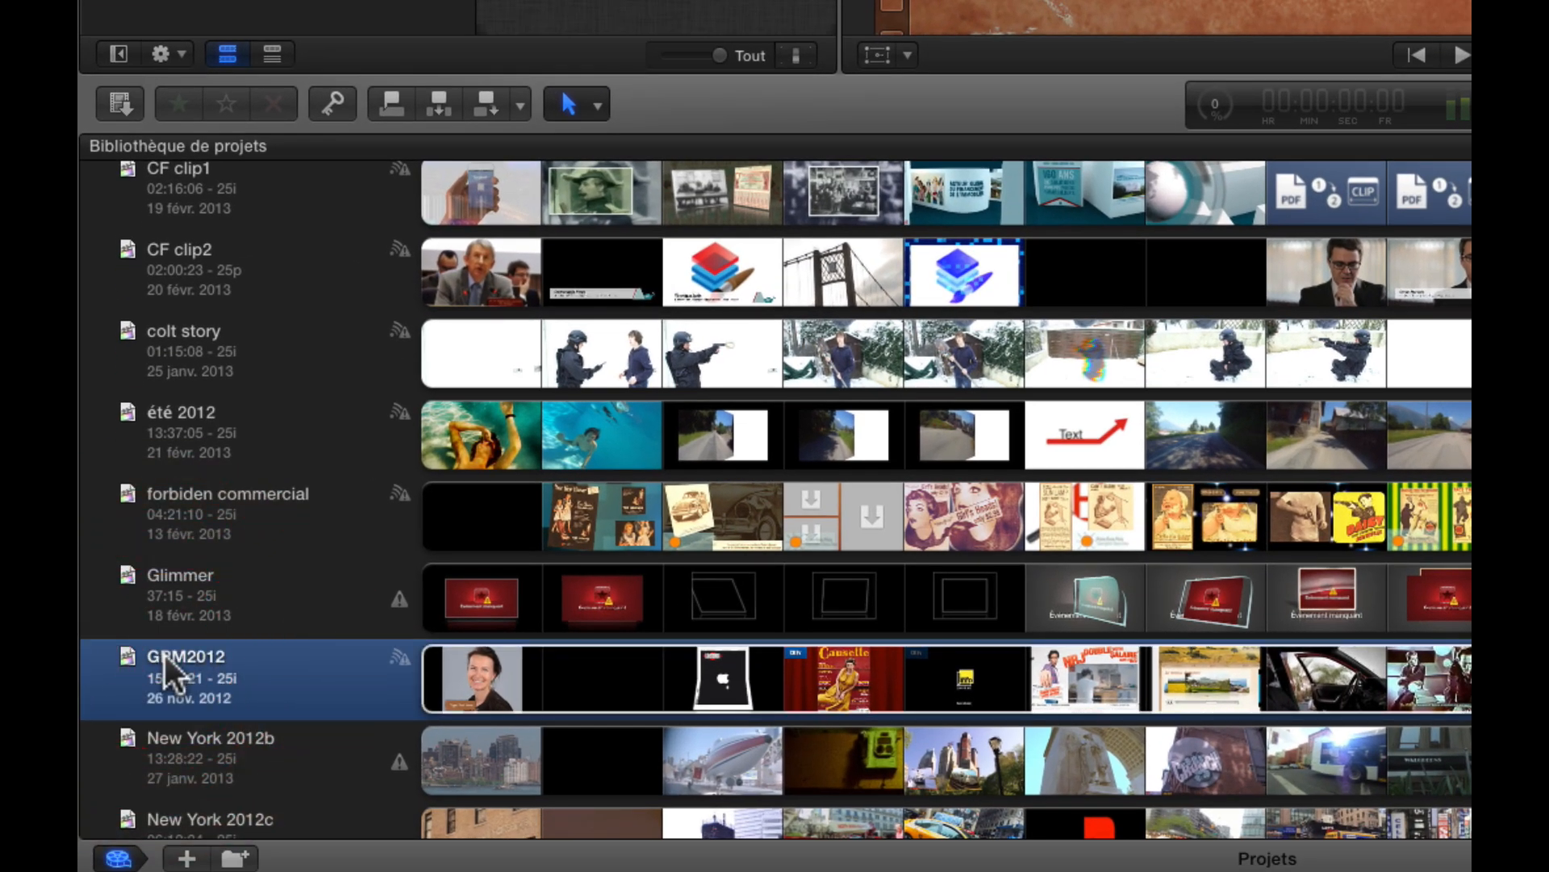
scroll(250, 389, "up", 5)
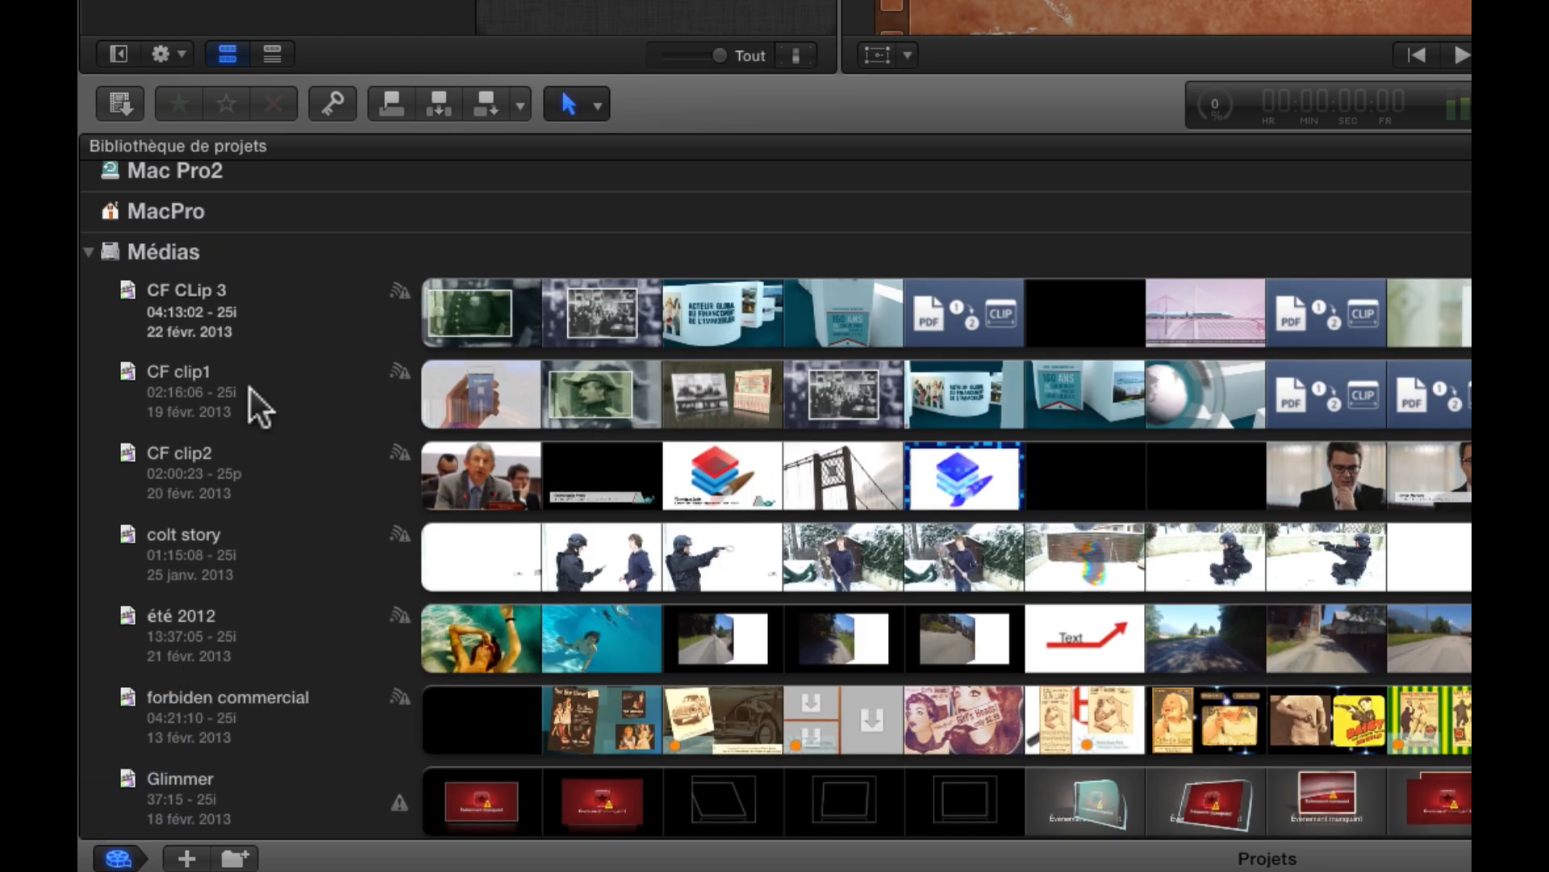
left_click(88, 252)
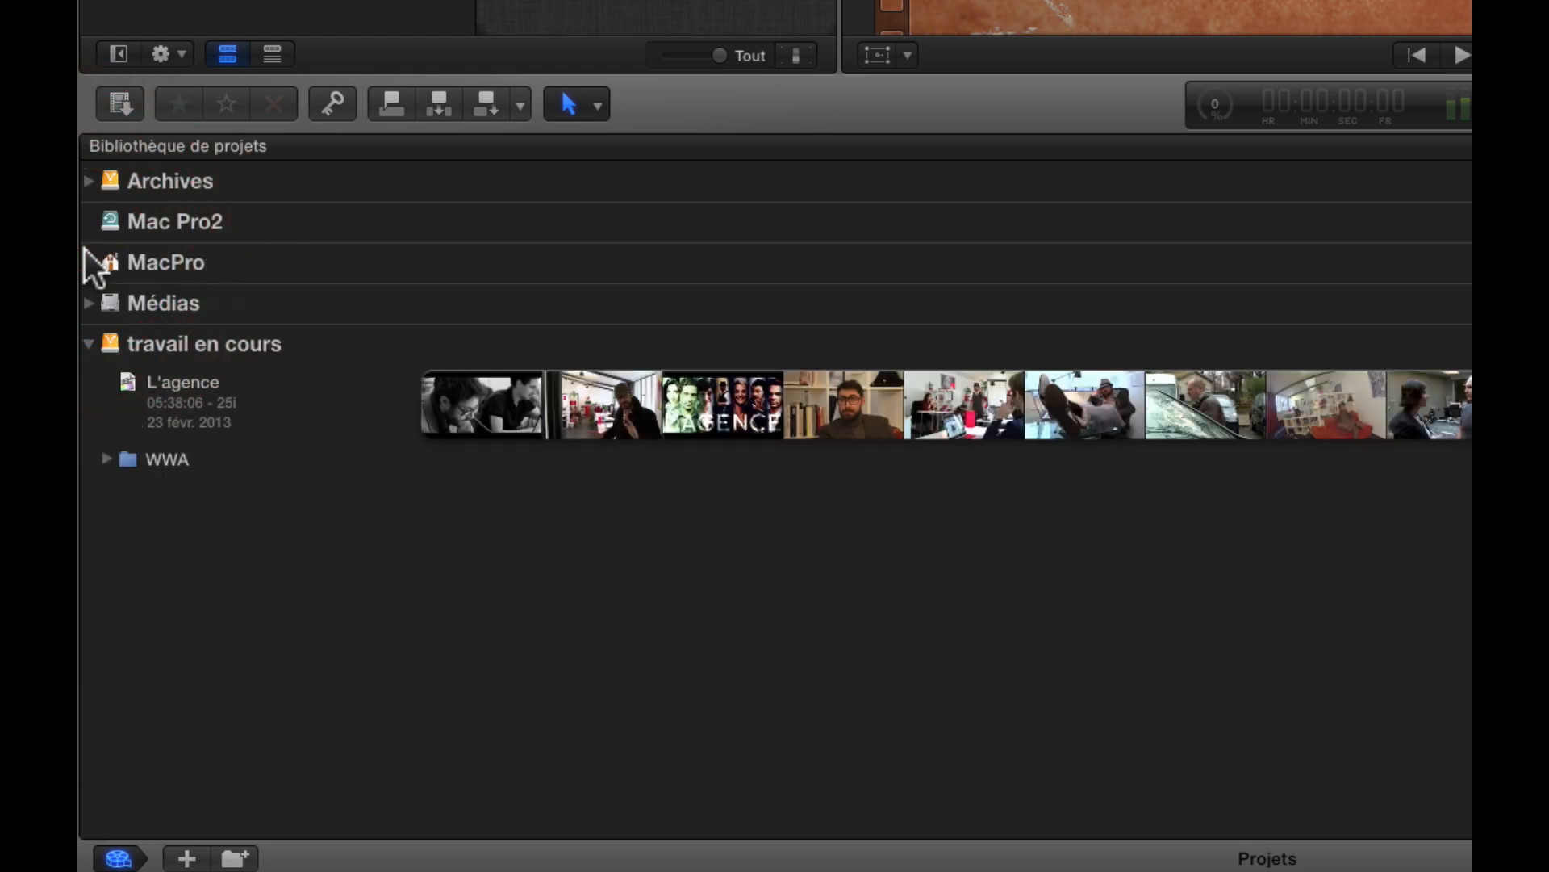
left_click(88, 180)
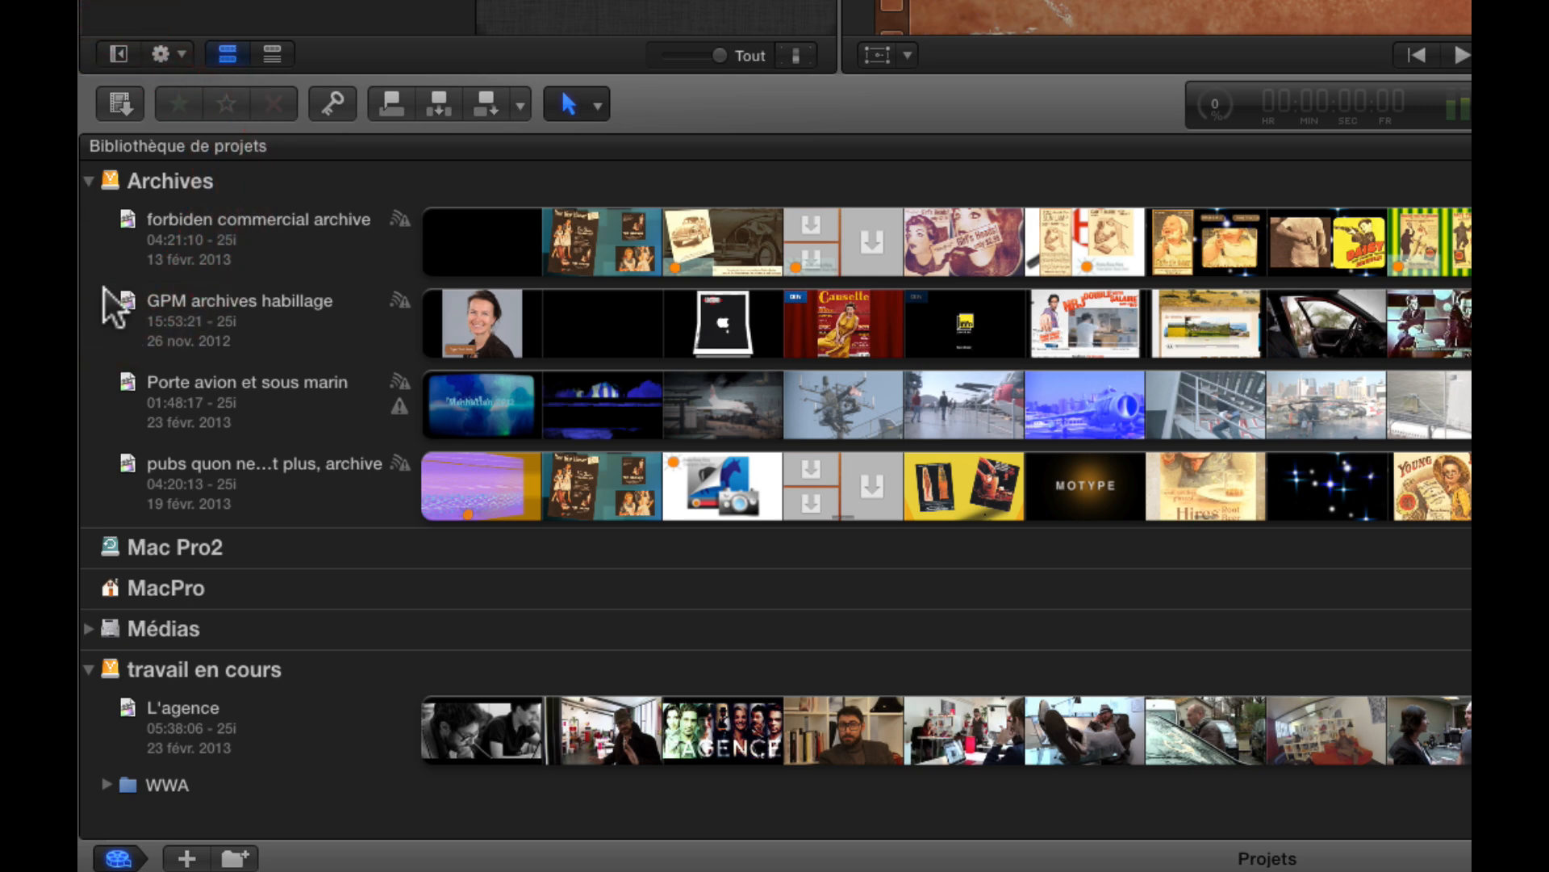
left_click(88, 181)
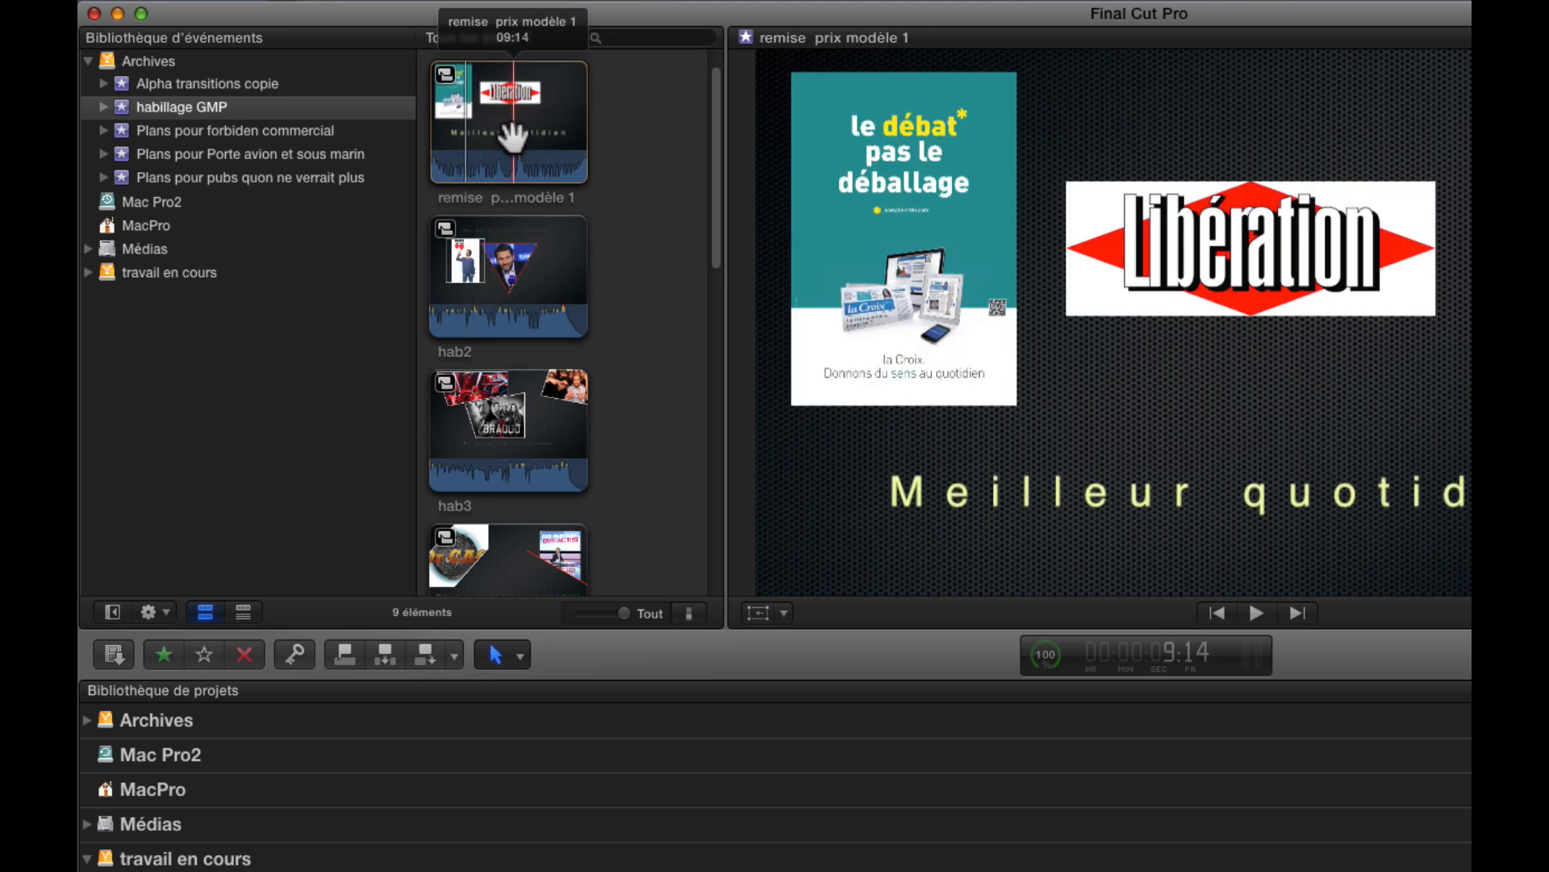
In the remise prix modèle 1 compound clip of the habillage GMP event, replace Libé Logo.jpg with LOGO FIGARO NOUVEAU.jpg, and return to the project library
double_click(513, 137)
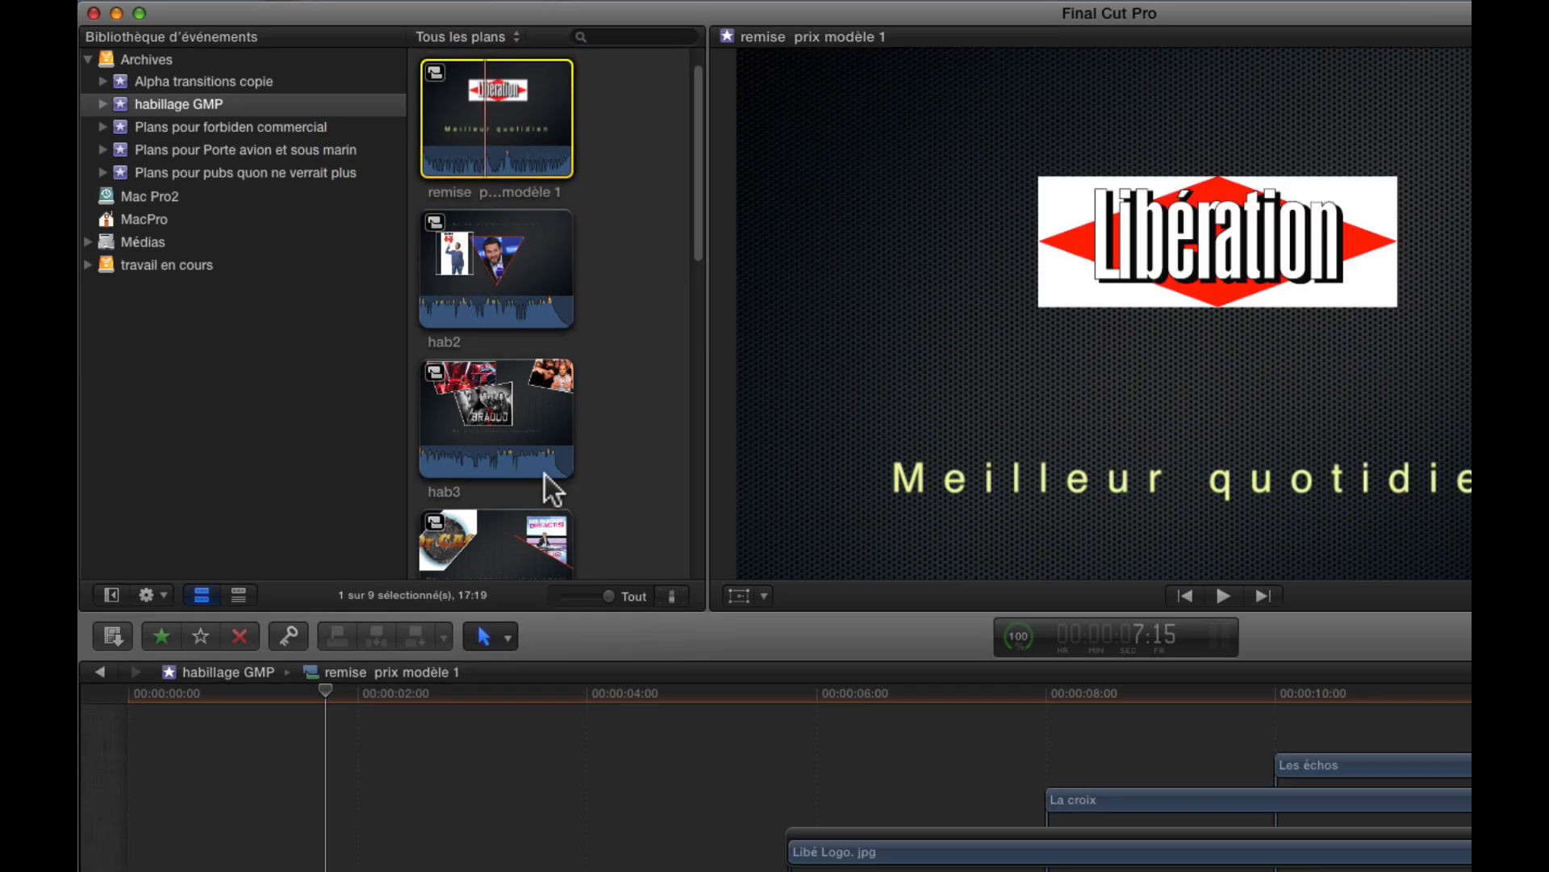
left_click(894, 840)
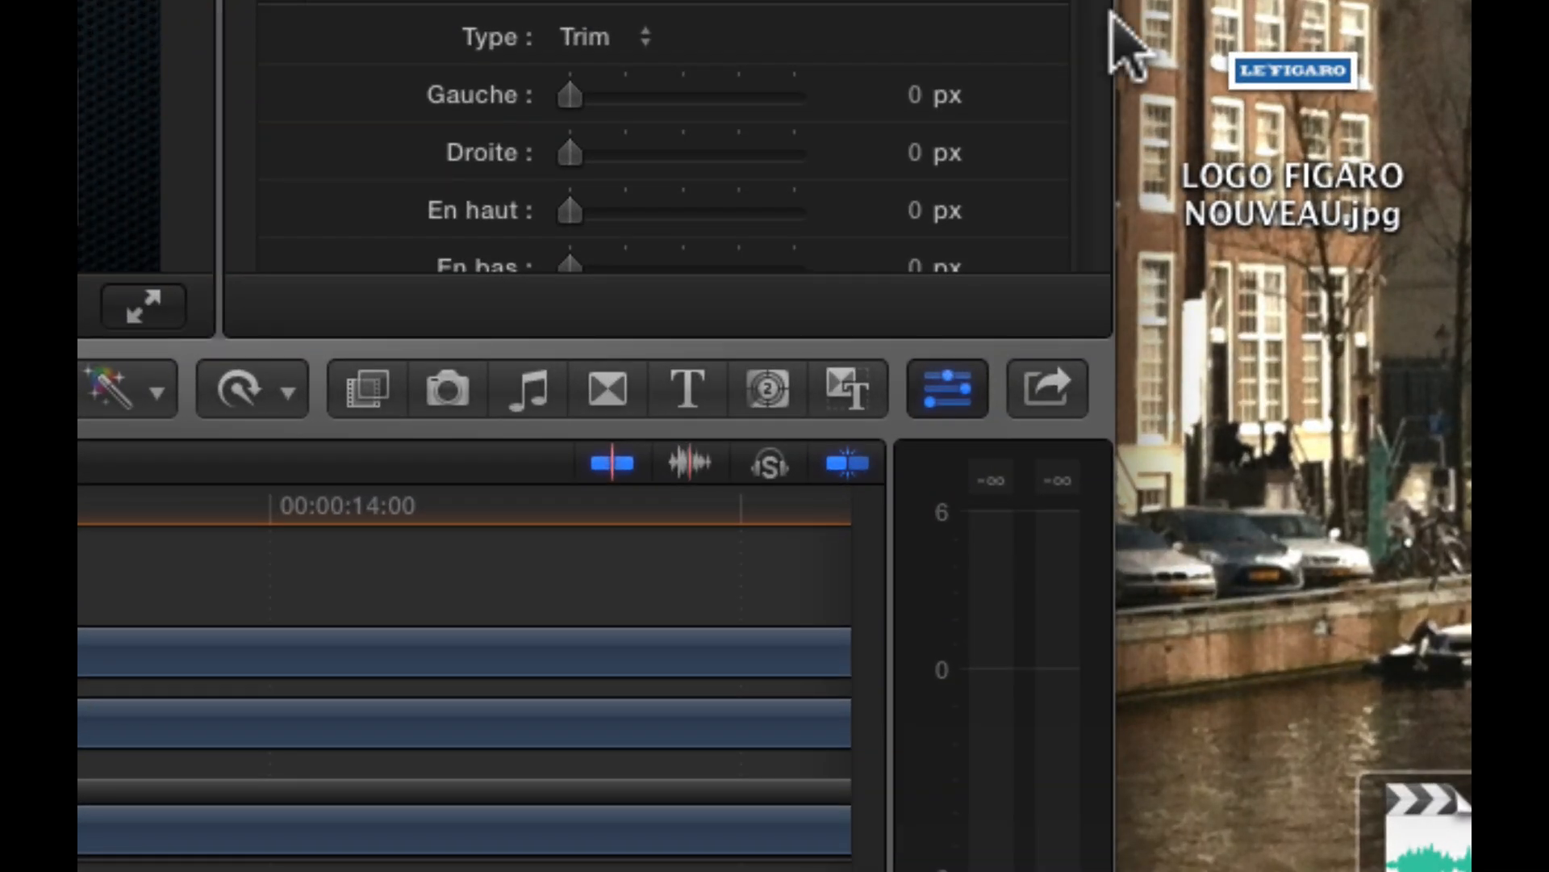
left_click_drag(1295, 73, 0, 530)
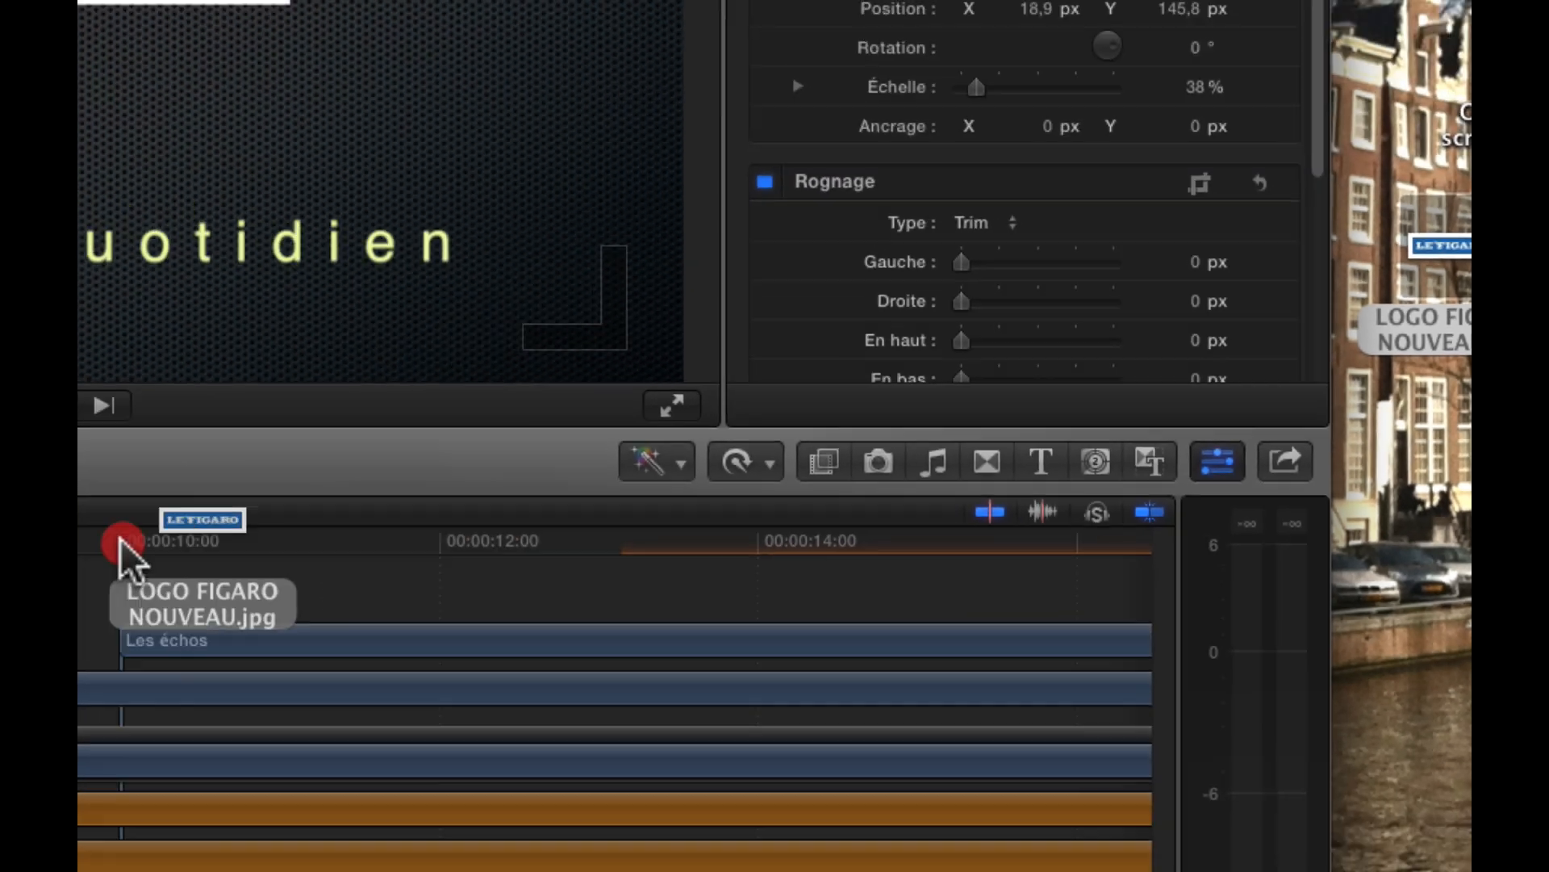
left_click_drag(121, 557, 0, 688)
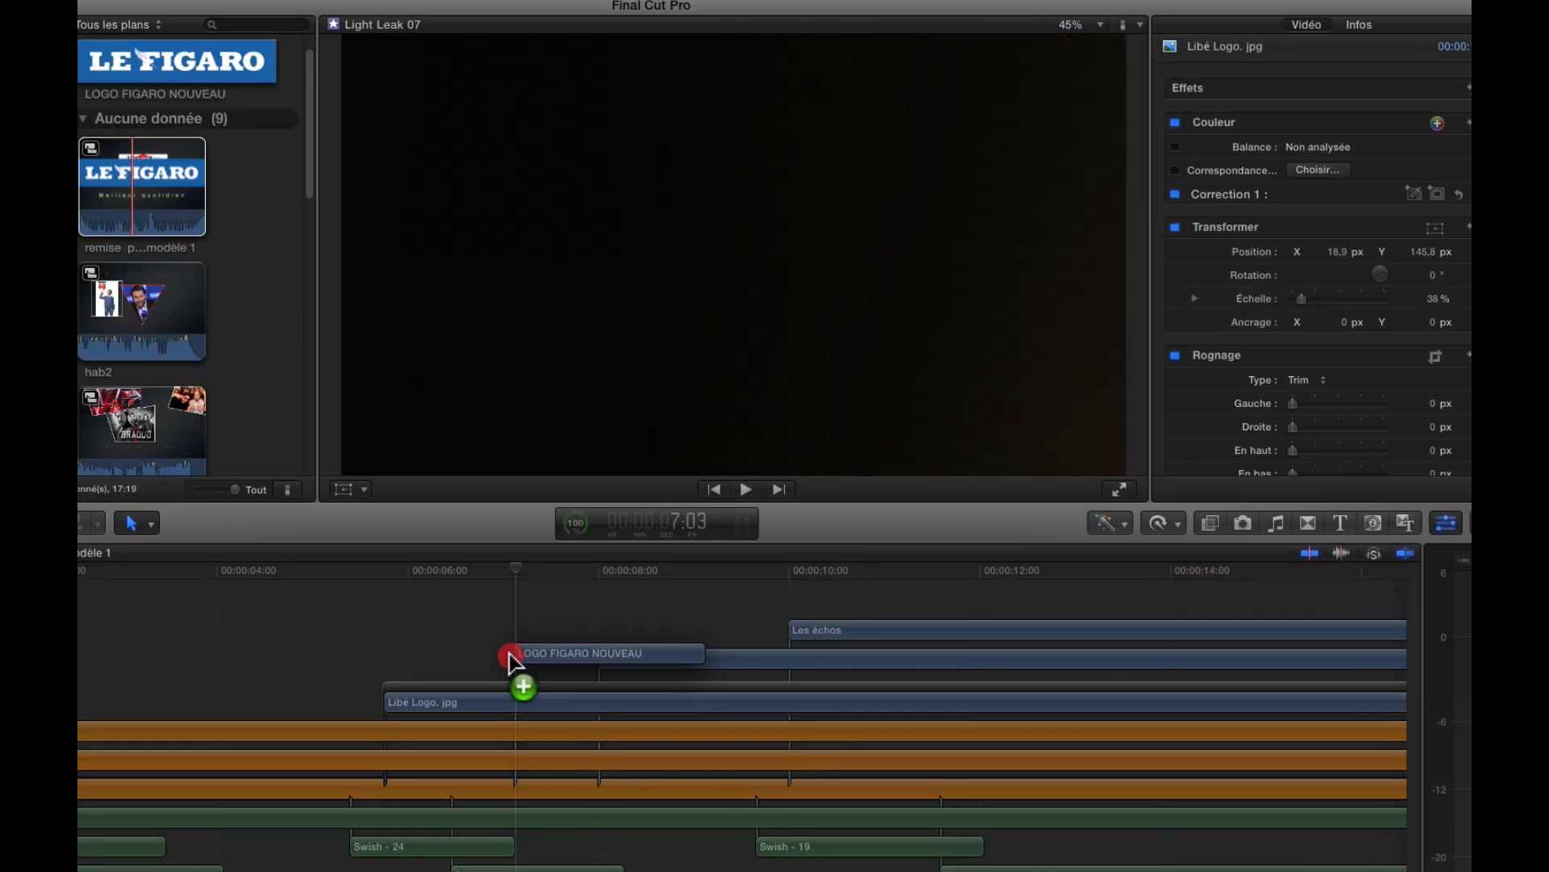
left_click_drag(510, 661, 430, 707)
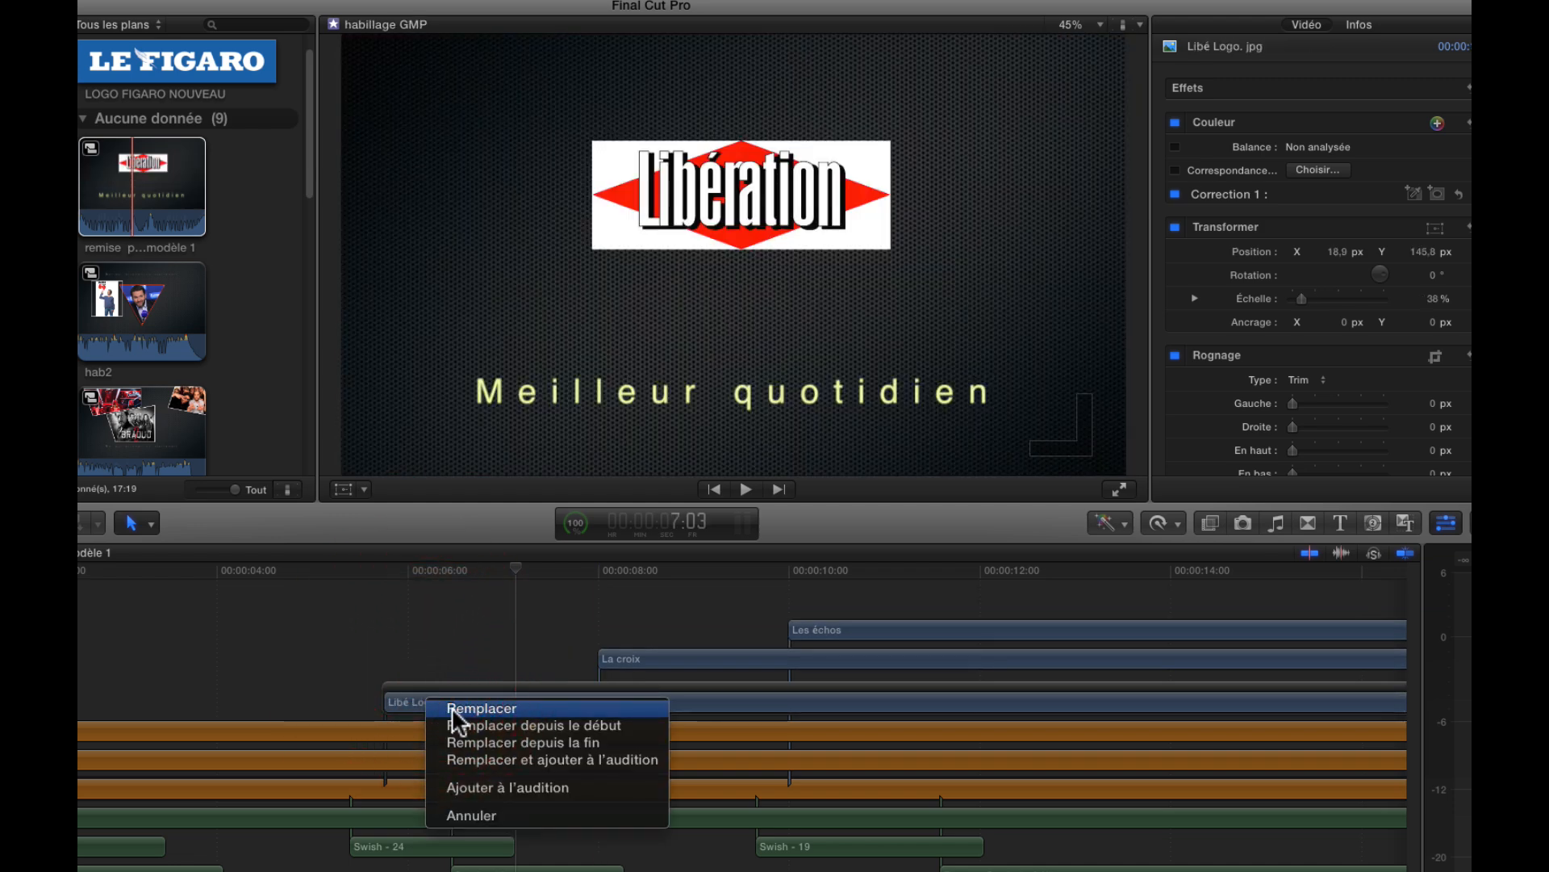
left_click(450, 707)
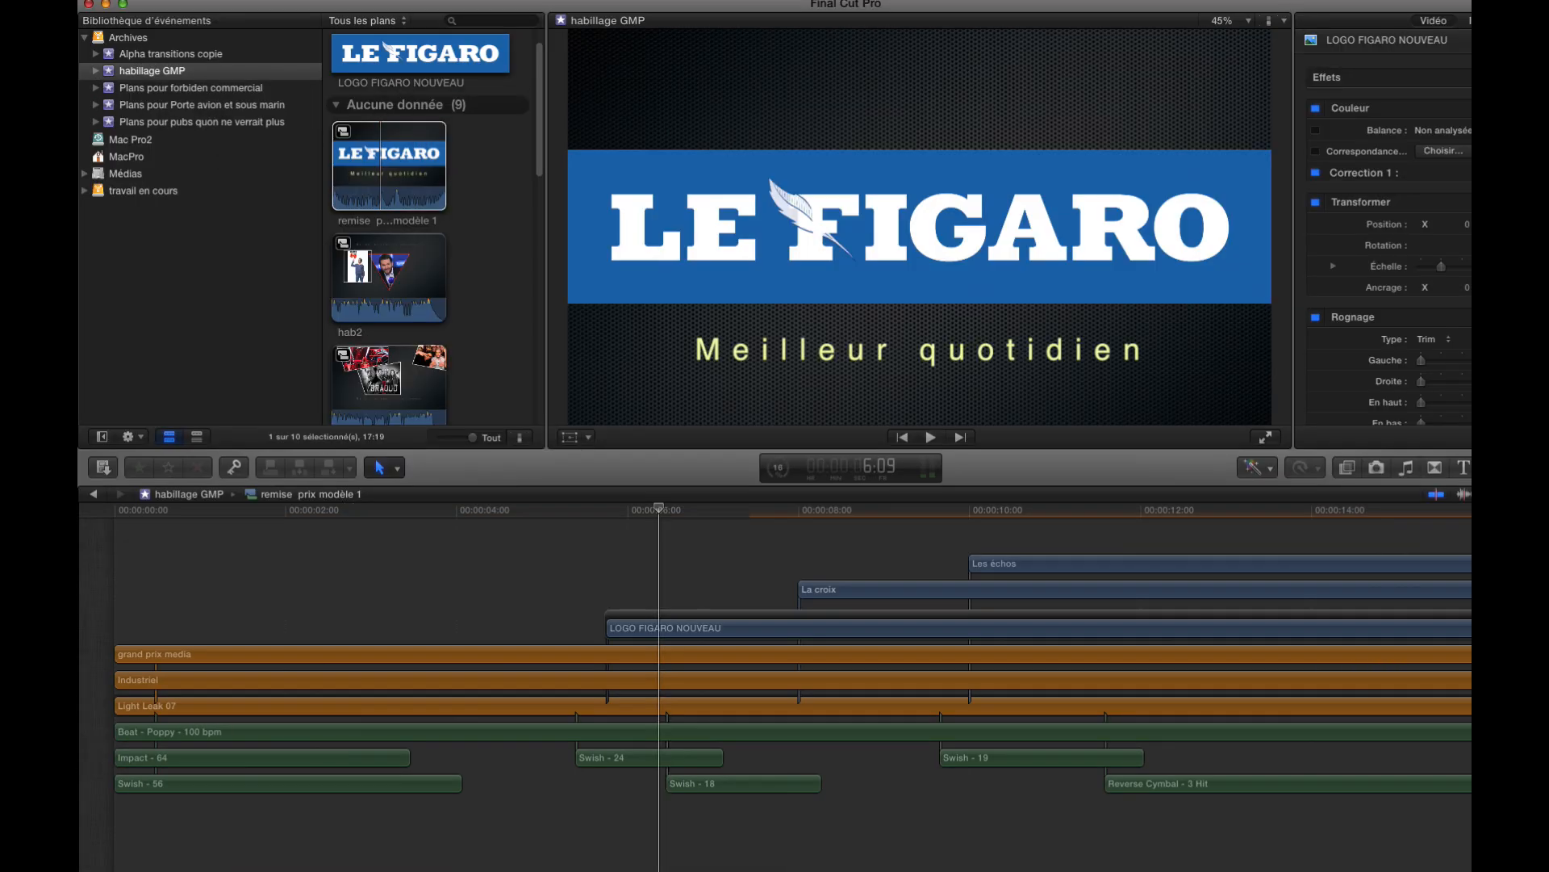
key("super+0")
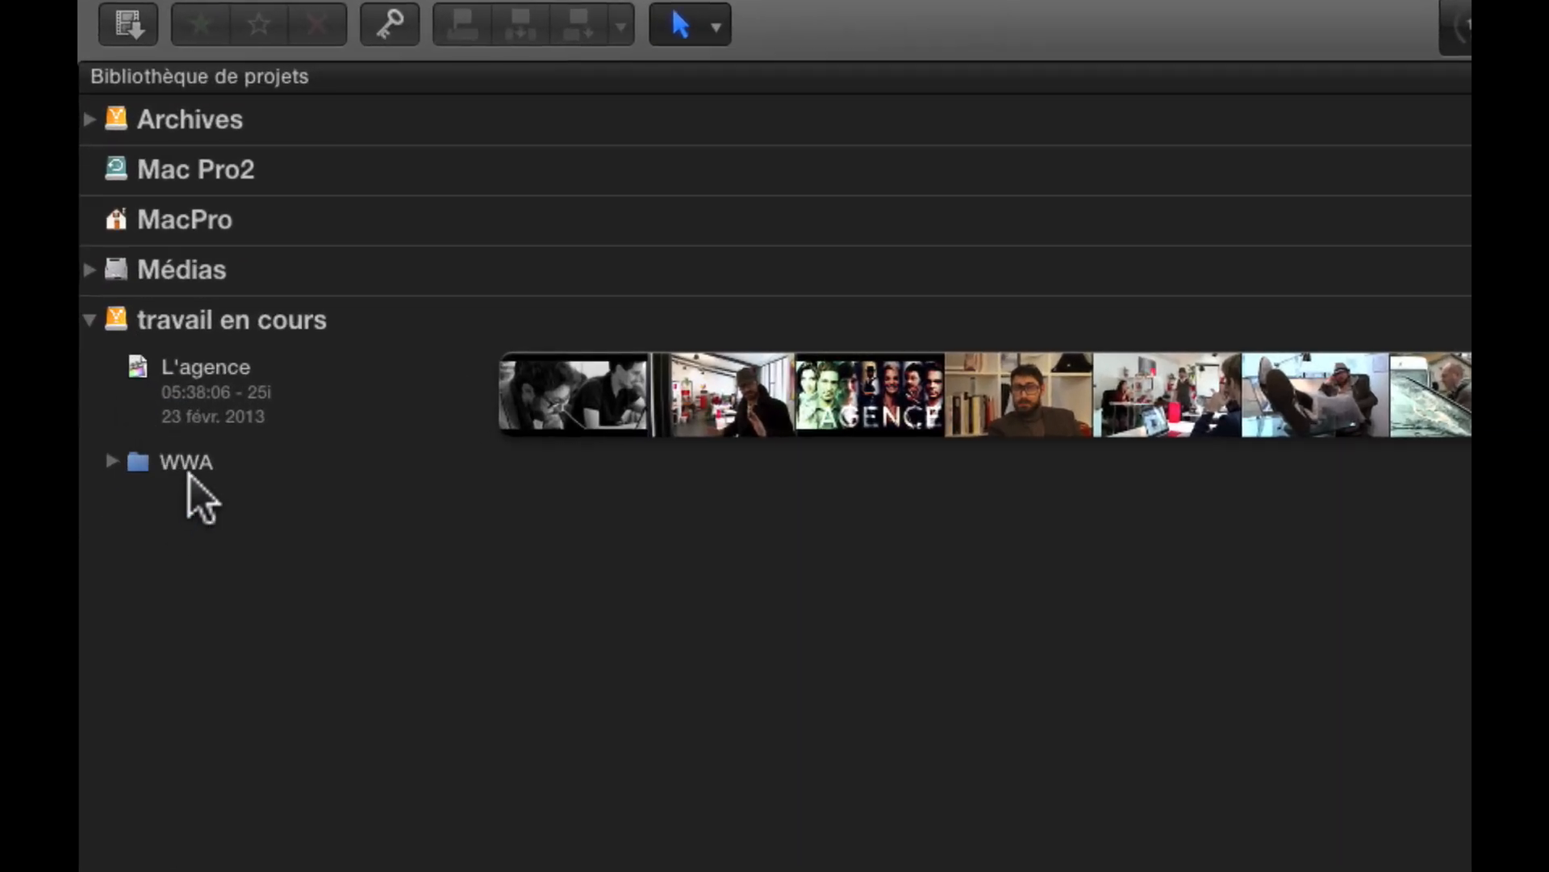
Open the GPM2012 project stored on the Médias drive from the project library
left_click(89, 271)
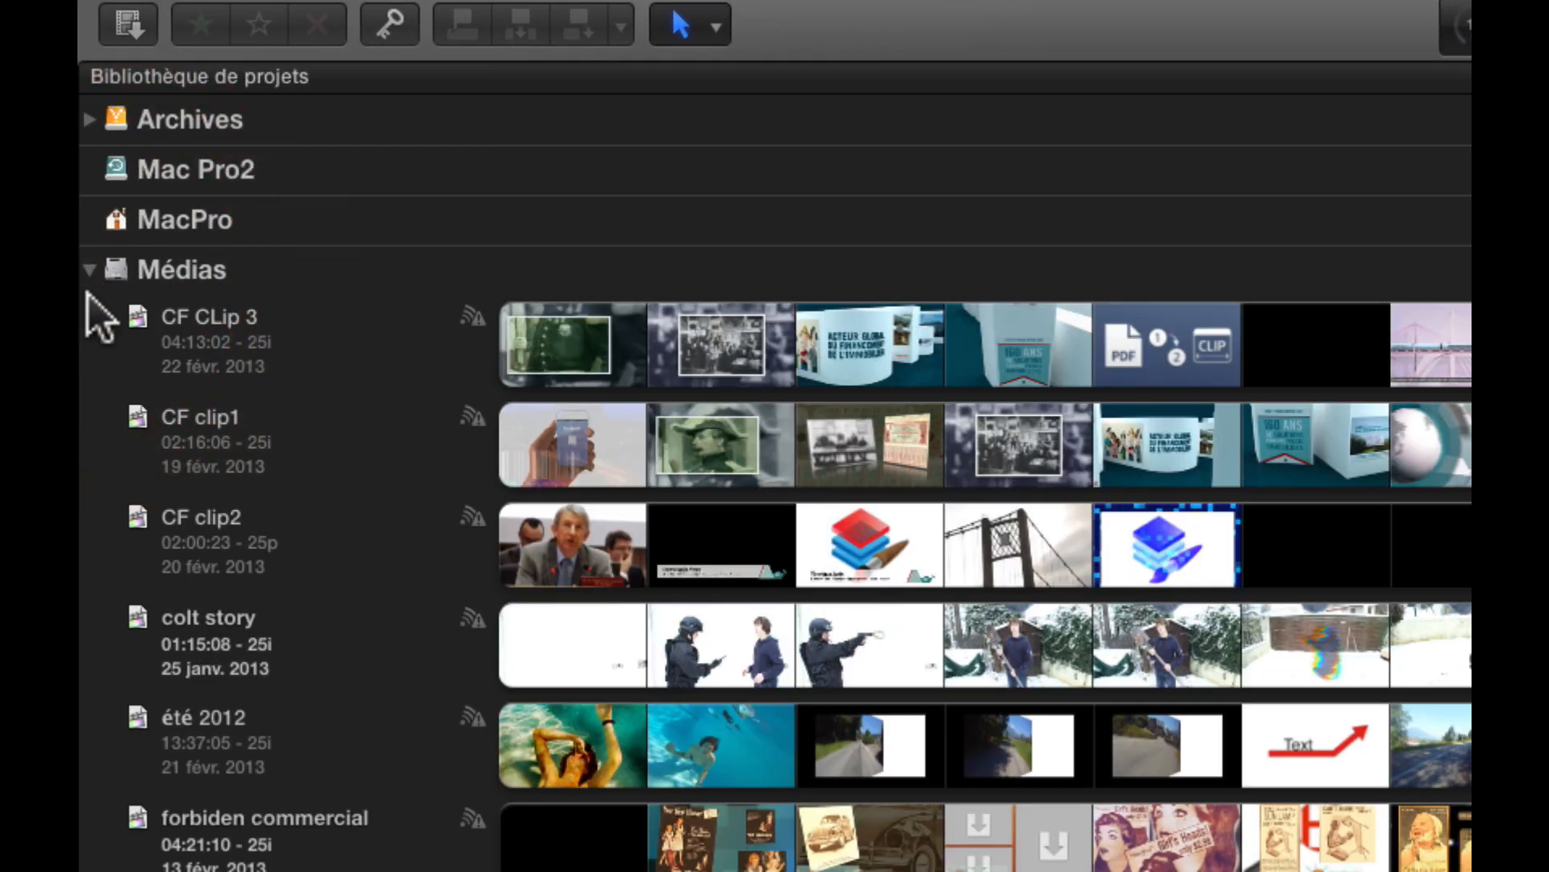
scroll(278, 720, "down", 5)
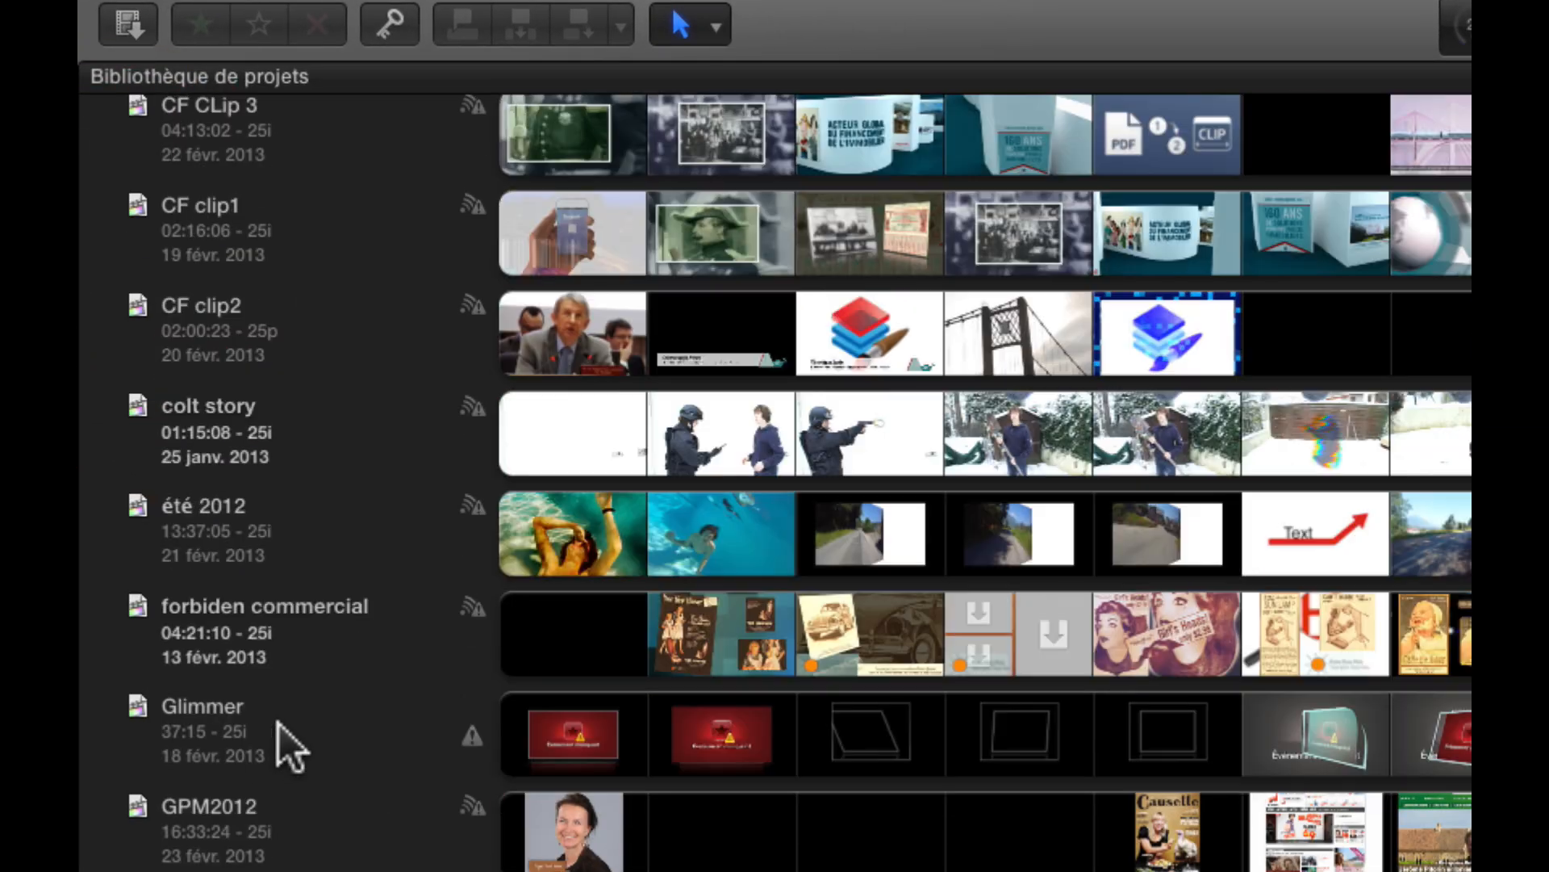
left_click(201, 812)
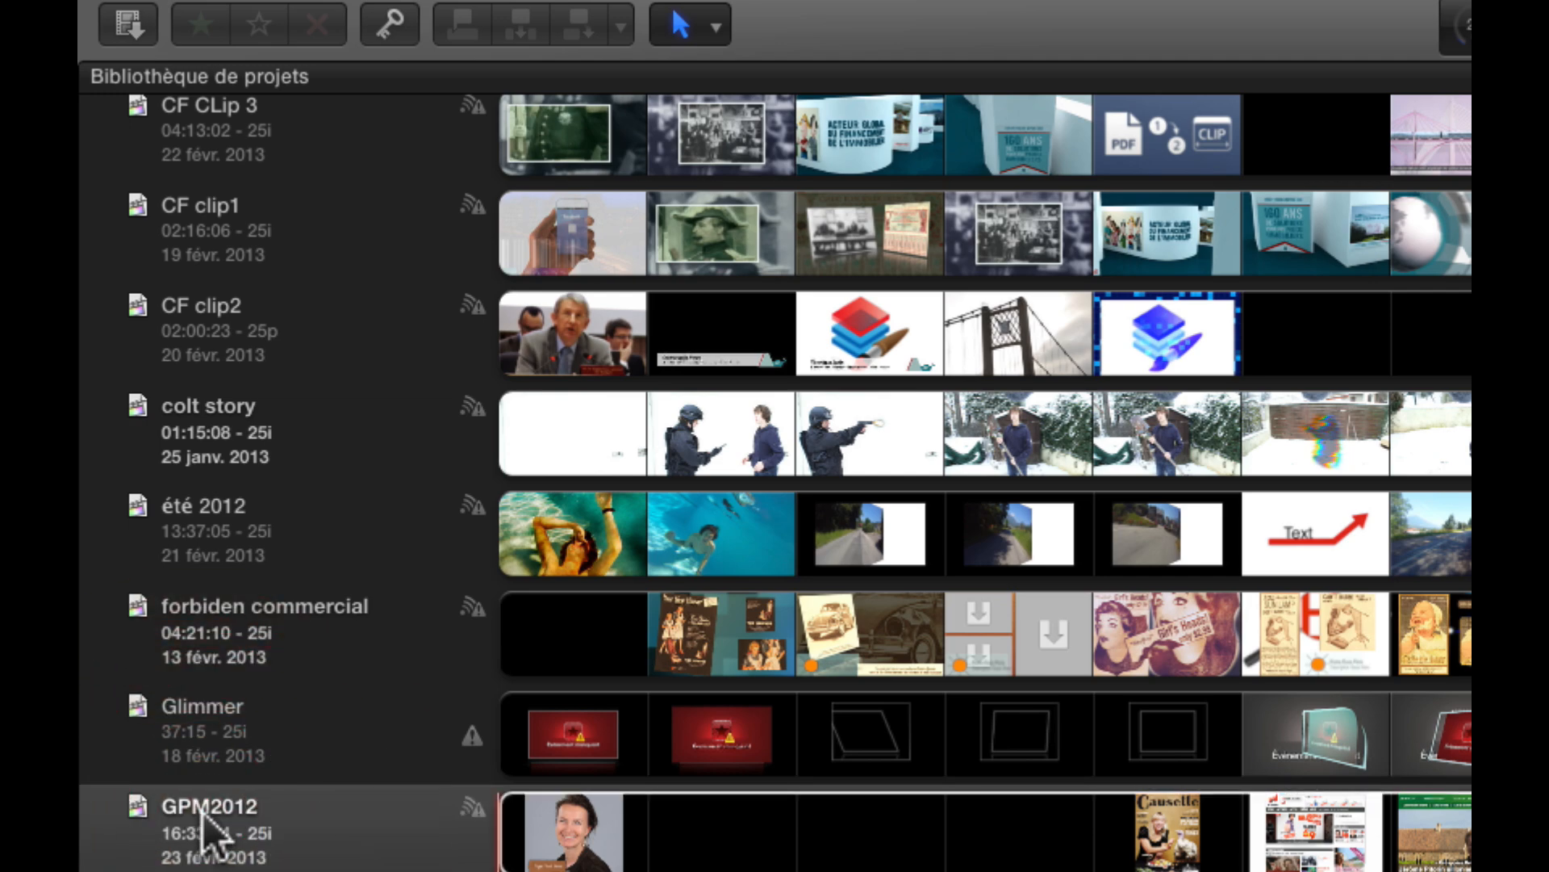
double_click(202, 812)
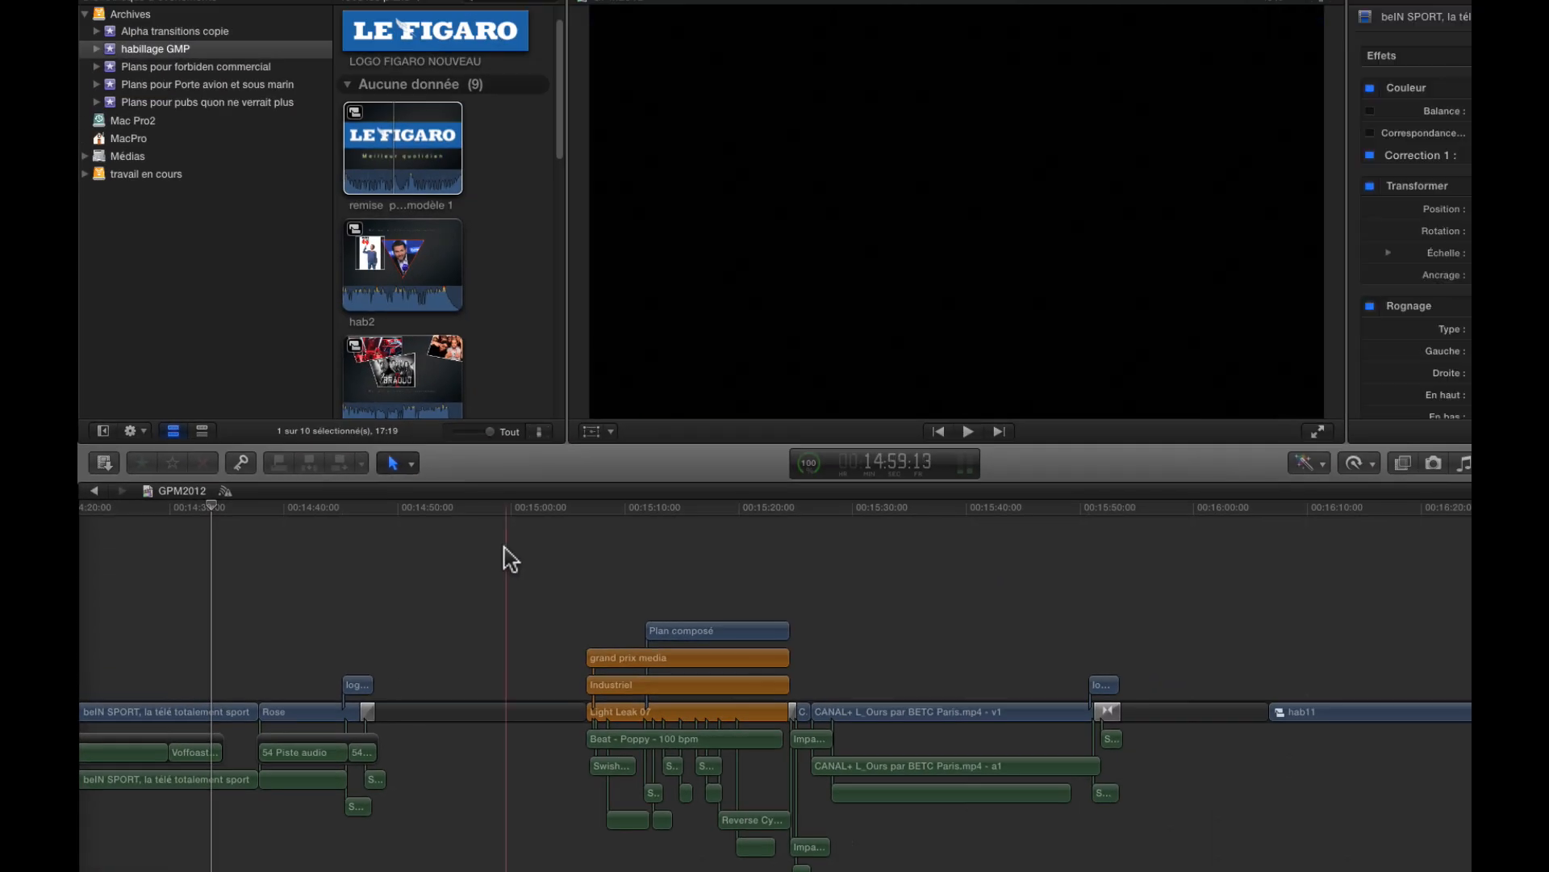
Play remise prix modèle 1 in the GPM2012 timeline and compare it with the archived compound clip in the habillage GMP event
scroll(526, 572, "left", 20)
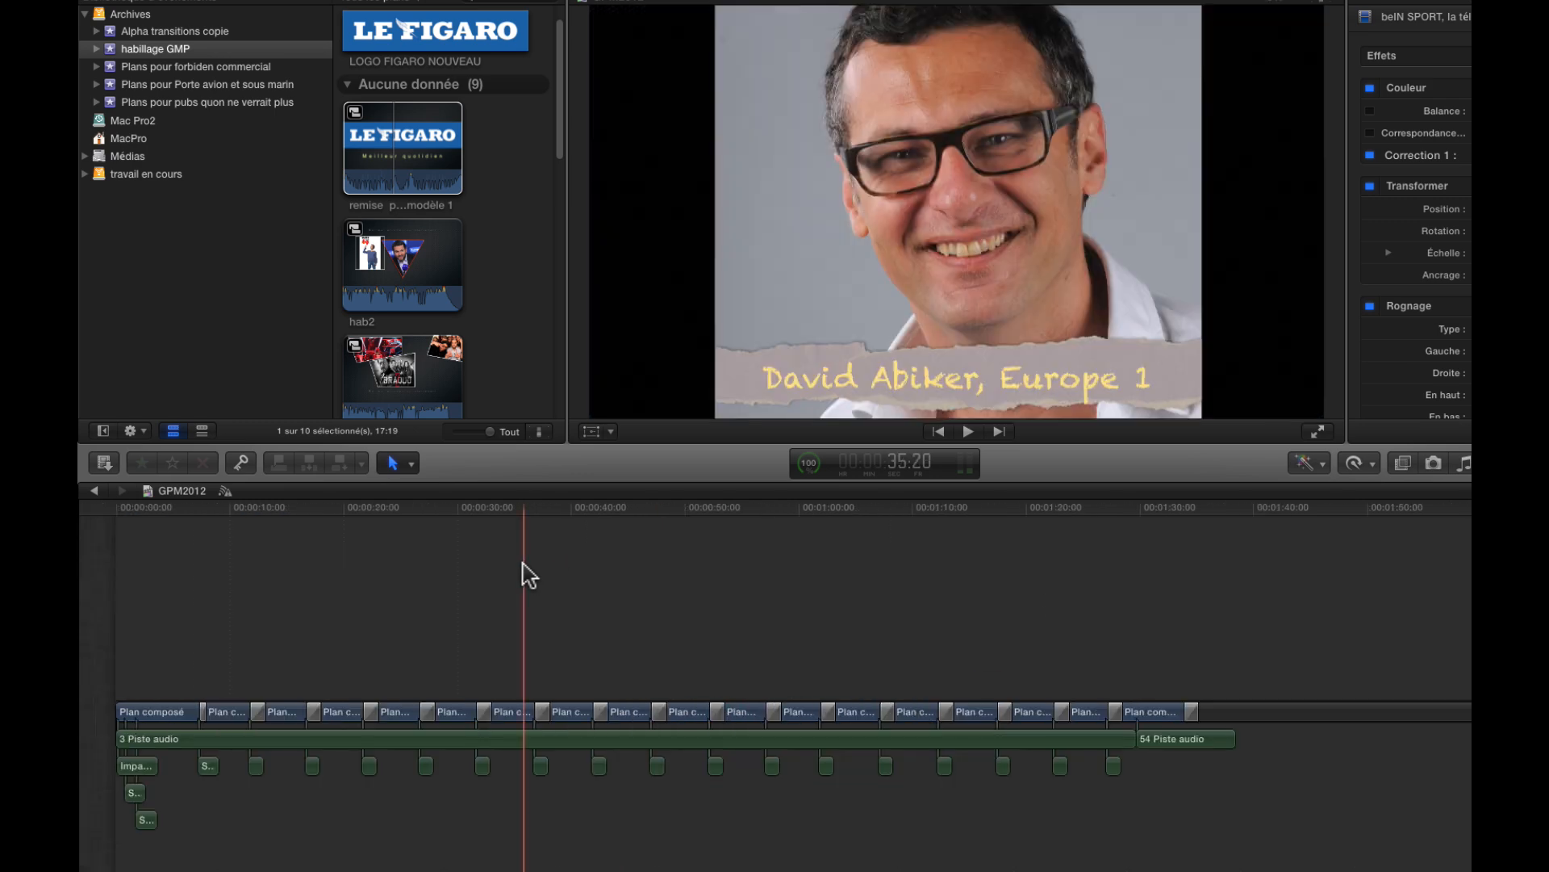
scroll(533, 577, "right", 10)
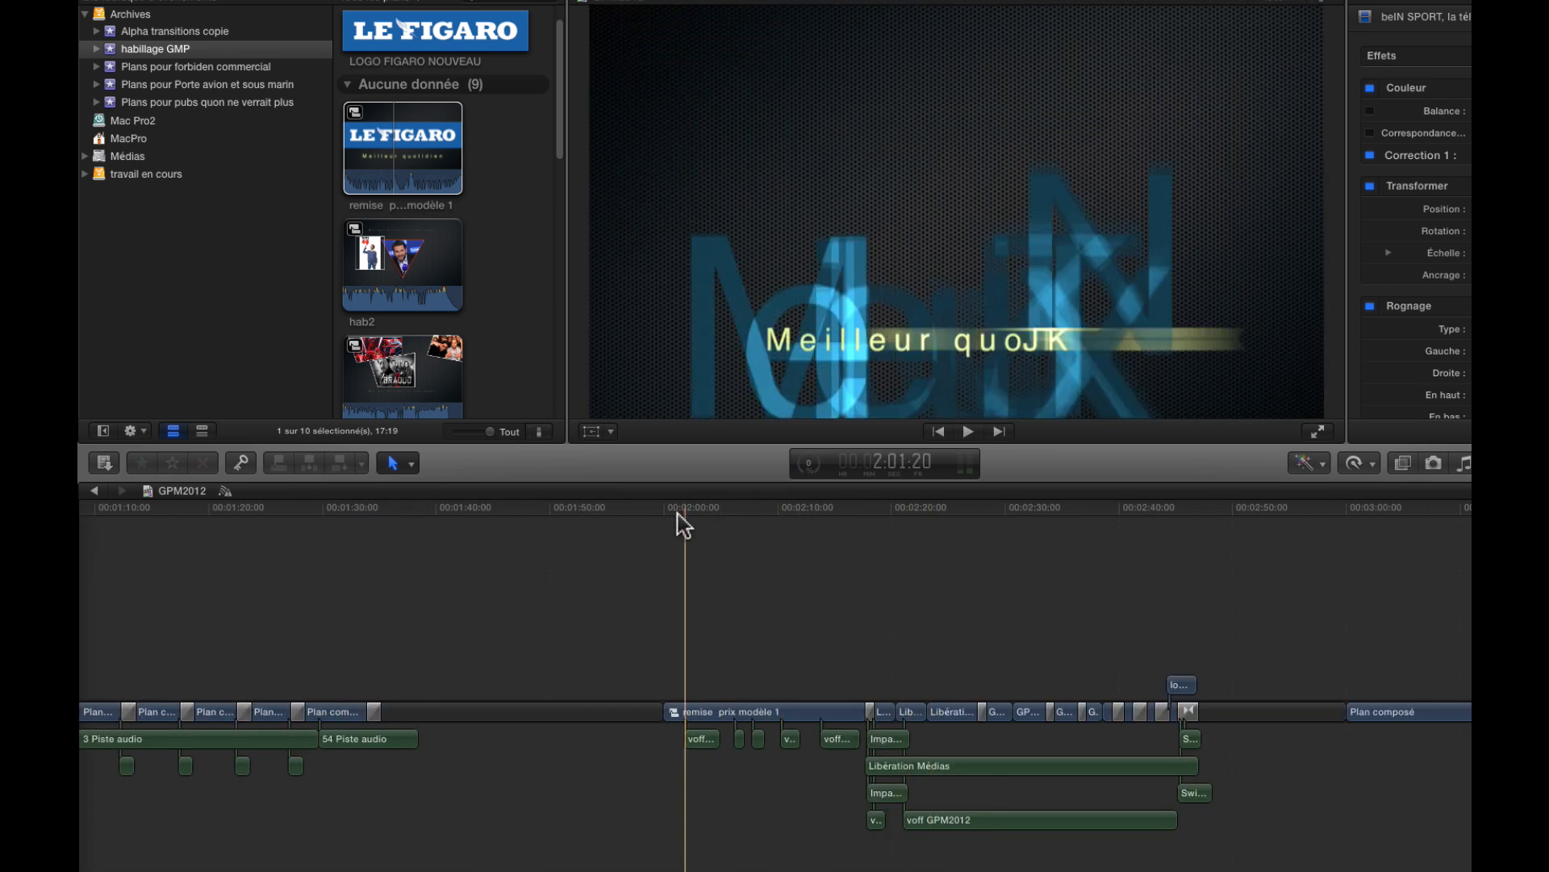
left_click(659, 521)
key("space")
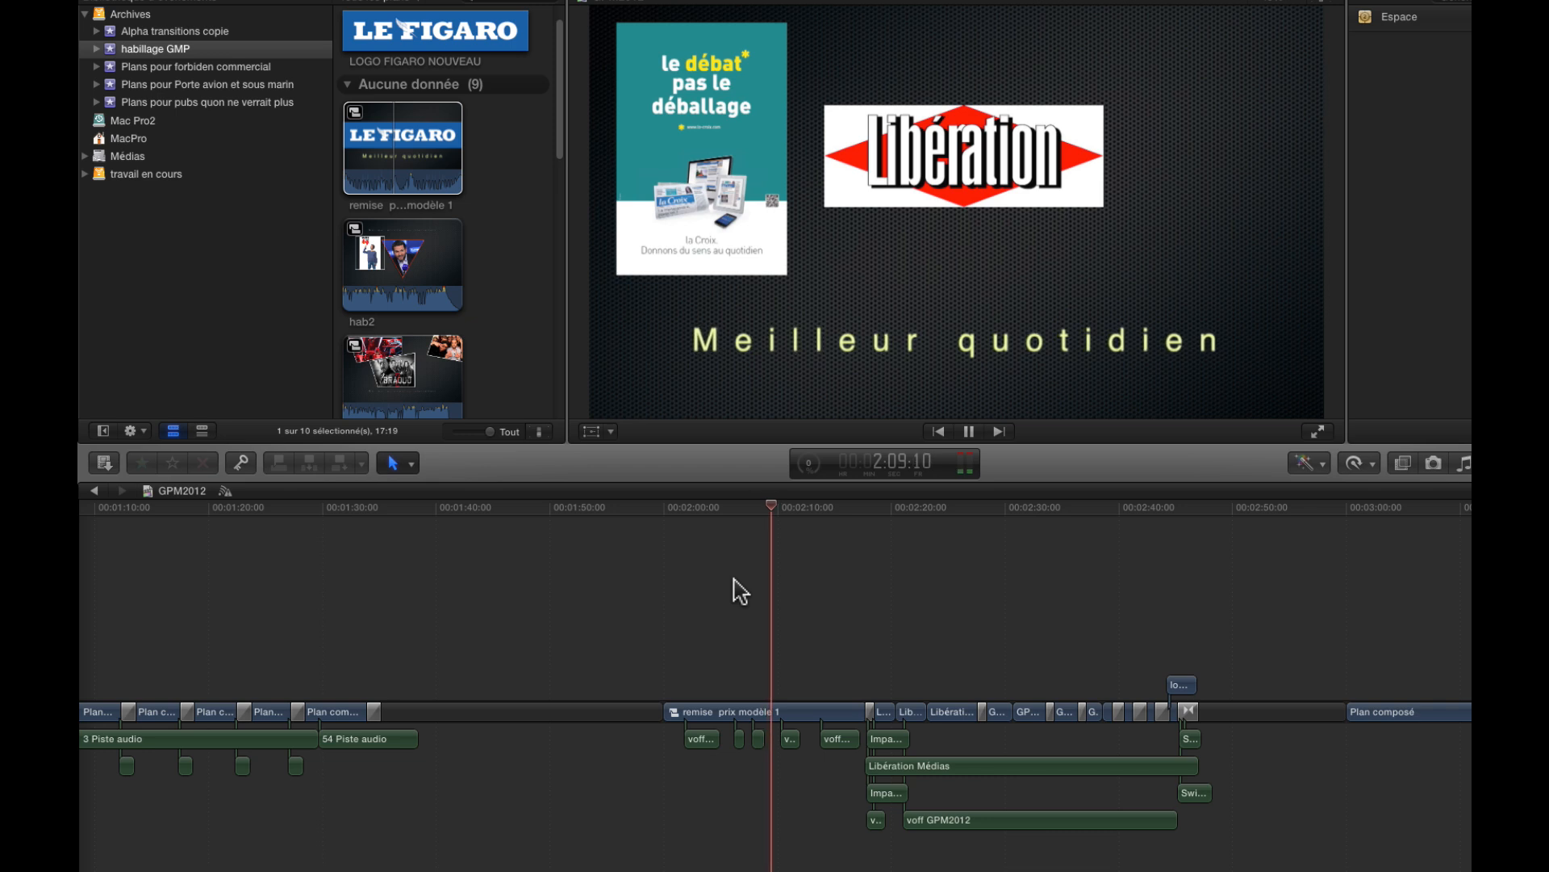
key("space")
key("c")
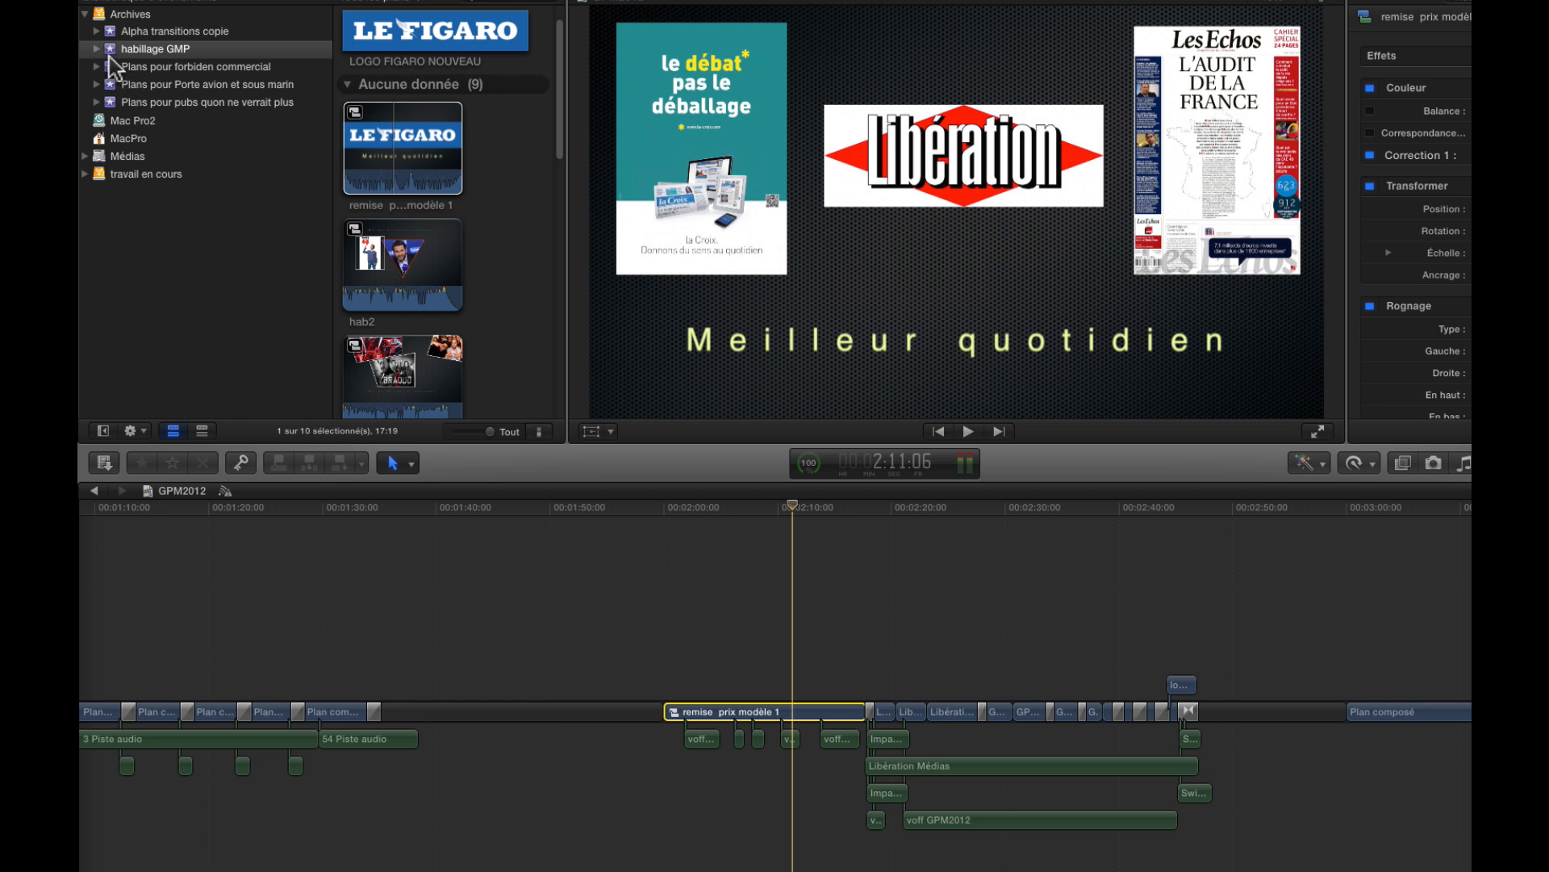
left_click(416, 137)
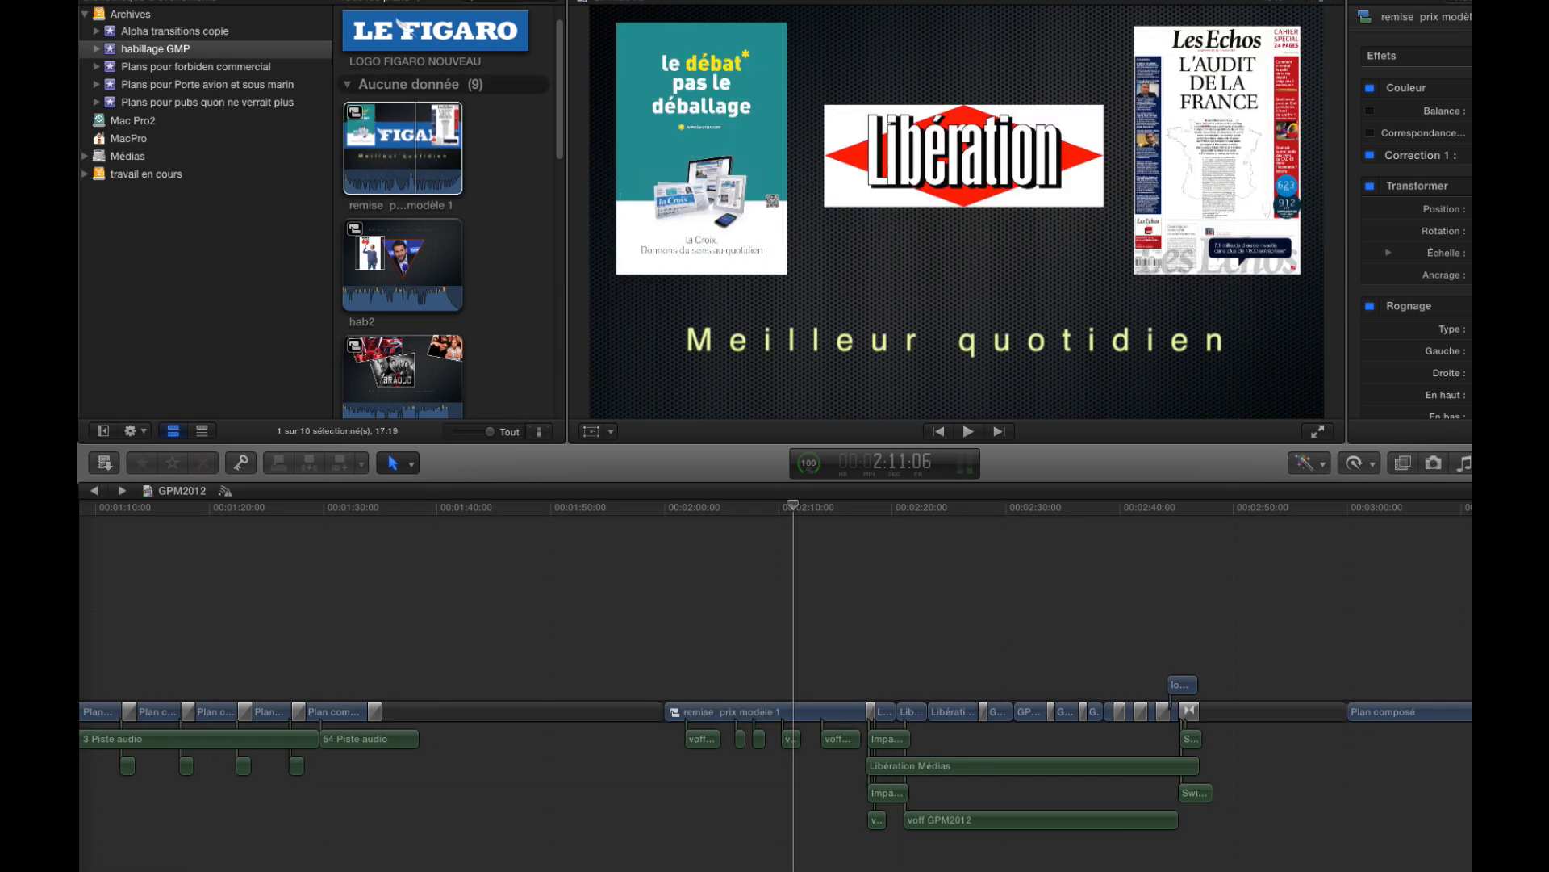
Collapse the Archives drive in the event library and return to the project library
scroll(775, 646, "left", 10)
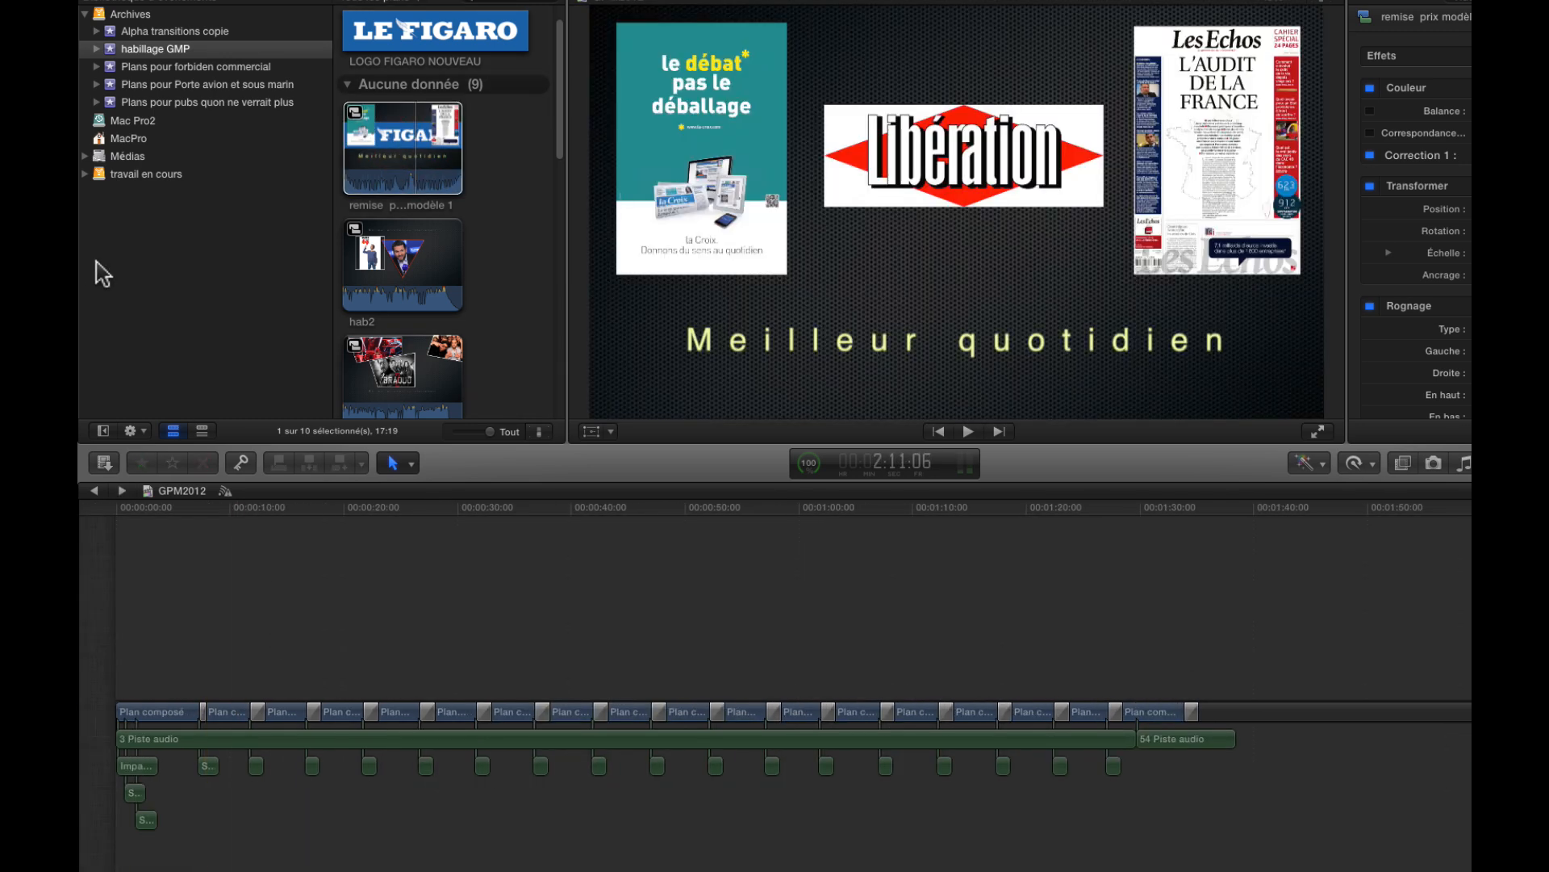
left_click(85, 15)
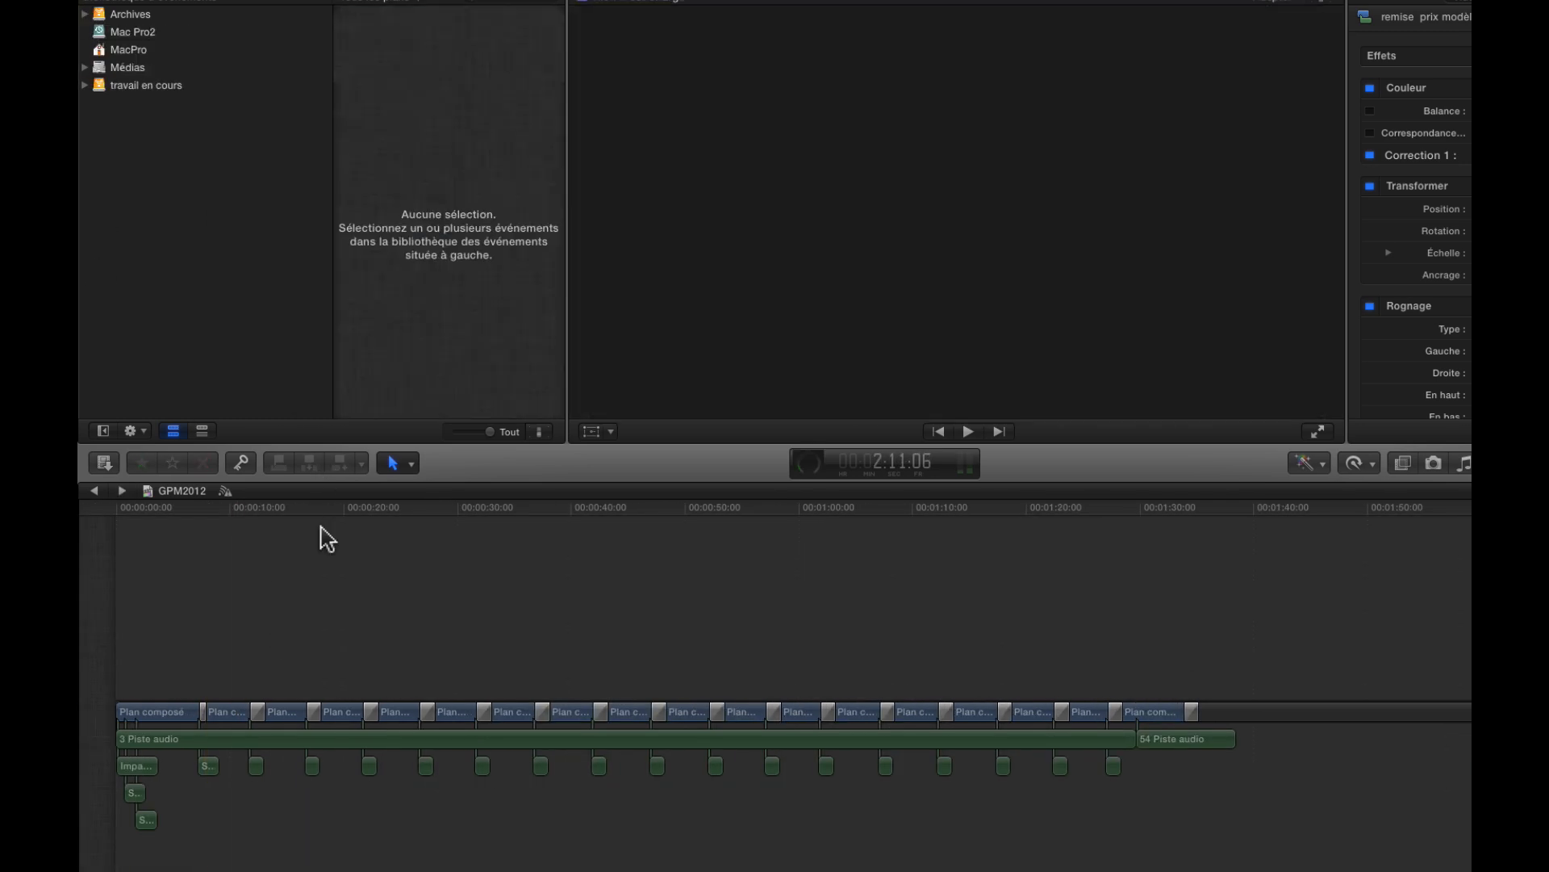
key("super+0")
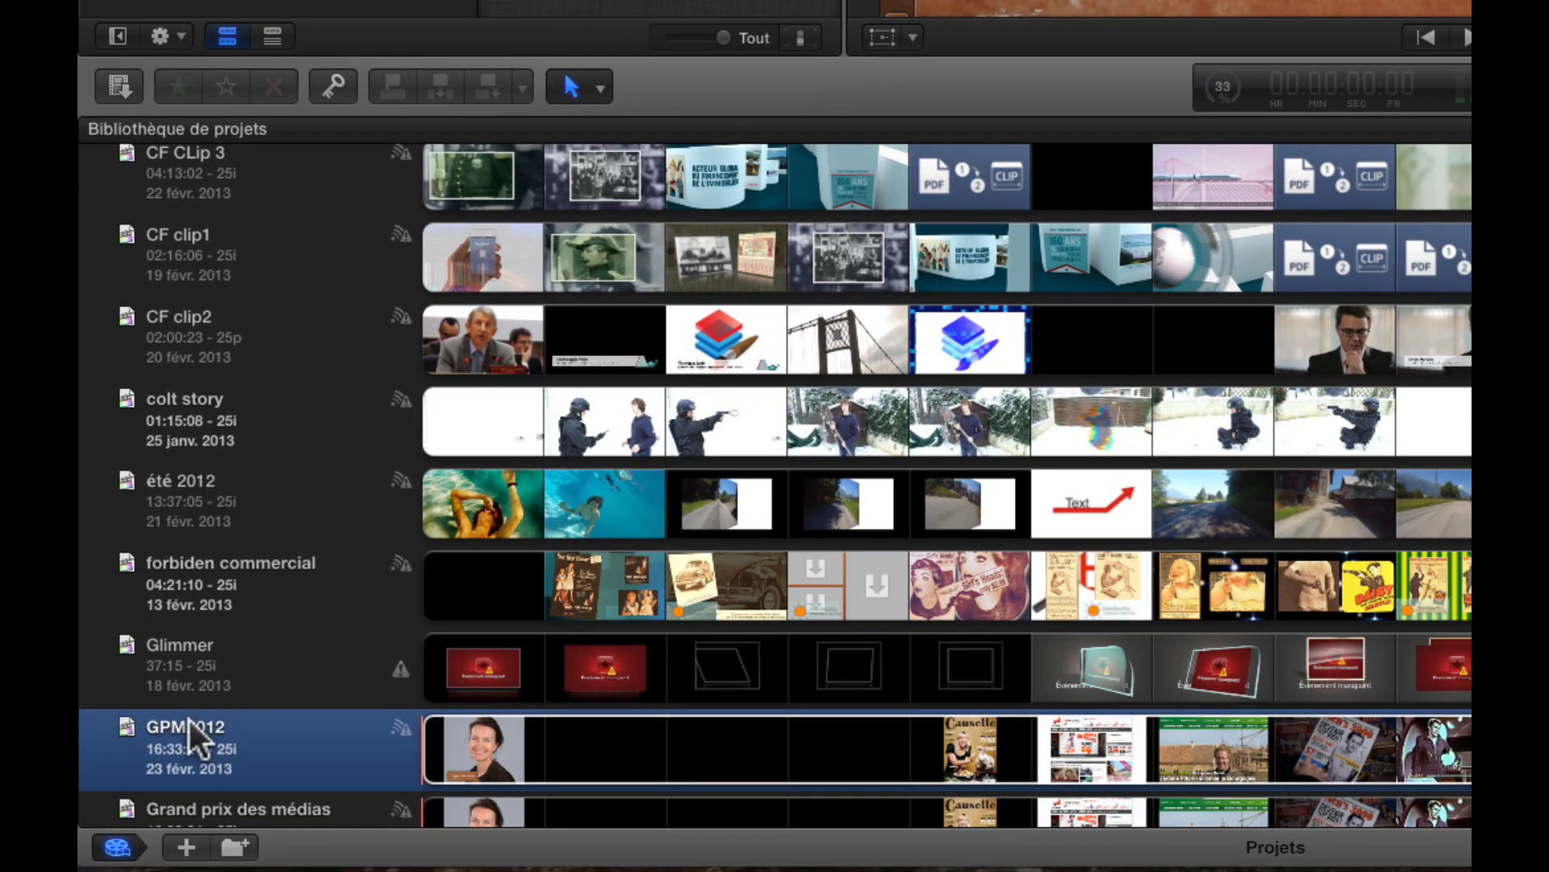
Move the GPM2012 and Grand prix des médias projects on the Médias drive to the trash
right_click(177, 755)
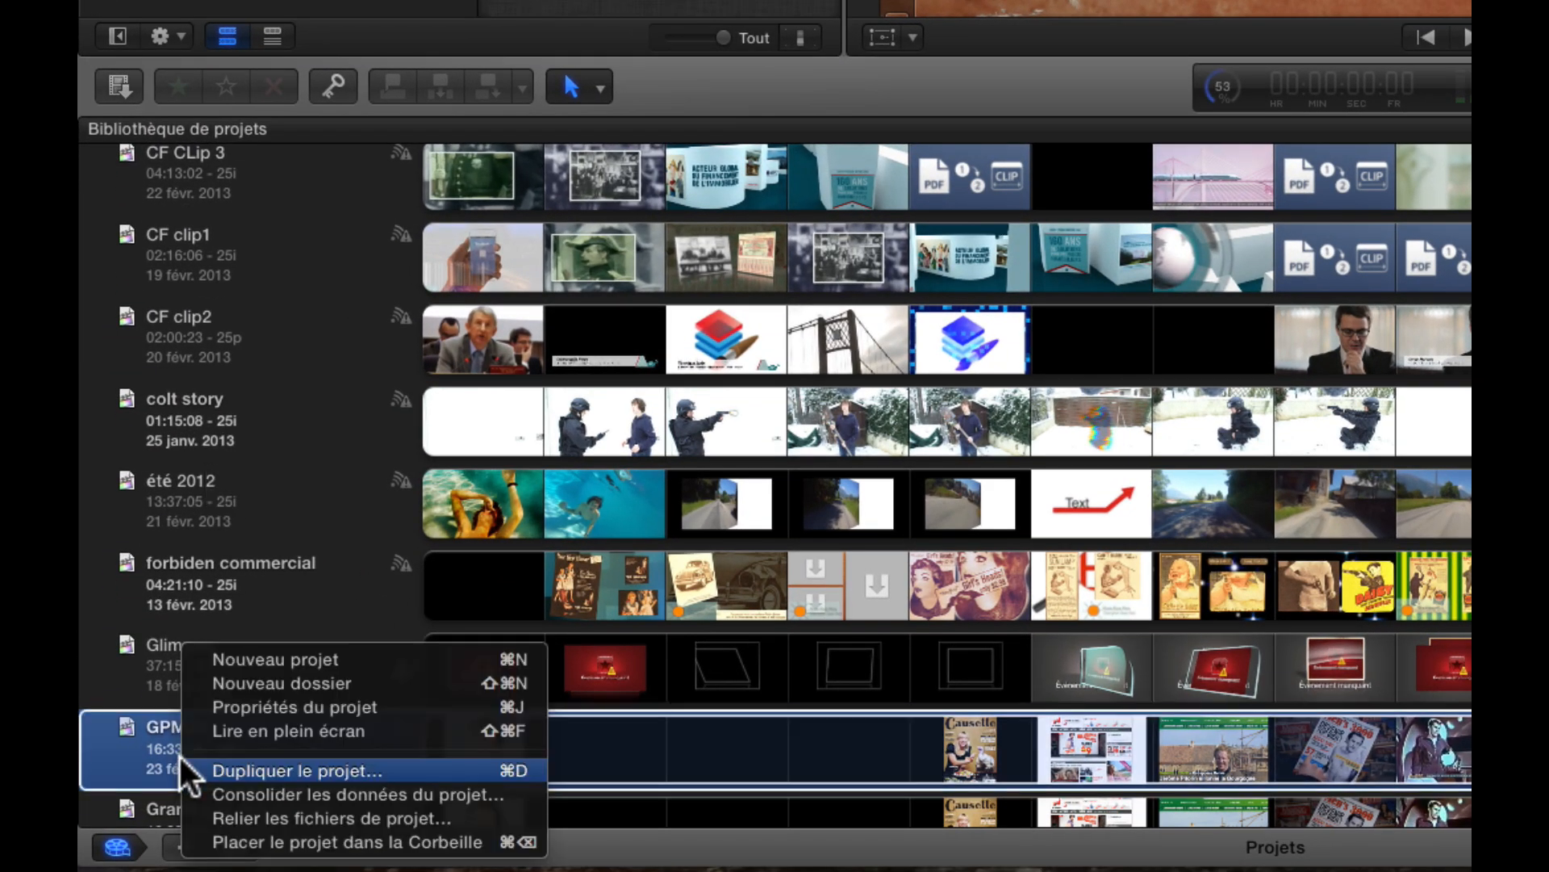
left_click(244, 842)
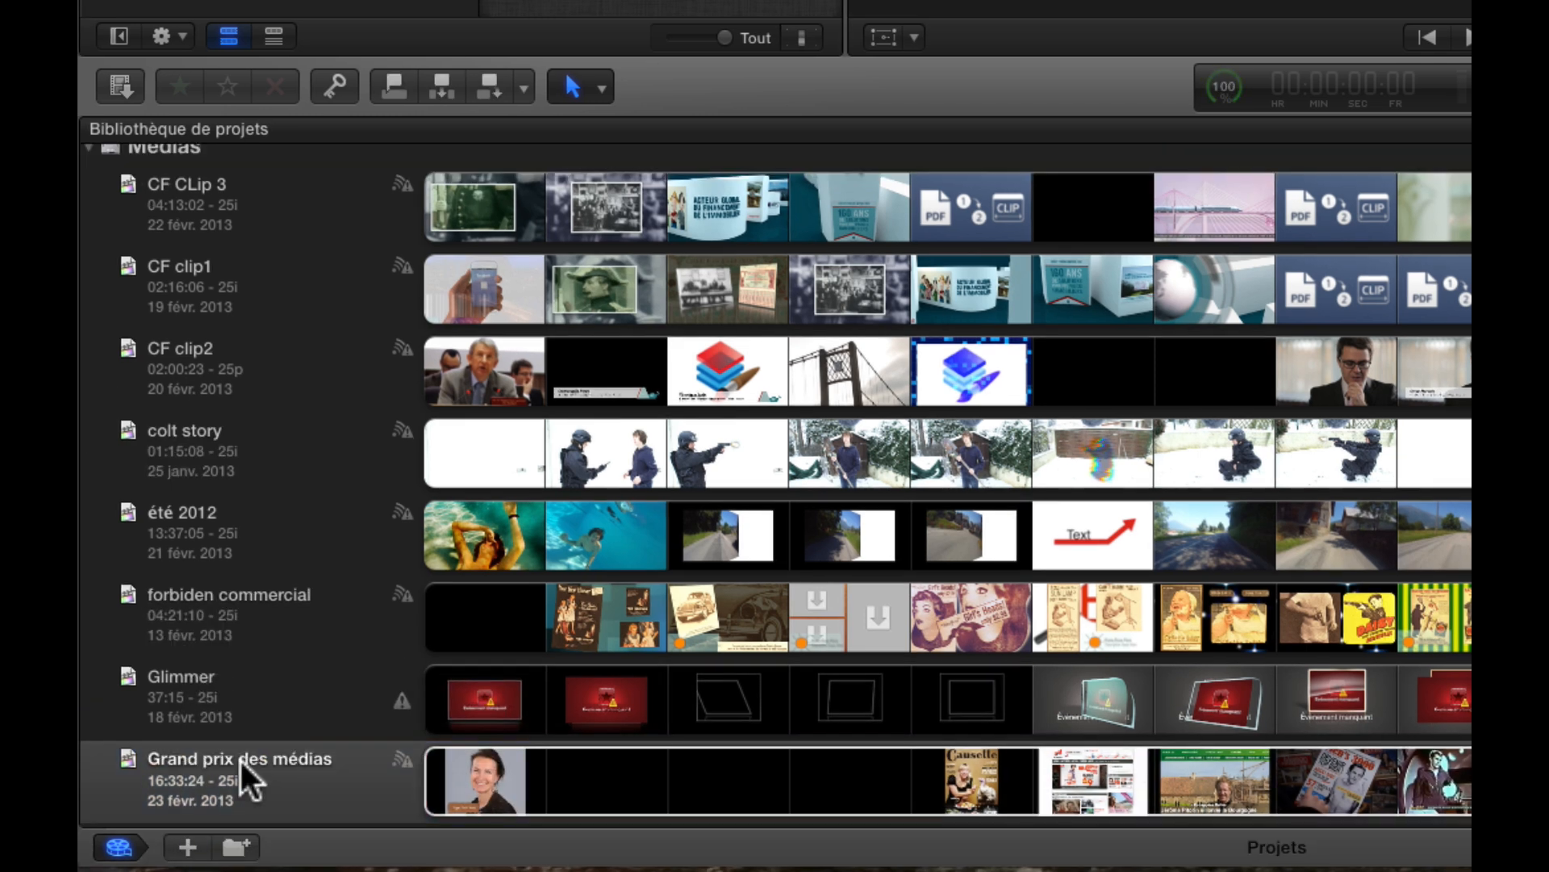
right_click(190, 760)
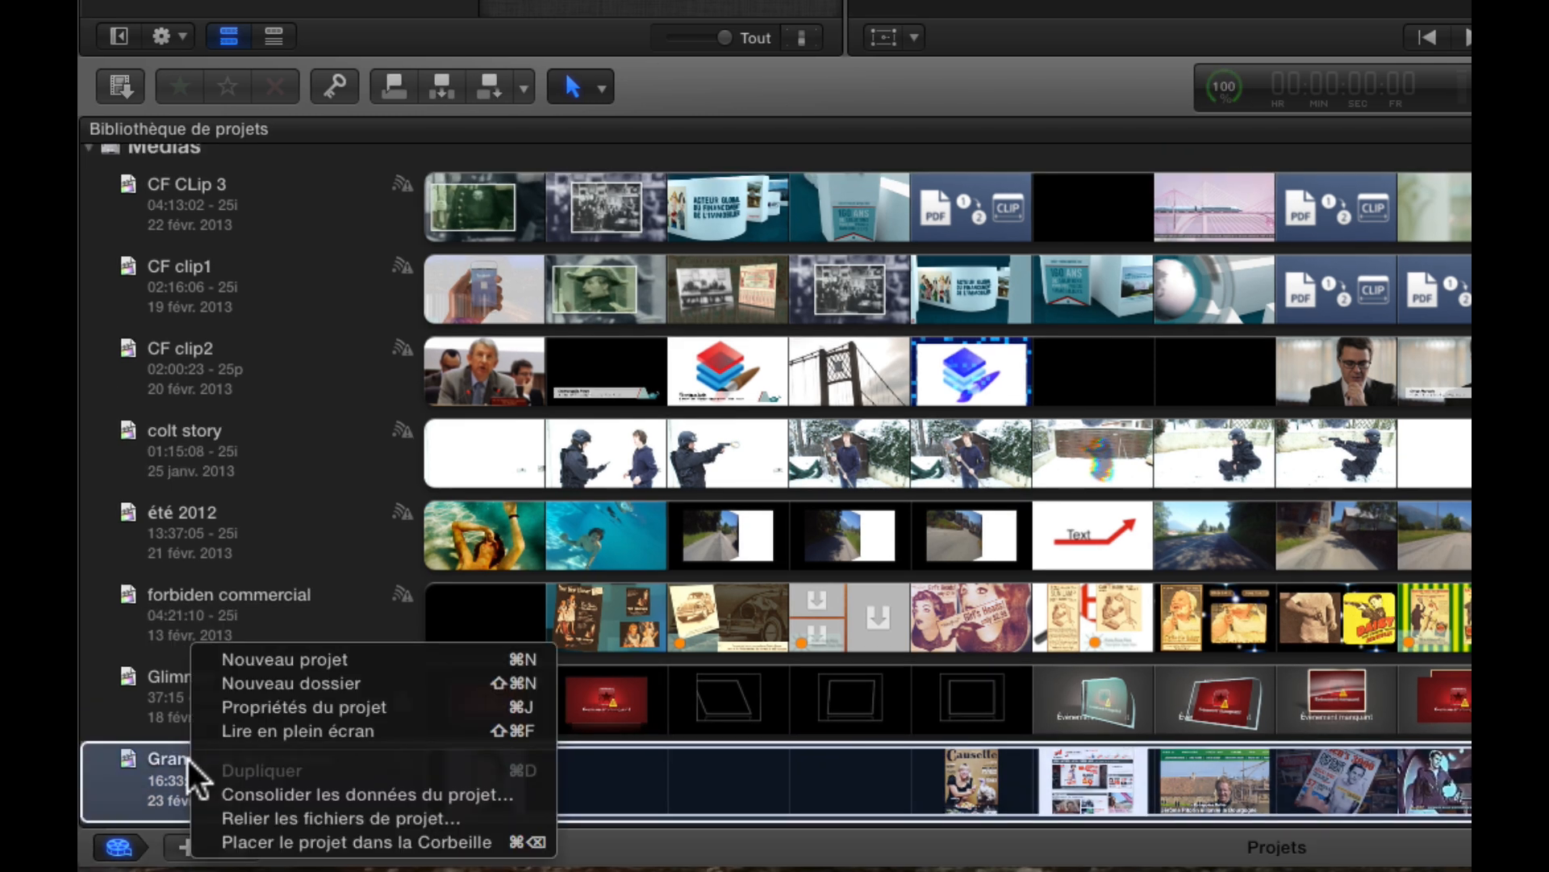
left_click(253, 842)
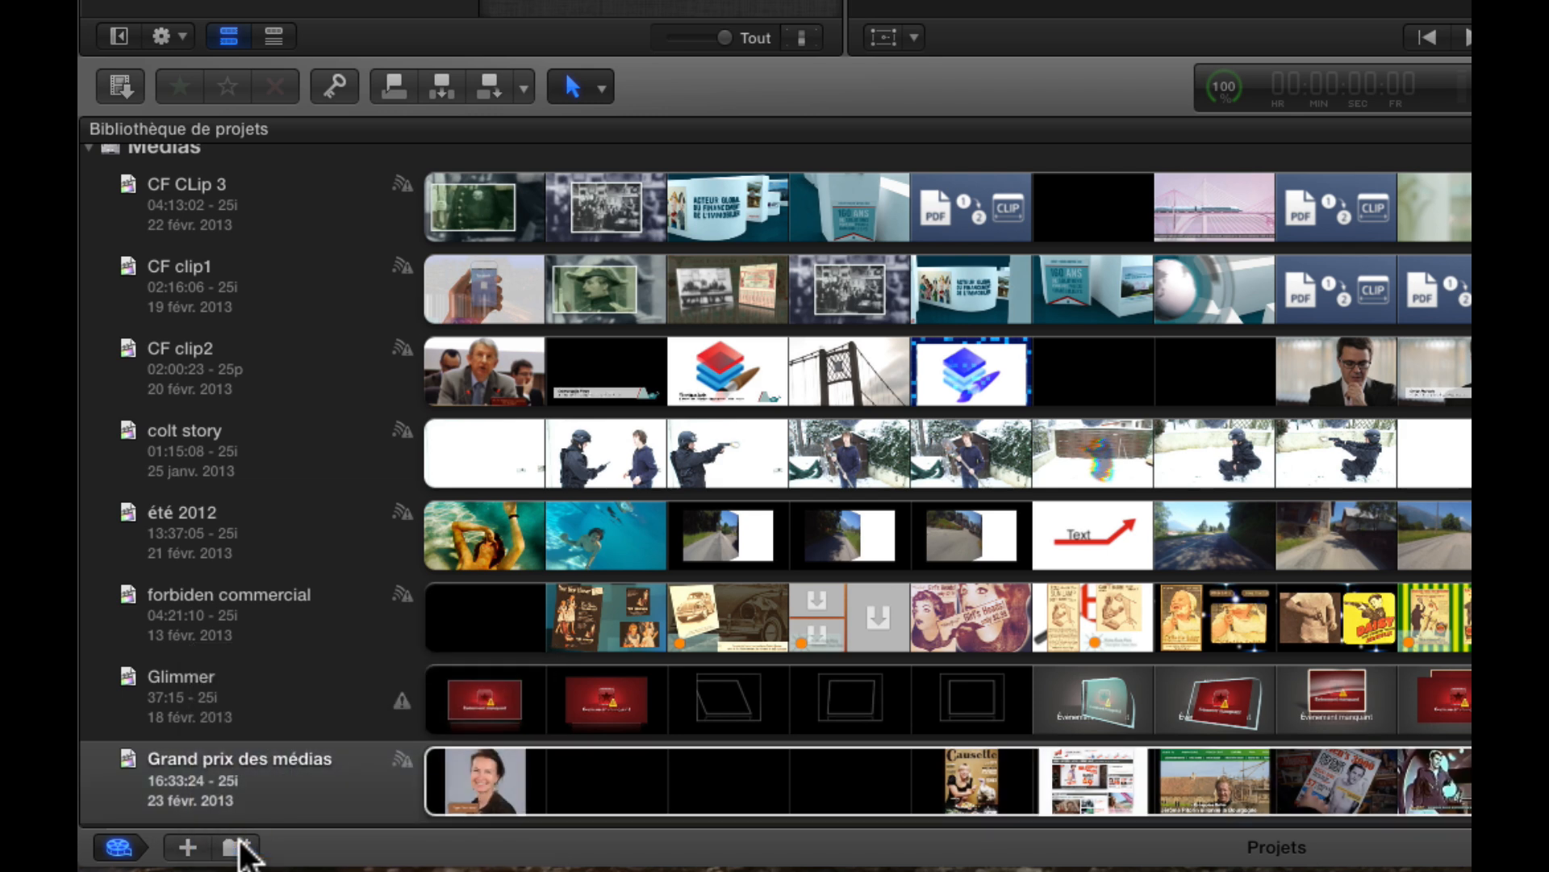
Review the projects on the Archives drive, collapse it again, and check the same drive in the event library
scroll(303, 725, "down", 2)
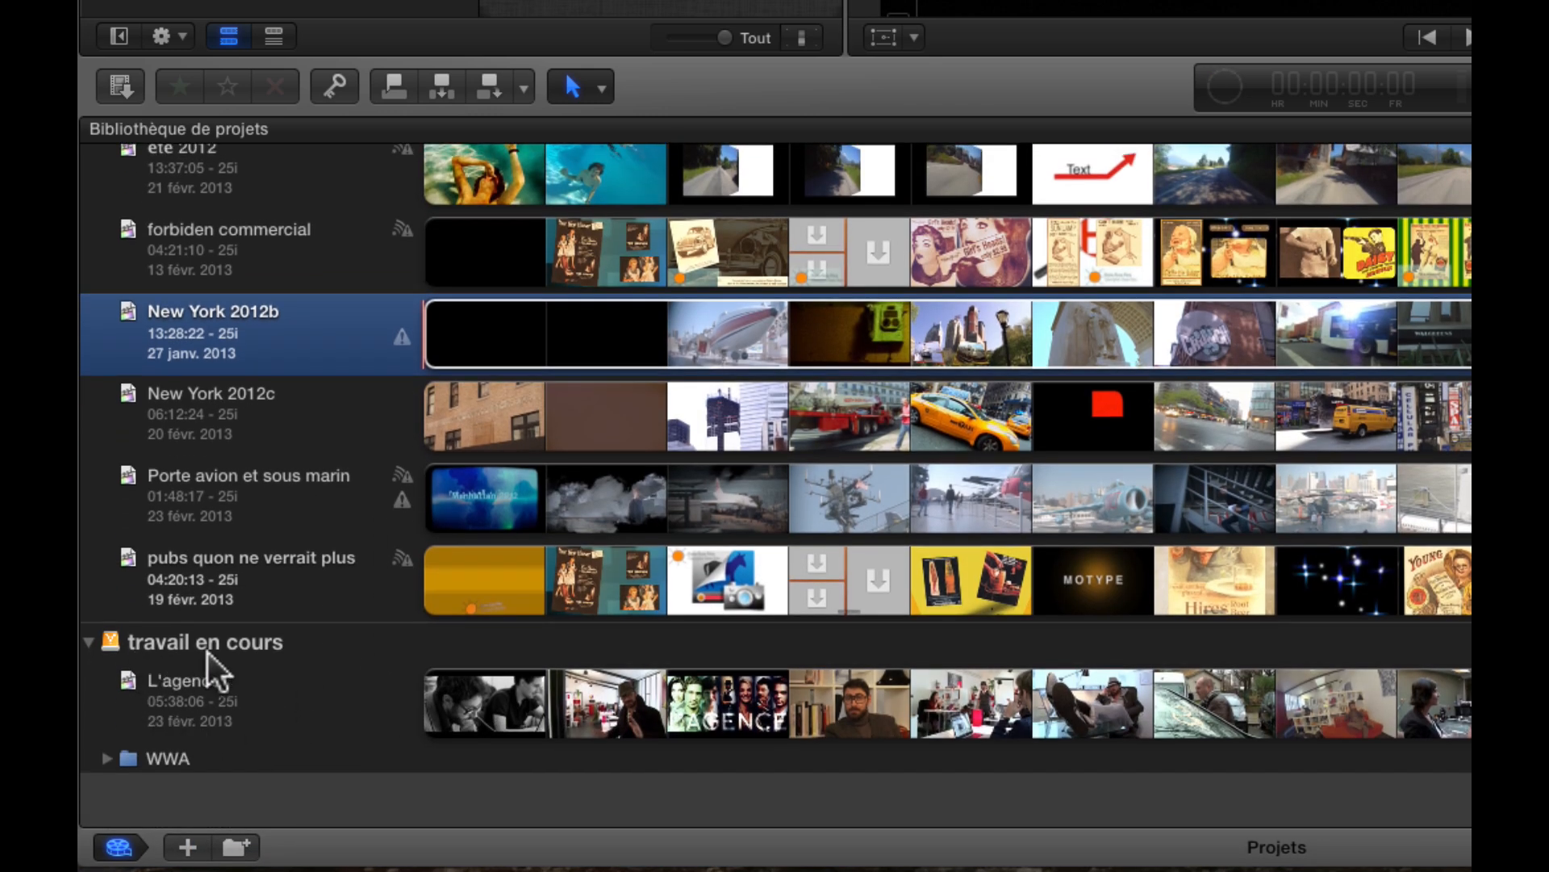
scroll(173, 709, "up", 5)
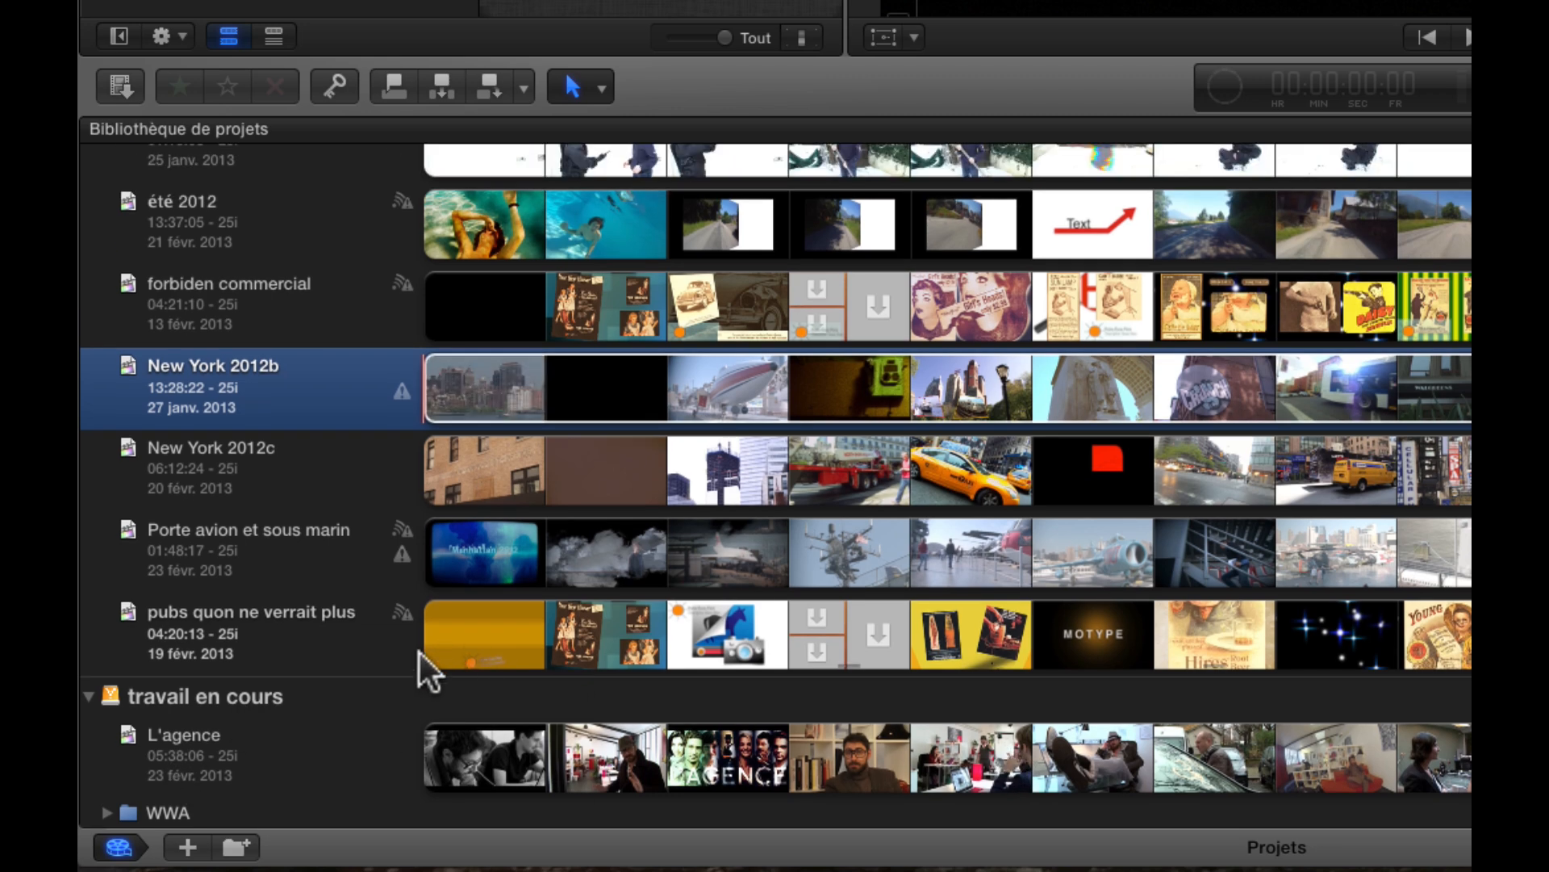
scroll(408, 664, "up", 2)
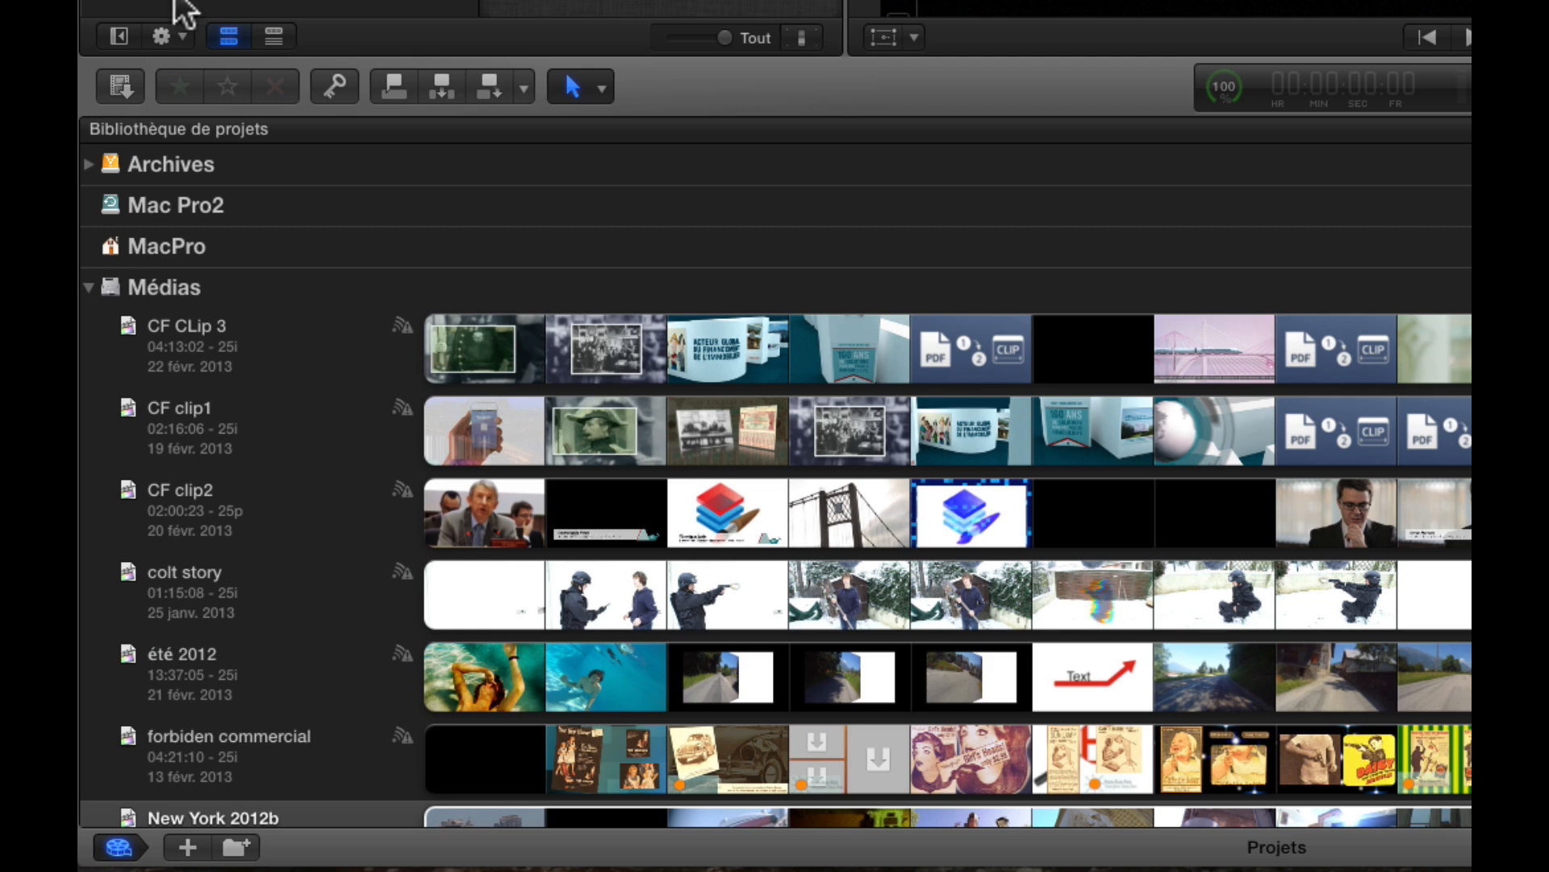
left_click(89, 164)
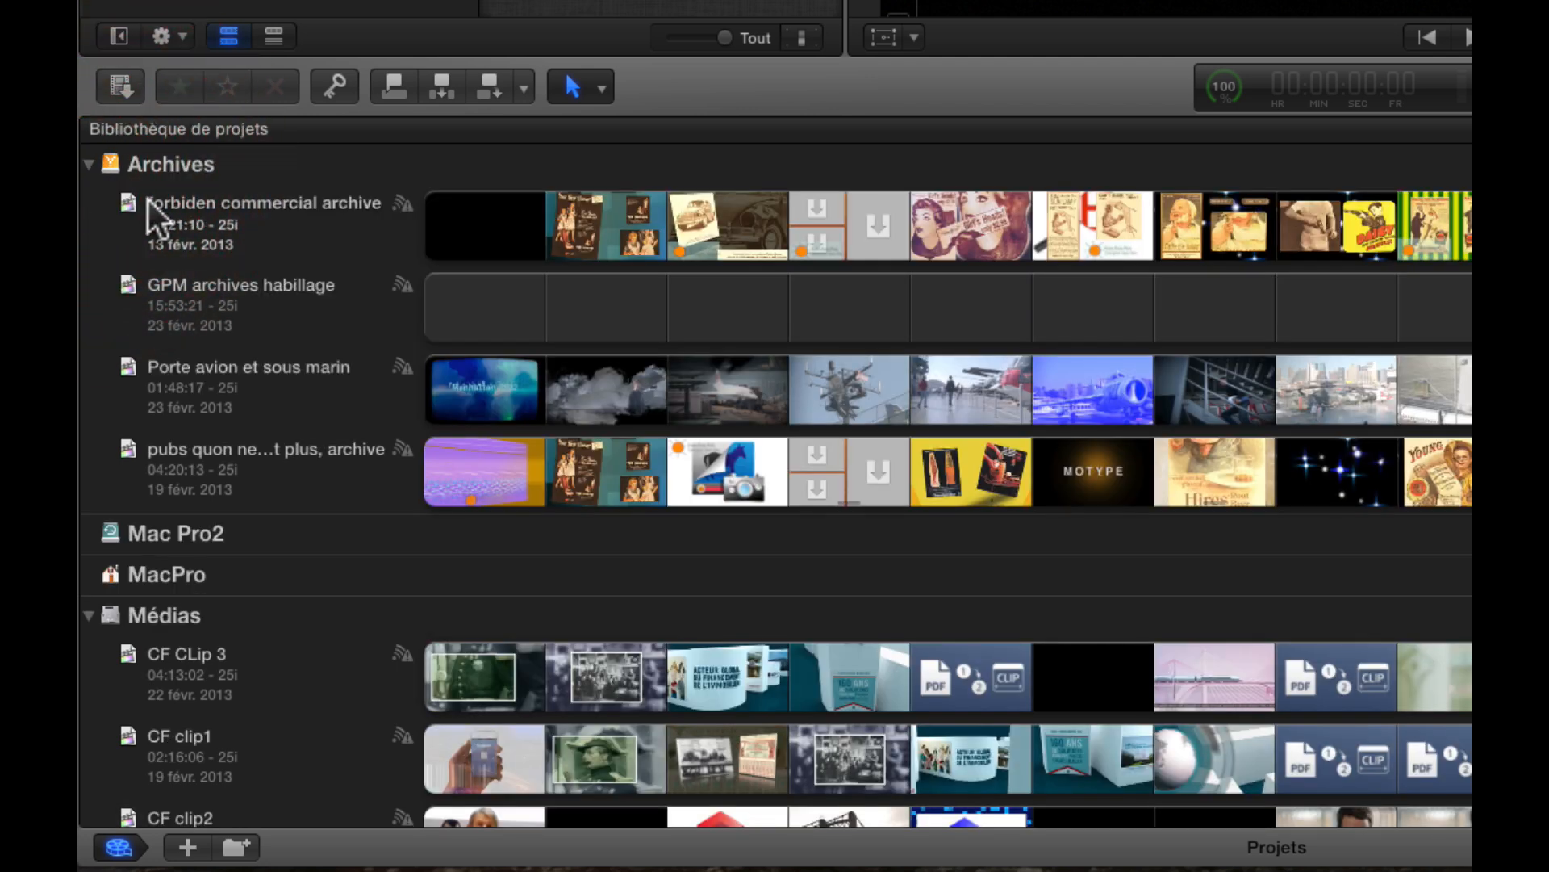
left_click(111, 170)
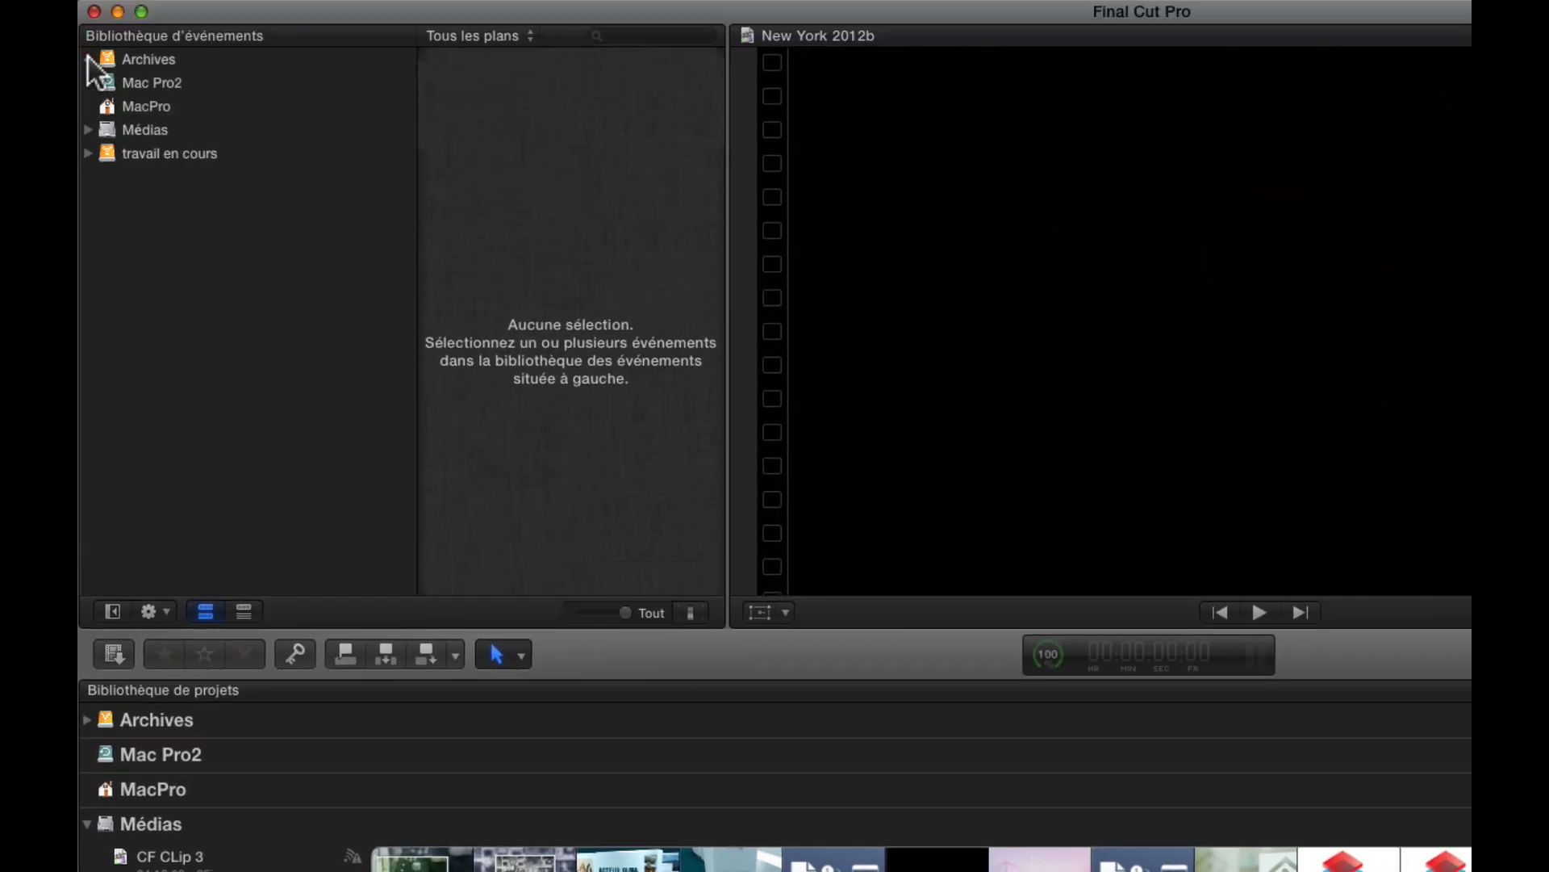
left_click(88, 60)
left_click(88, 59)
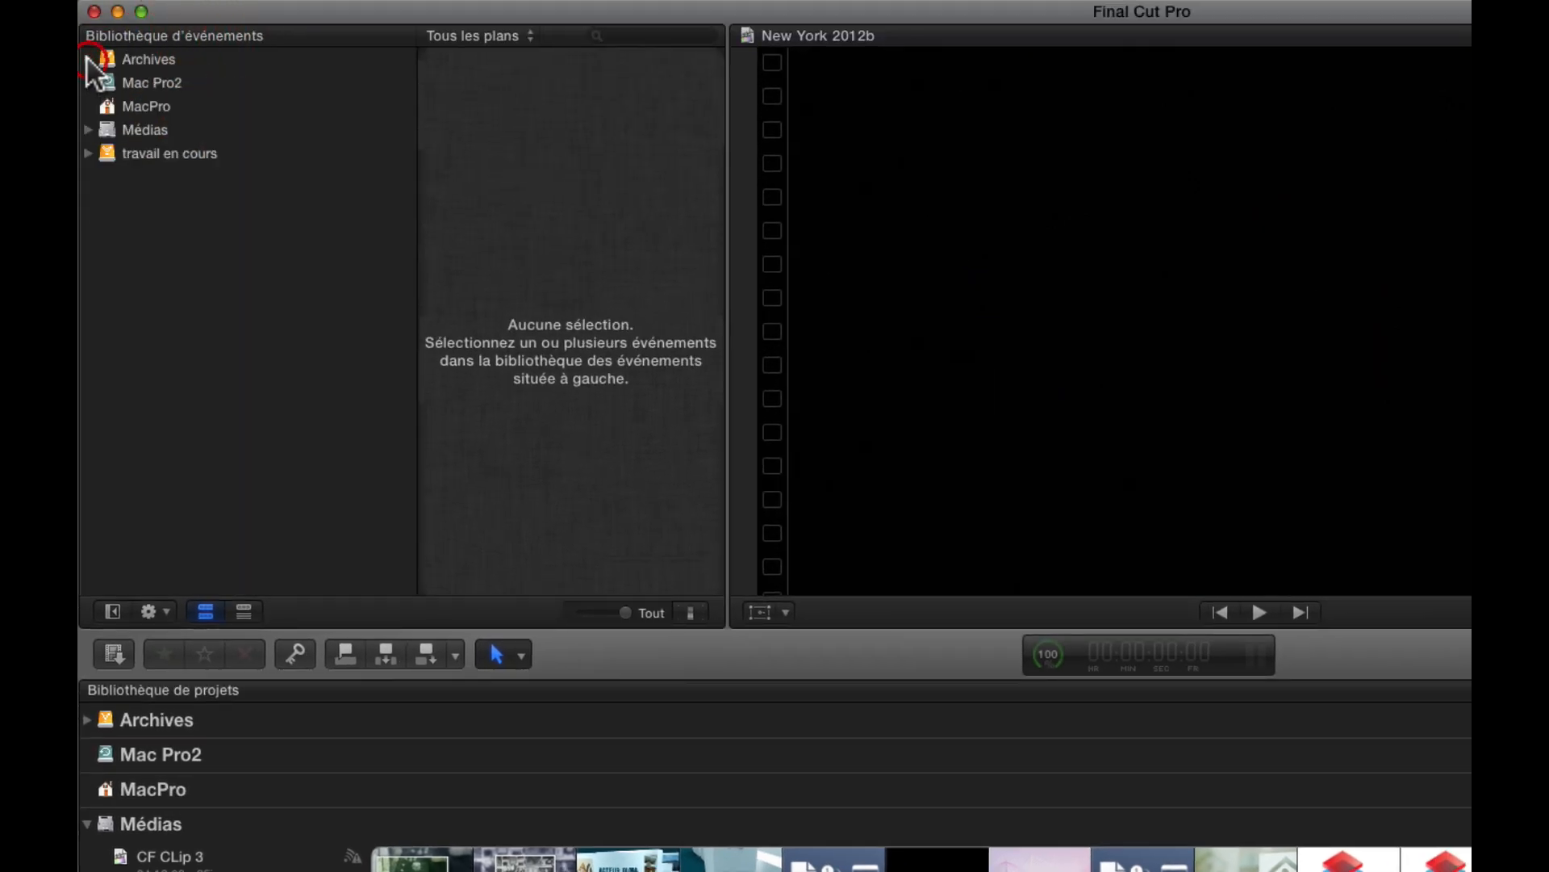